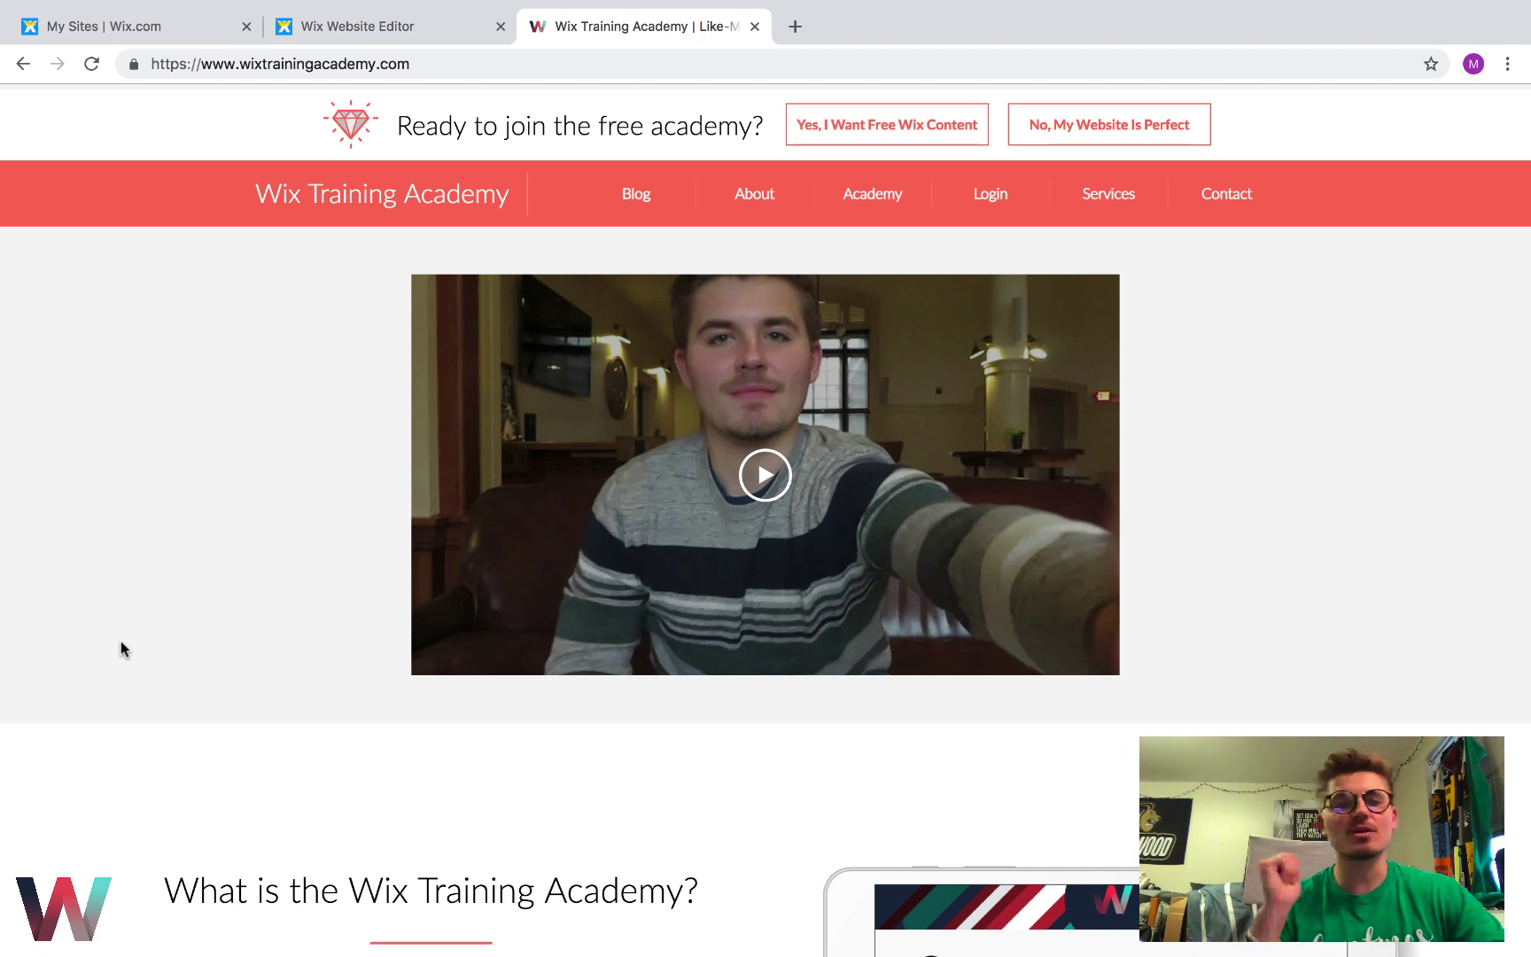
Step: Switch from the live Wix Training Academy site to the Wix Website Editor showing the HOME page
click(363, 29)
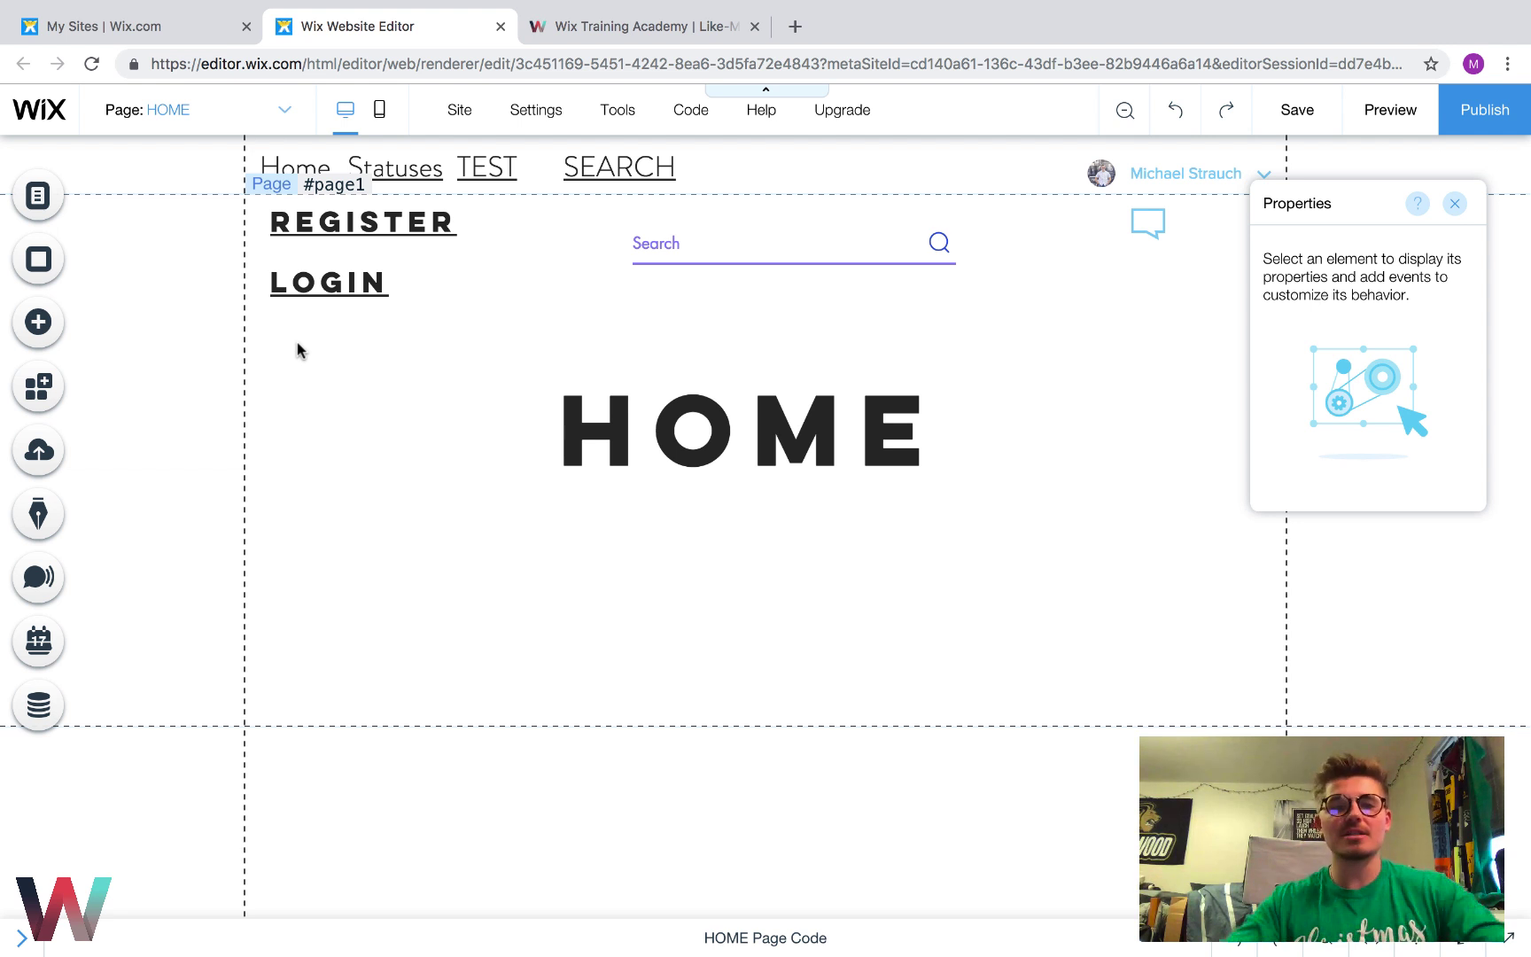
Step: Switch the editor to the UserStatuses (All) dynamic page and scroll below the banner image
click(198, 107)
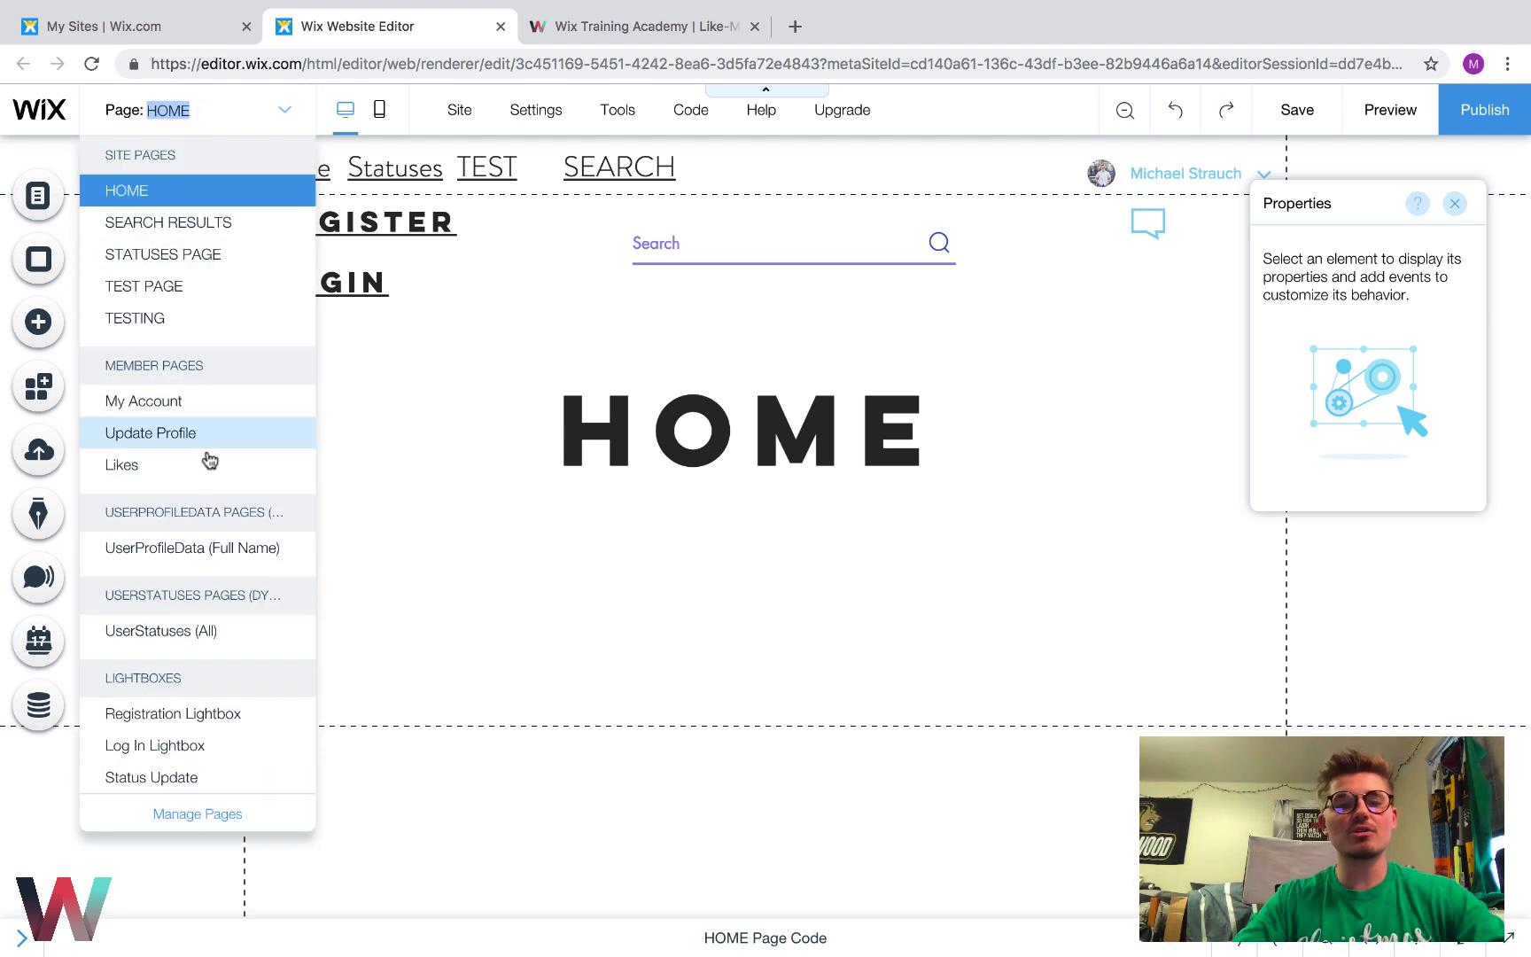
click(168, 631)
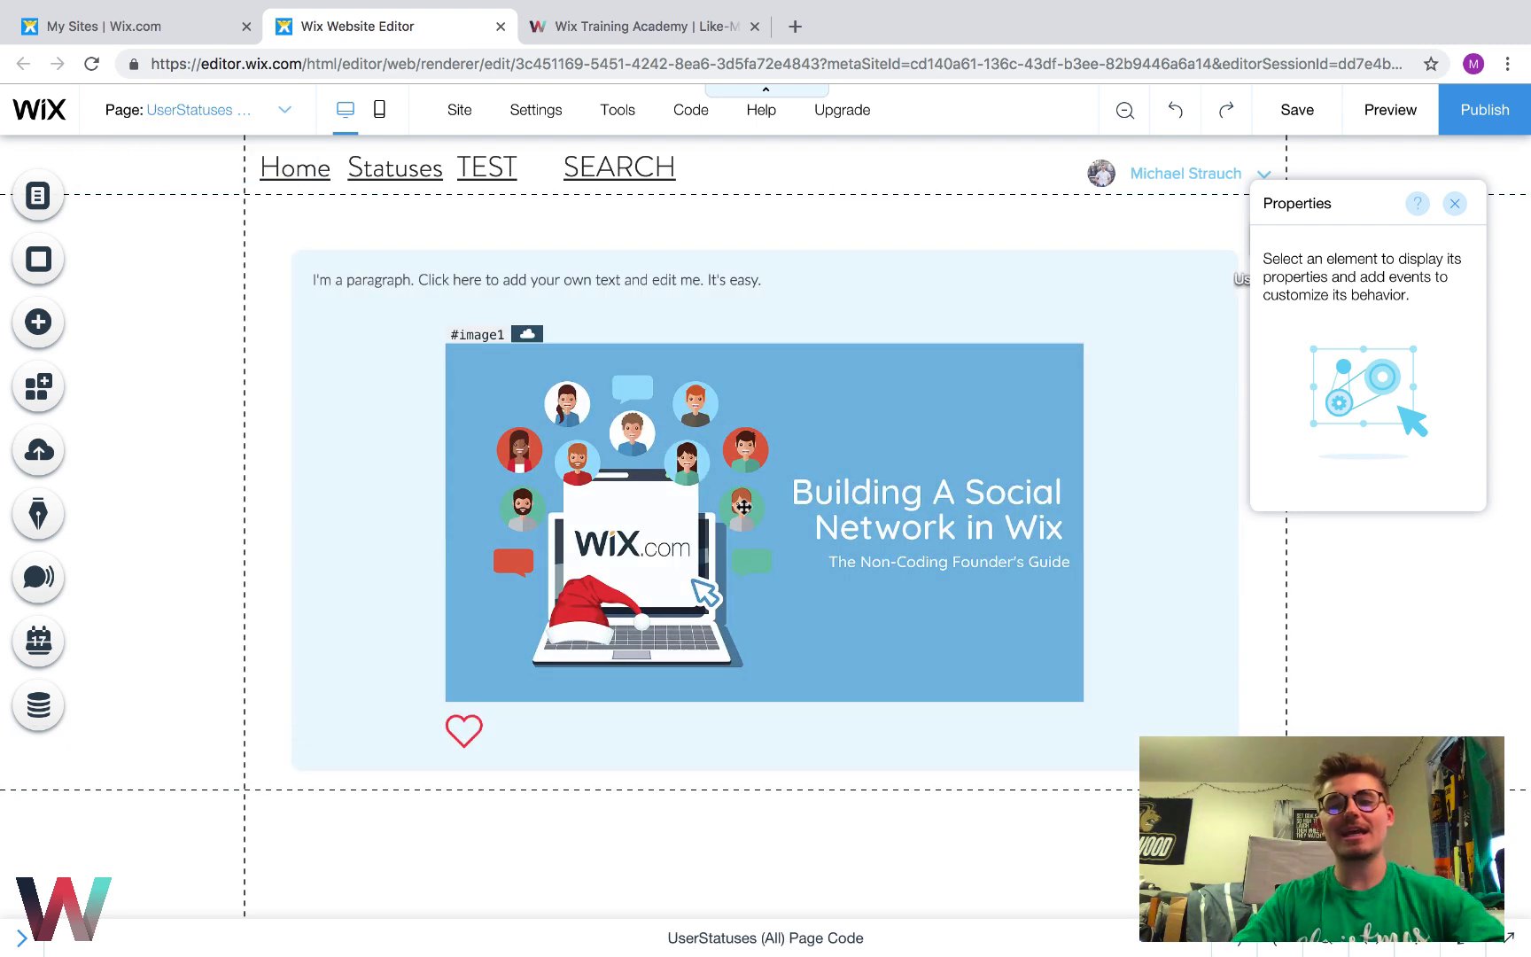
scroll(355, 603, down, 1)
click(226, 660)
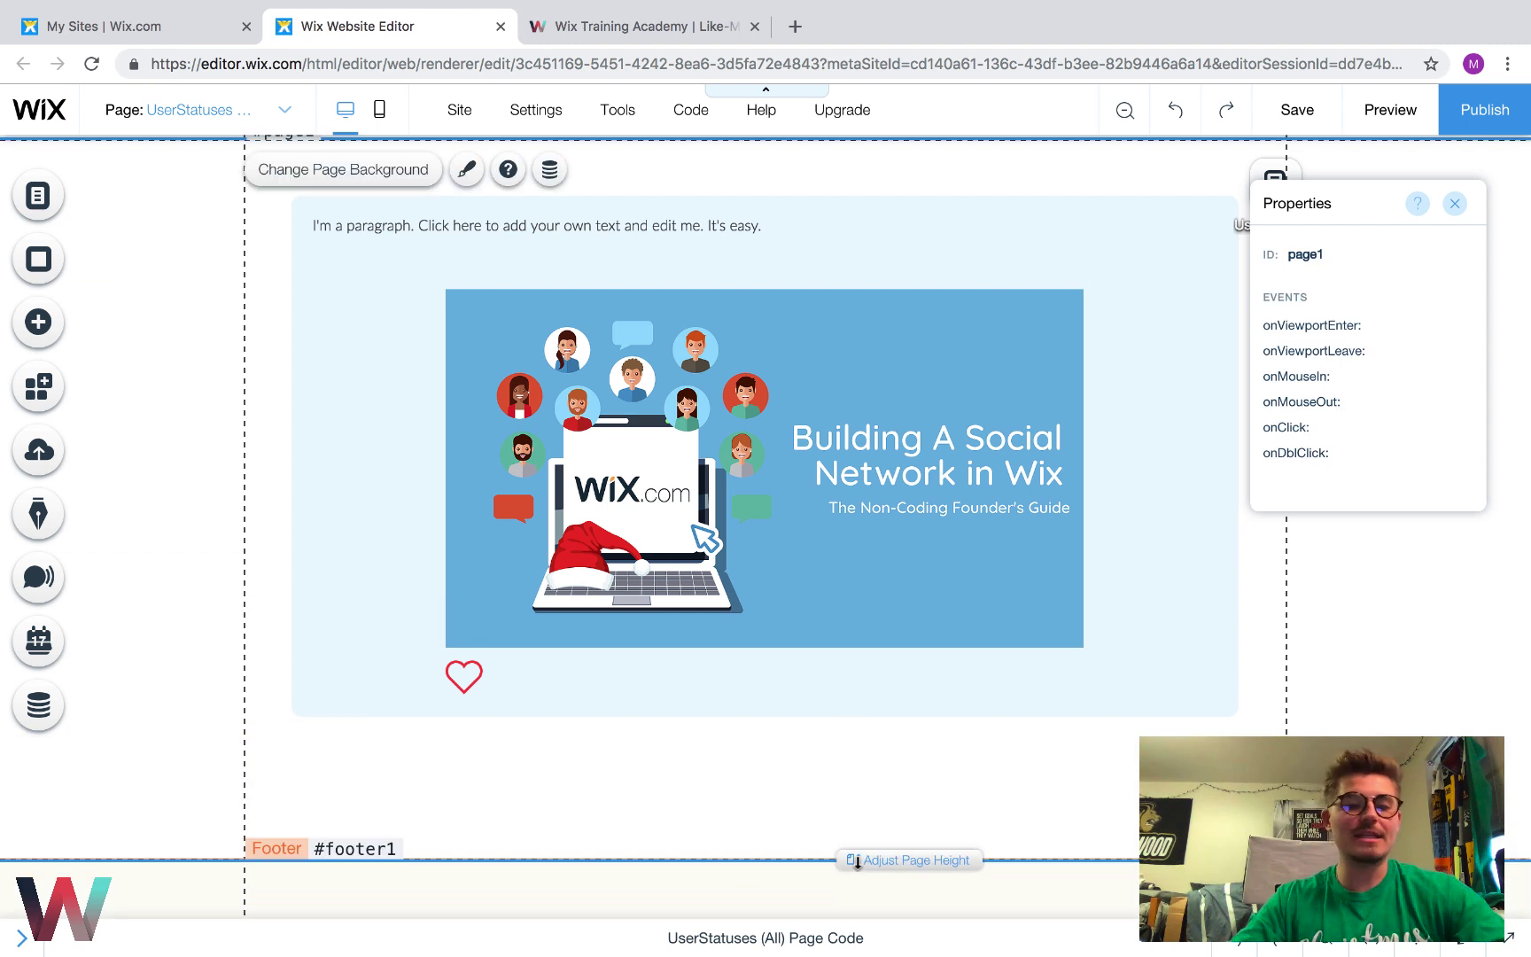
scroll(858, 859, down, 2)
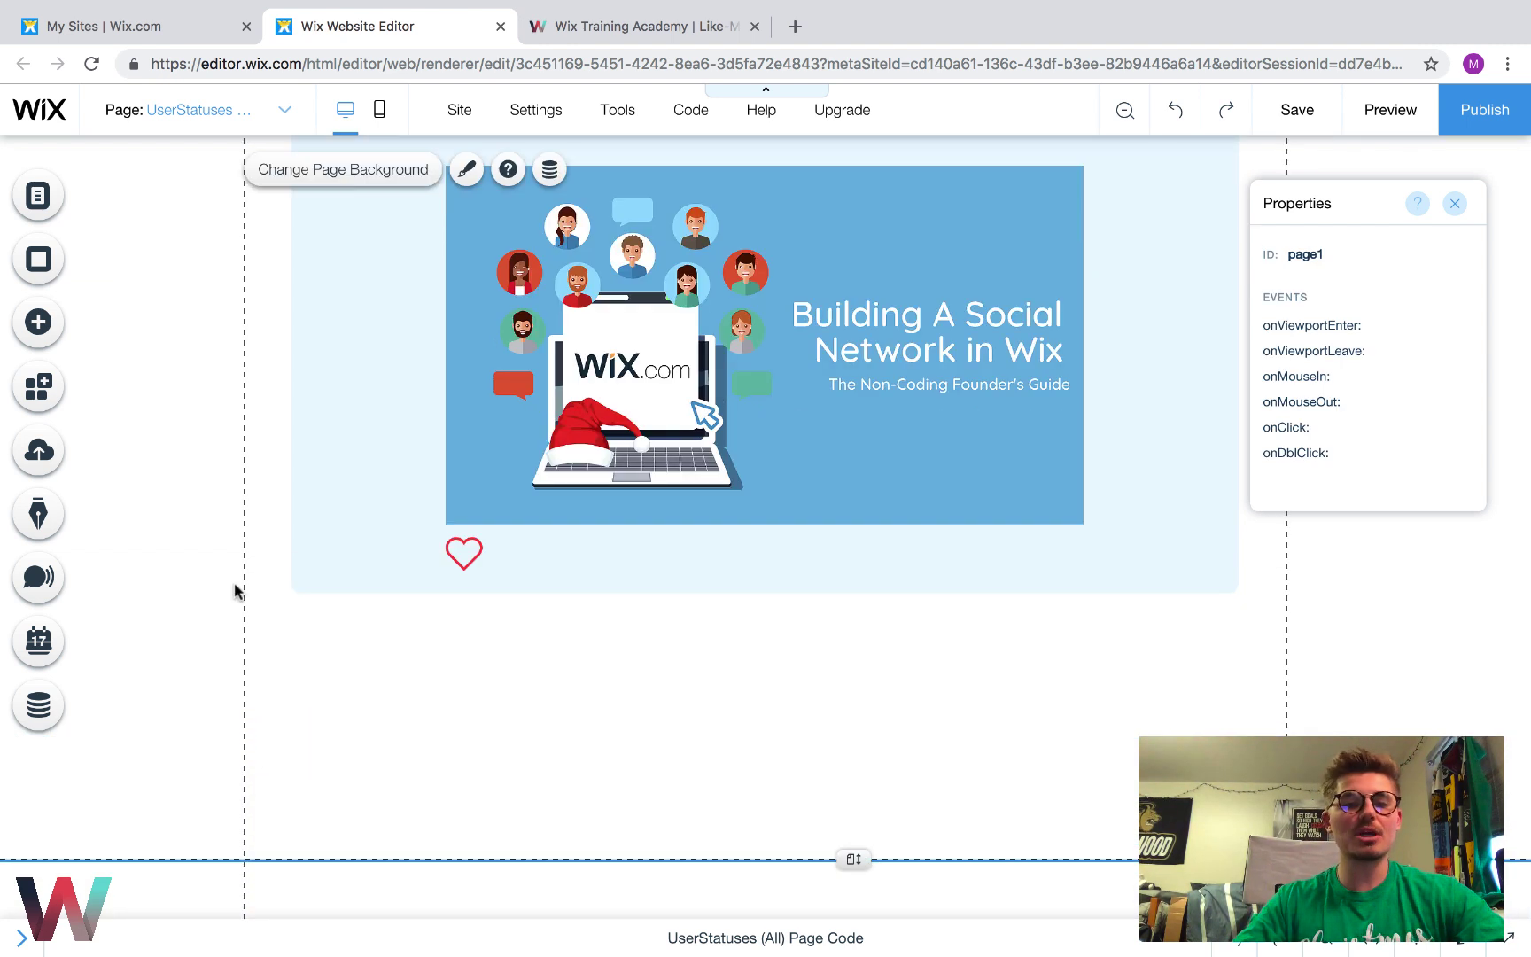
click(37, 324)
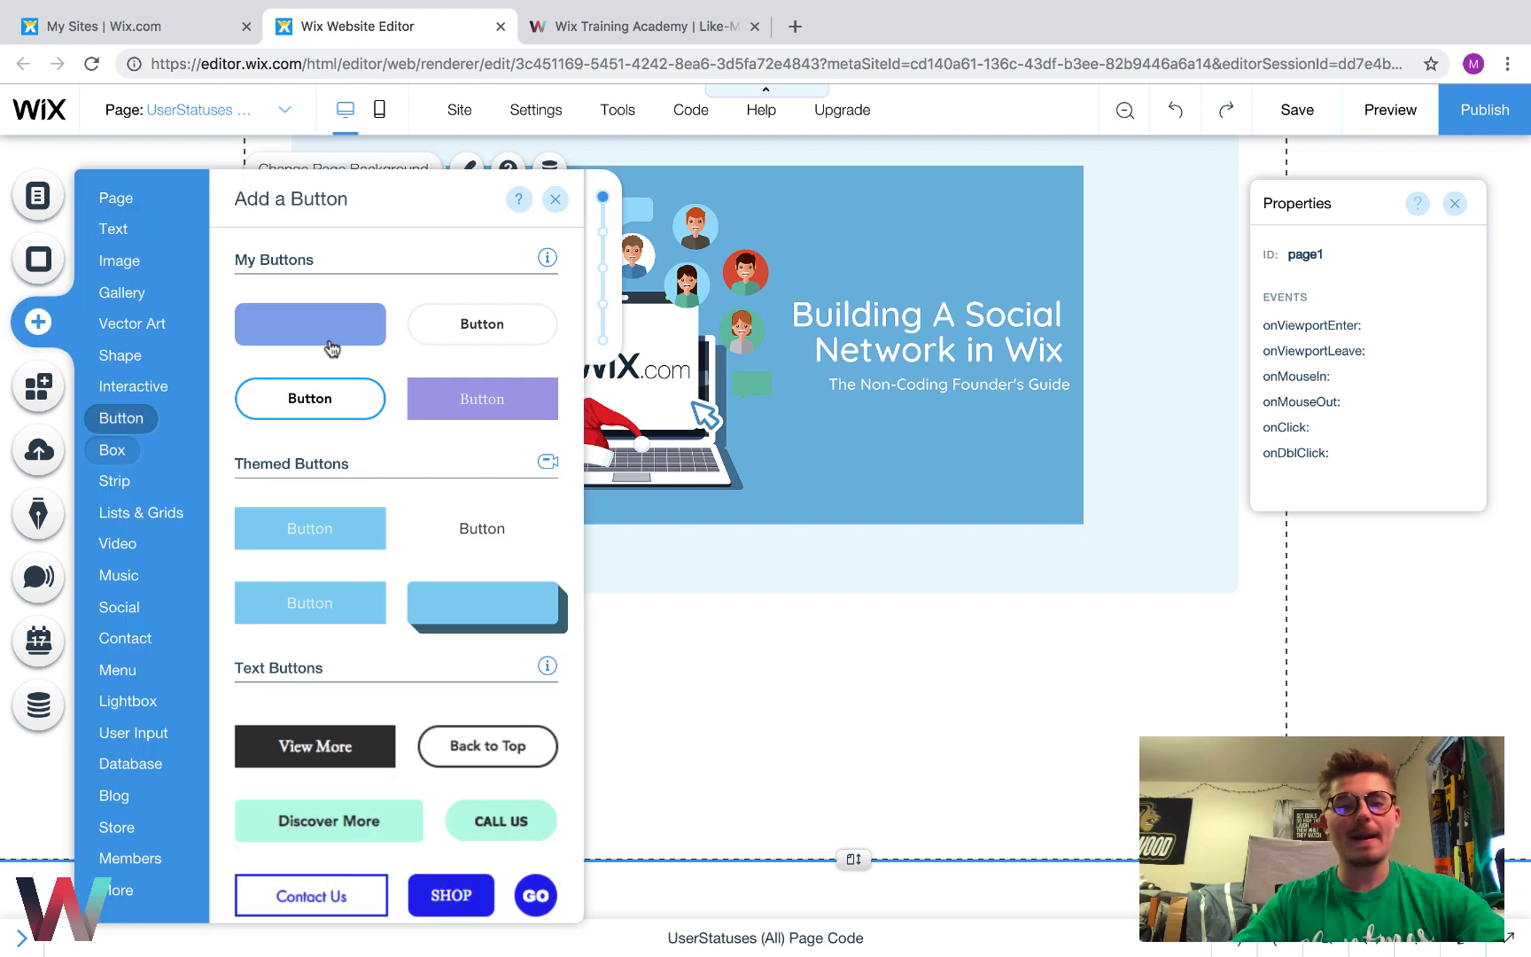
Step: Add a box below the banner image and resize it into a wide, short strip
mouse_move(131, 455)
click(328, 343)
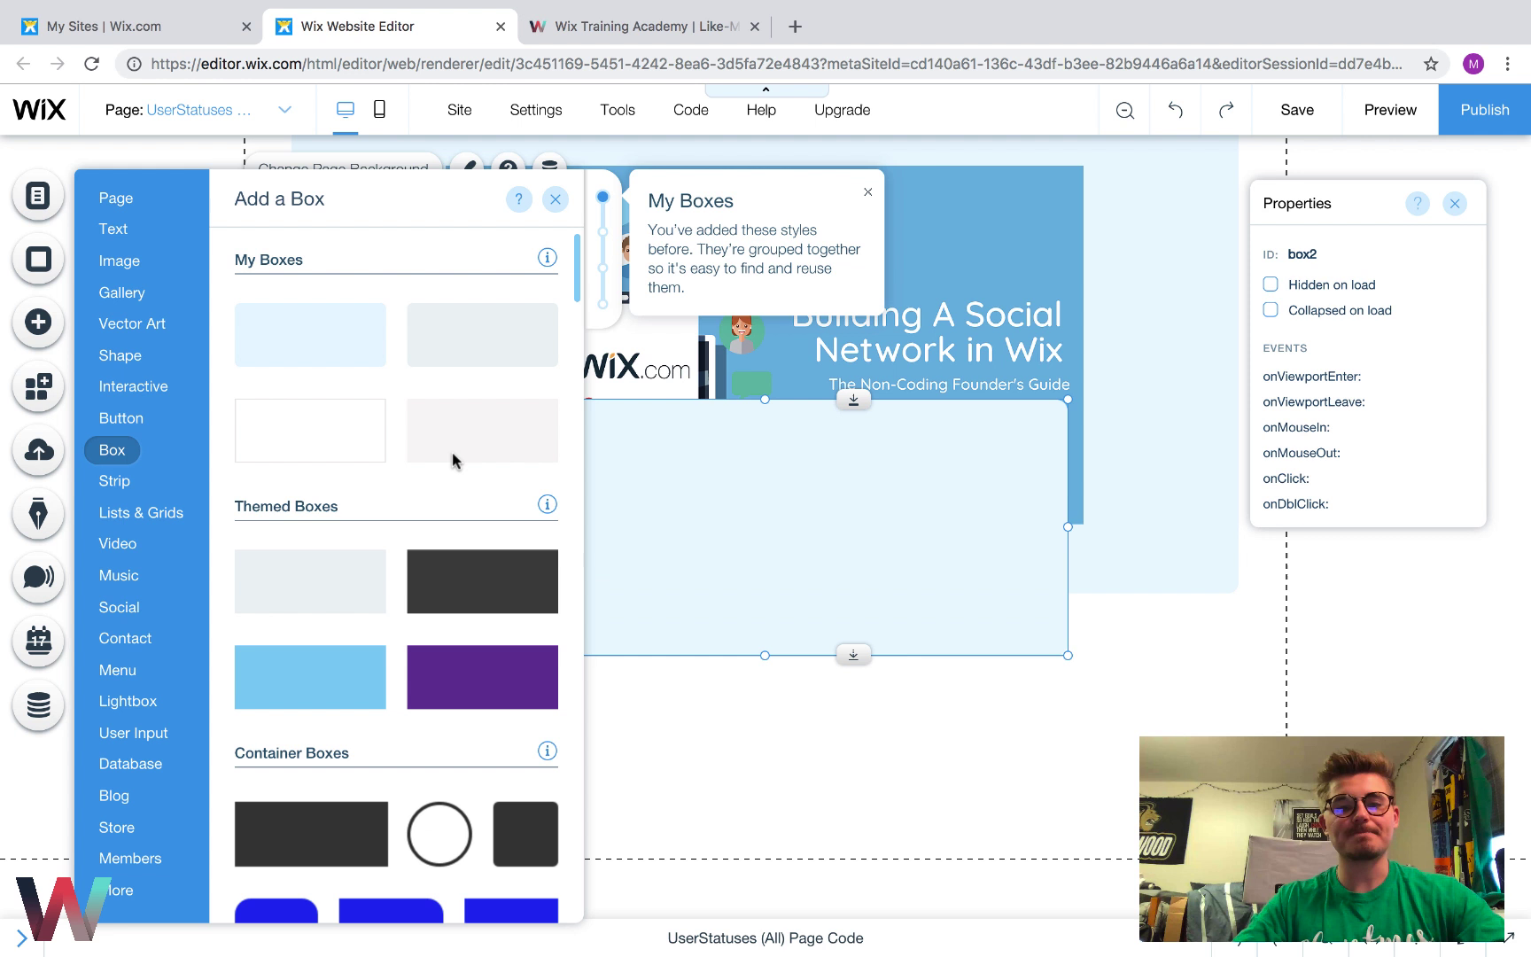
drag(655, 560, 485, 769)
drag(674, 861, 694, 686)
drag(1145, 651, 1238, 659)
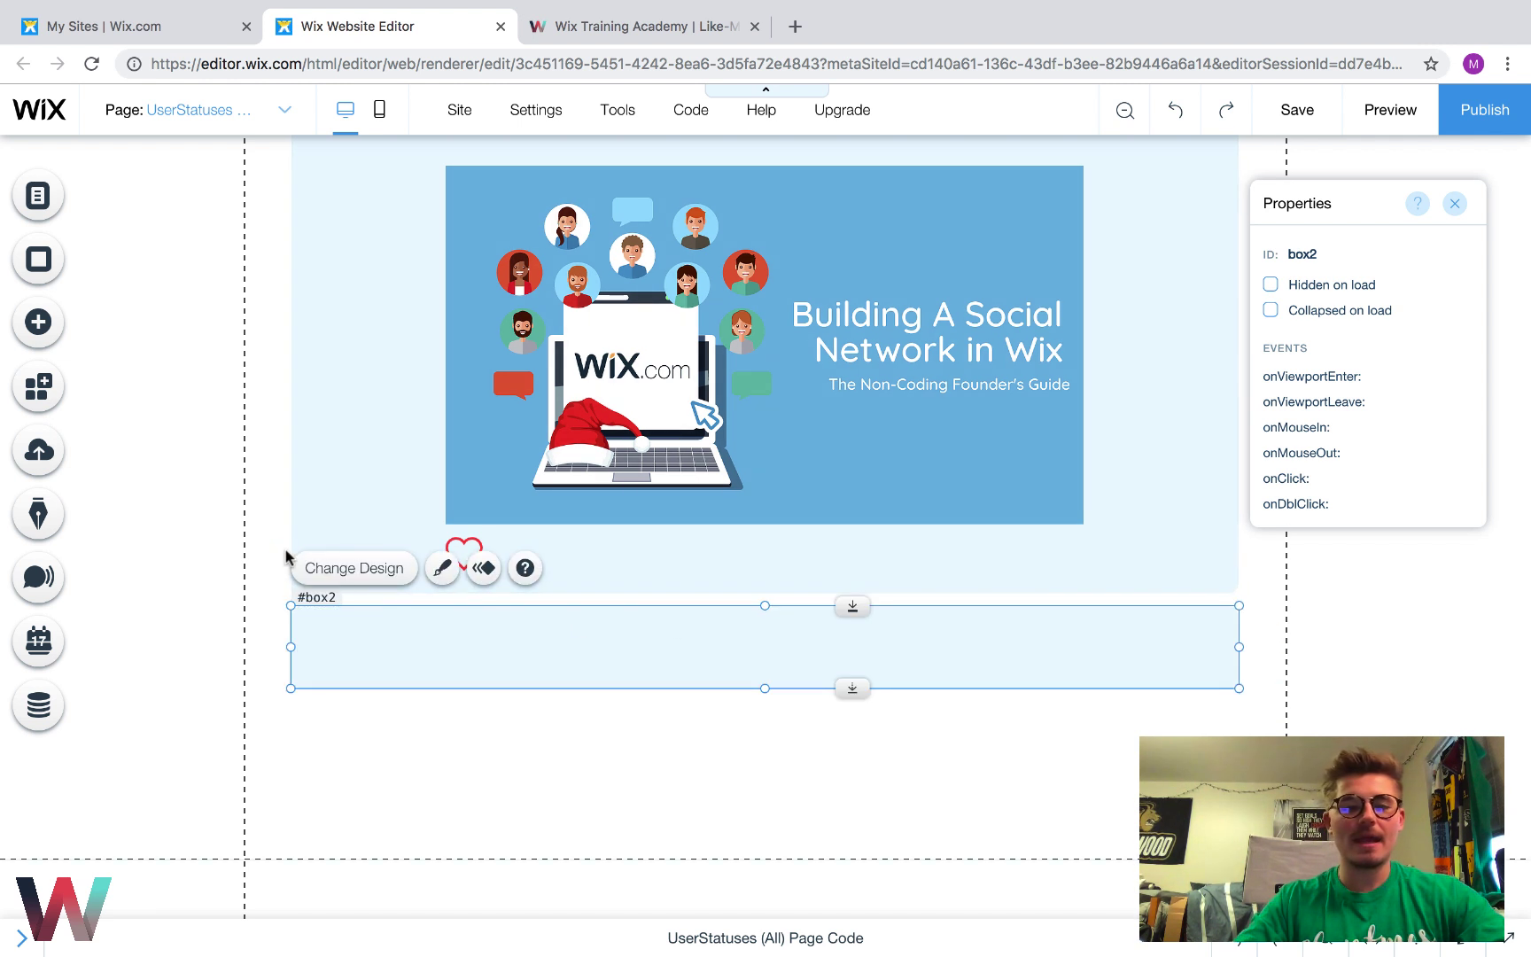
Step: Fill the new strip box with red (#E21C21)
click(442, 568)
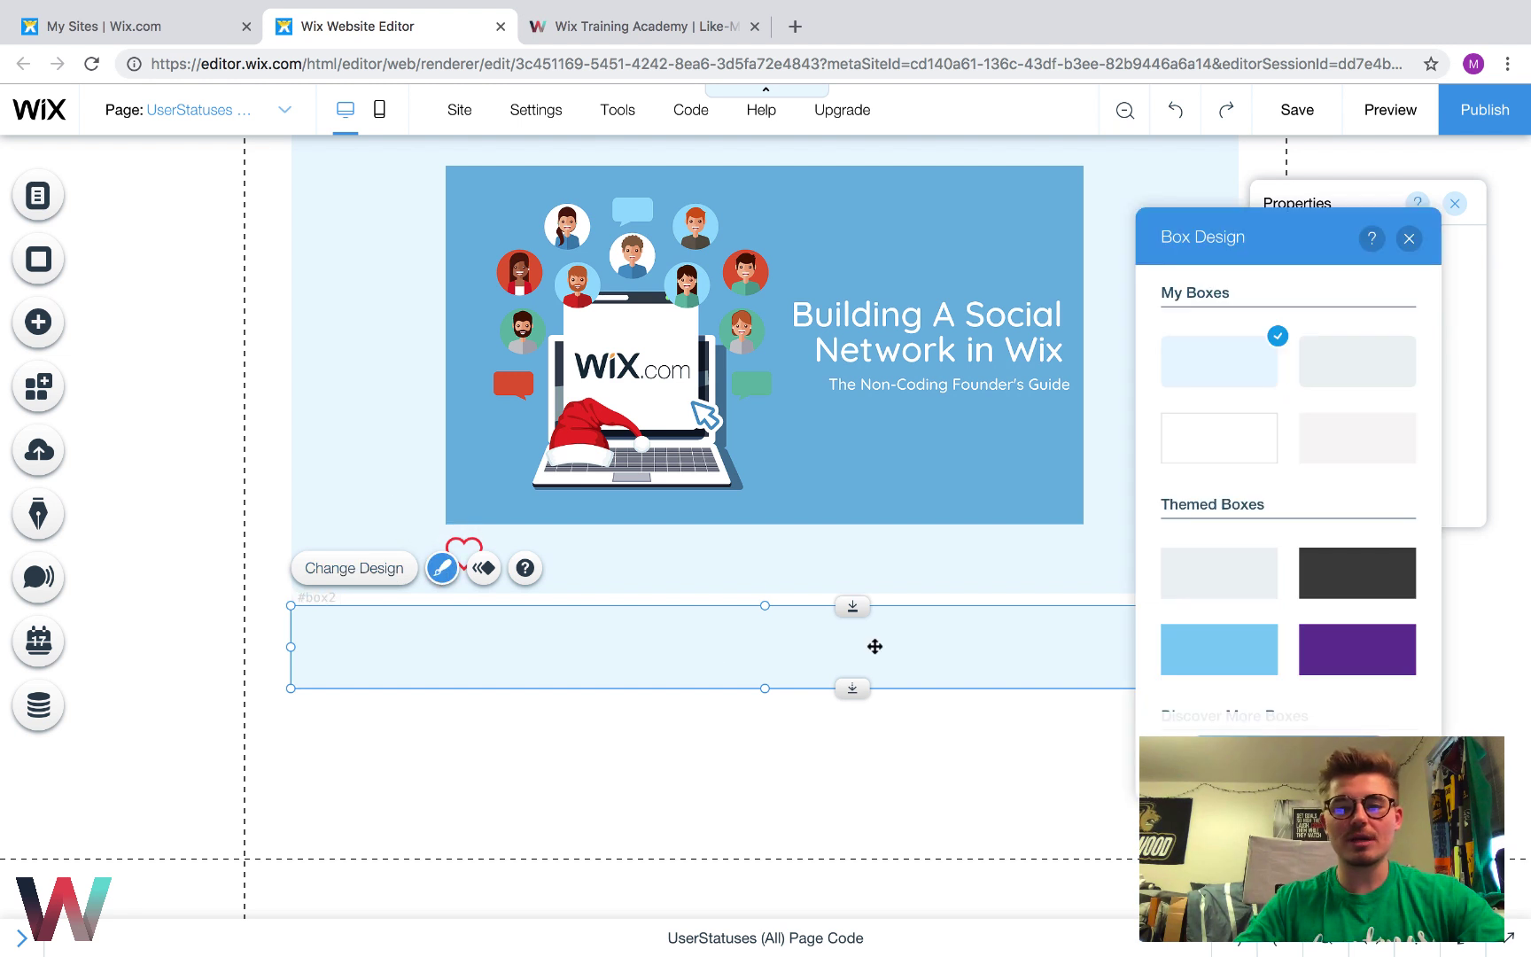
click(1220, 574)
click(1236, 434)
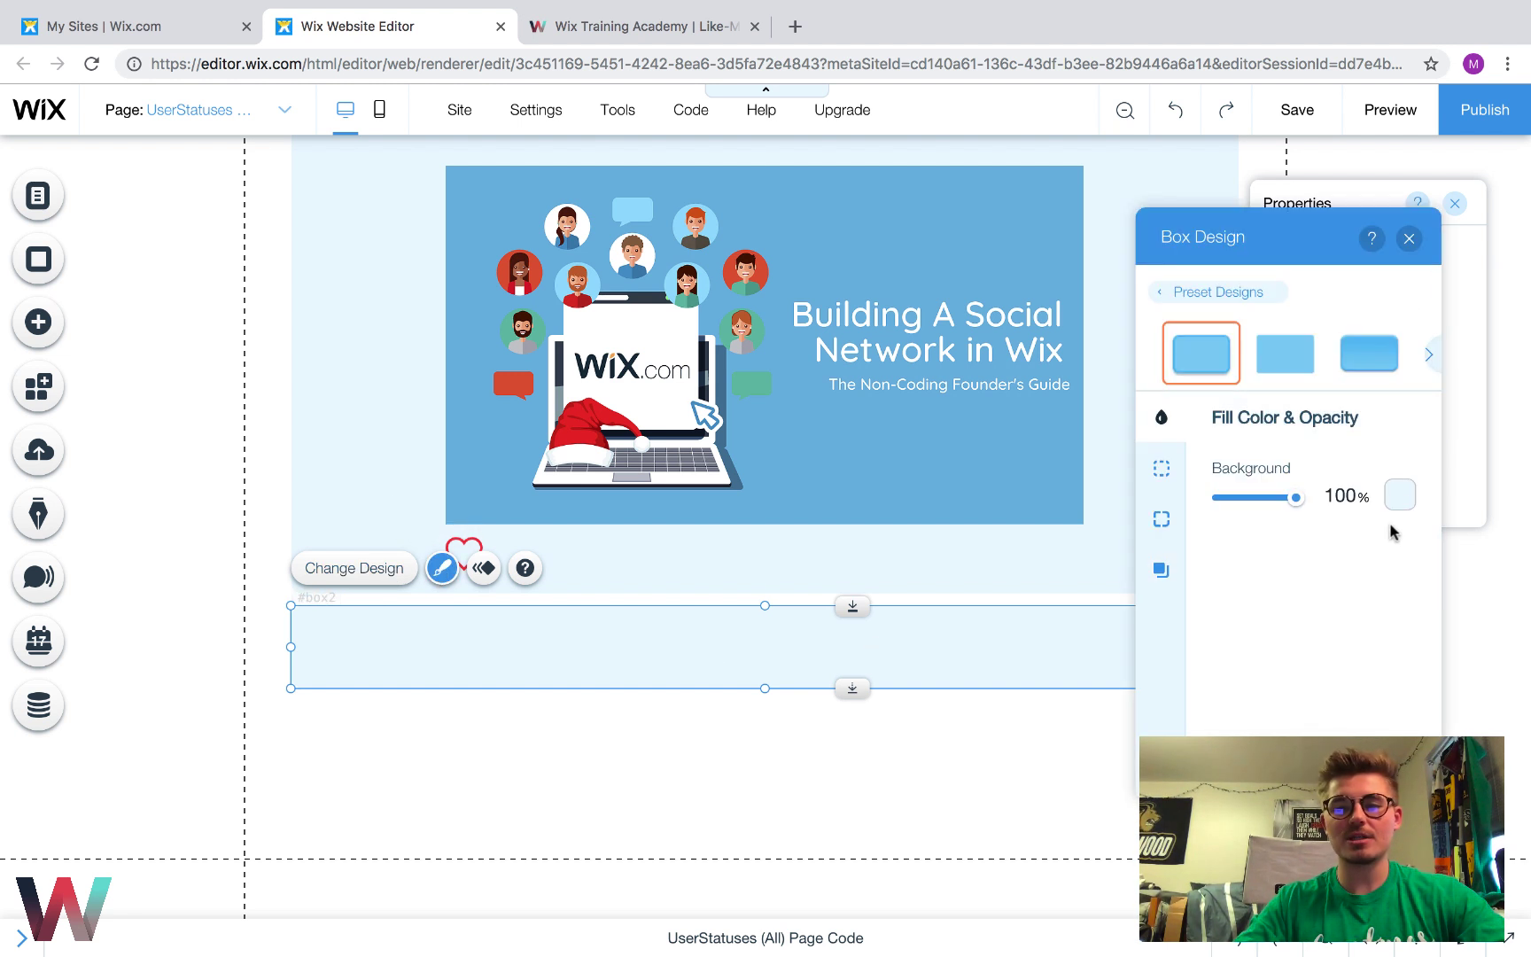
click(1399, 494)
click(1318, 615)
click(1319, 308)
click(1409, 238)
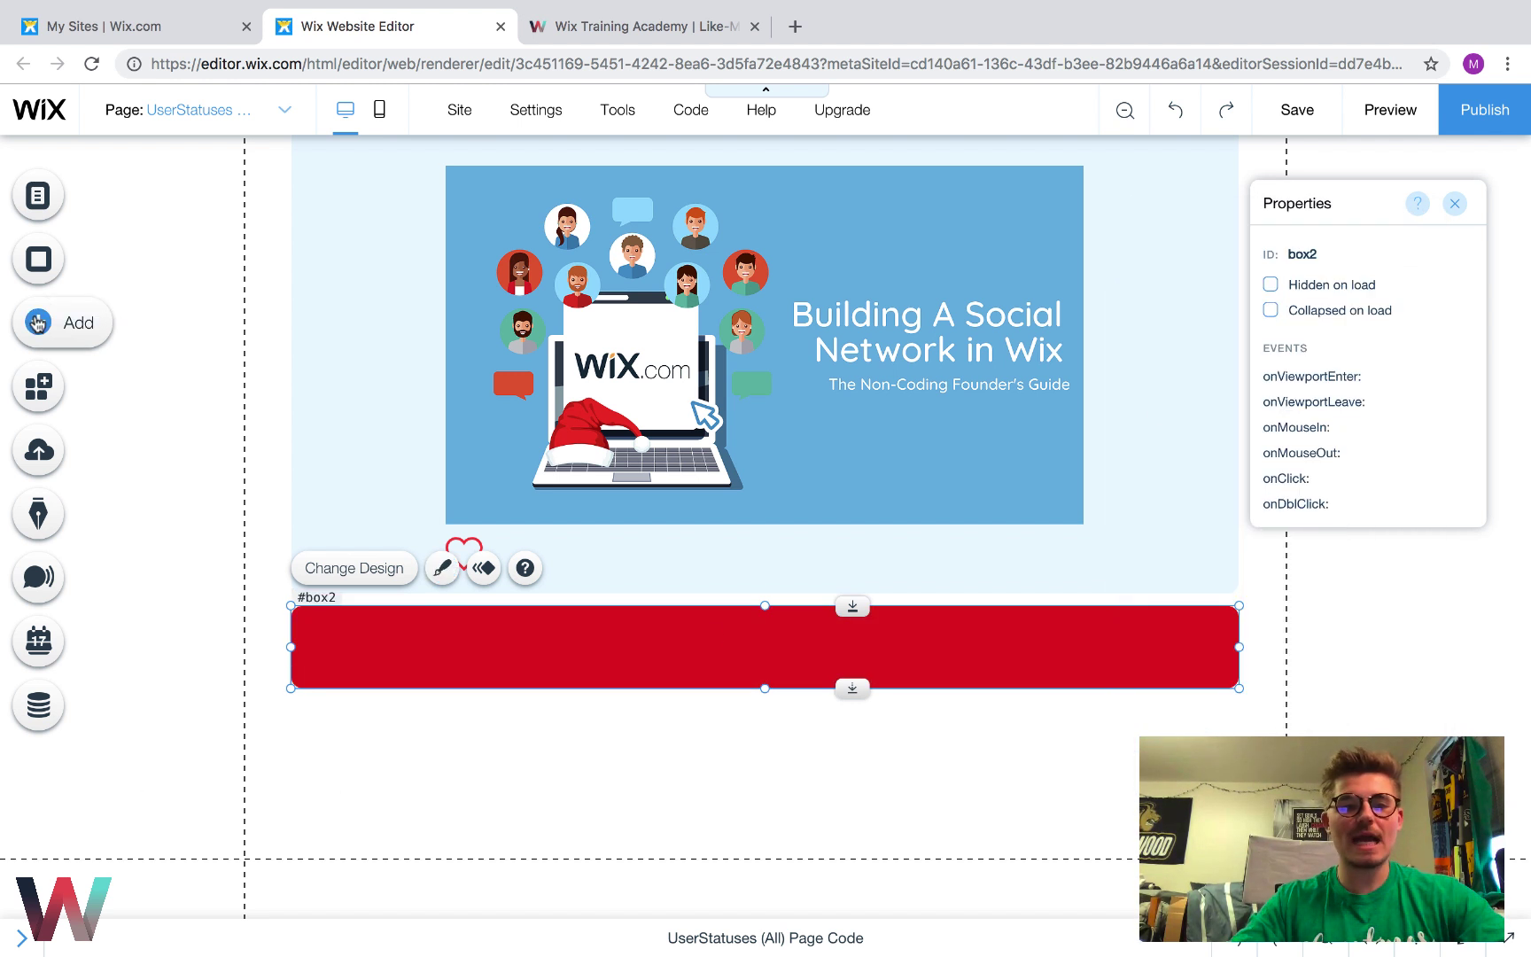
Step: Add a Heading 4 text and move it into the red box
click(37, 322)
mouse_move(112, 230)
drag(414, 489, 721, 550)
drag(609, 619, 417, 643)
Step: Set the heading's font to Lato Black and its colour to white
double_click(417, 644)
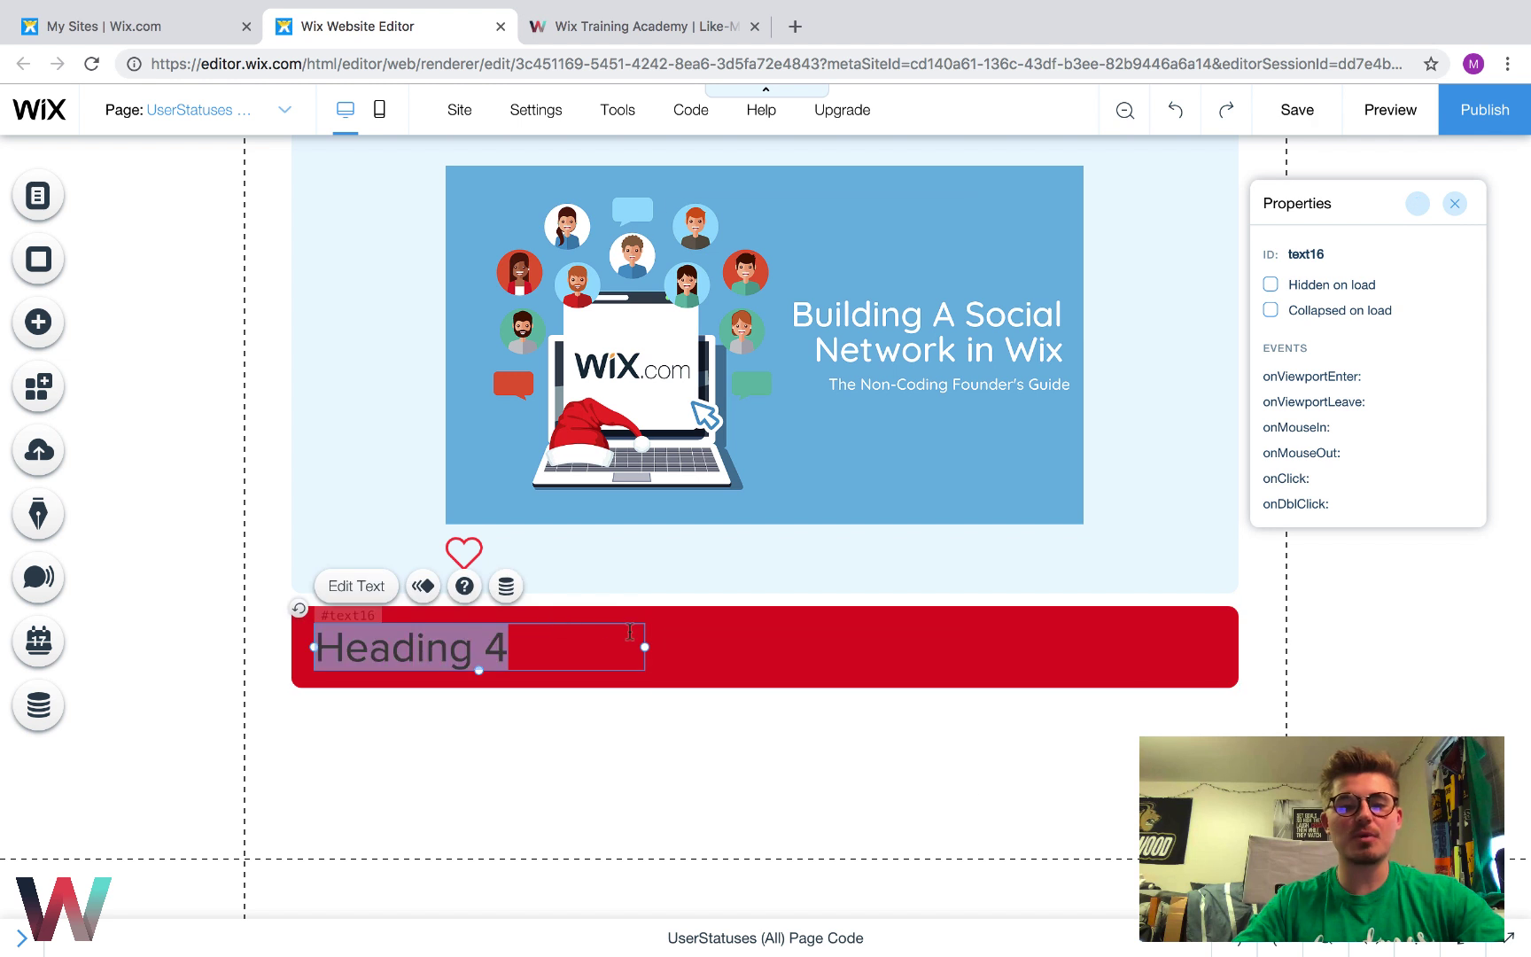
click(776, 428)
scroll(810, 530, up, 10)
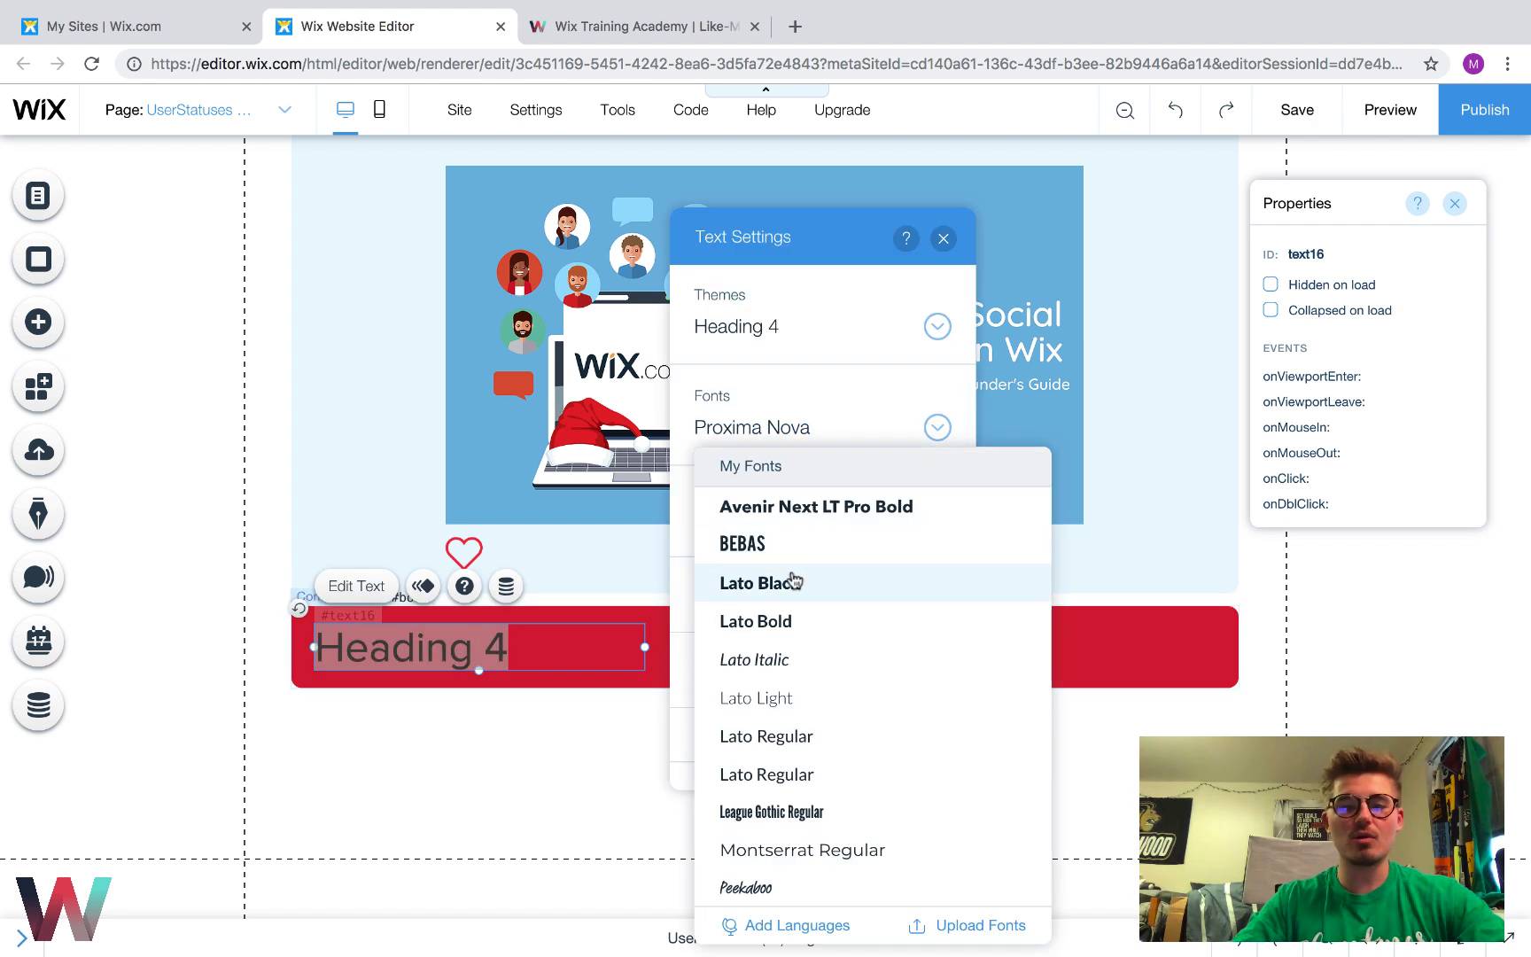
click(788, 582)
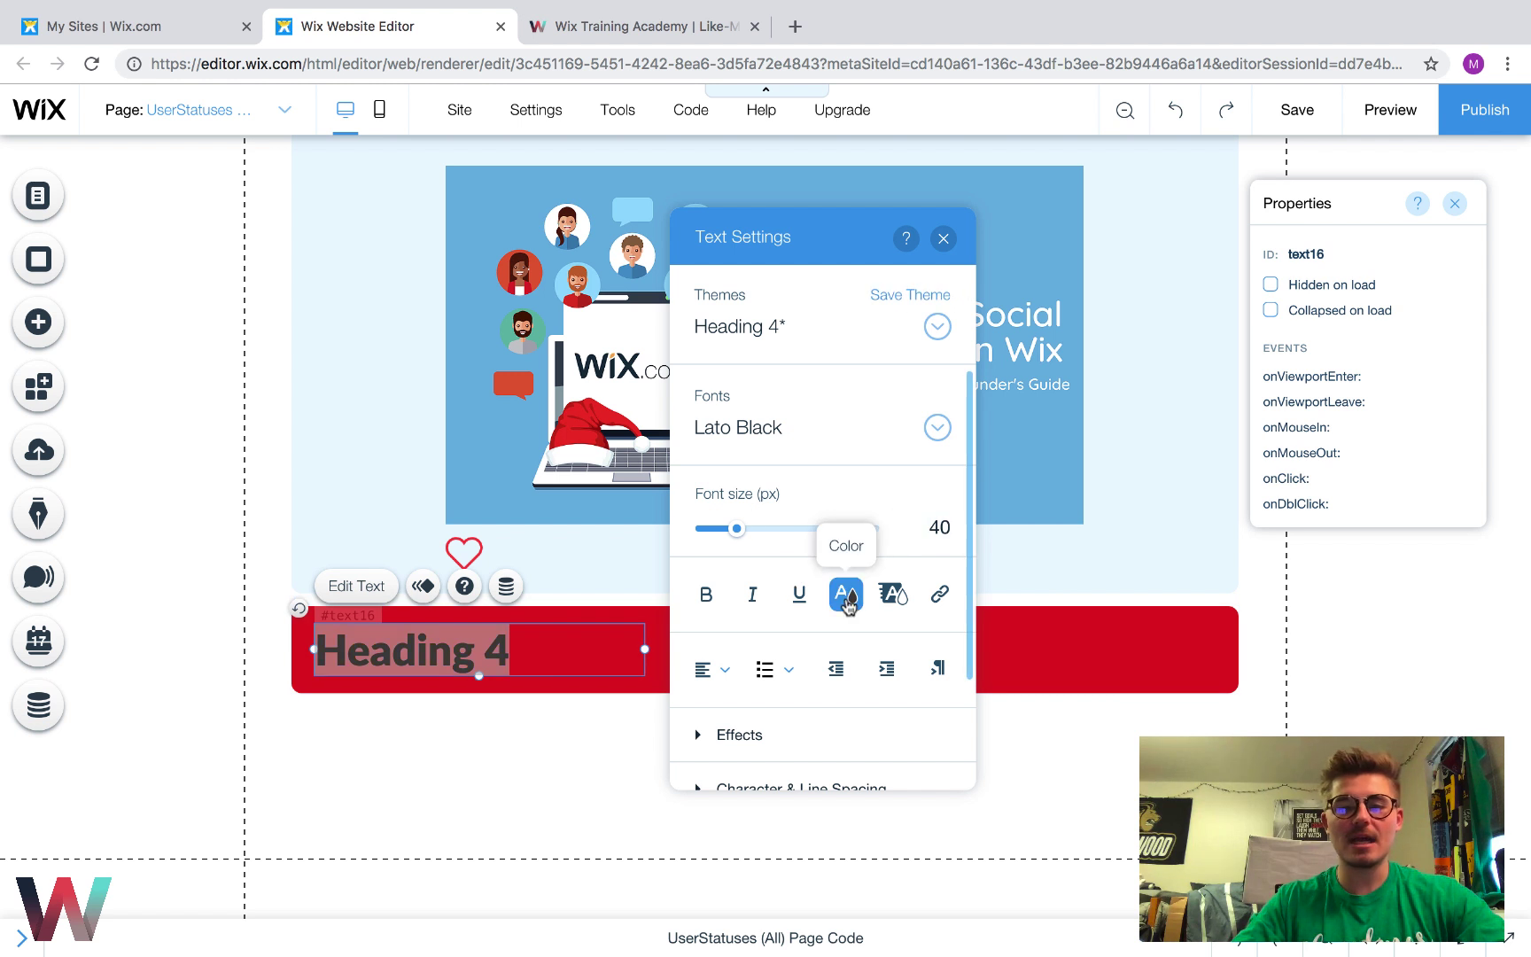
click(844, 595)
click(751, 580)
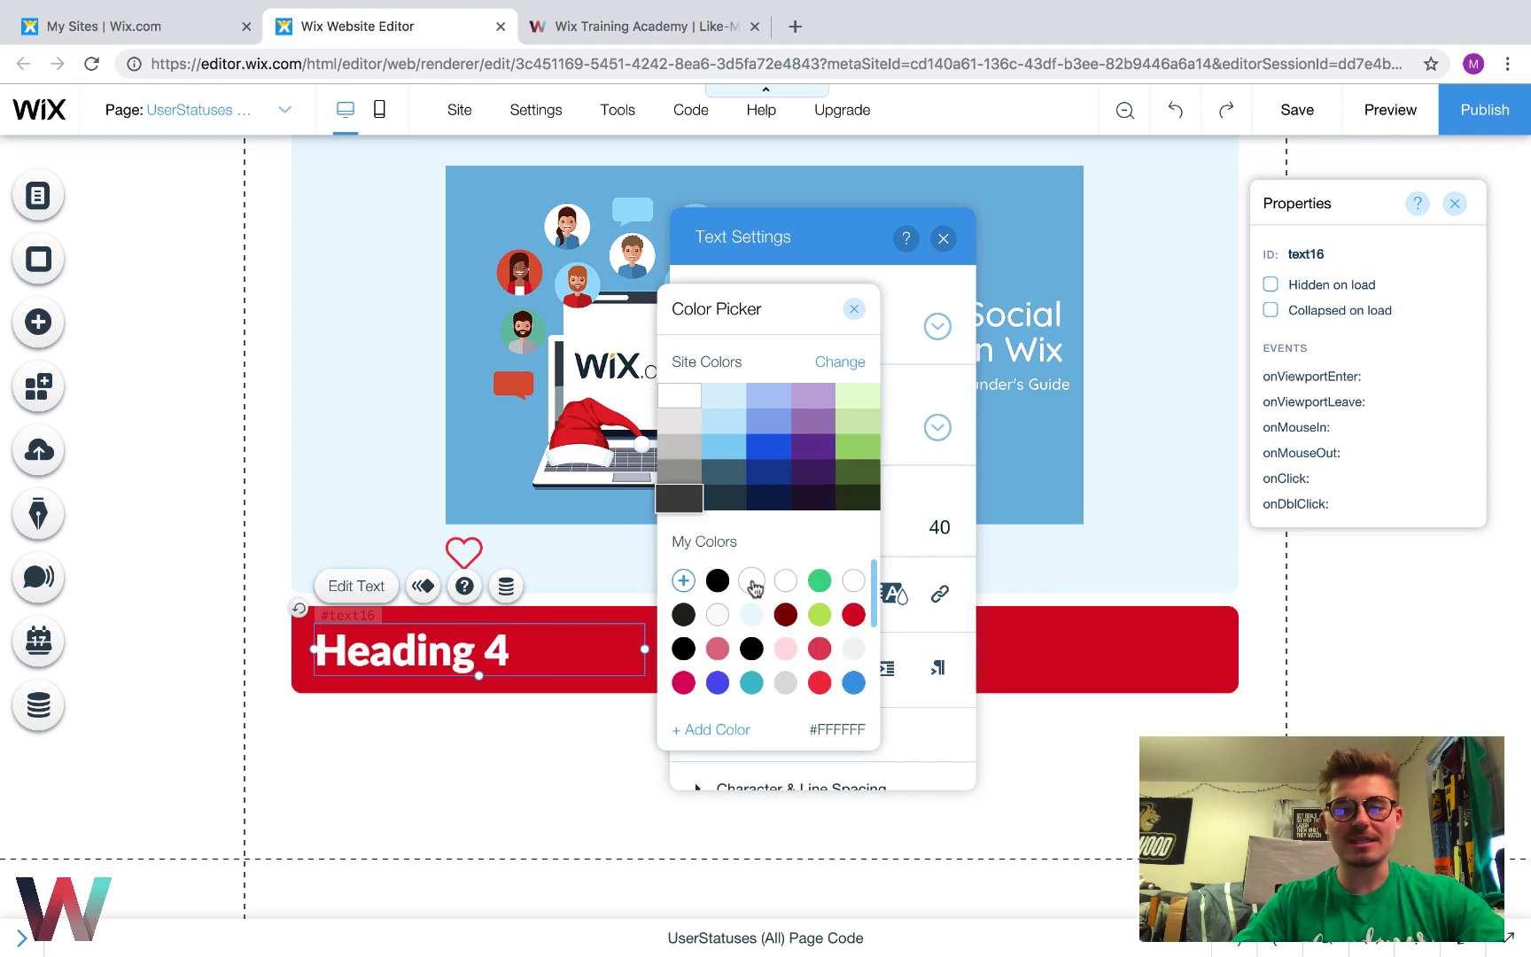
click(853, 308)
Step: Change the heading text to 'Comments', size it to 29 and reposition it in the box
text(Copmm)
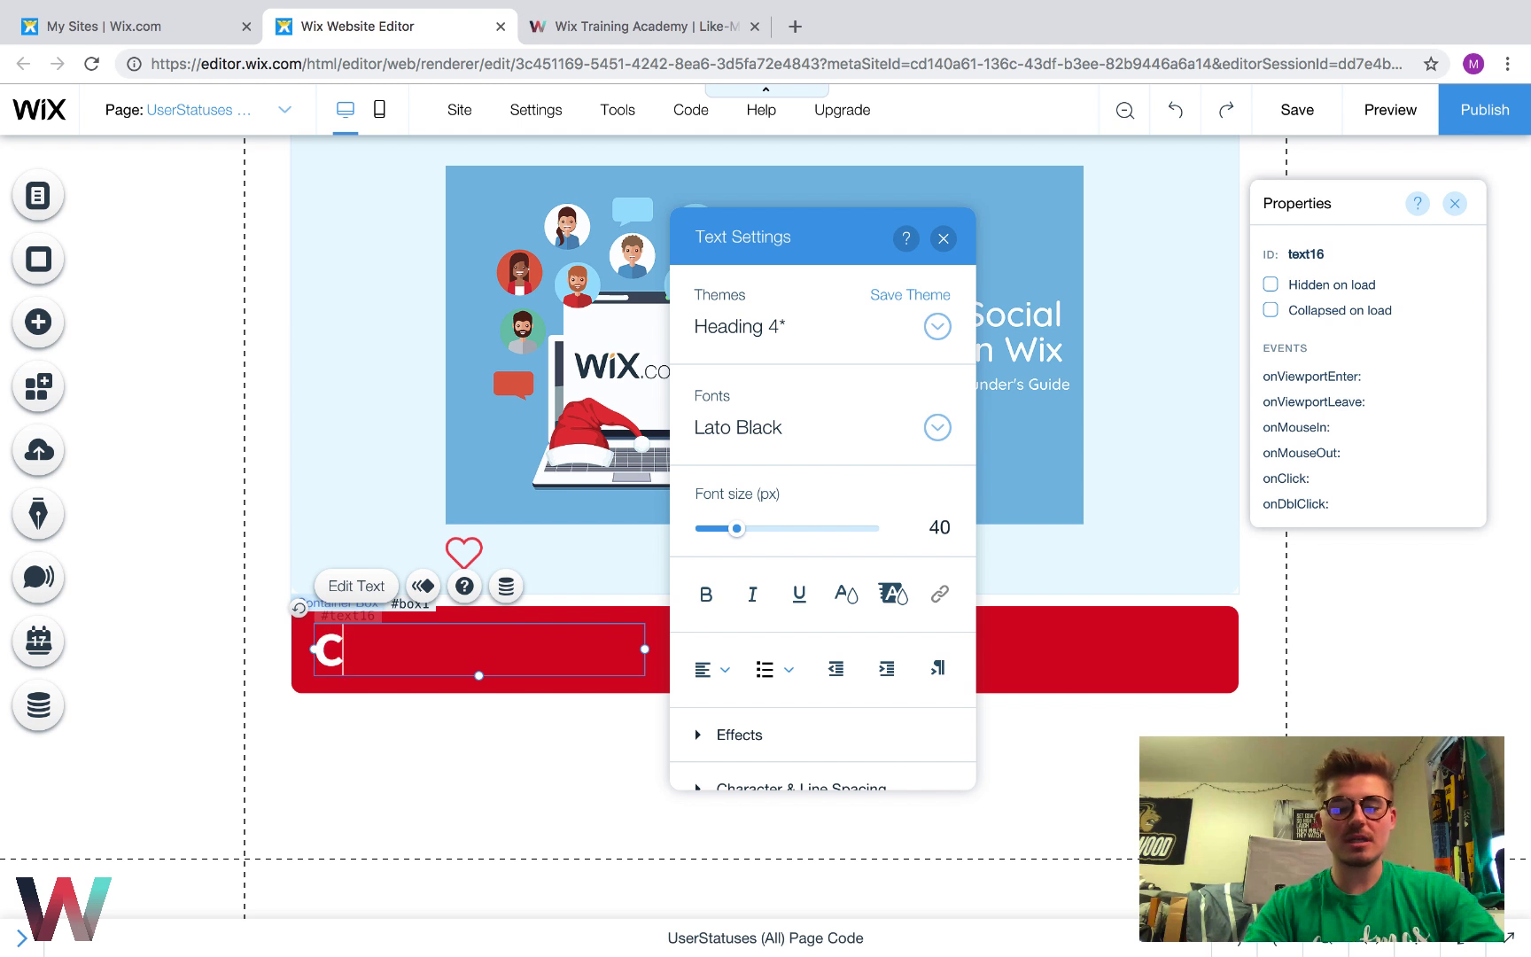
key(BackSpace)
key(BackSpace)
key(BackSpace)
text(mments)
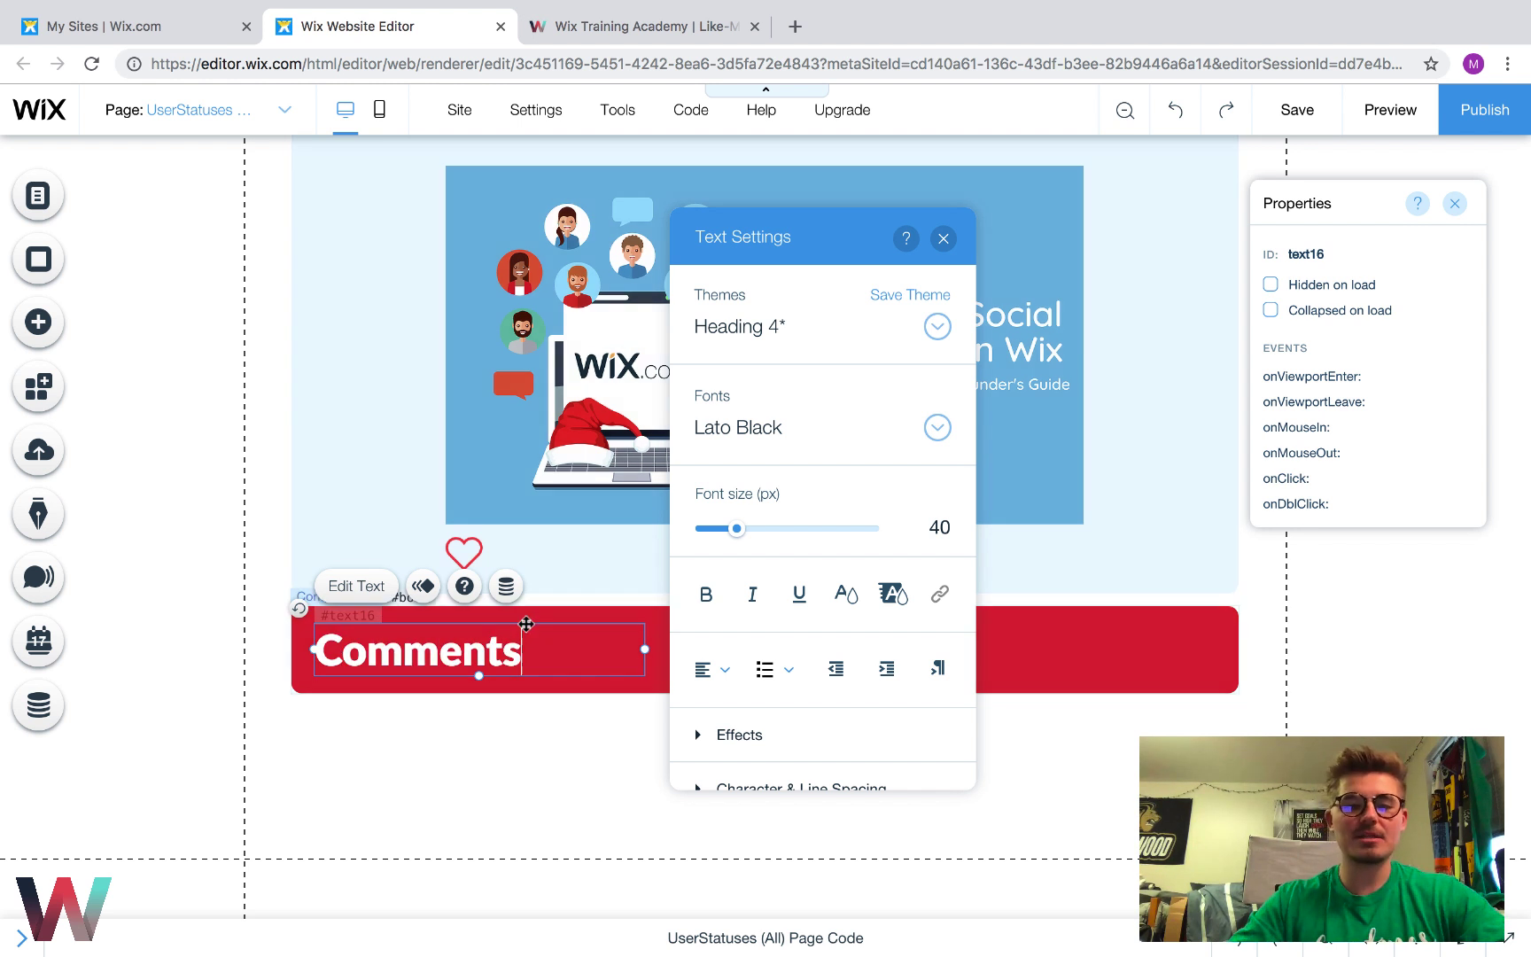
key(ctrl+a)
drag(736, 528, 726, 529)
click(480, 768)
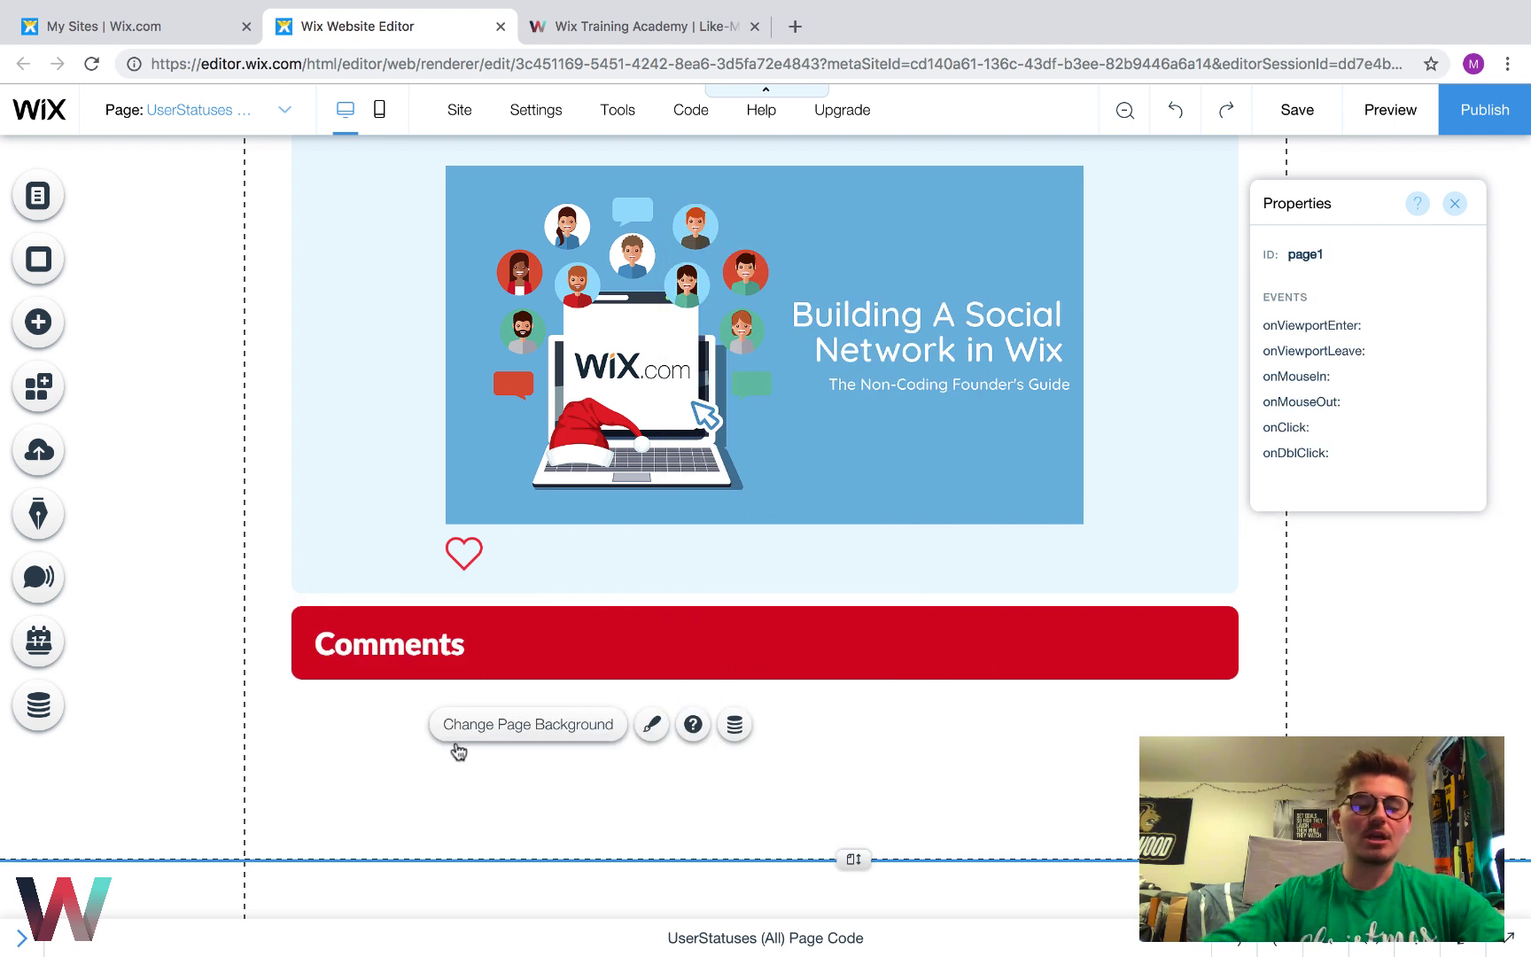
drag(373, 651, 378, 648)
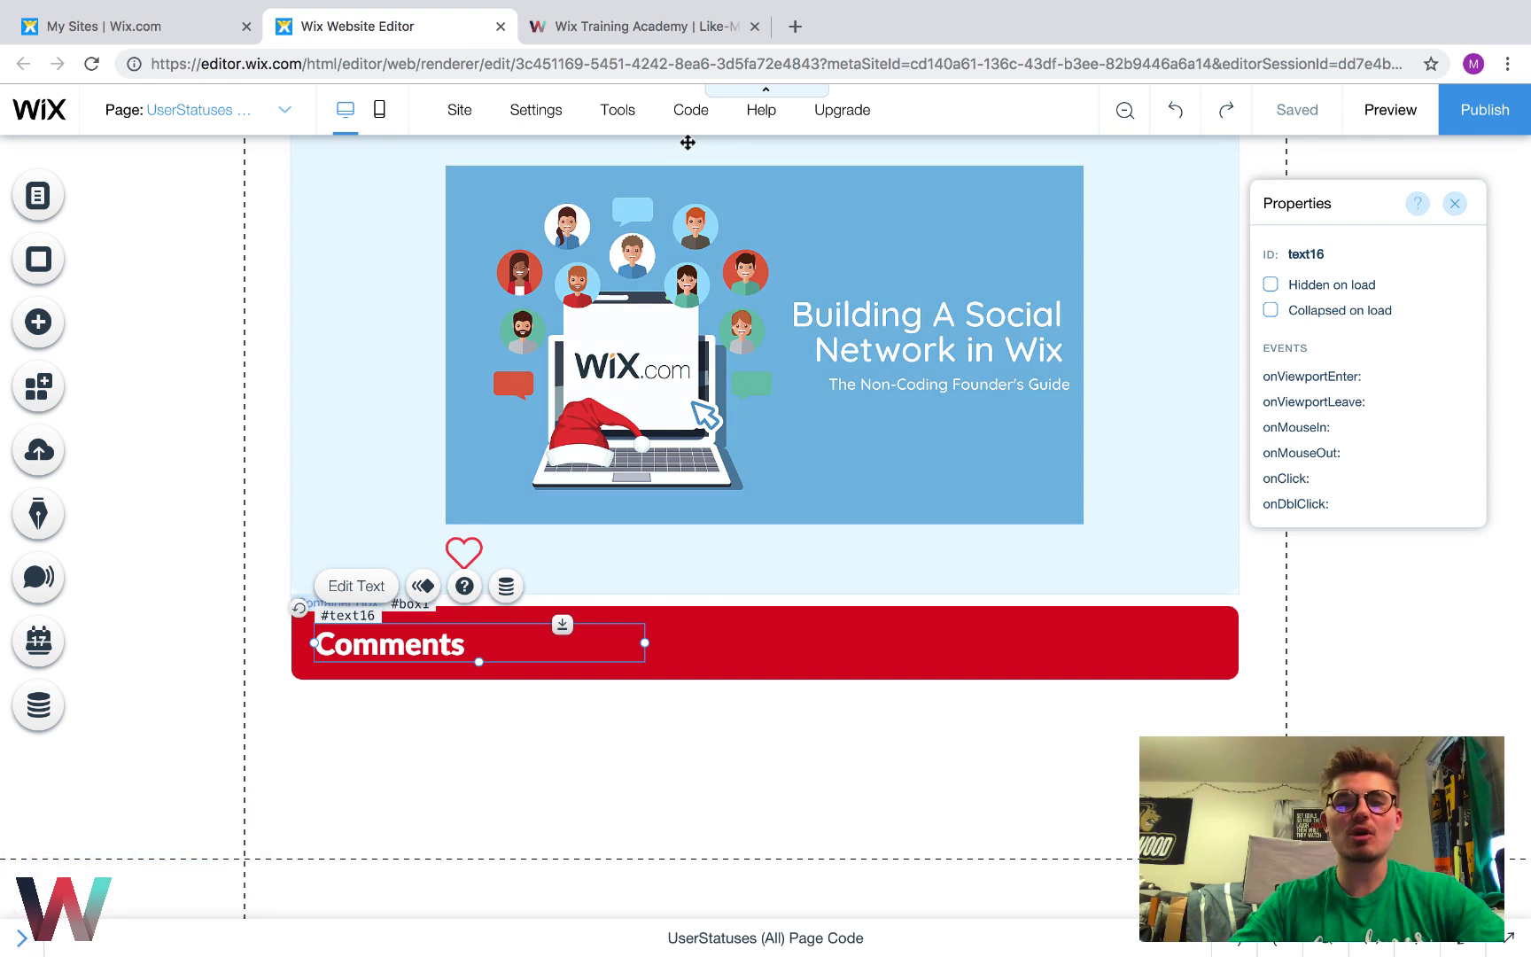
mouse_move(690, 120)
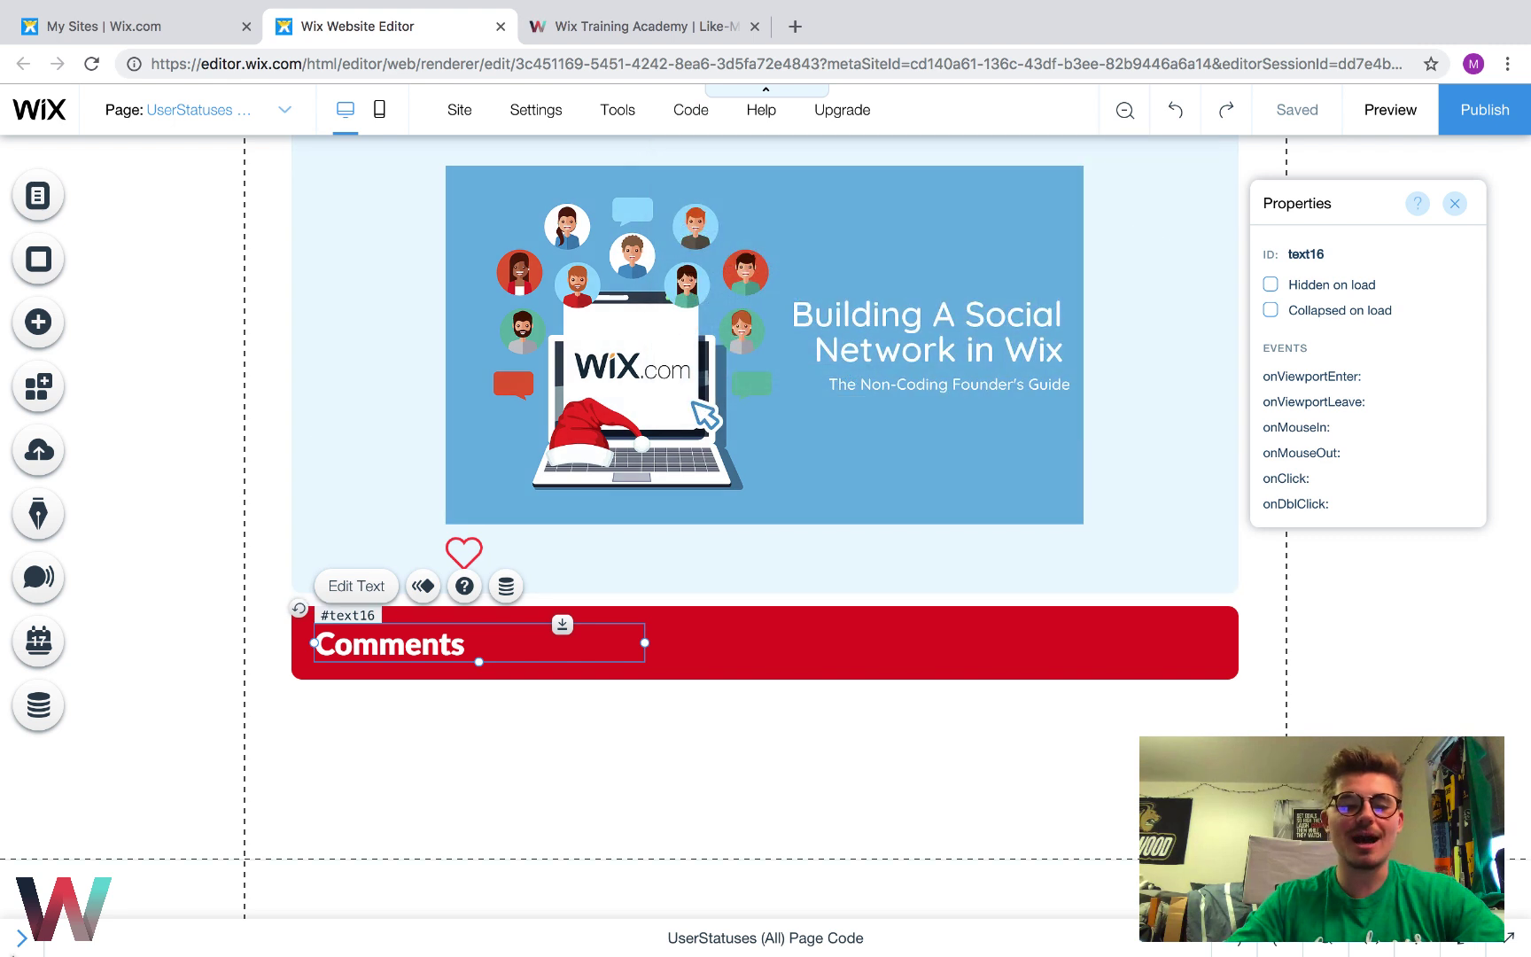
Step: Start a new 'Comments' database collection set to Custom Use and go to custom permissions
click(21, 938)
scroll(139, 855, down, 1)
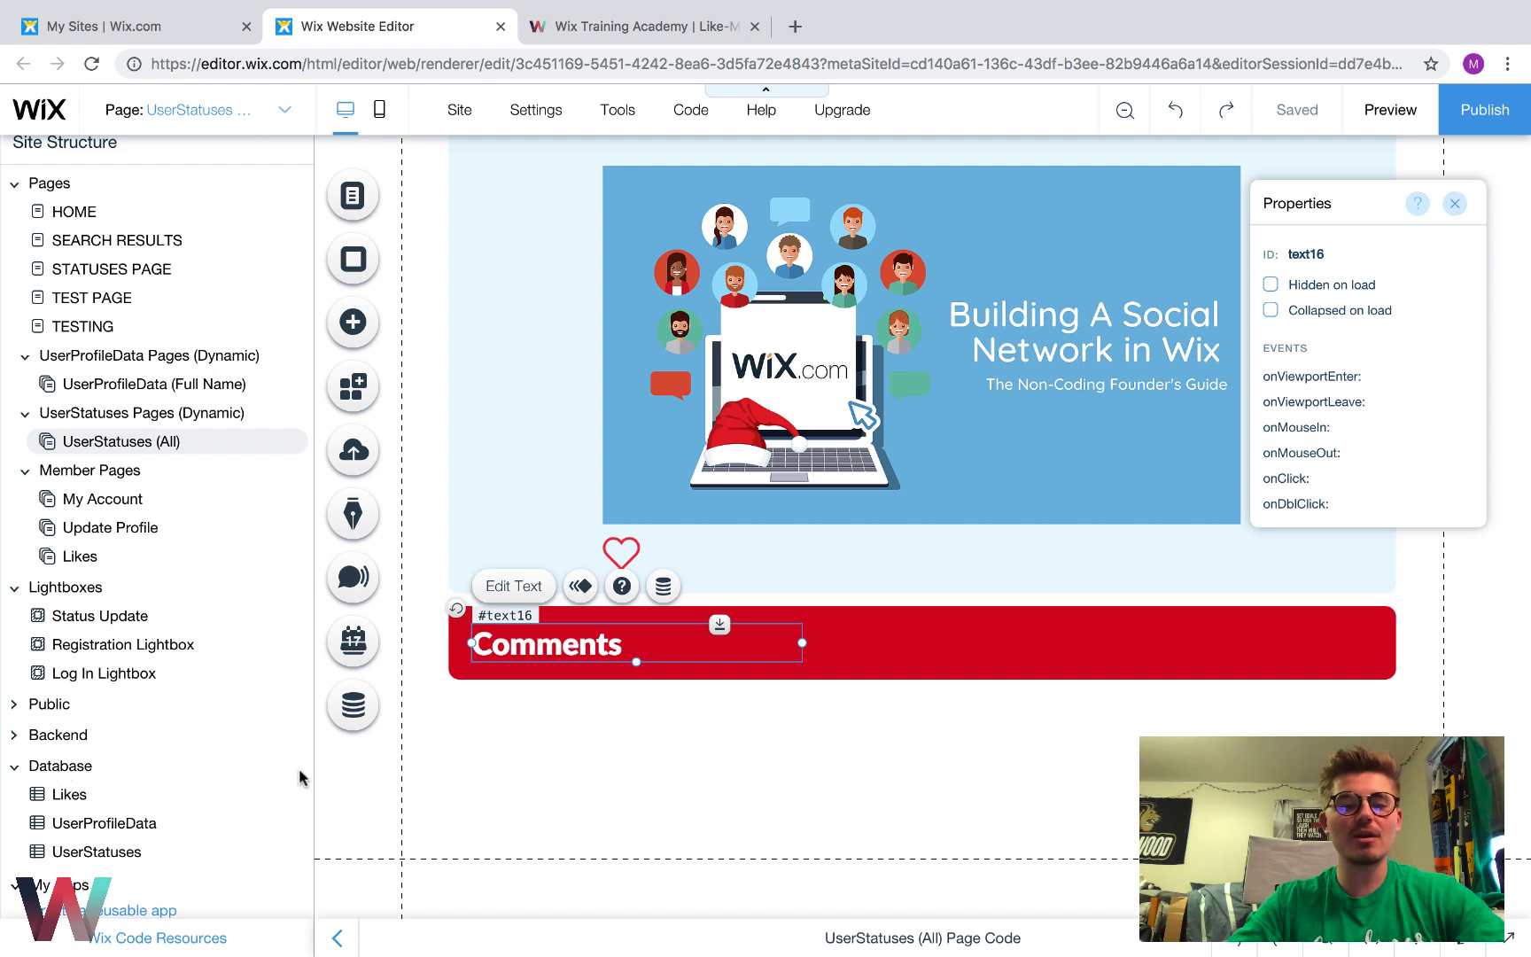
click(297, 768)
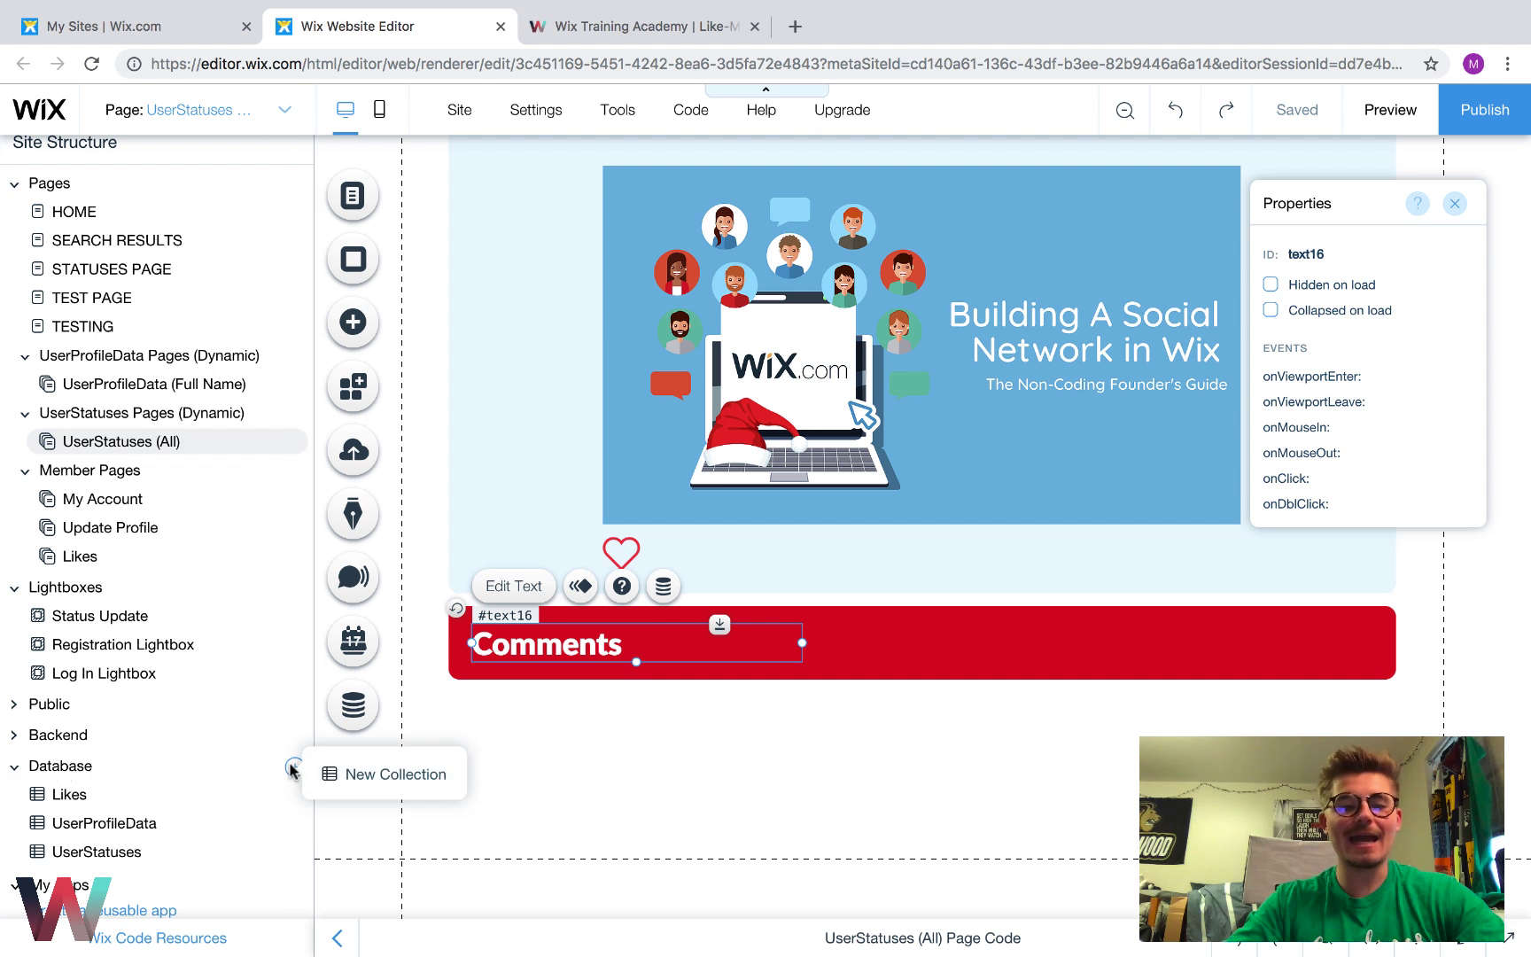
click(368, 776)
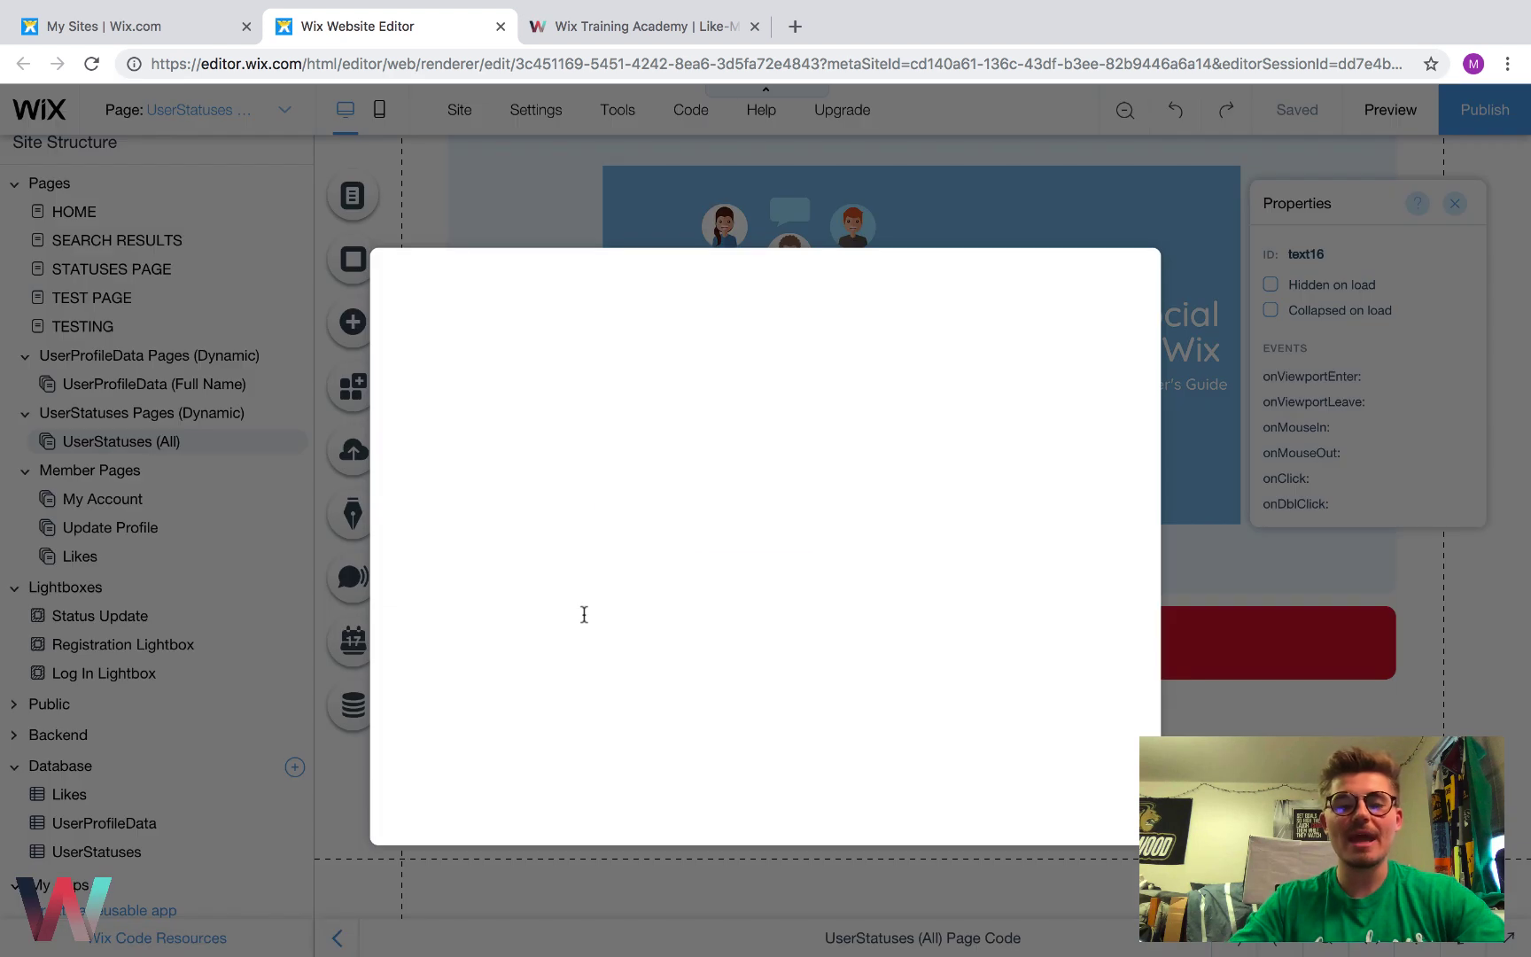
text(Comments)
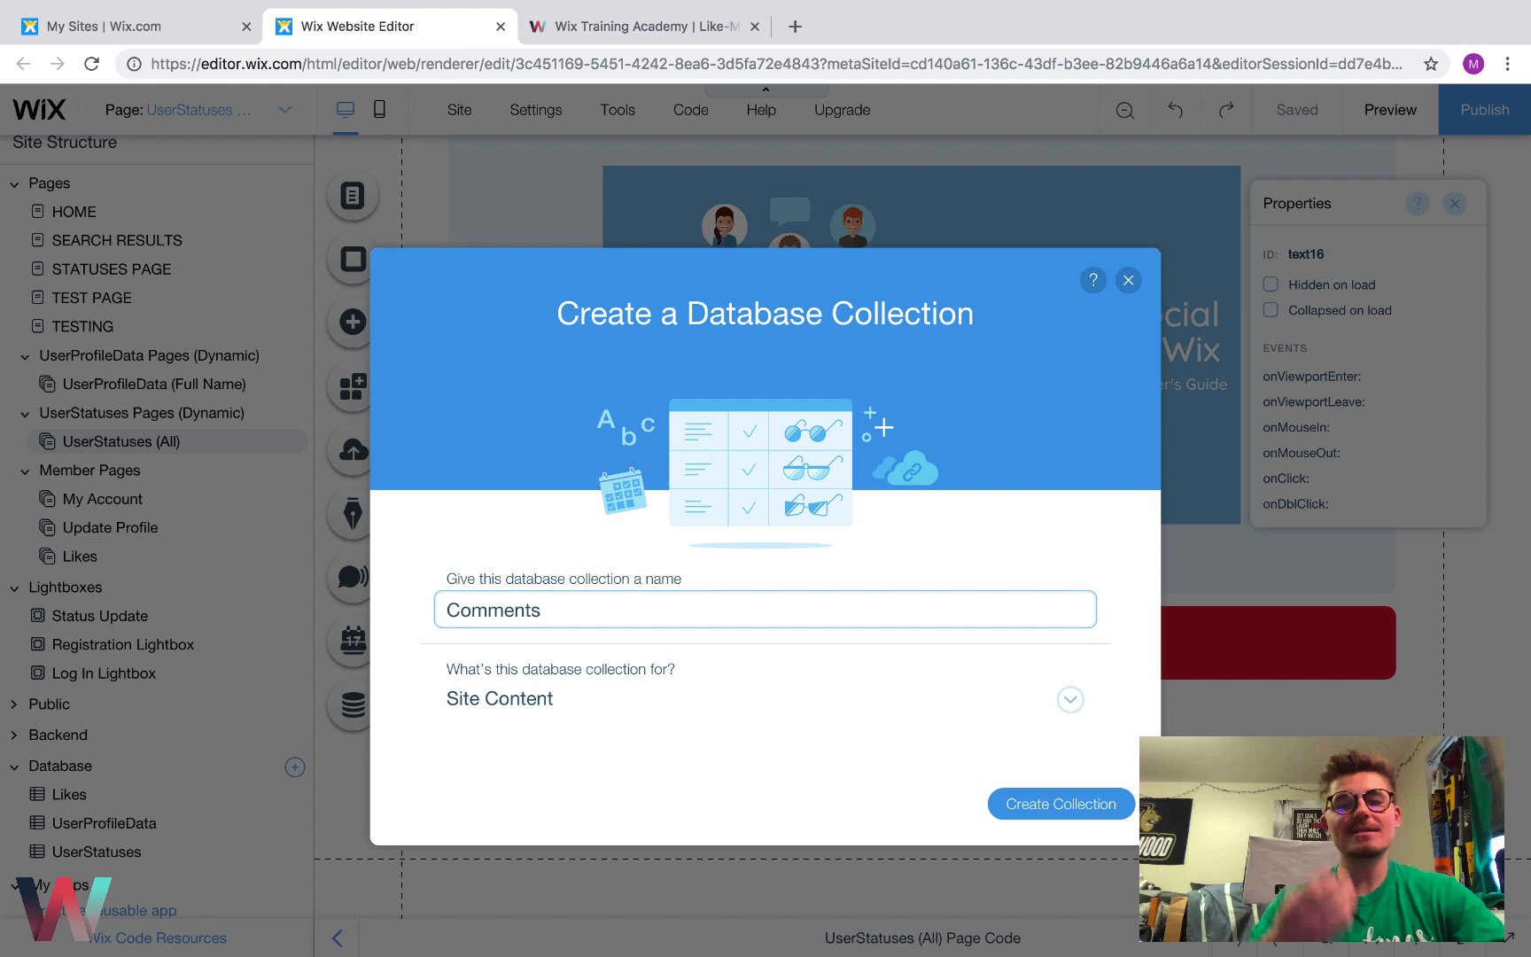
click(585, 701)
scroll(576, 750, down, 4)
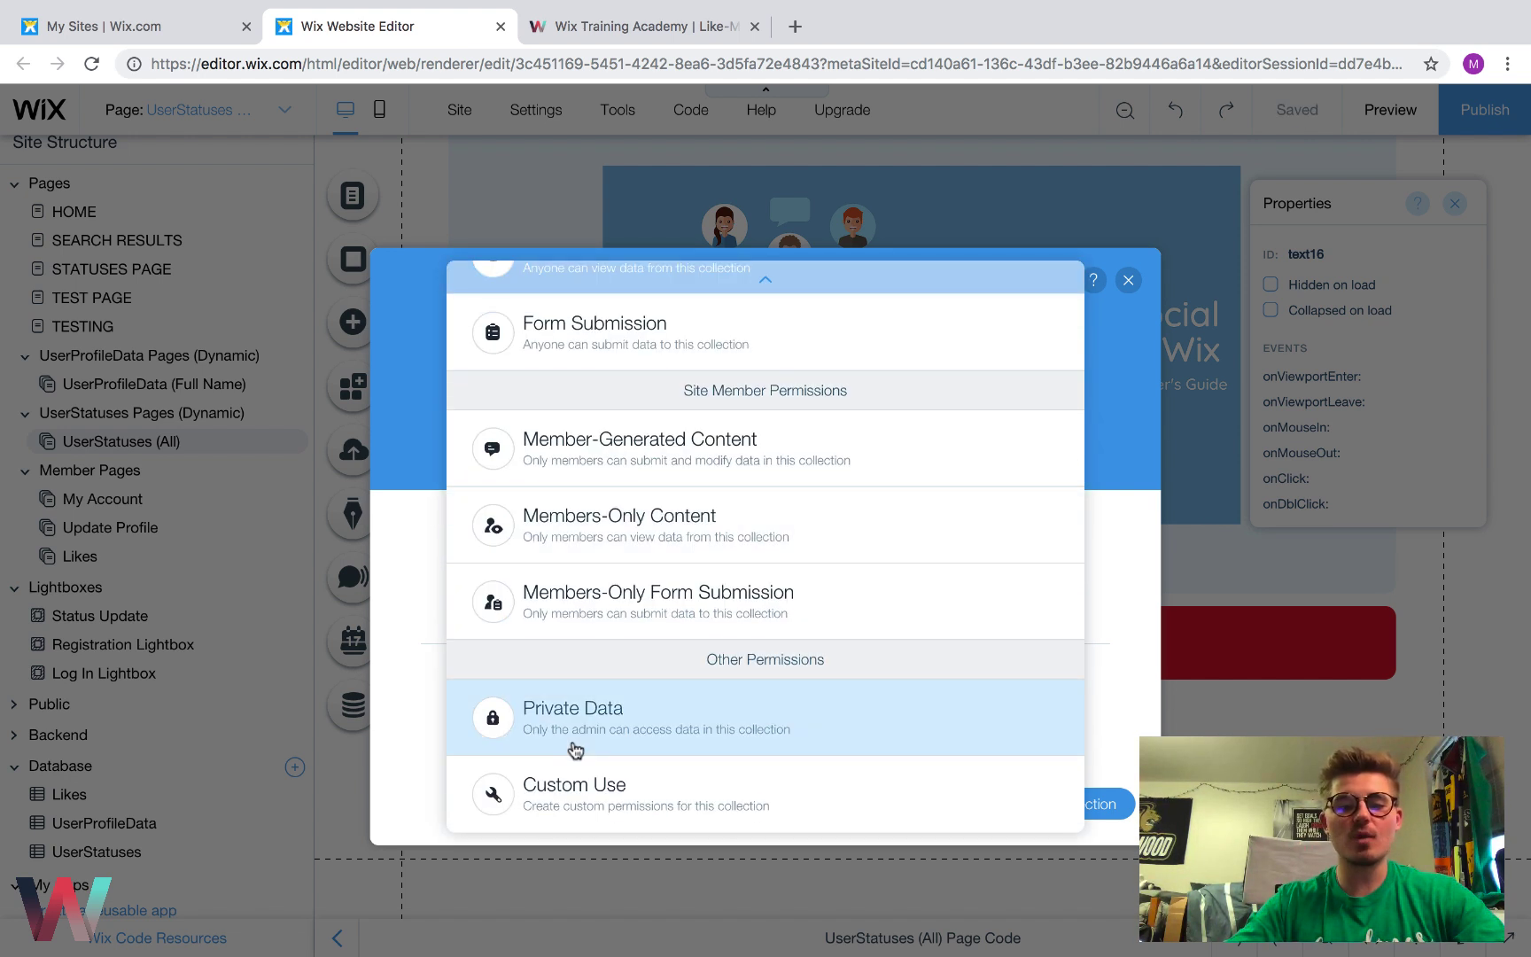
click(576, 802)
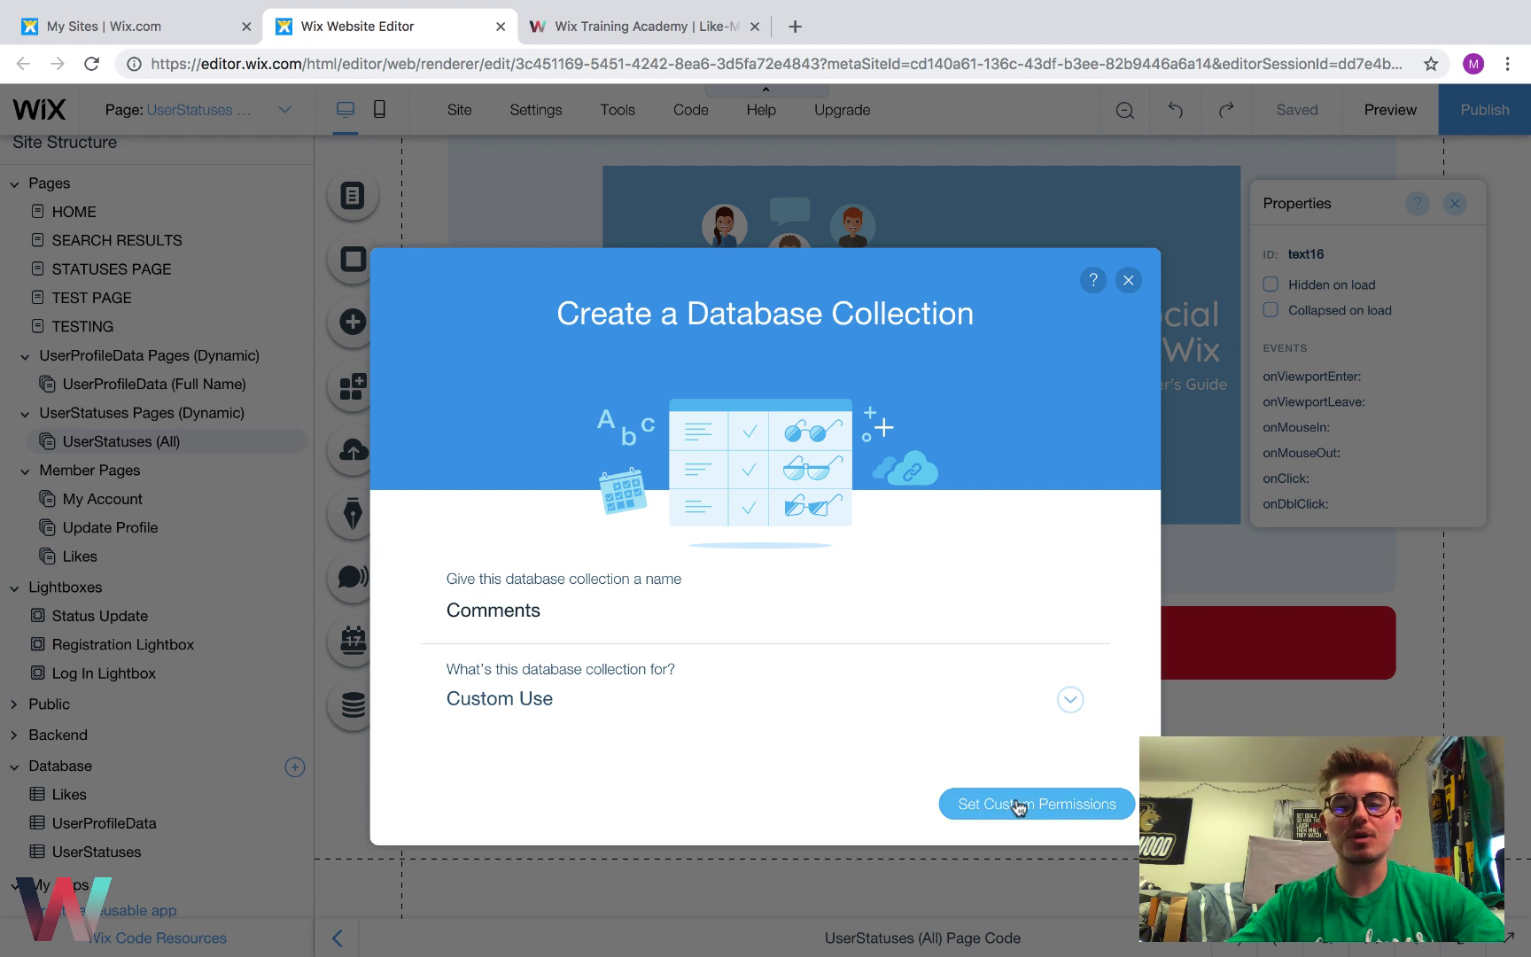
click(1018, 805)
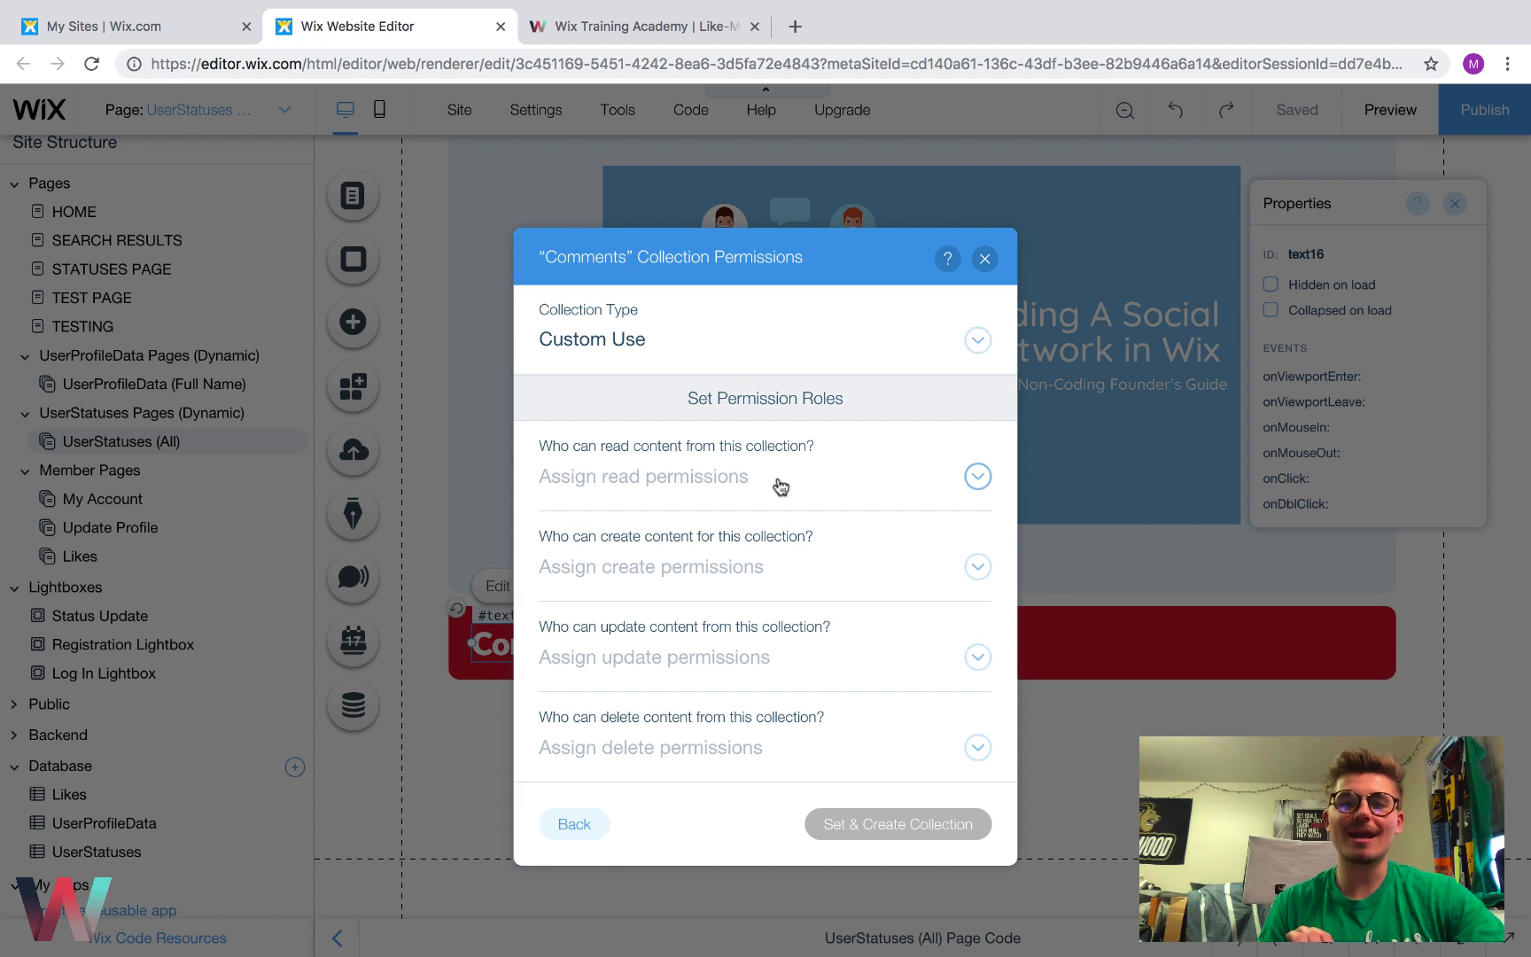
Step: Let site members read and create comments, restrict update and delete to authors, and create the collection
click(780, 486)
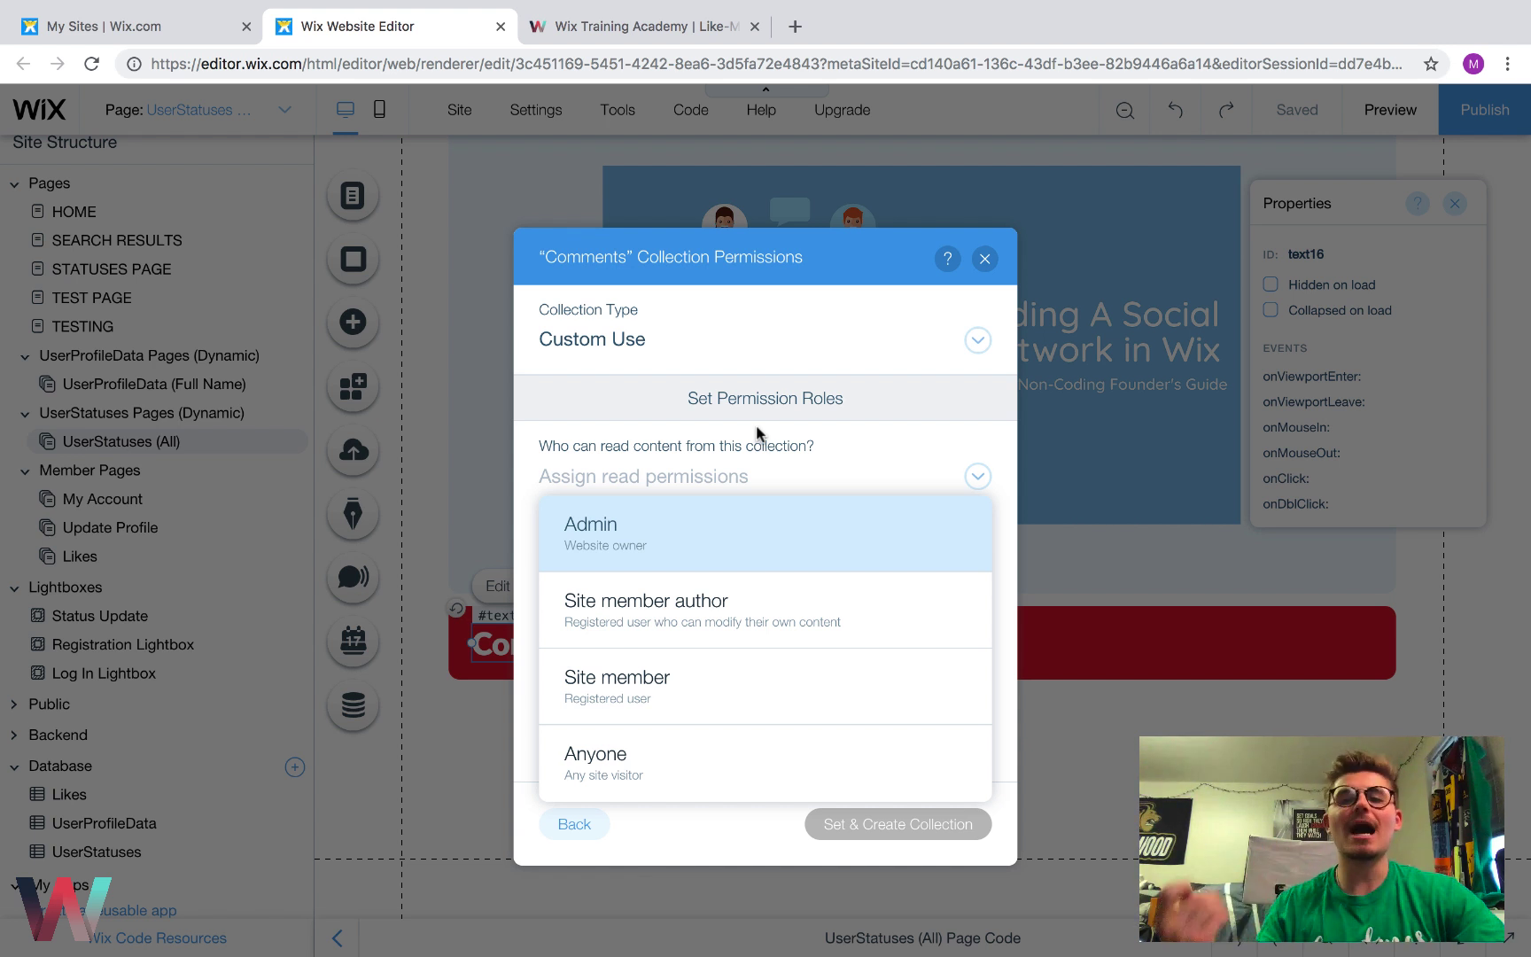
click(666, 684)
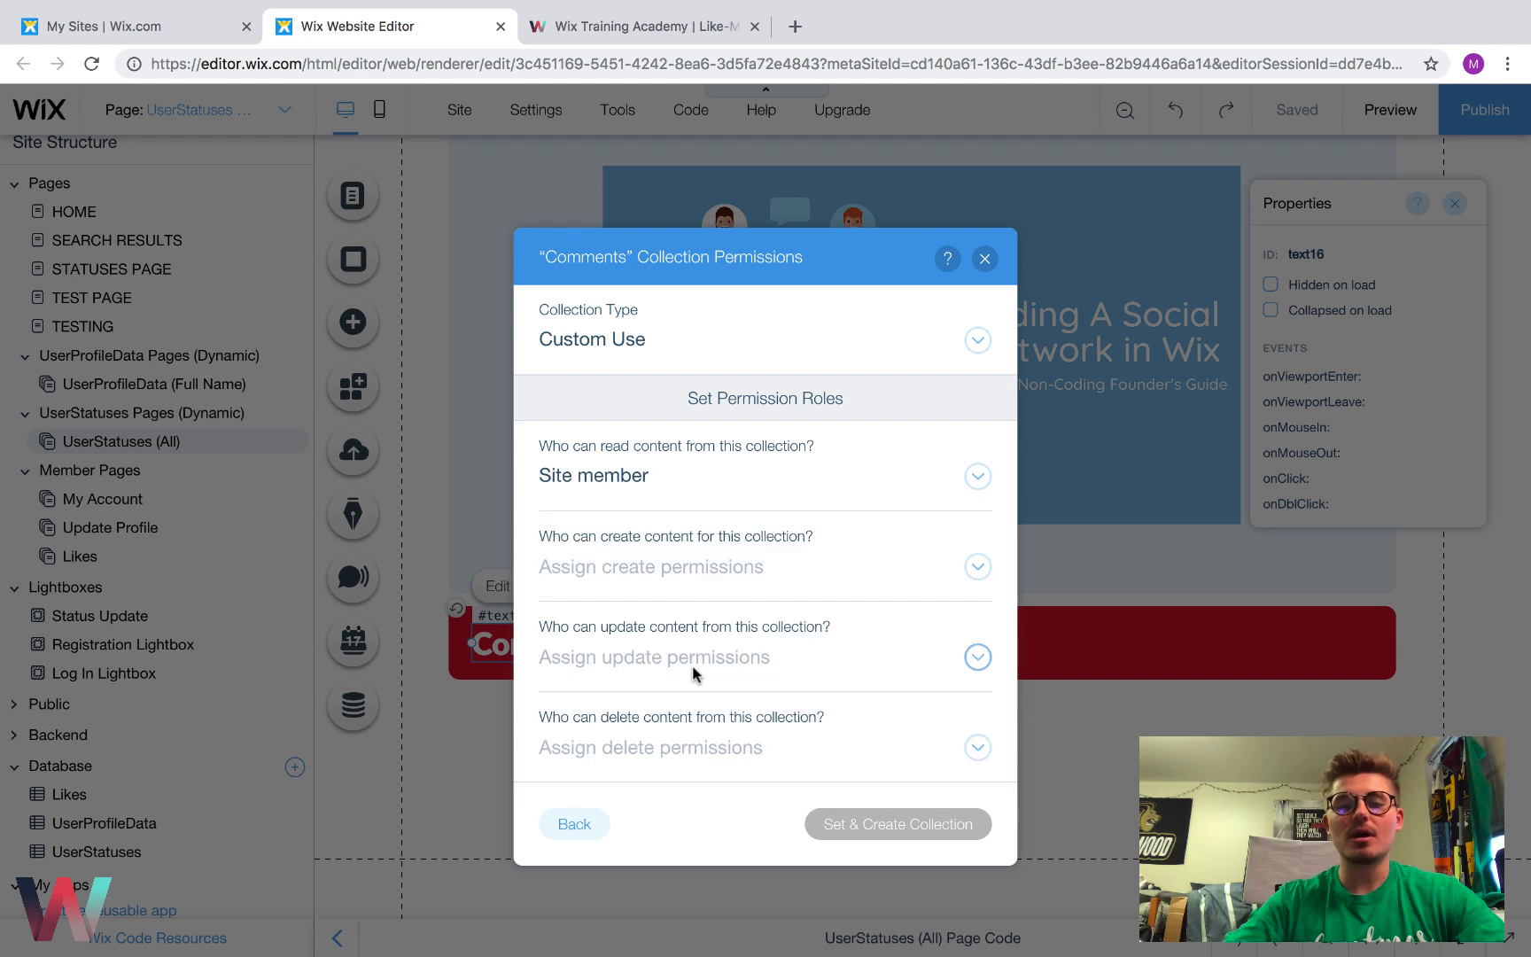
click(754, 576)
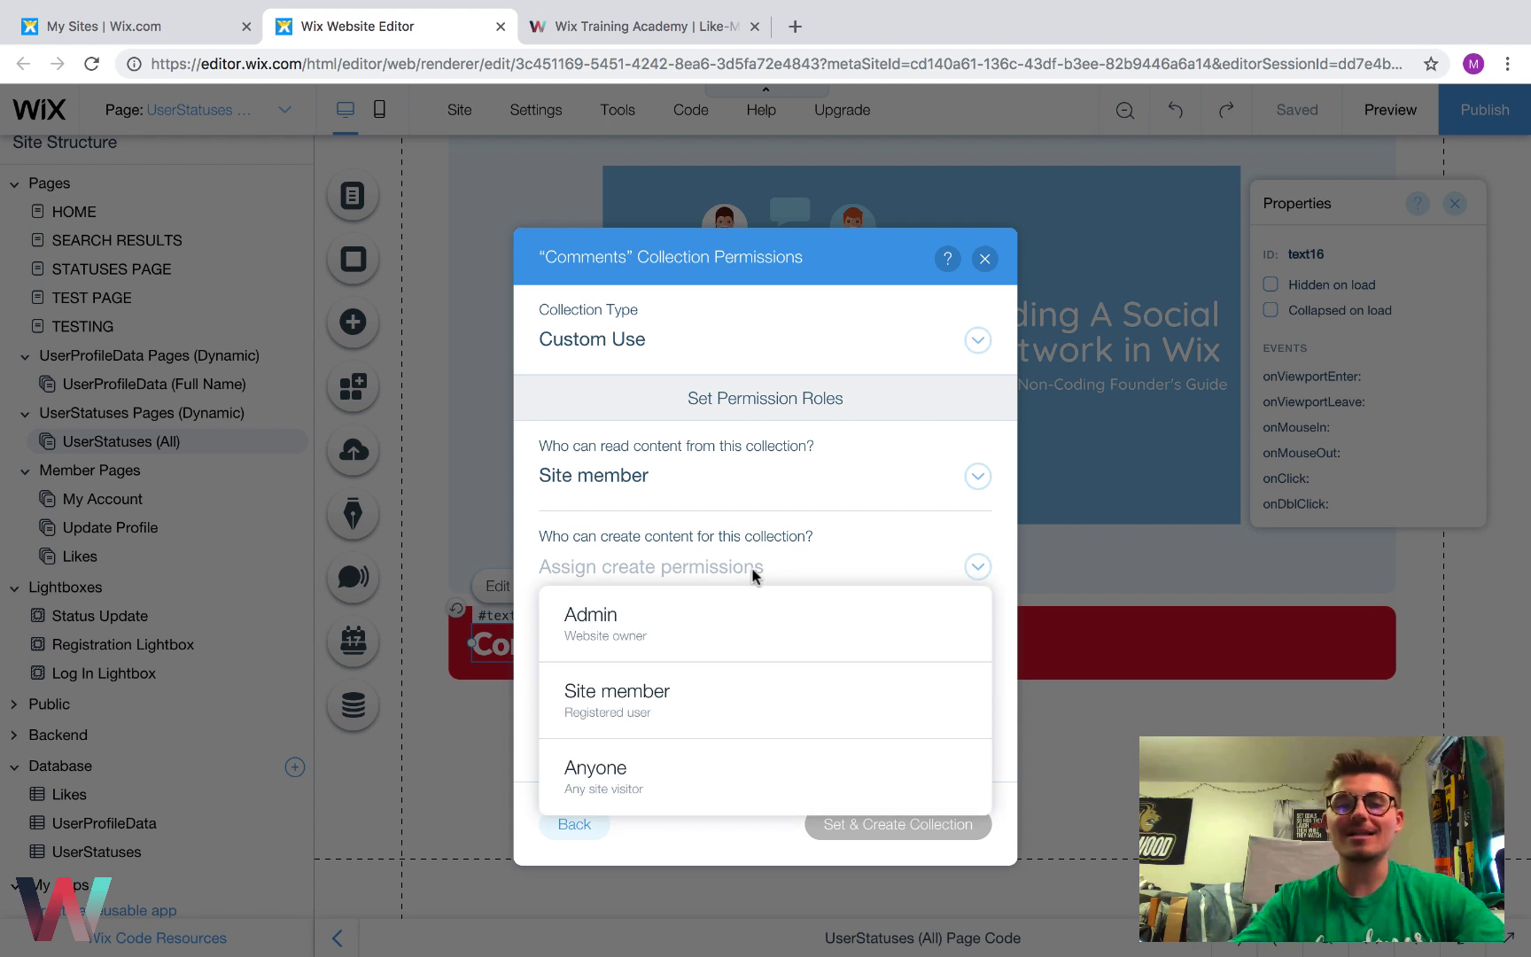
click(679, 704)
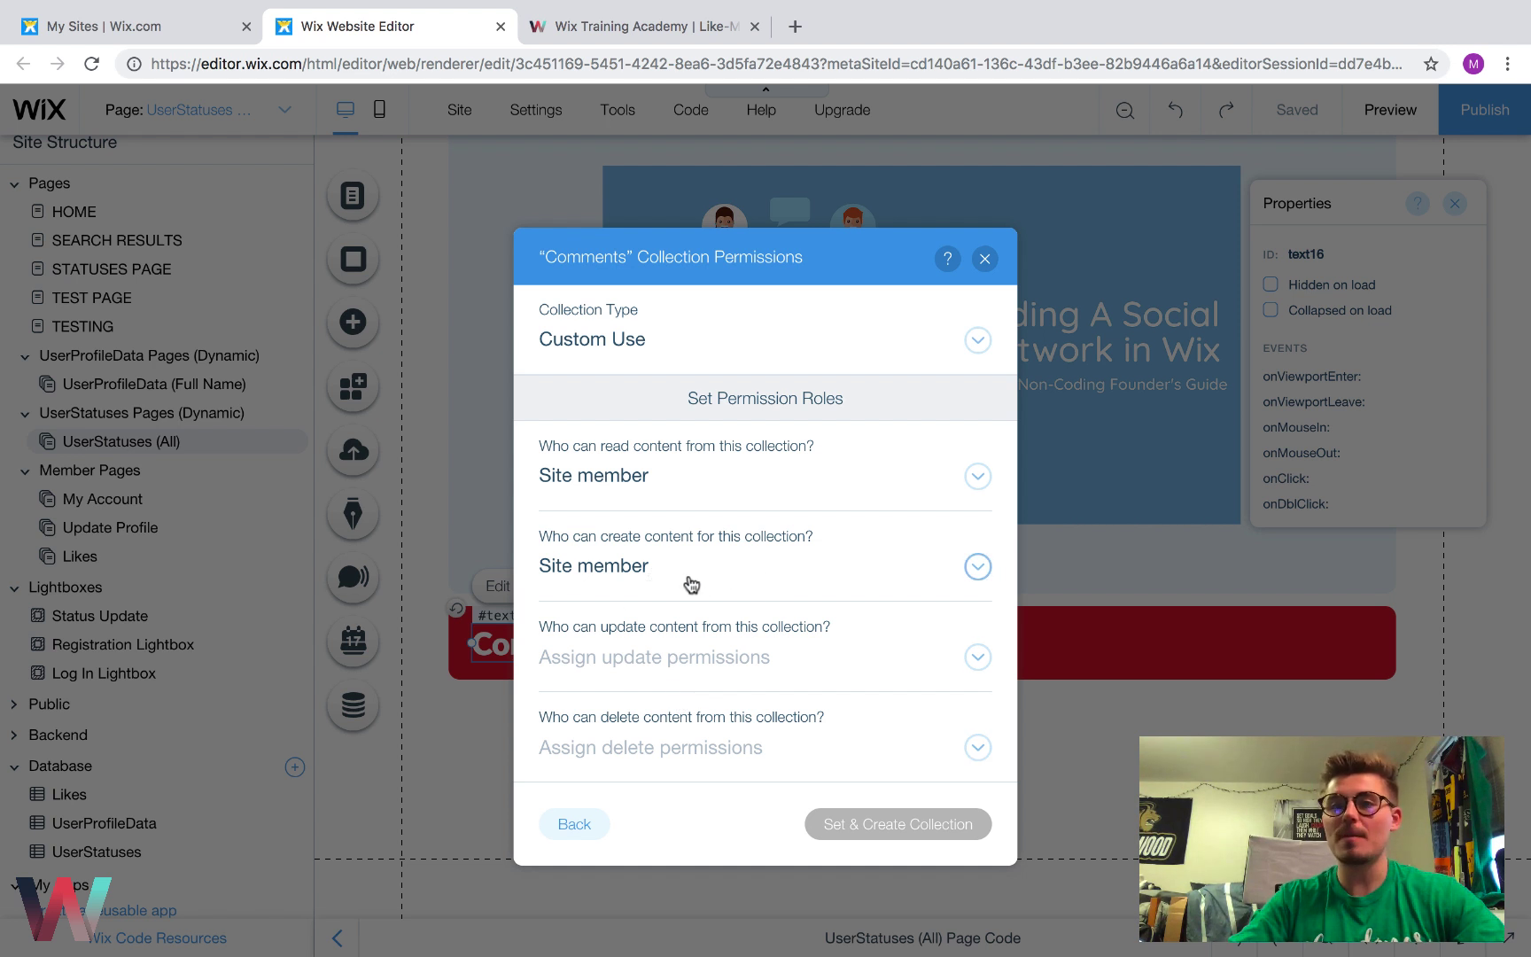
click(705, 662)
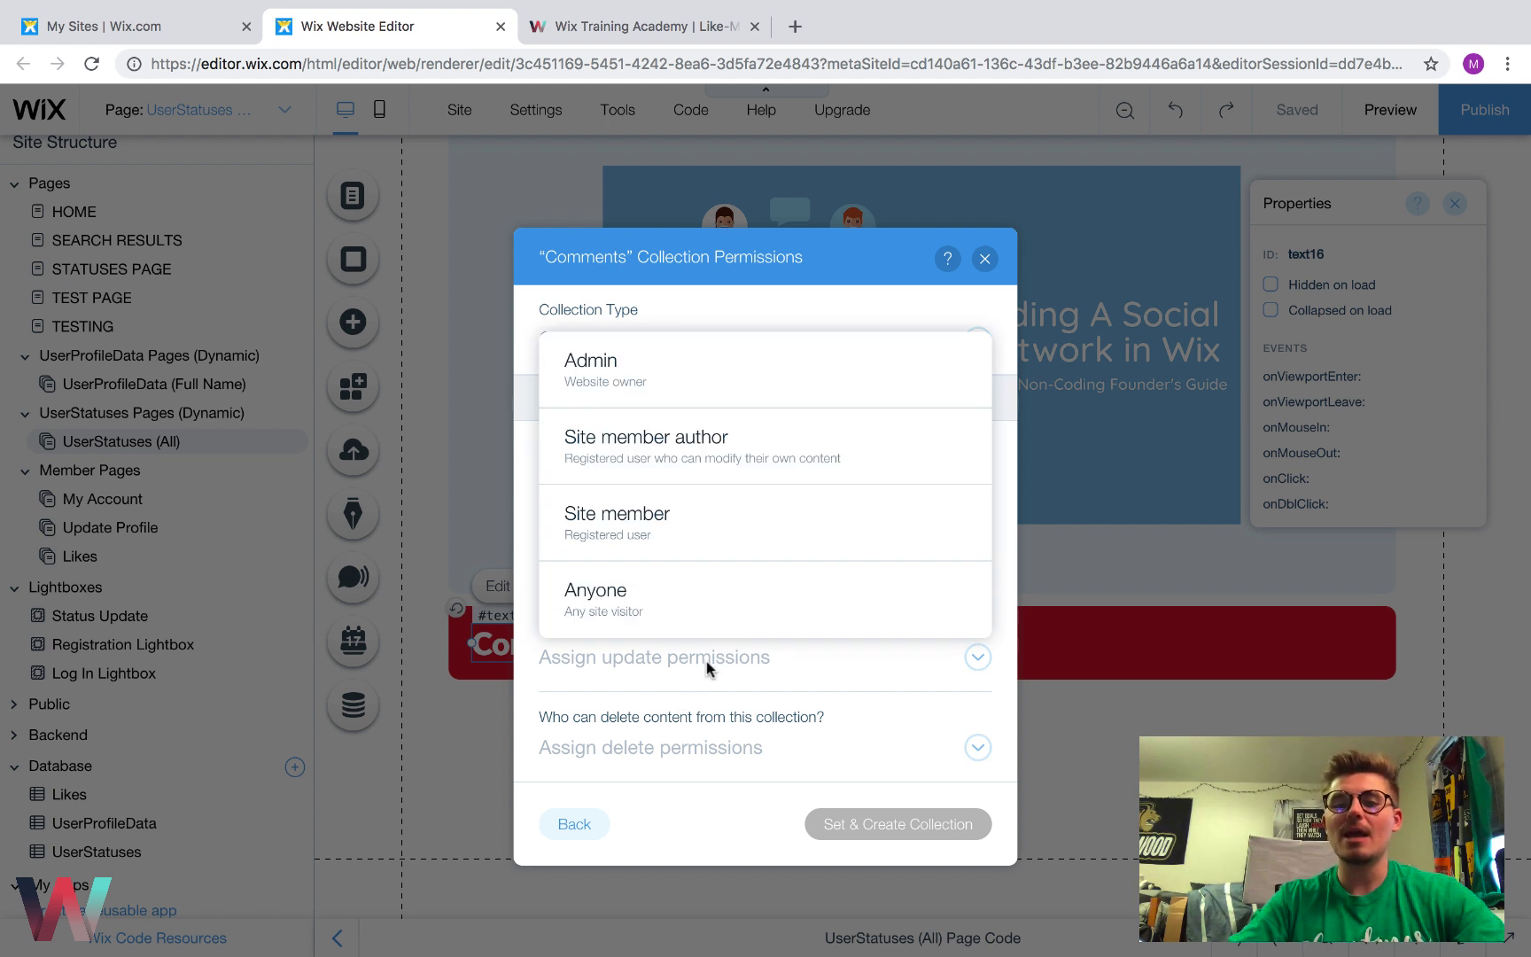
click(706, 454)
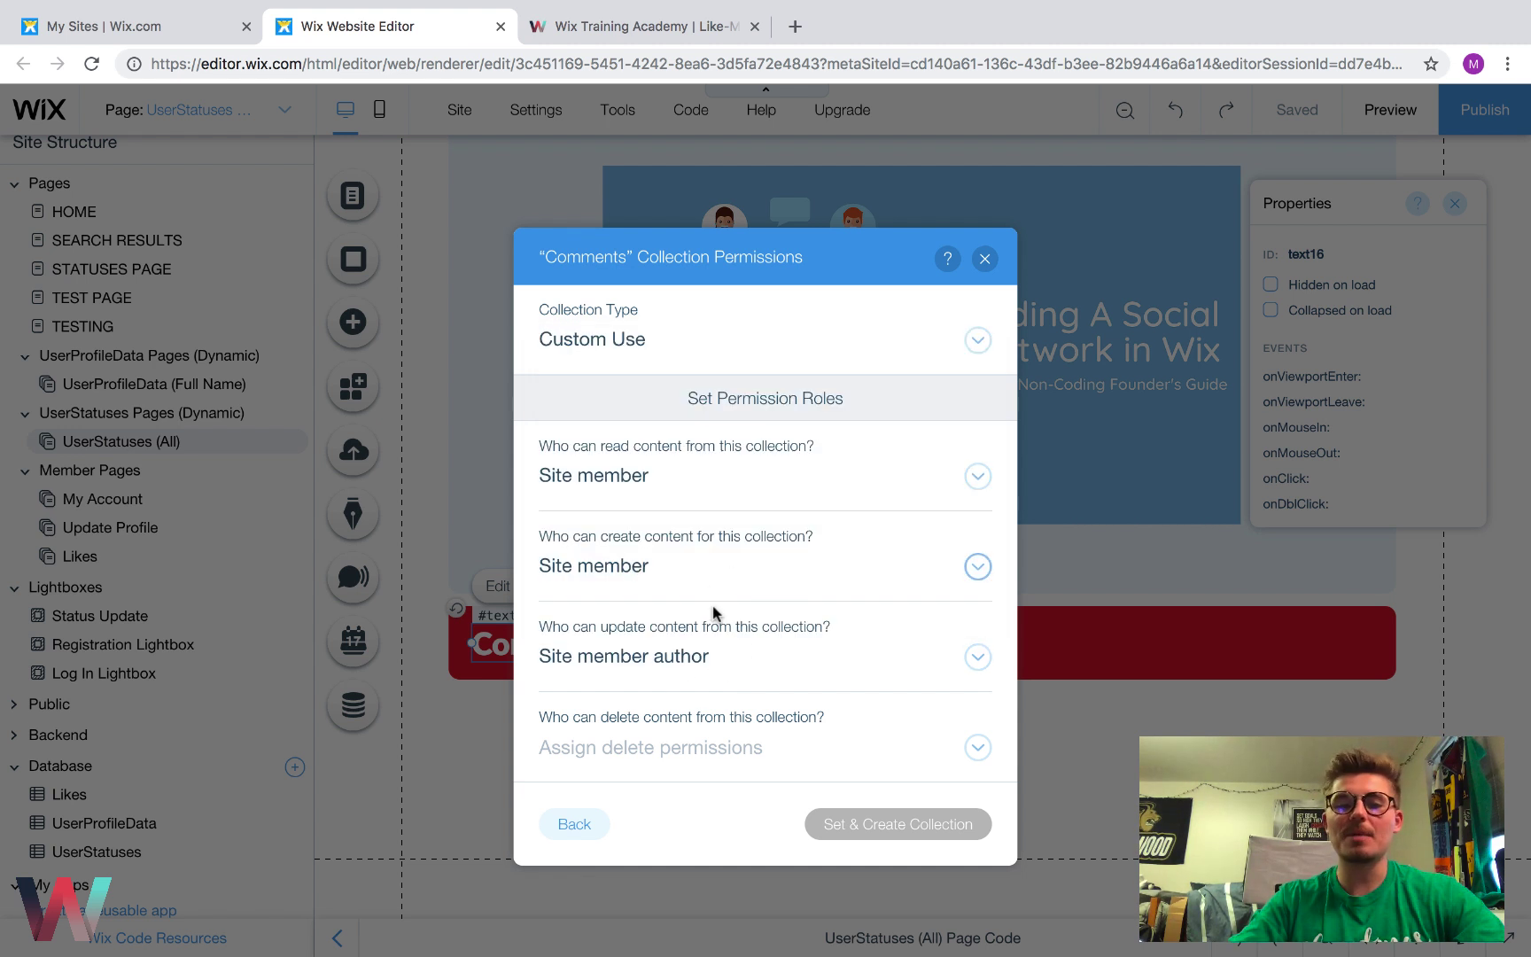
click(671, 750)
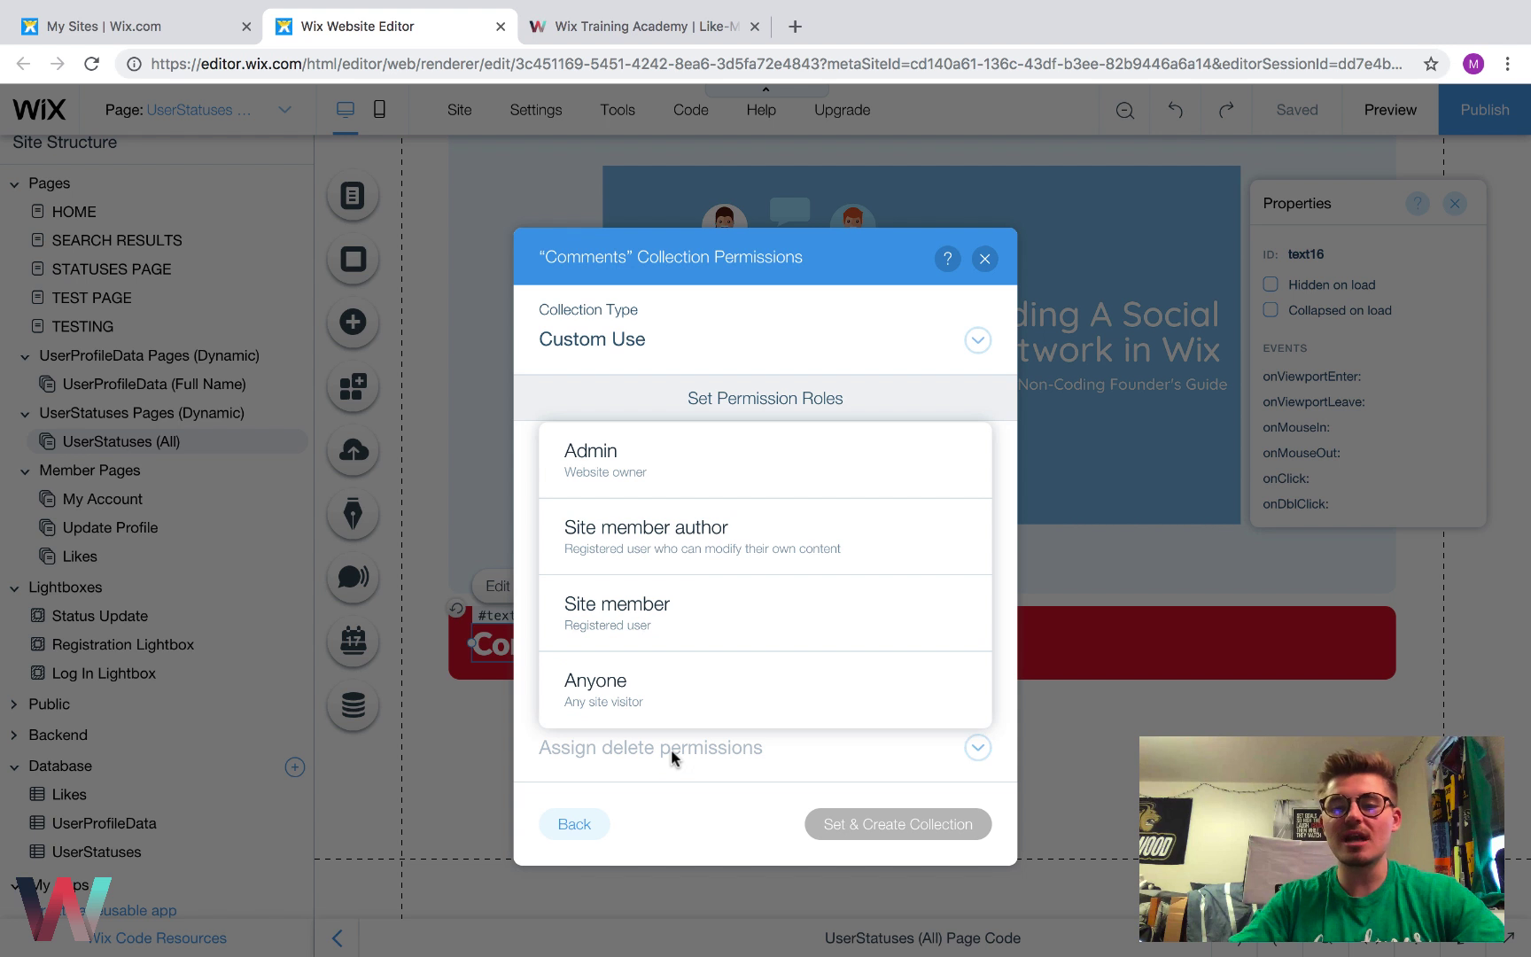
click(732, 565)
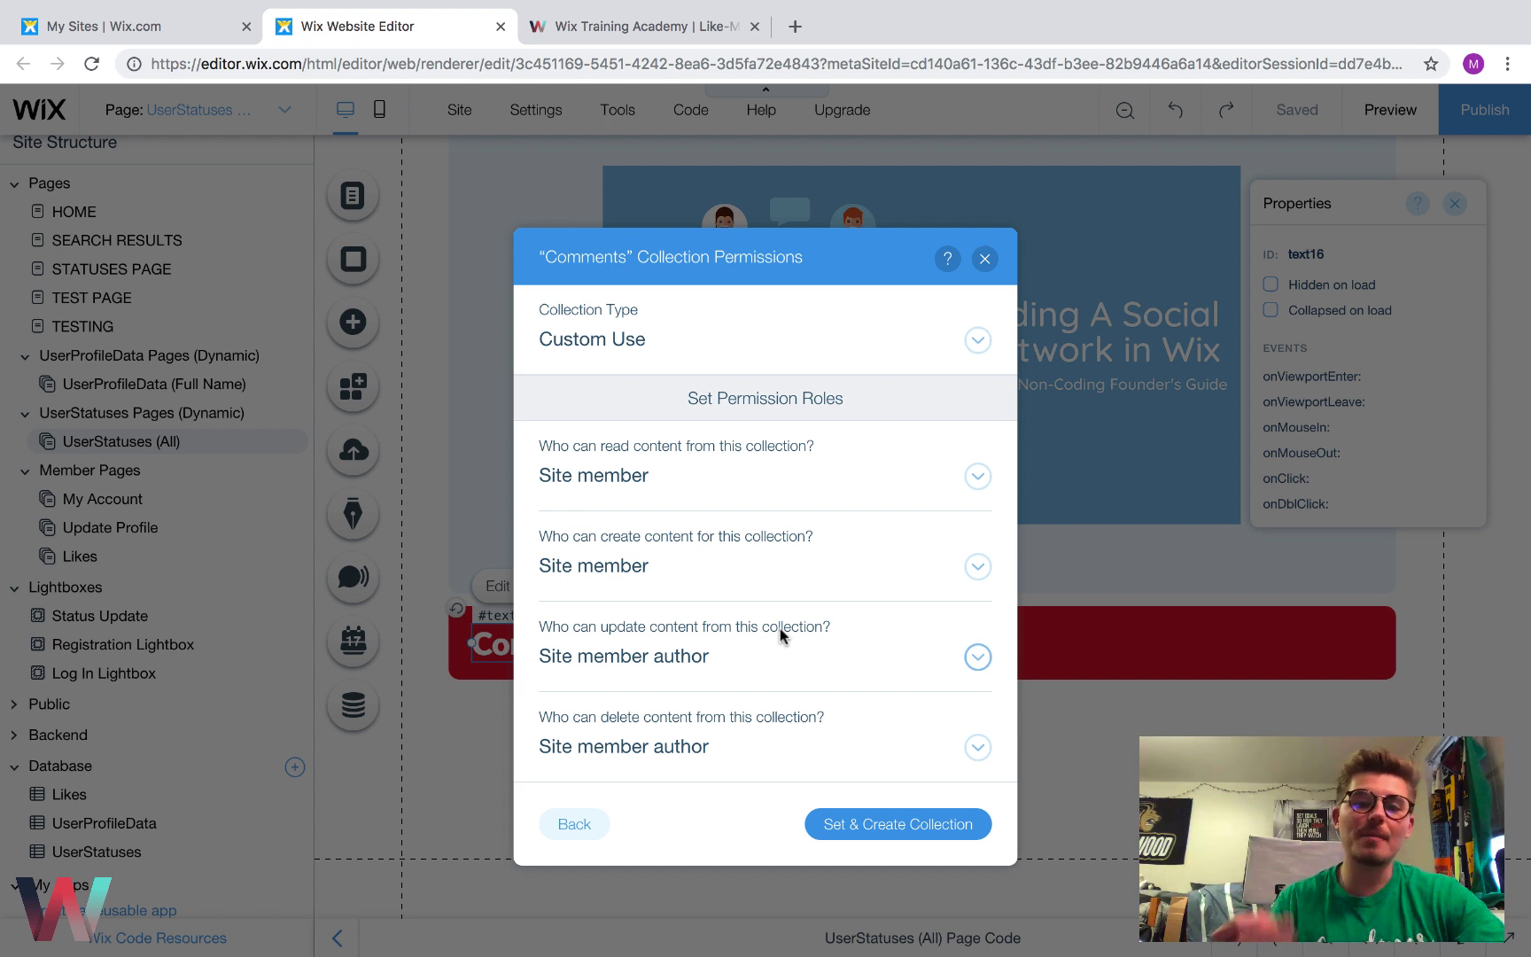
click(881, 831)
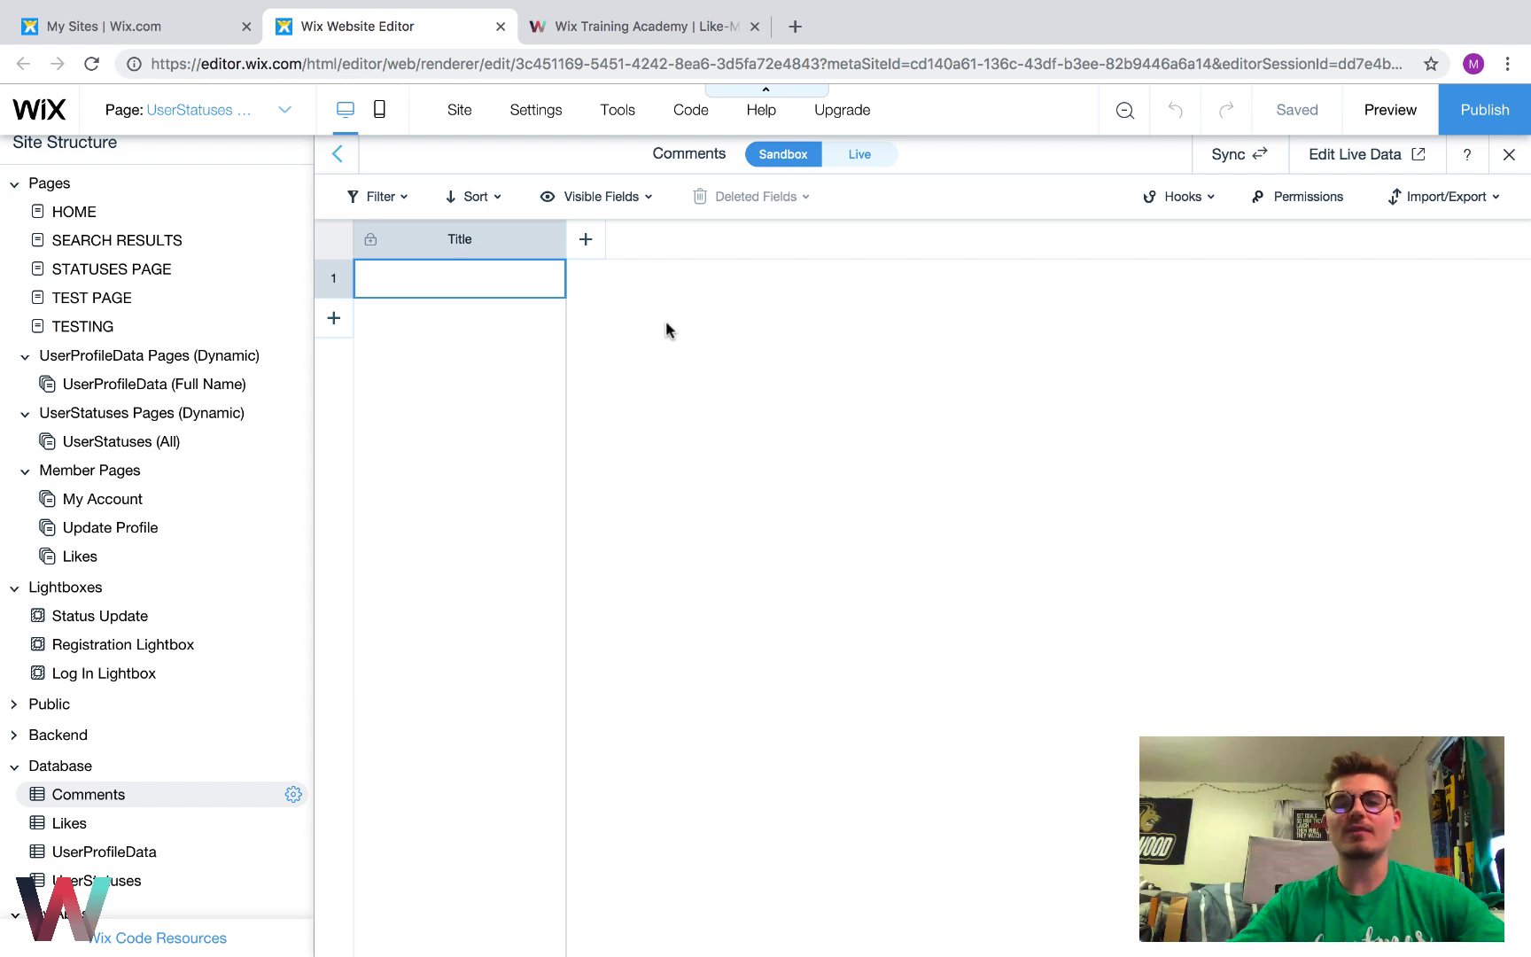
Step: Add 'Full Name' and 'Comment' text fields to the Comments collection
click(585, 239)
key(BackSpace)
text(Fu)
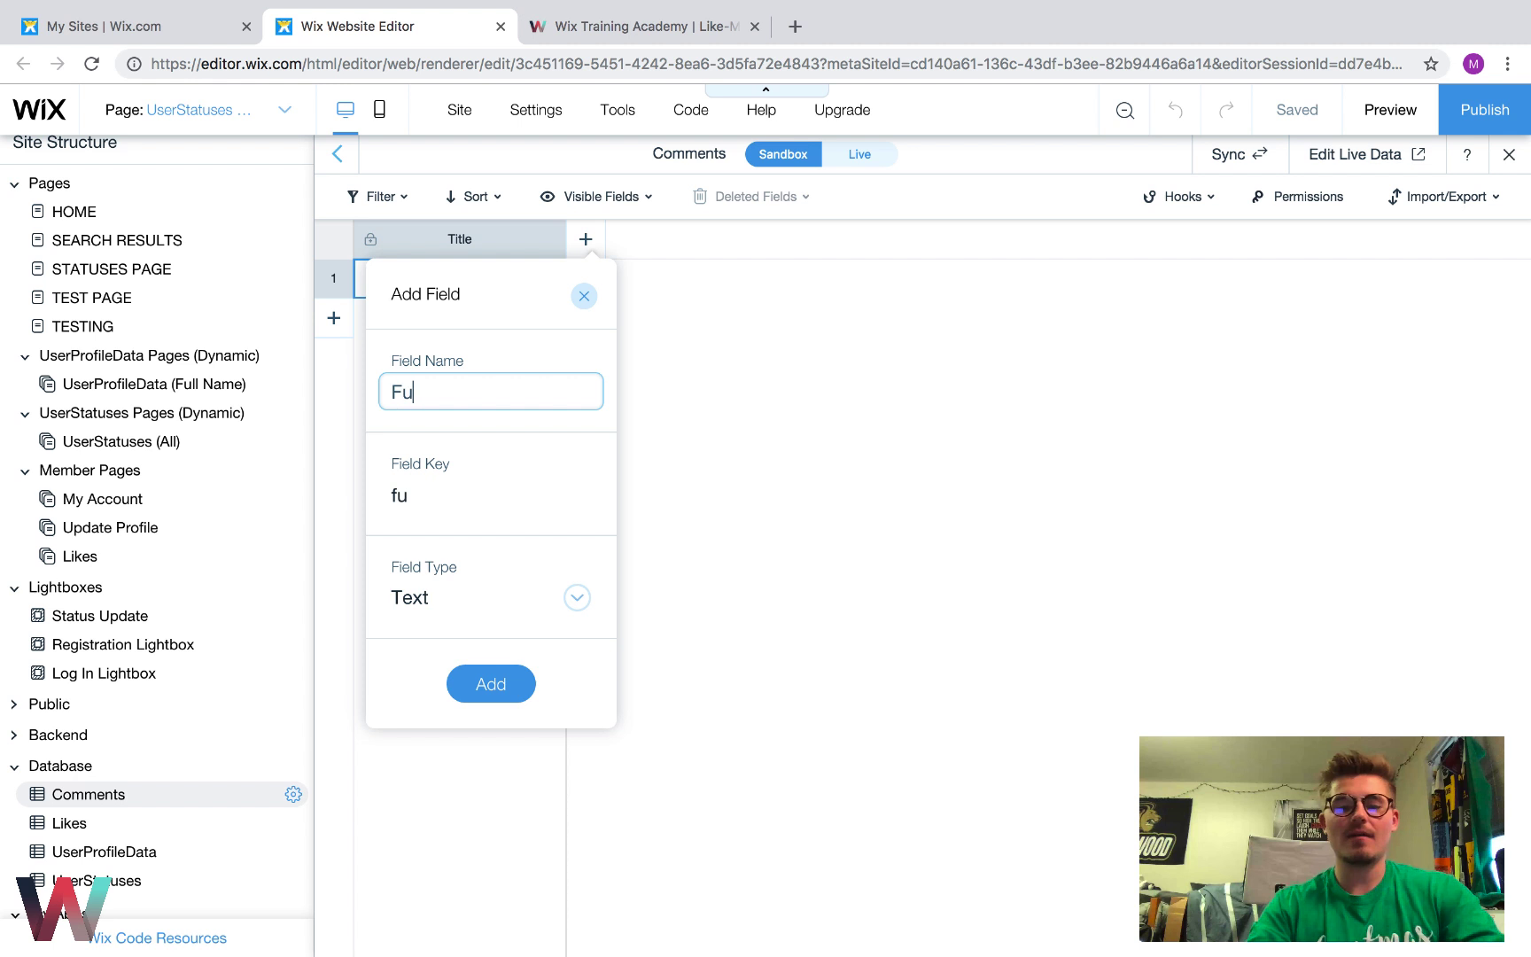
text(ll Name)
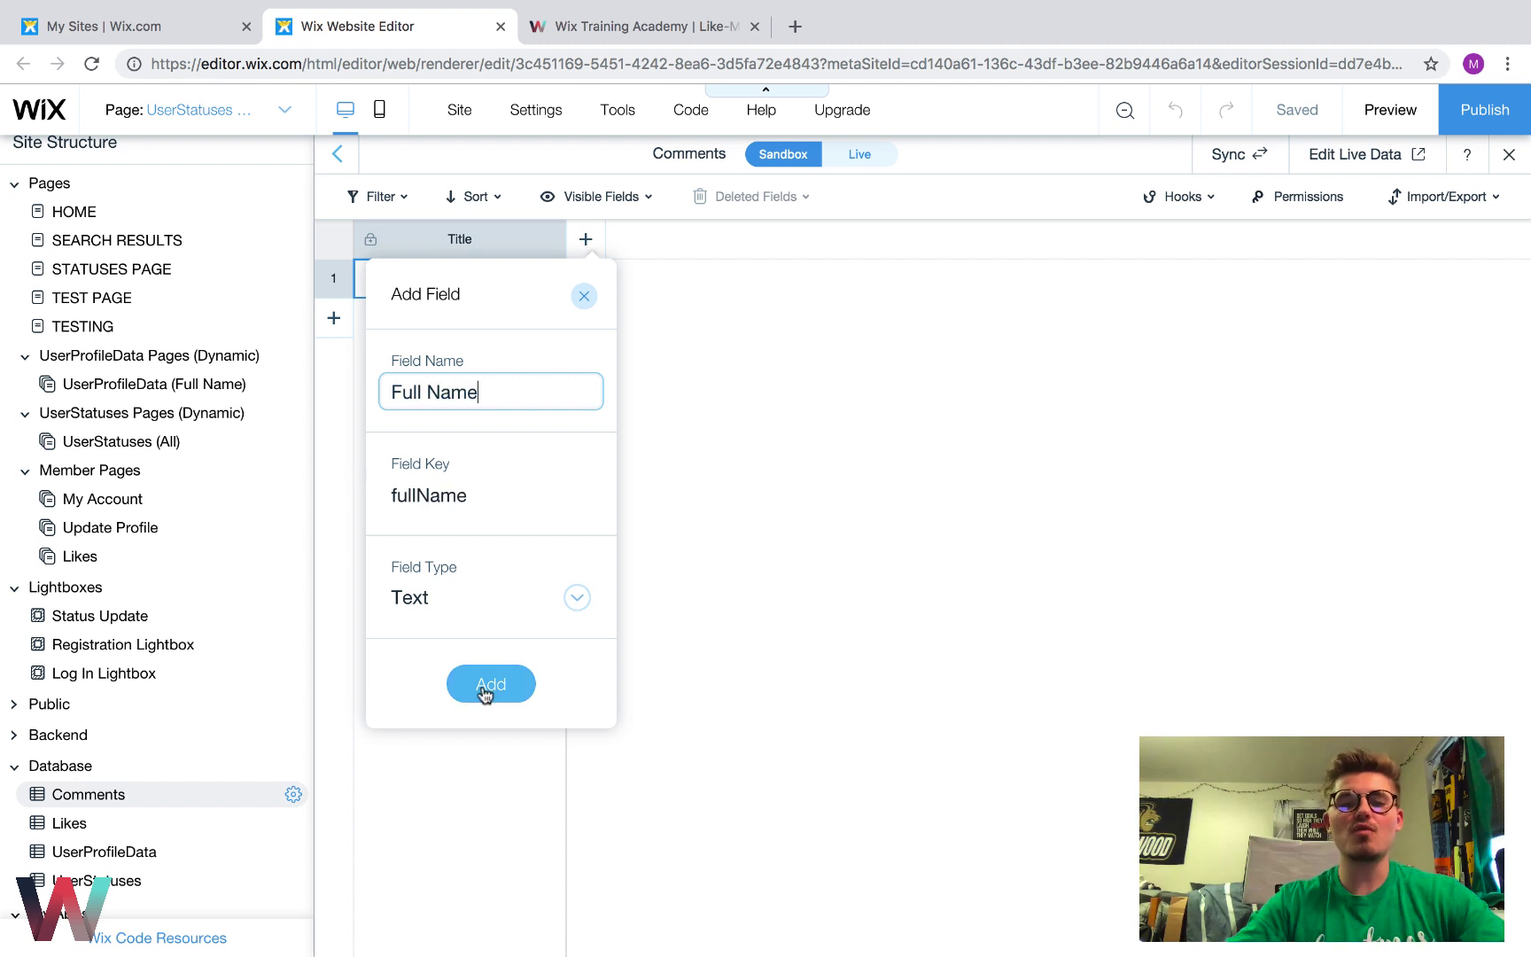
click(437, 600)
click(446, 615)
click(488, 683)
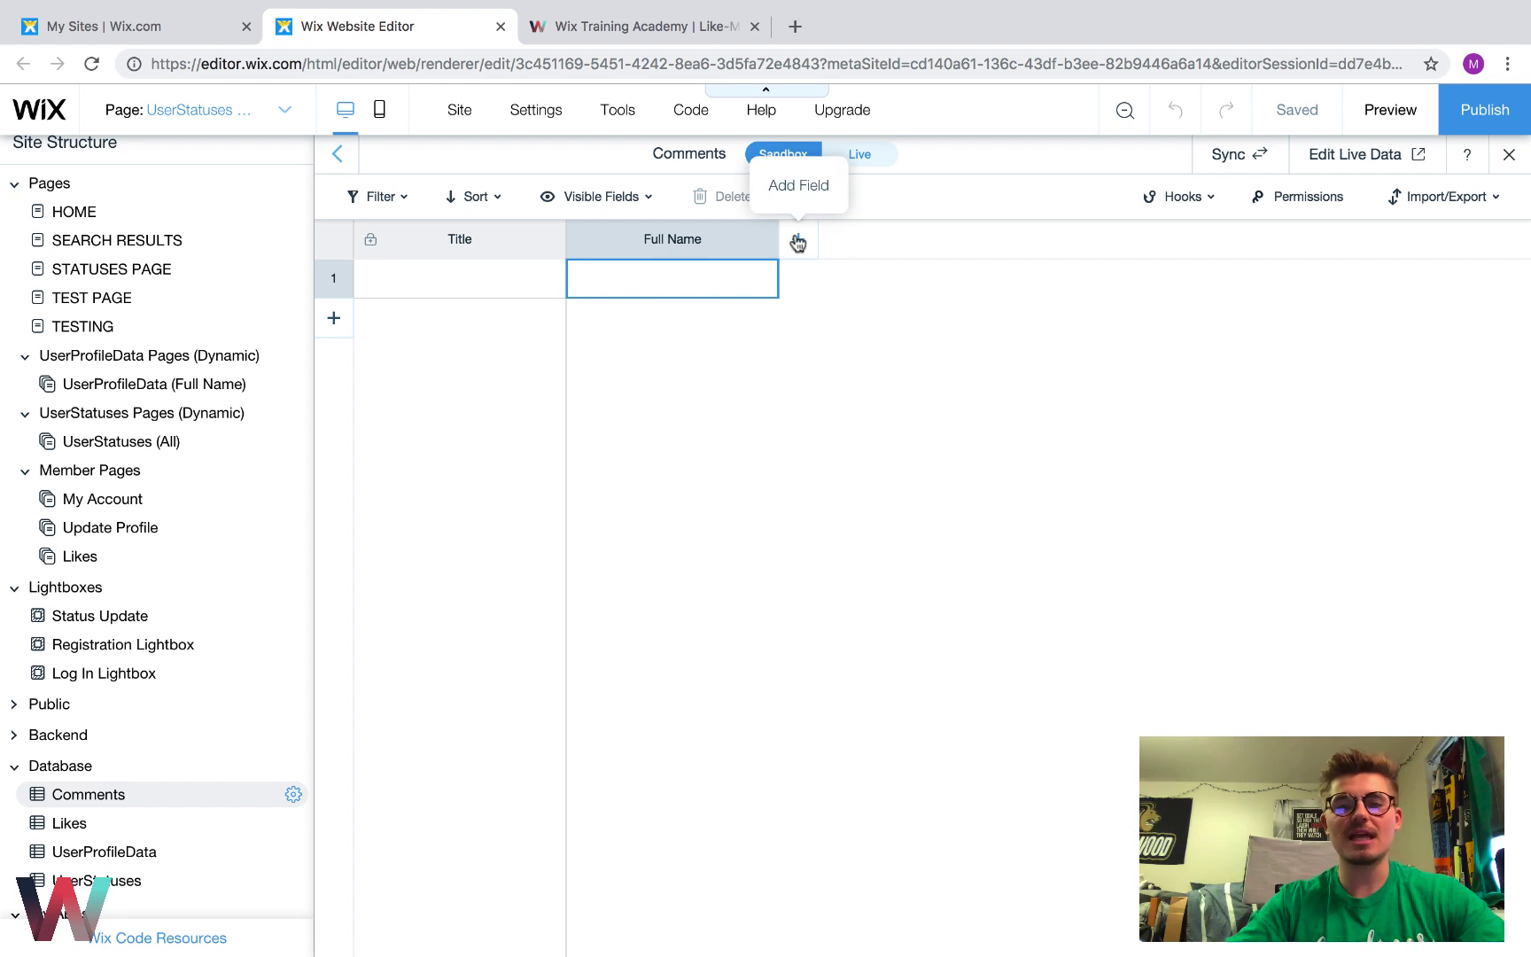
click(798, 240)
key(BackSpace)
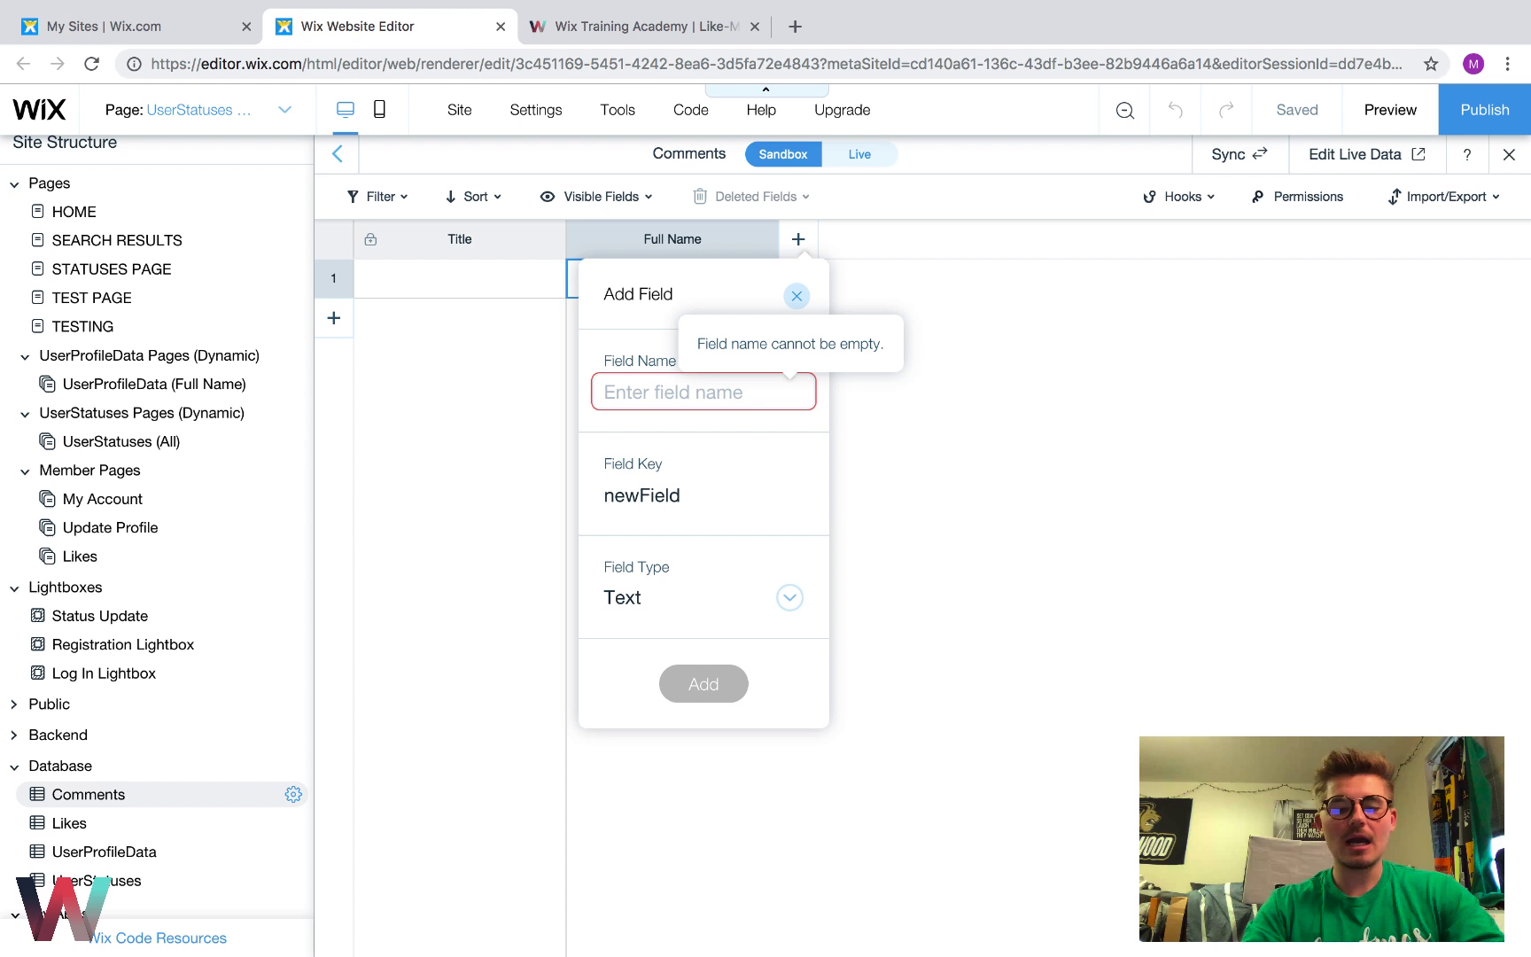
text(Commen)
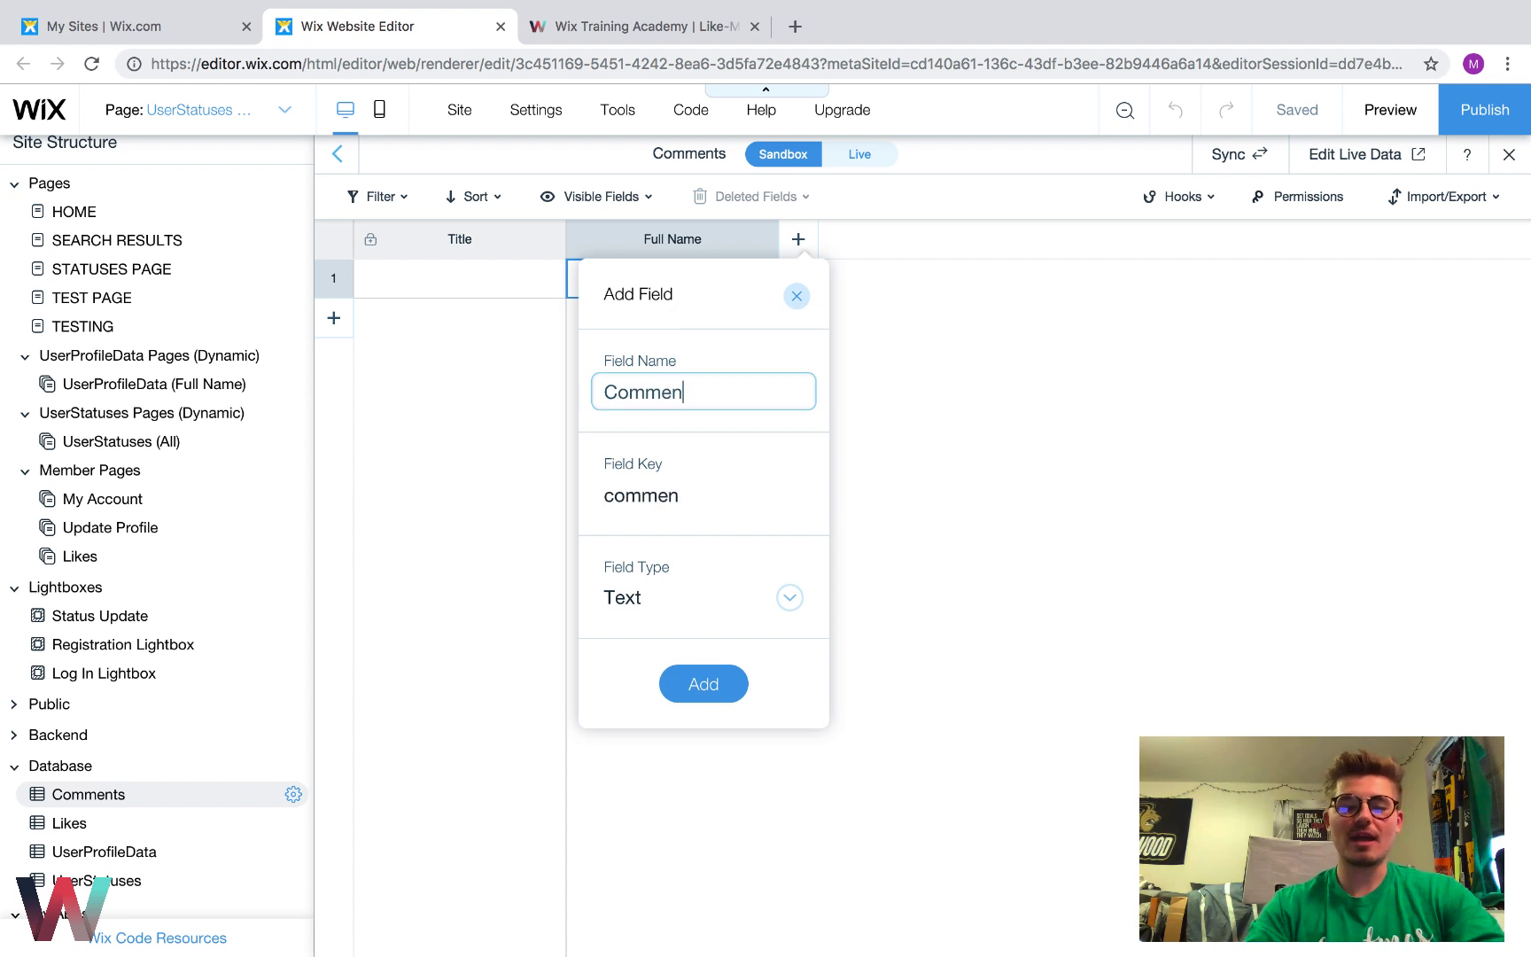
click(653, 604)
click(678, 597)
click(736, 684)
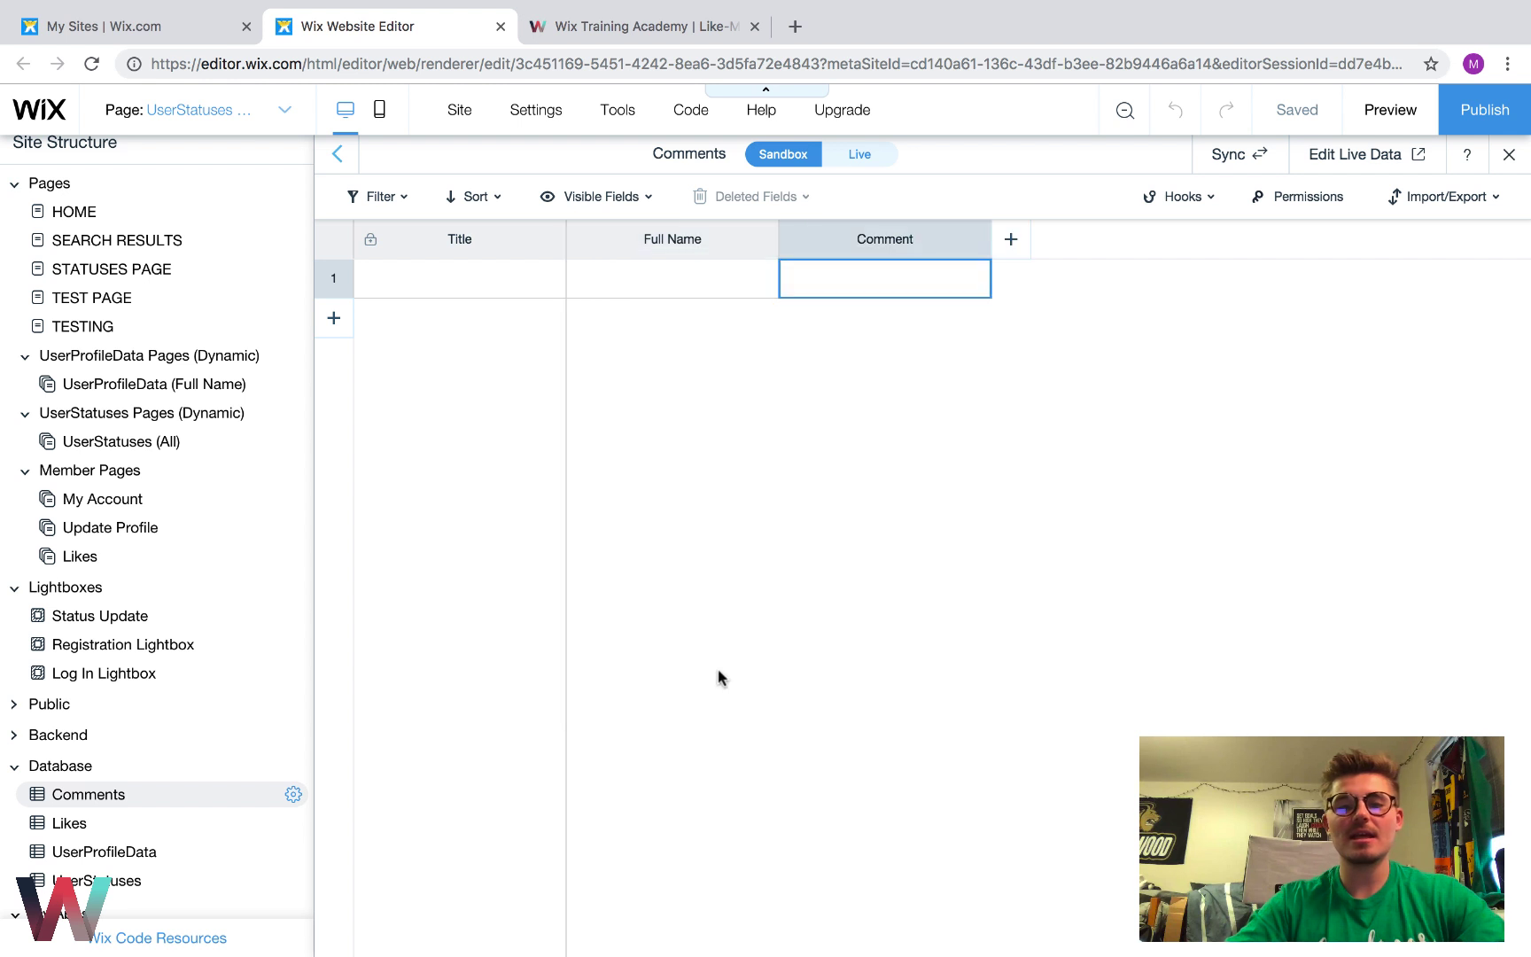
Step: Add a 'Profile Picture' image field, then return to the UserStatuses (All) page
click(1009, 240)
text(Profil)
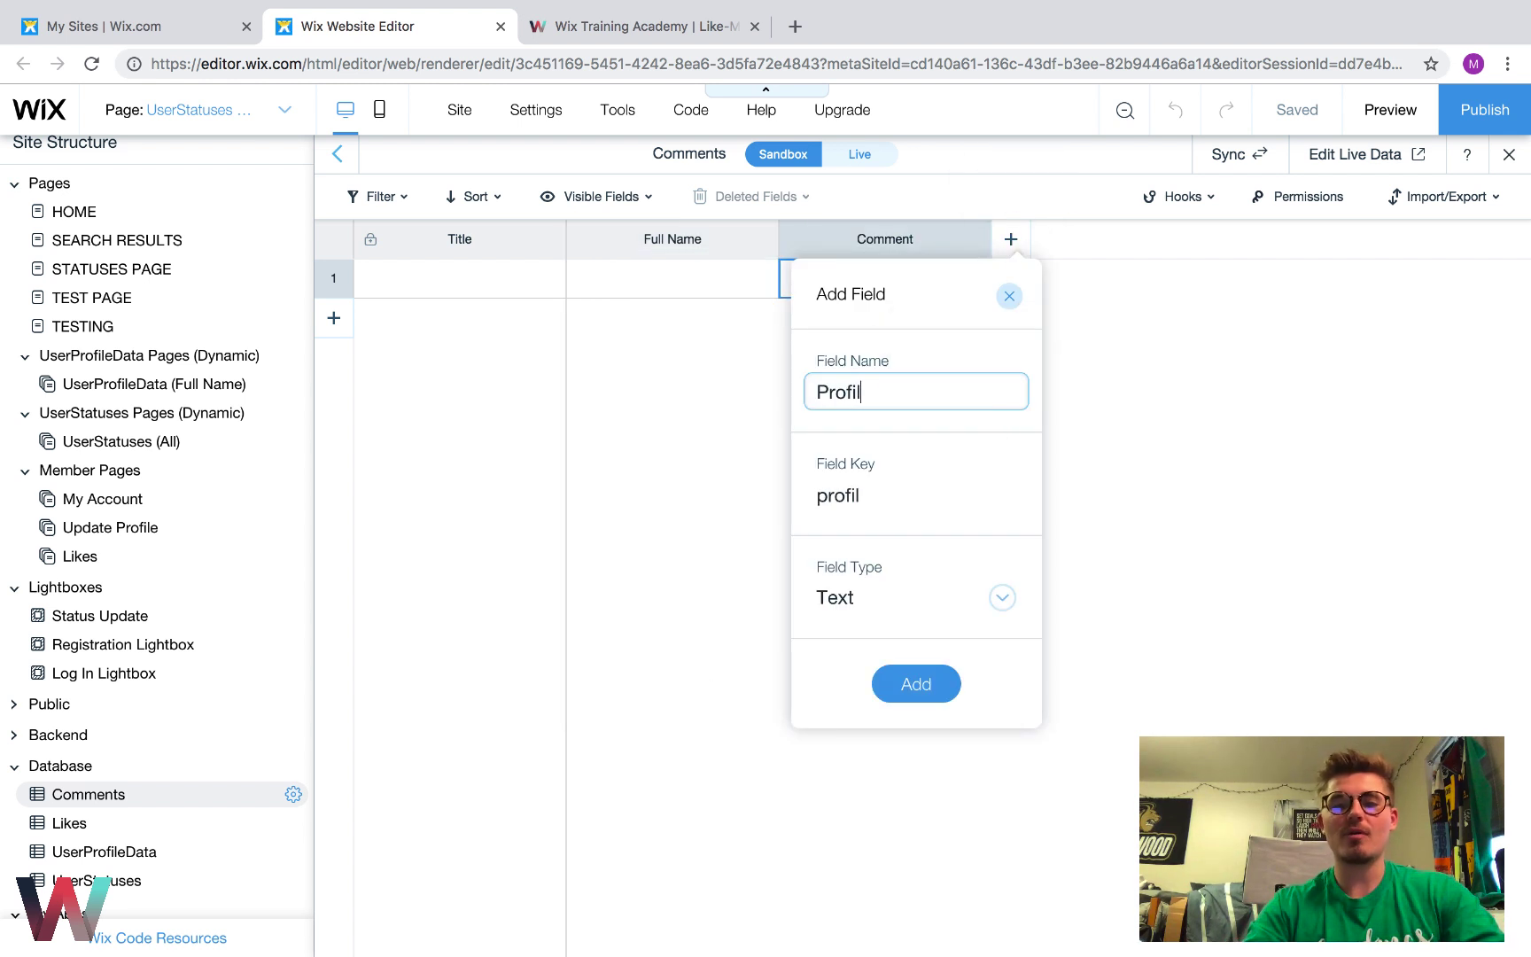
text(e Picture)
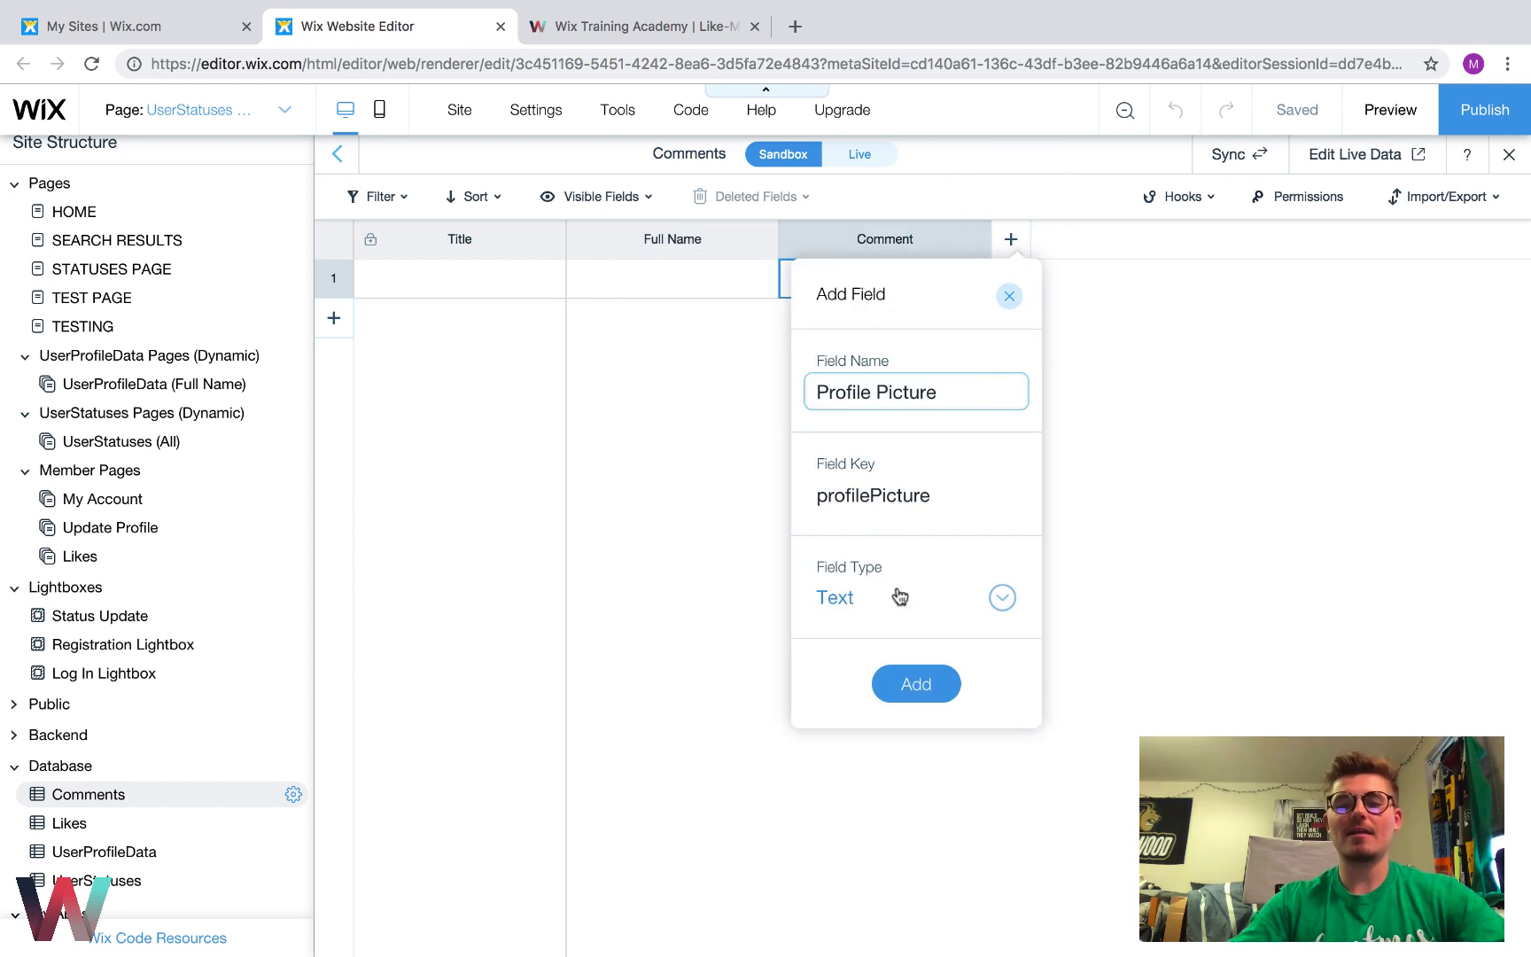
click(899, 598)
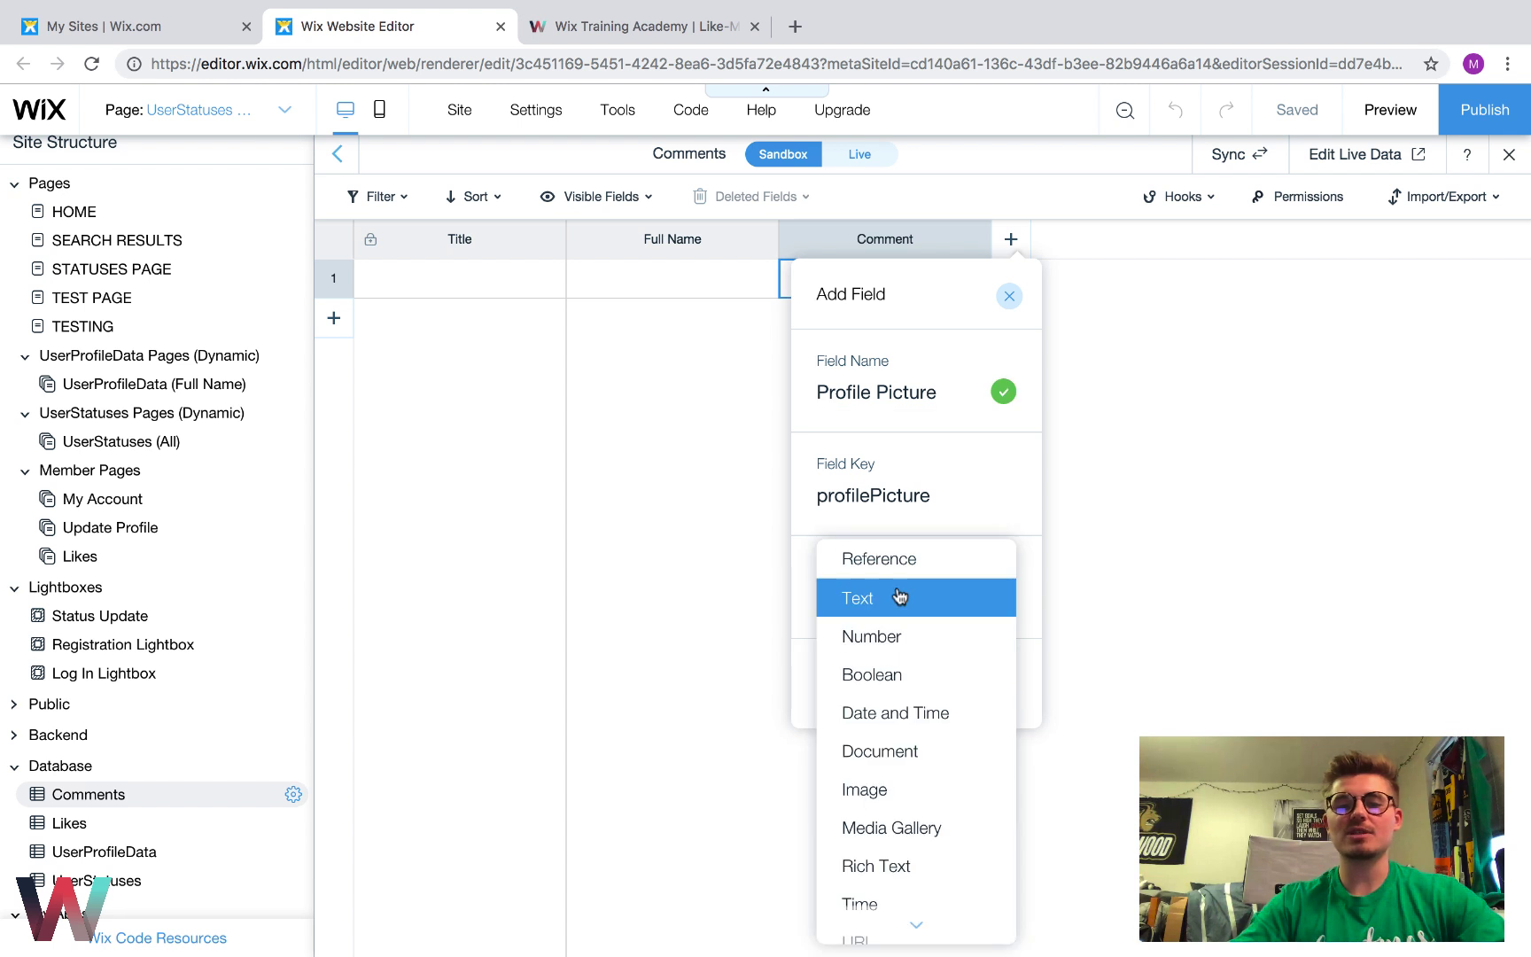
click(865, 790)
click(896, 685)
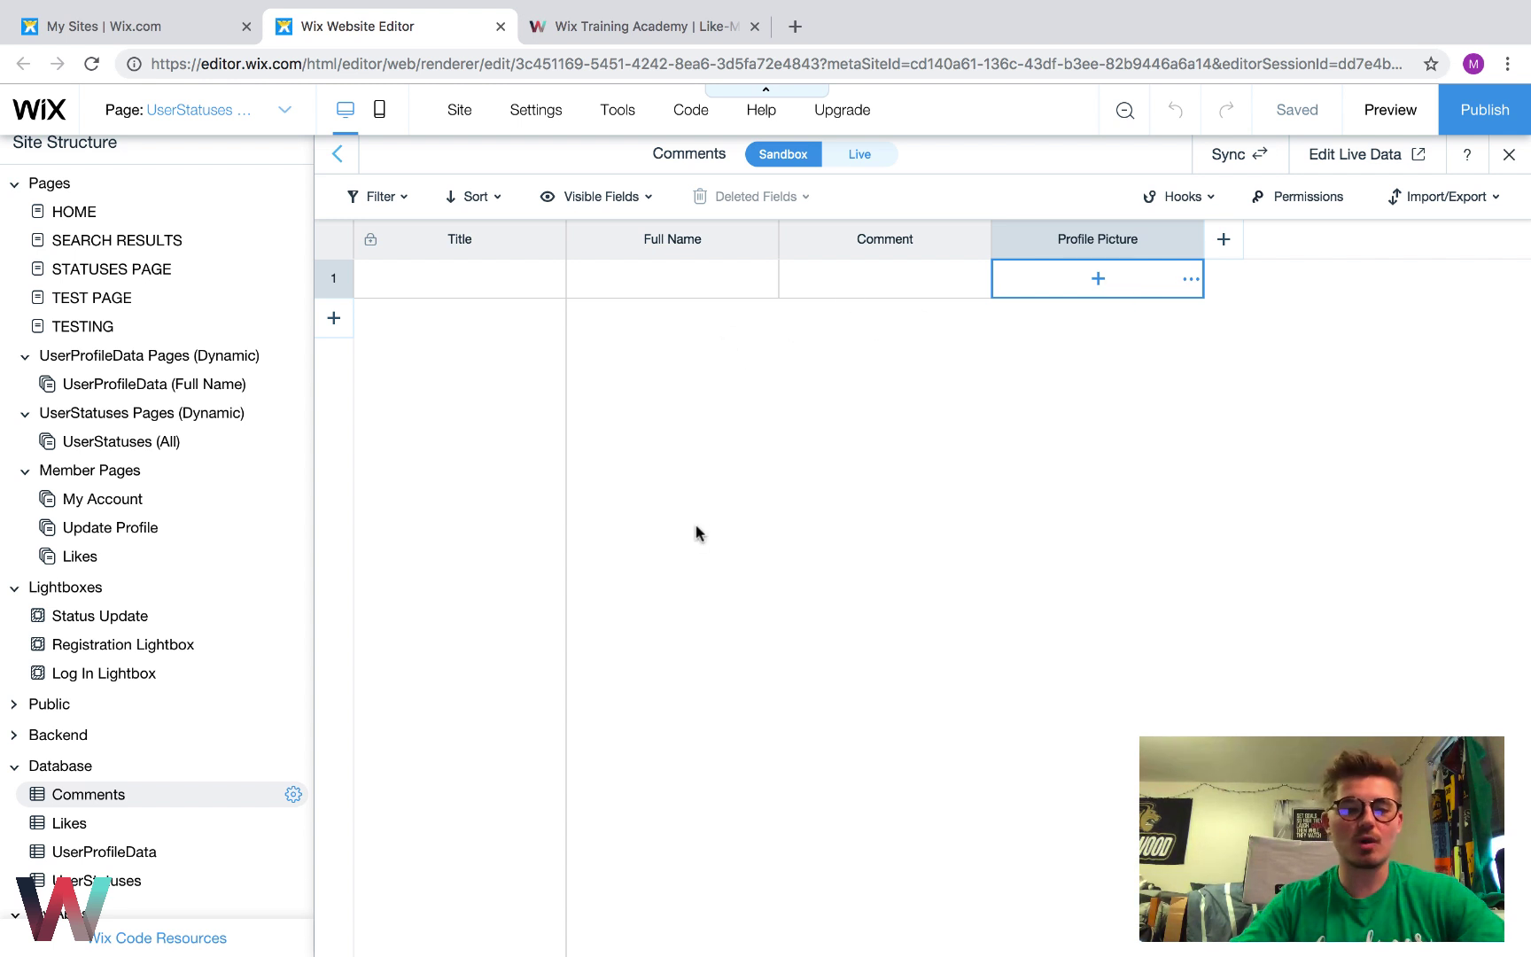
click(126, 442)
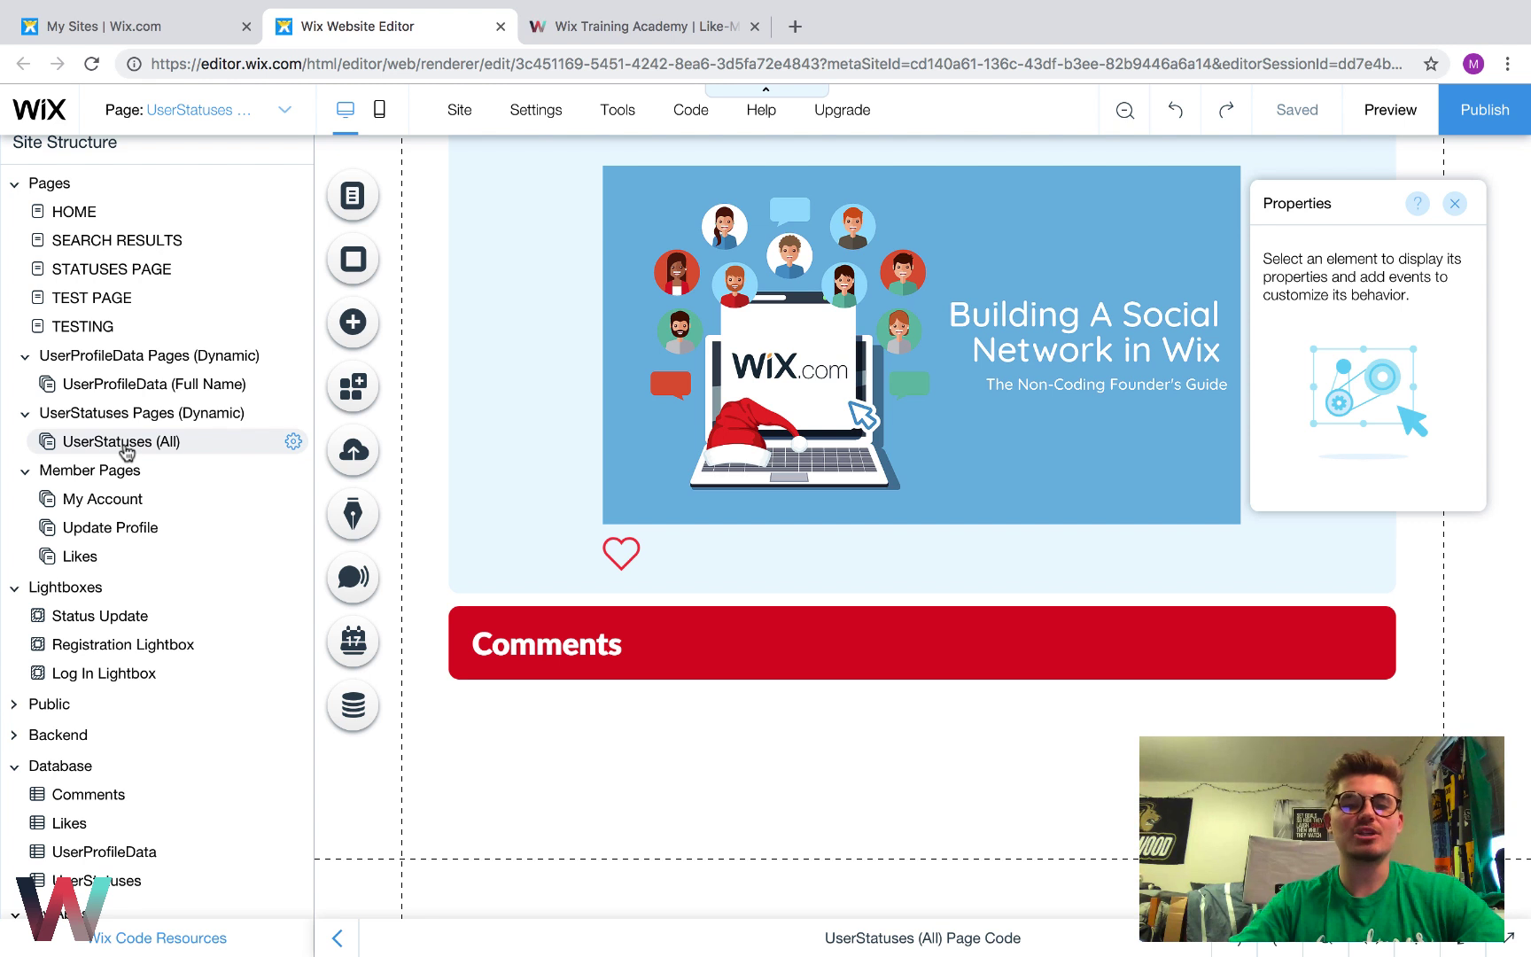
Step: Add a team-member list repeater and place it below the Comments heading
click(336, 938)
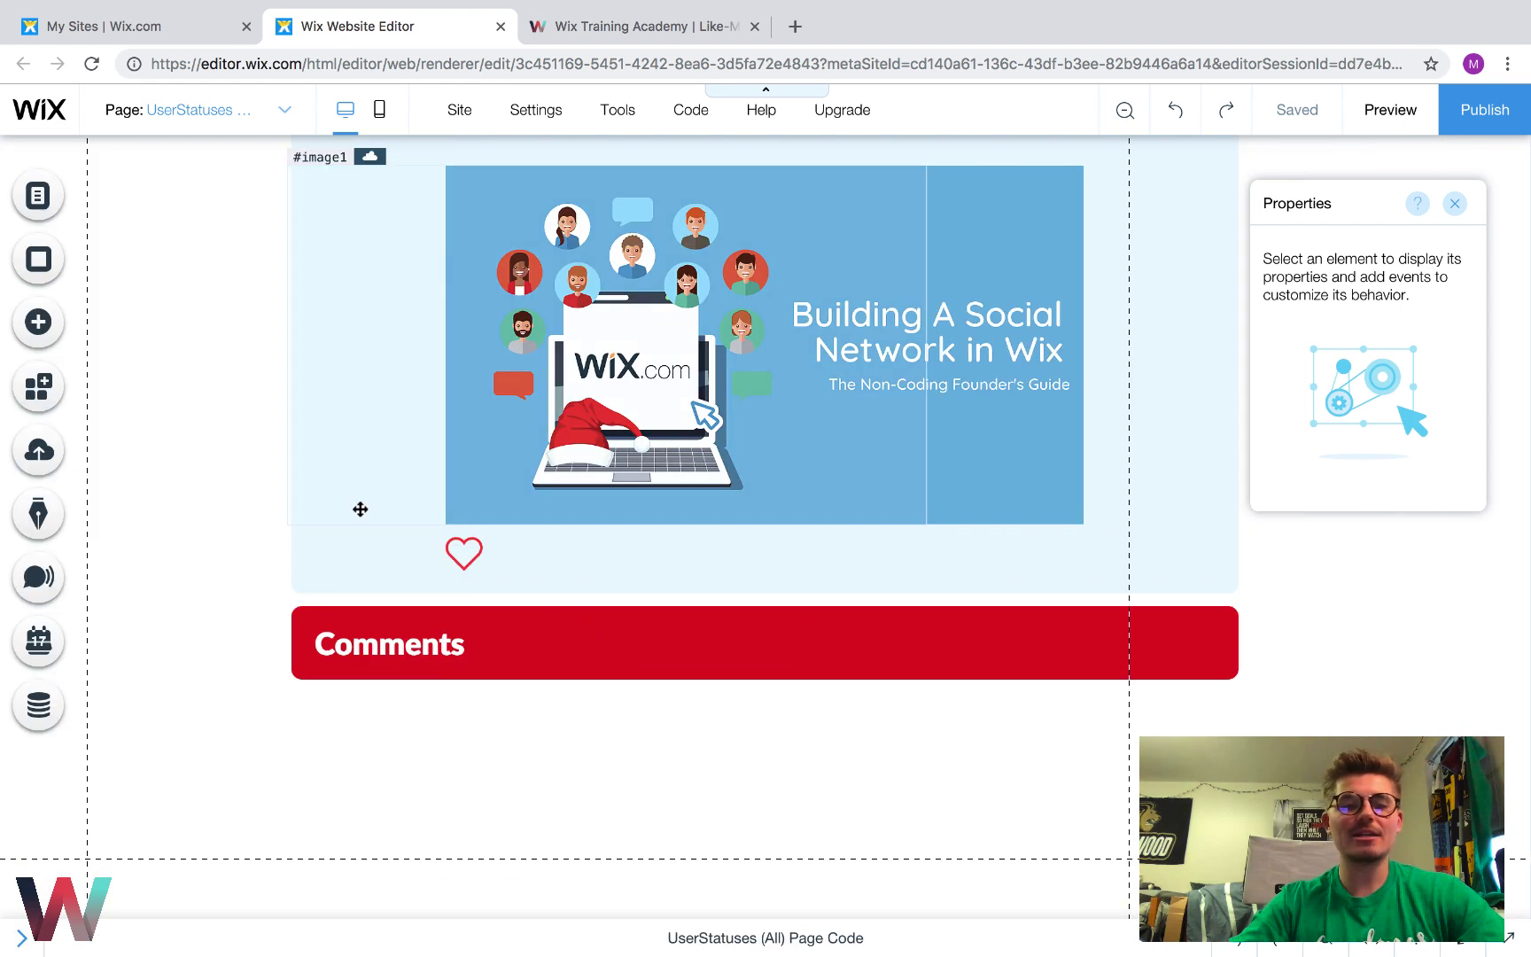
click(40, 326)
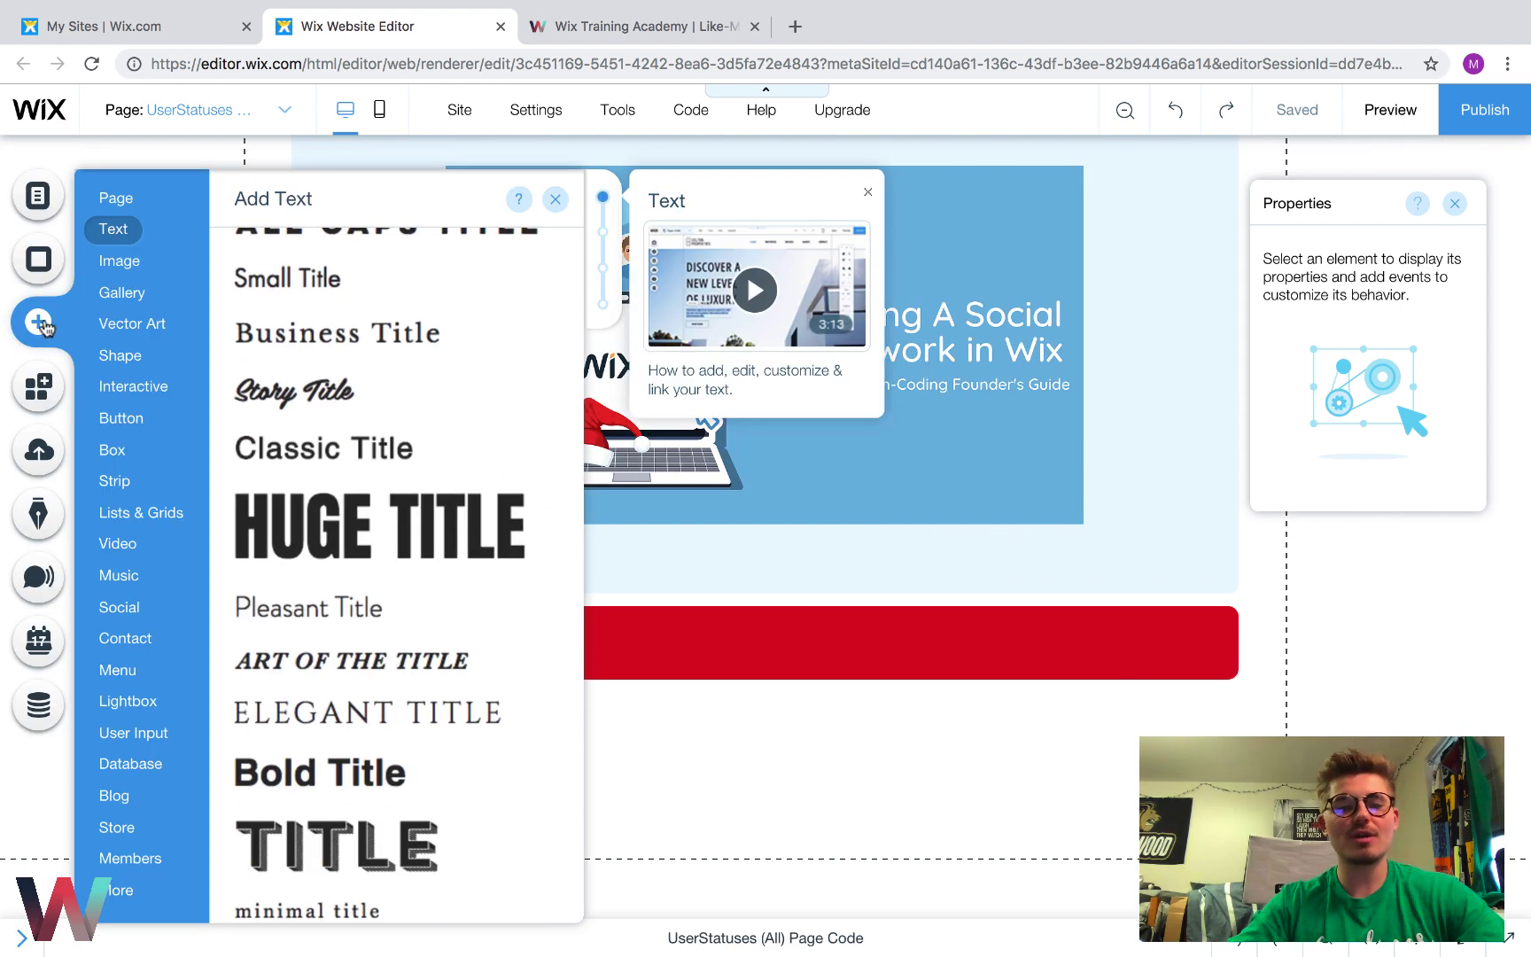
click(146, 732)
click(133, 518)
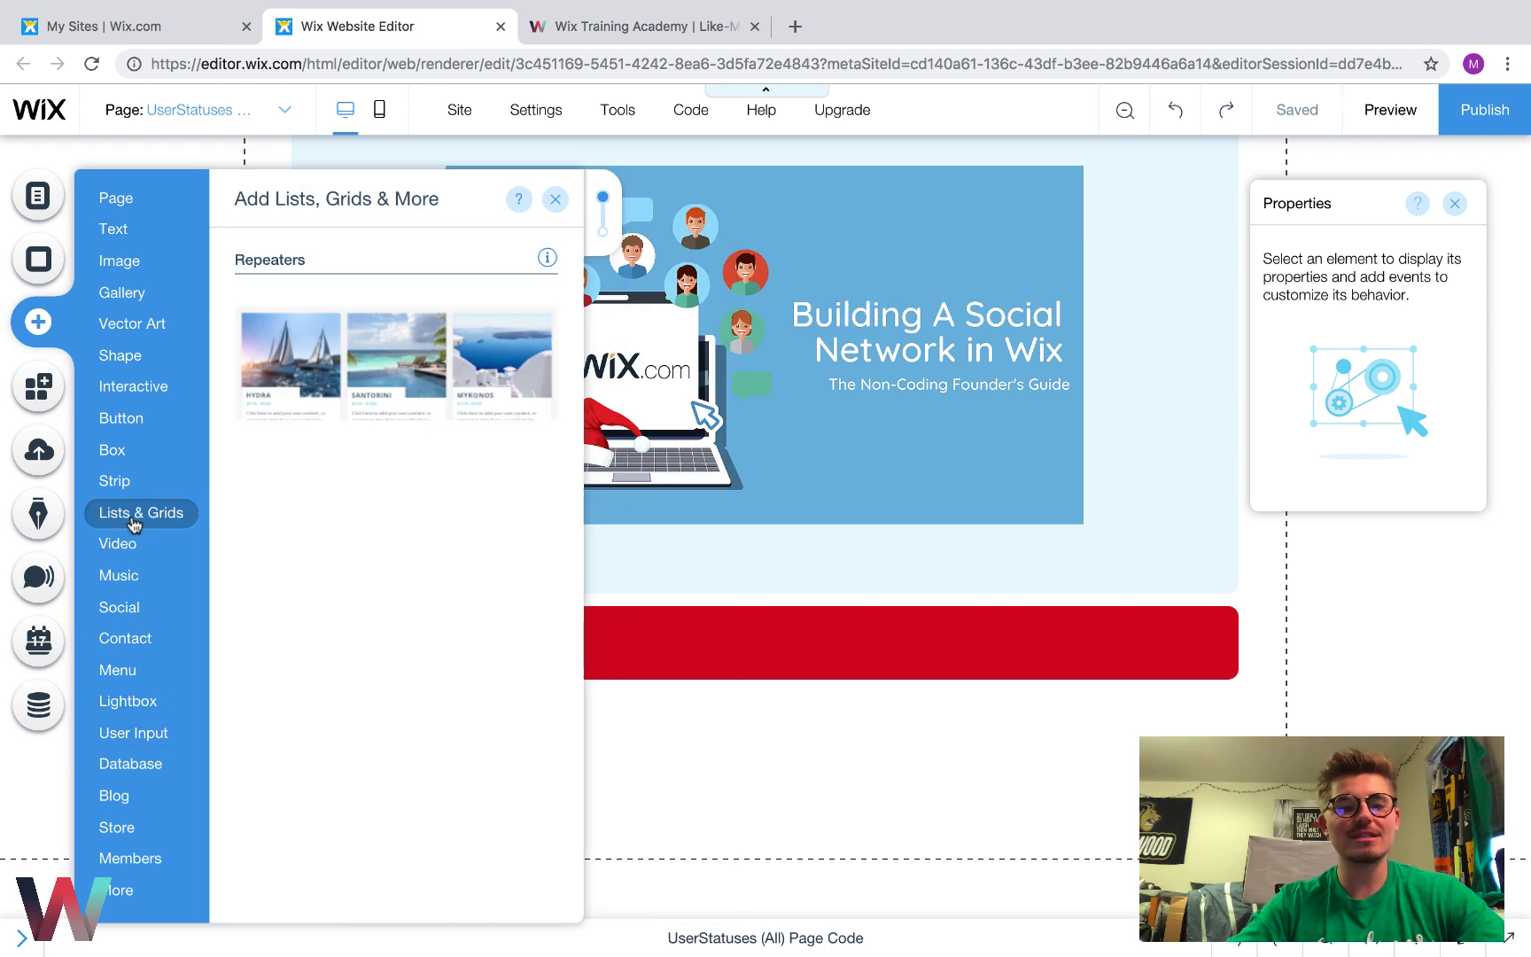
mouse_move(495, 502)
scroll(499, 498, down, 6)
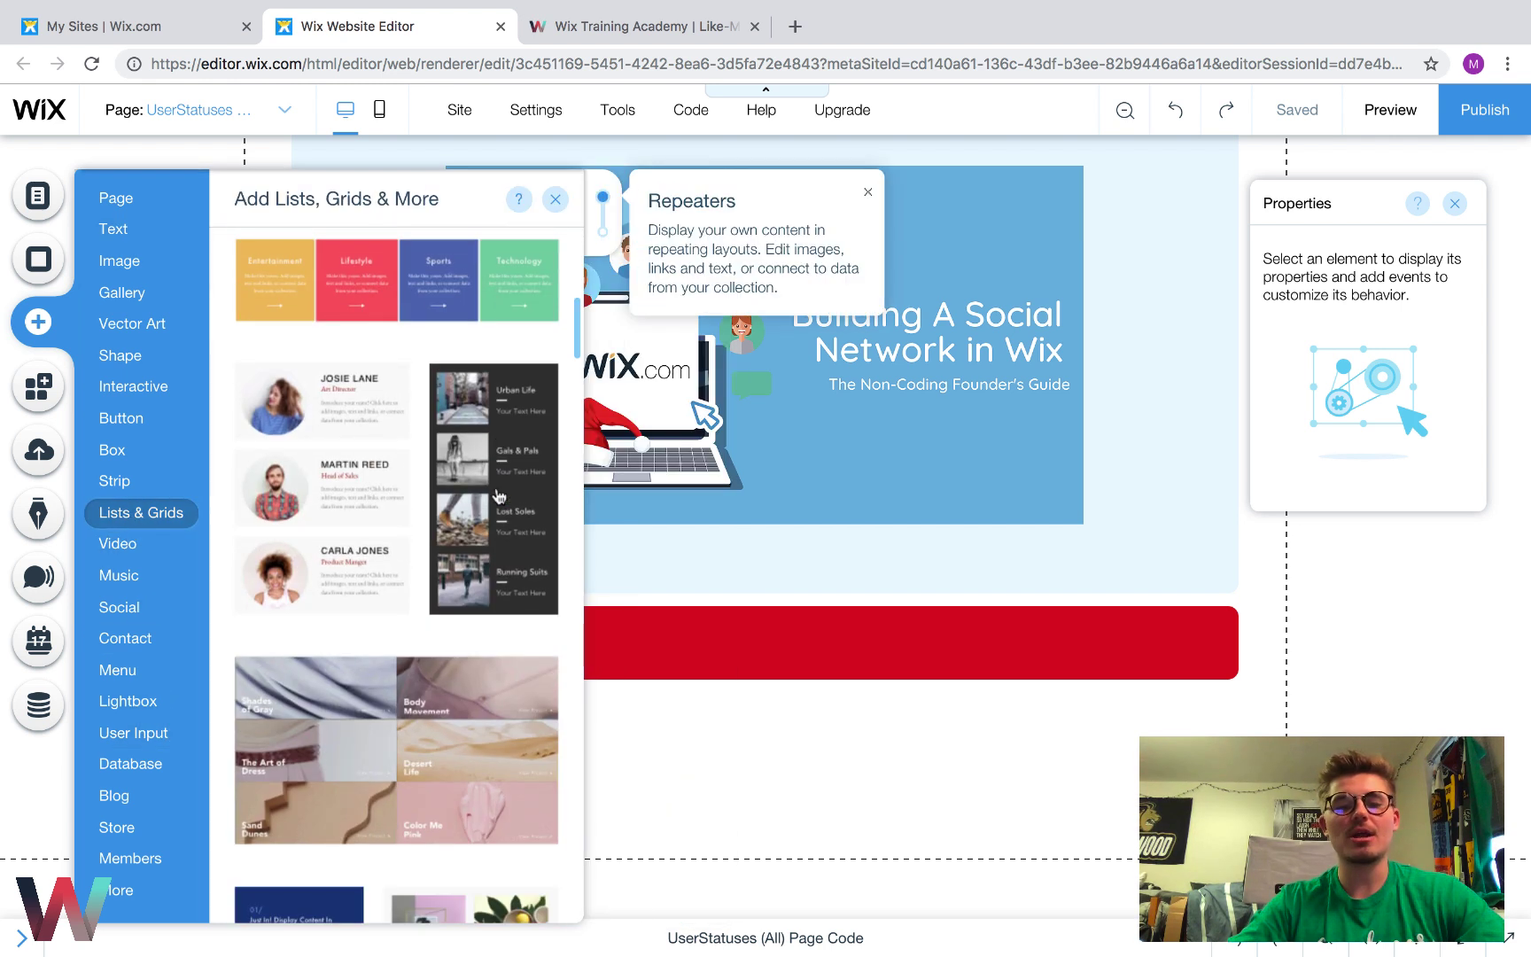
click(347, 461)
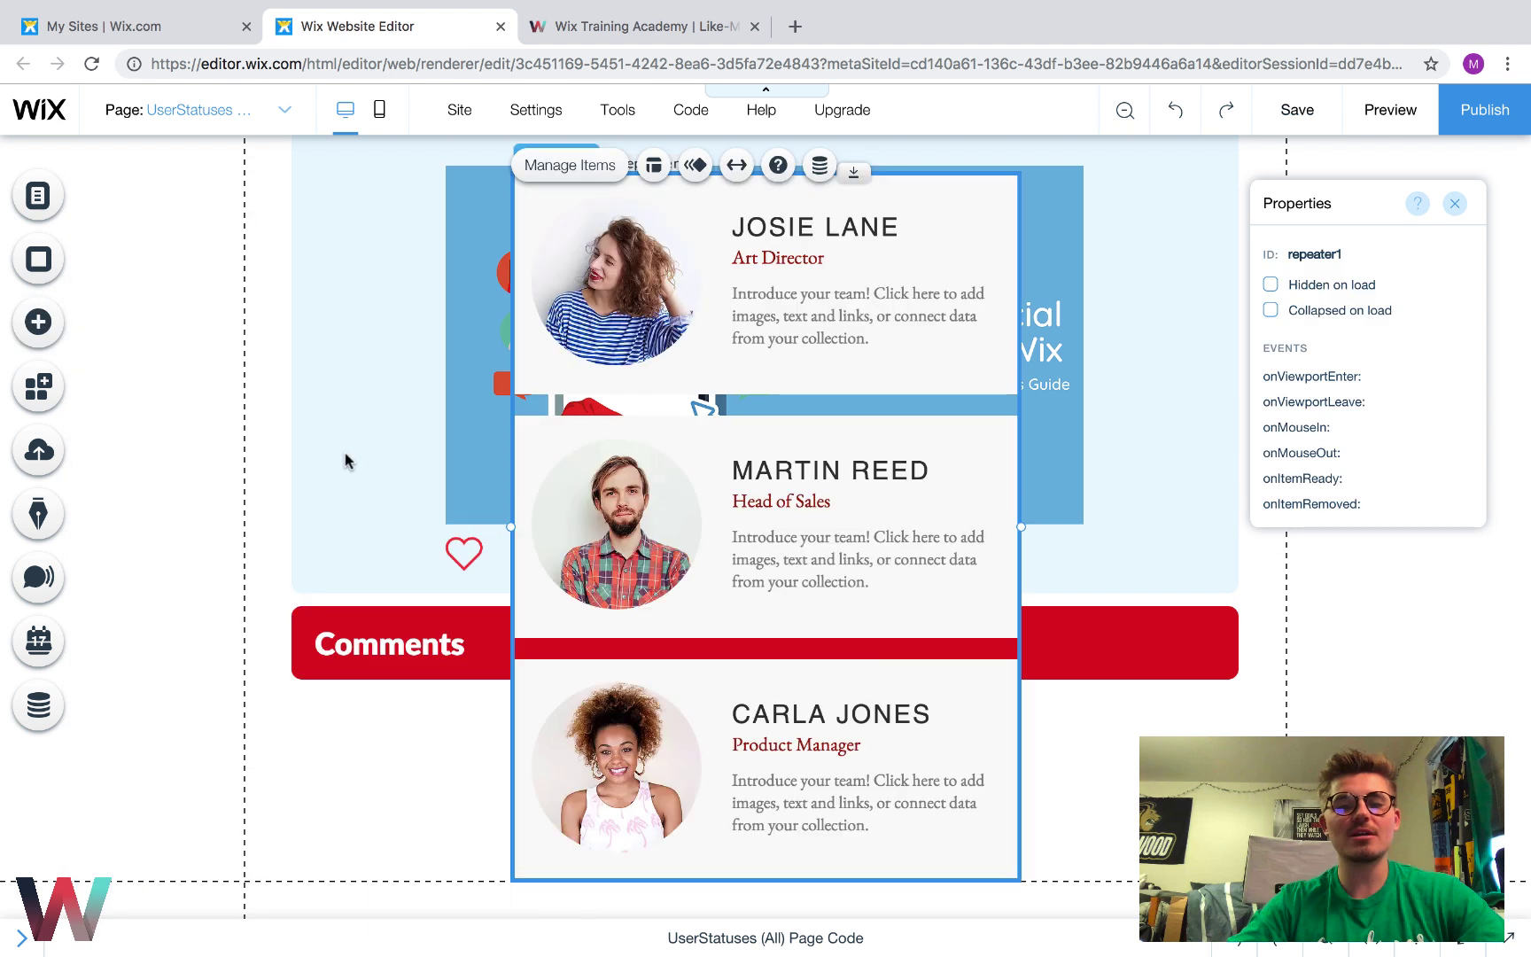
drag(696, 376, 520, 899)
Step: Resize the repeater and its item to match the red banner's width, about 891 px
scroll(519, 899, down, 4)
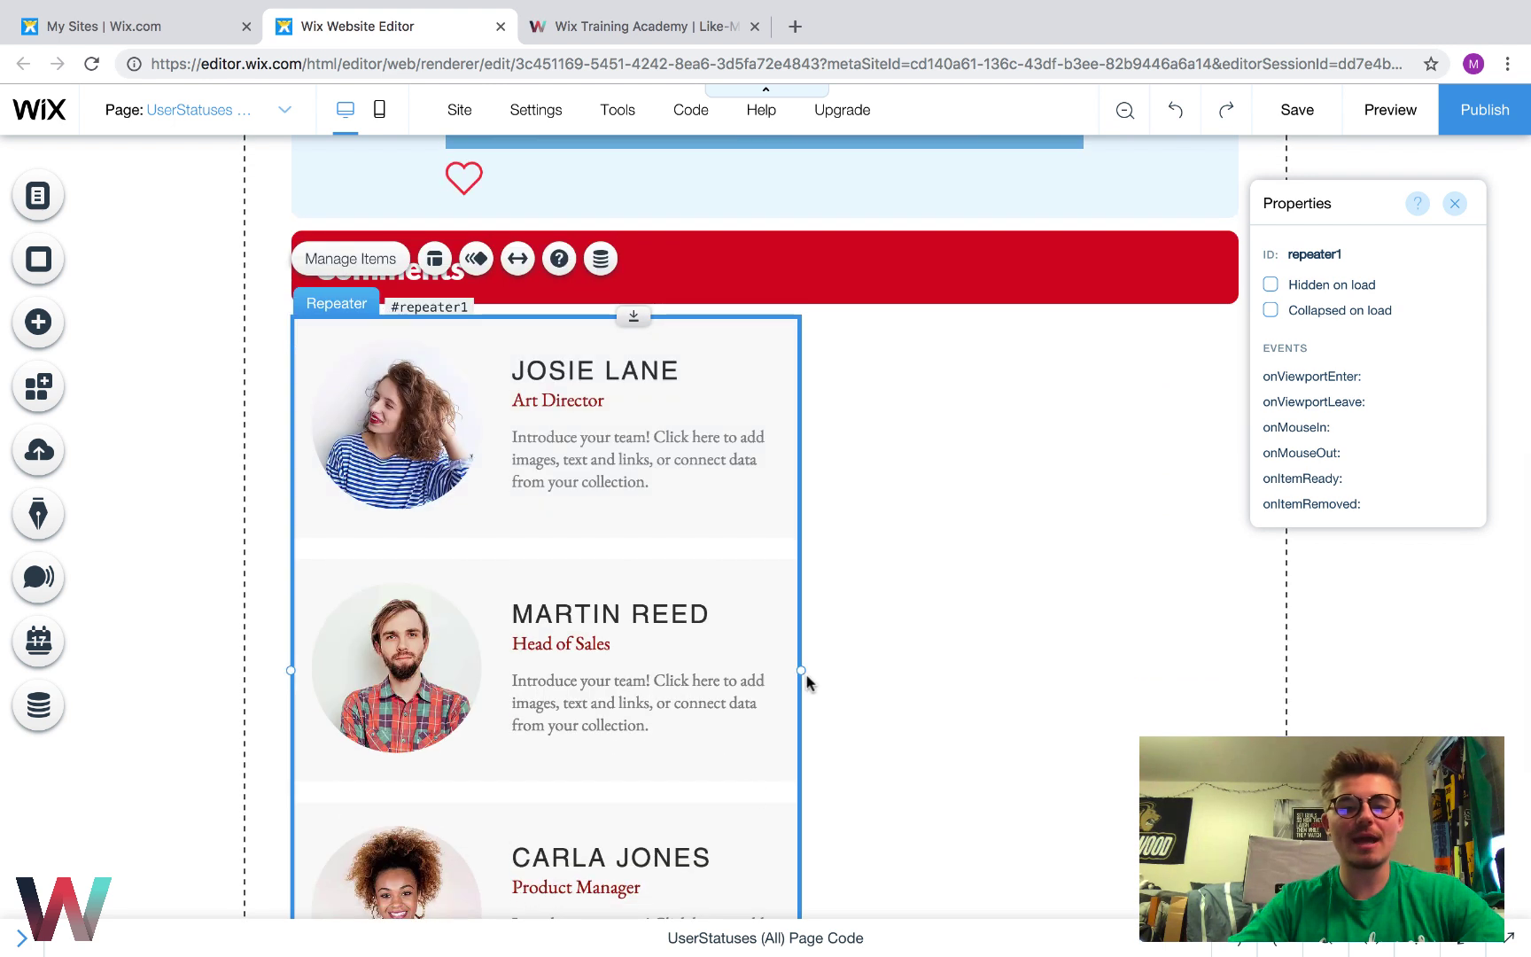
drag(801, 671, 1281, 674)
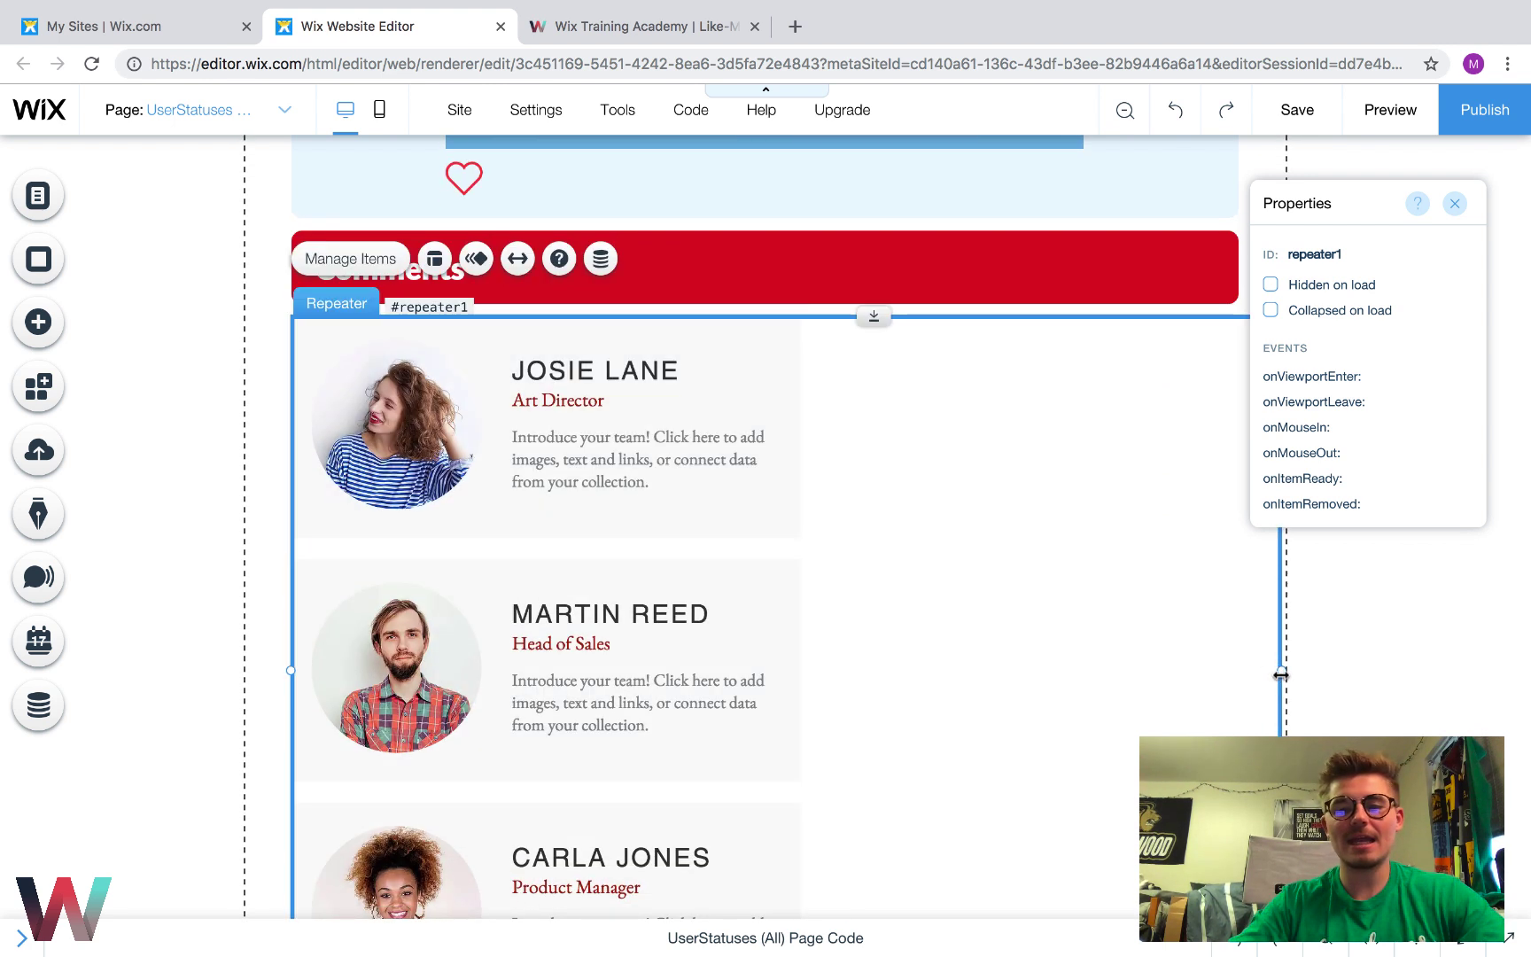
click(789, 390)
drag(806, 423, 1284, 456)
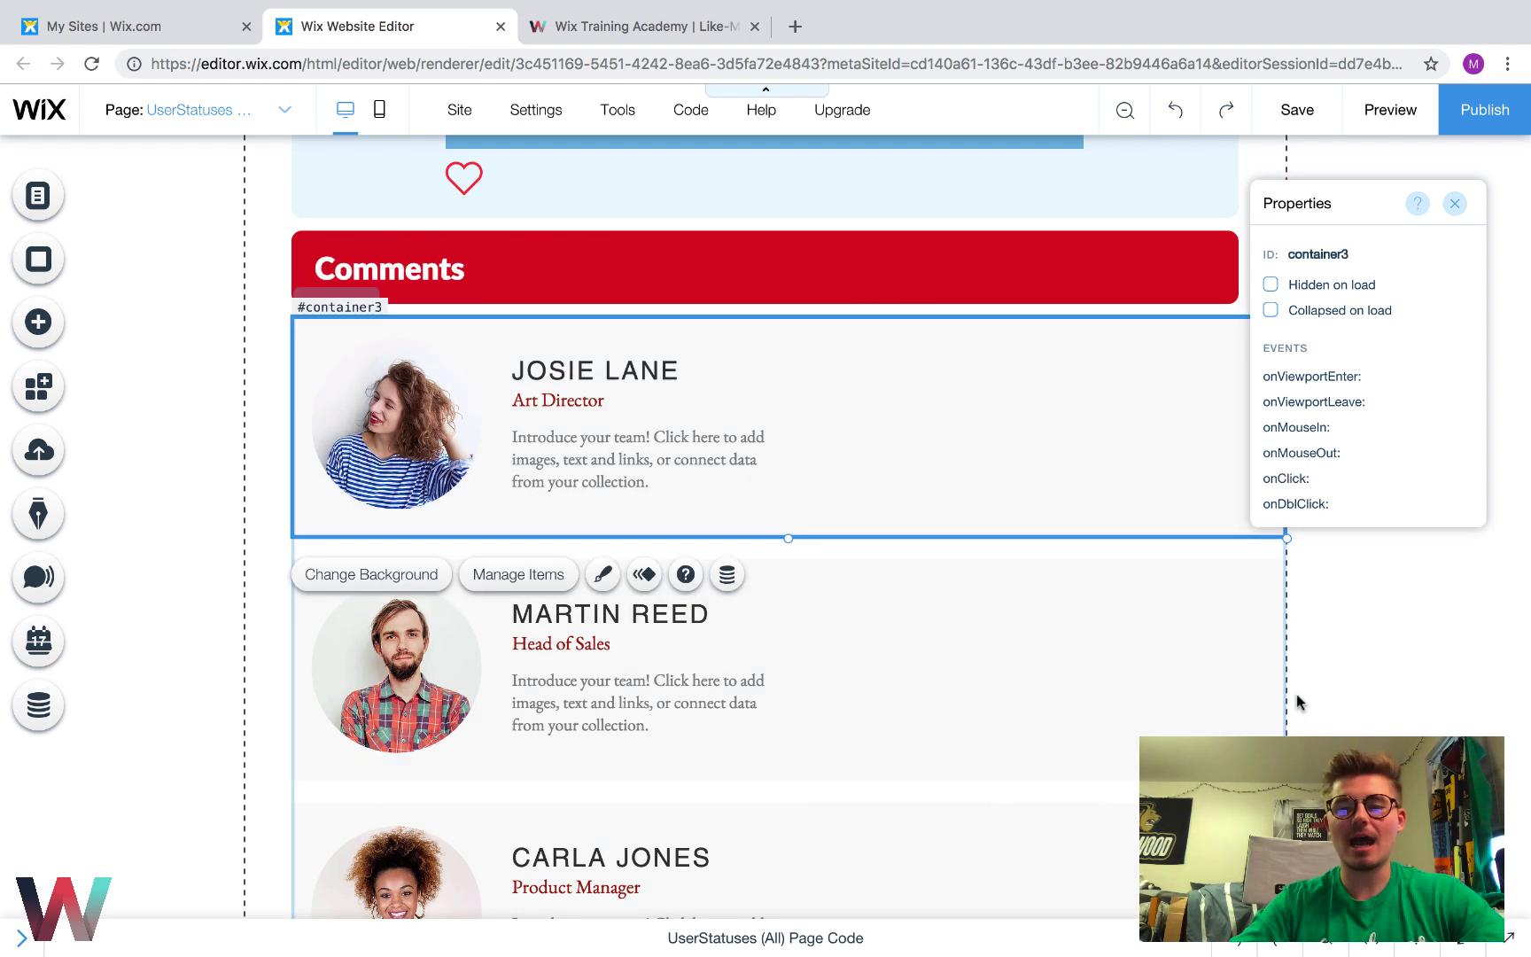
click(1297, 701)
click(1039, 500)
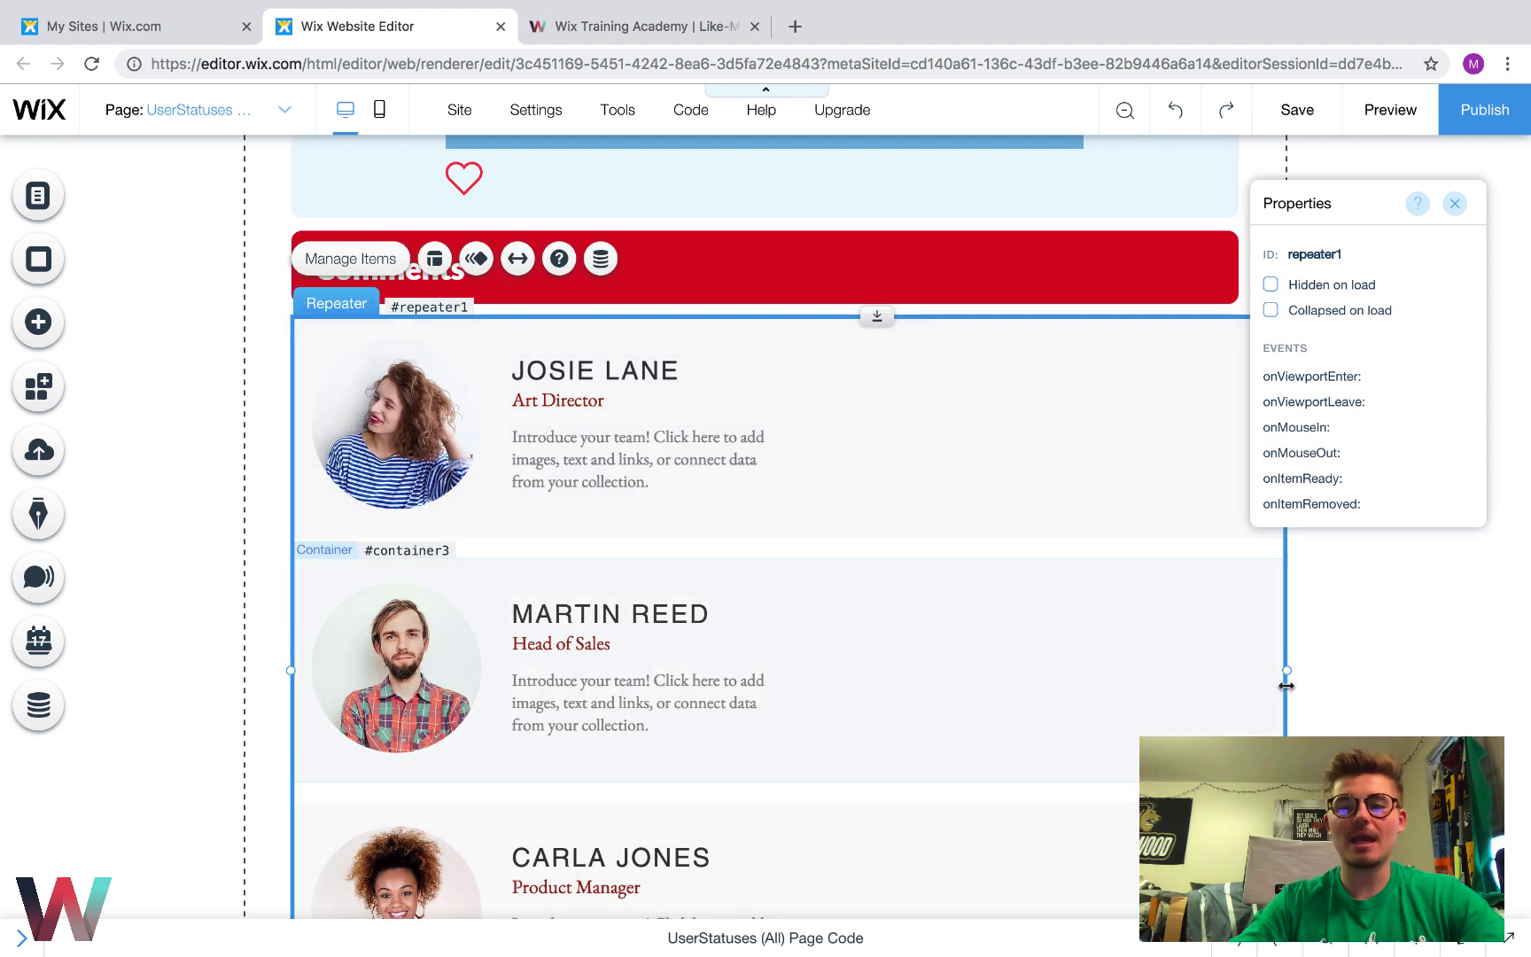
drag(1274, 683, 1179, 495)
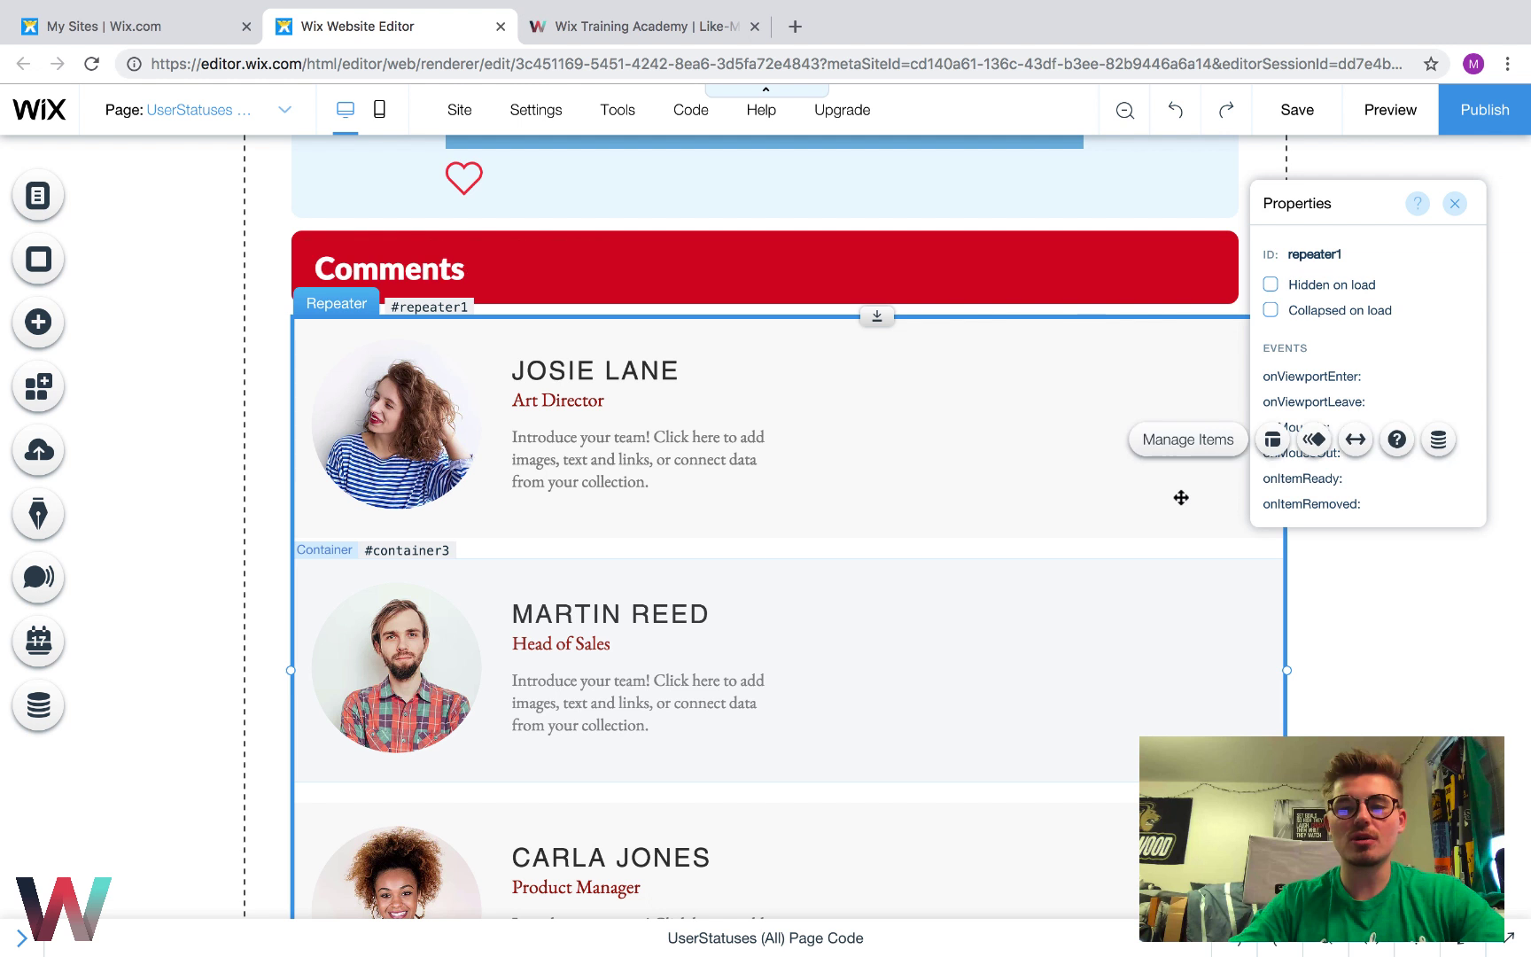
click(1179, 495)
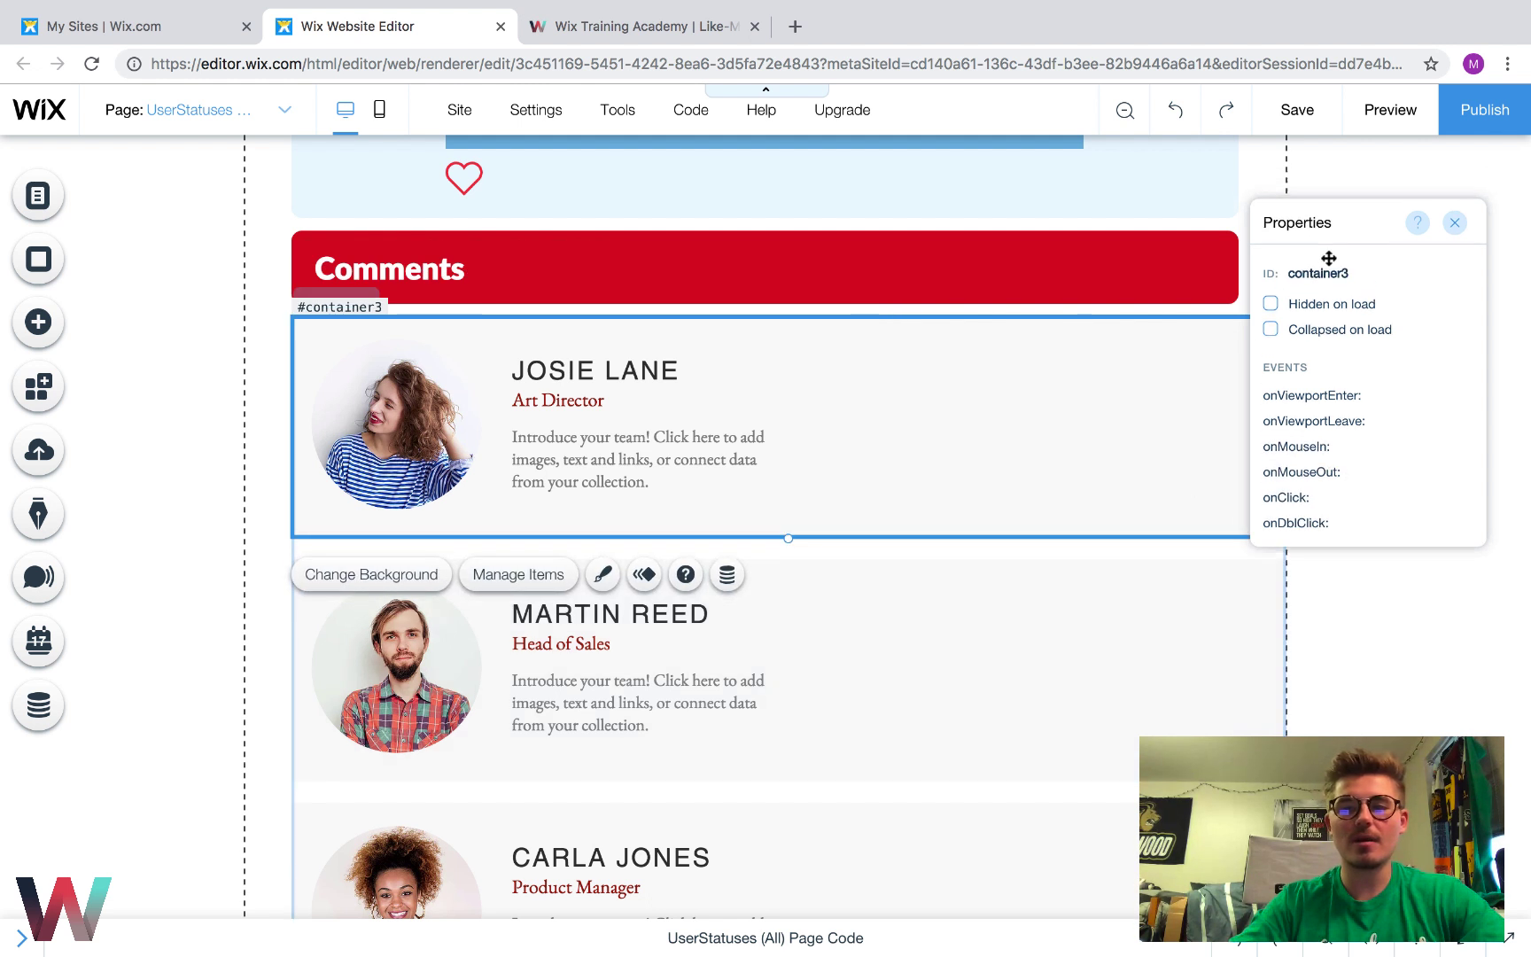
drag(1323, 215, 1329, 593)
drag(1289, 423, 1240, 419)
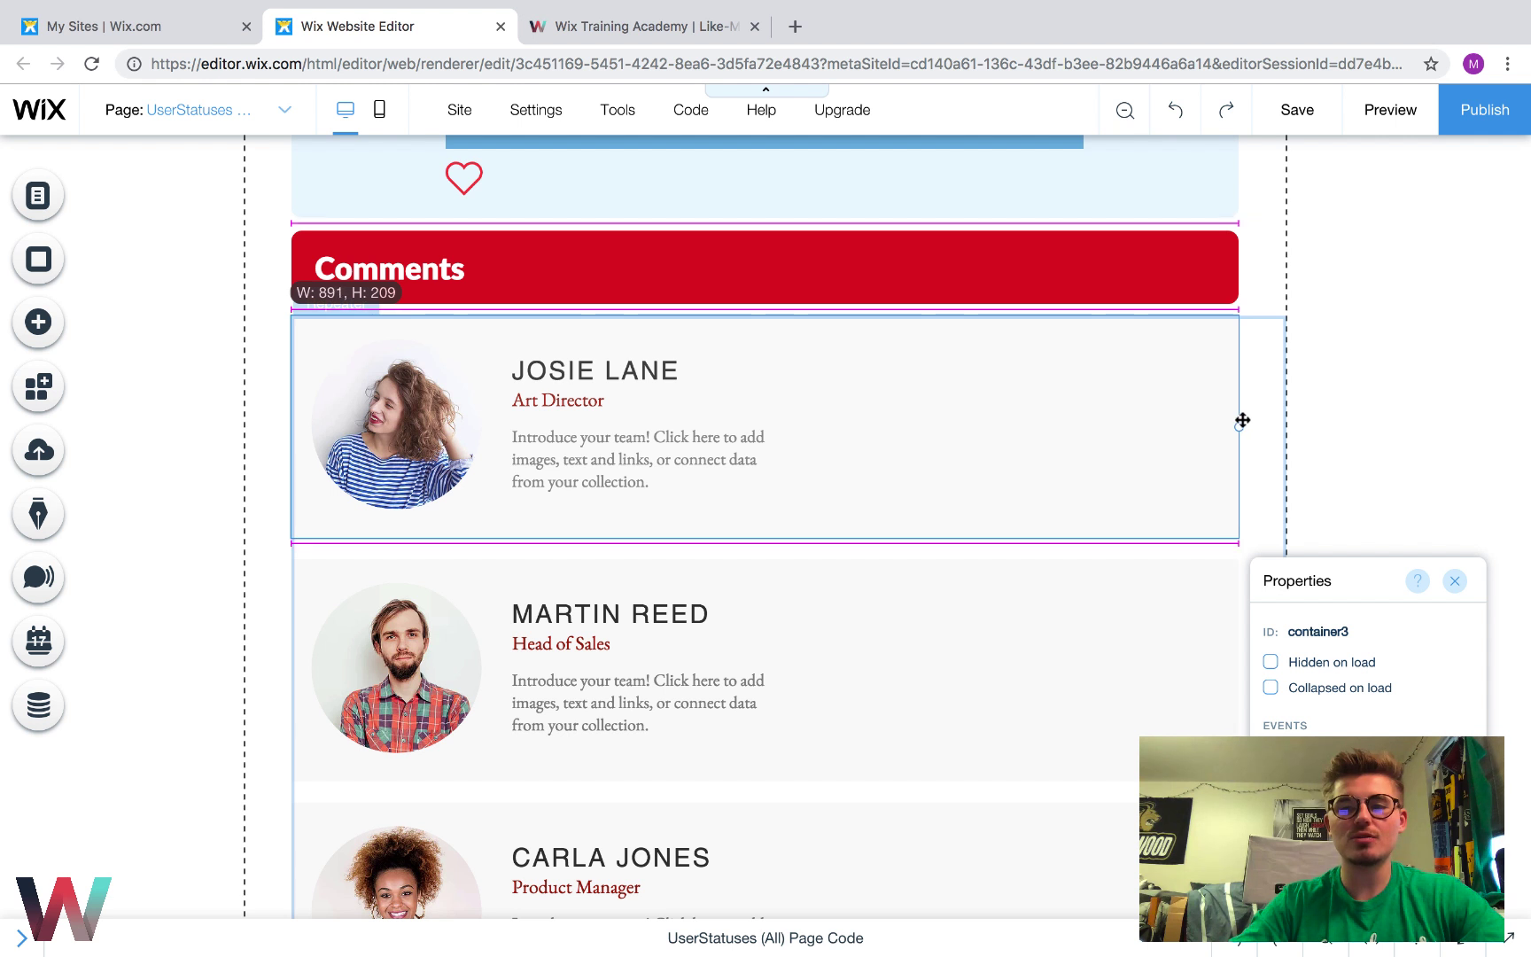
click(1281, 436)
drag(1289, 536, 1232, 534)
click(536, 367)
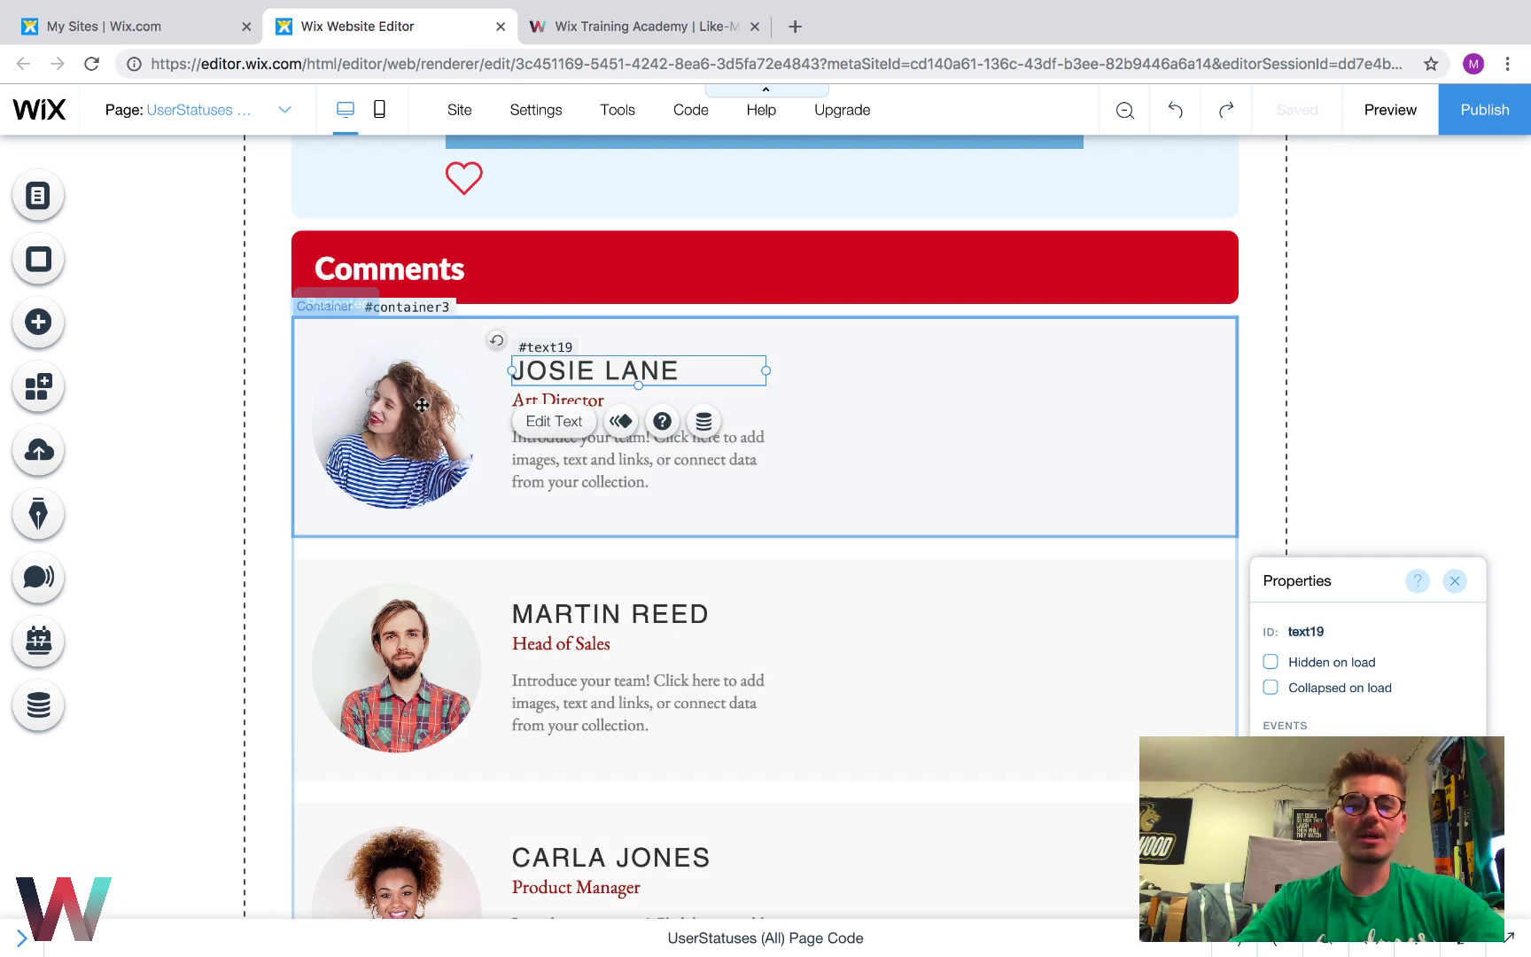
Step: Shrink the profile picture to 121 by 121, move the name beside it, and delete the Art Director title
click(434, 453)
drag(482, 510, 369, 404)
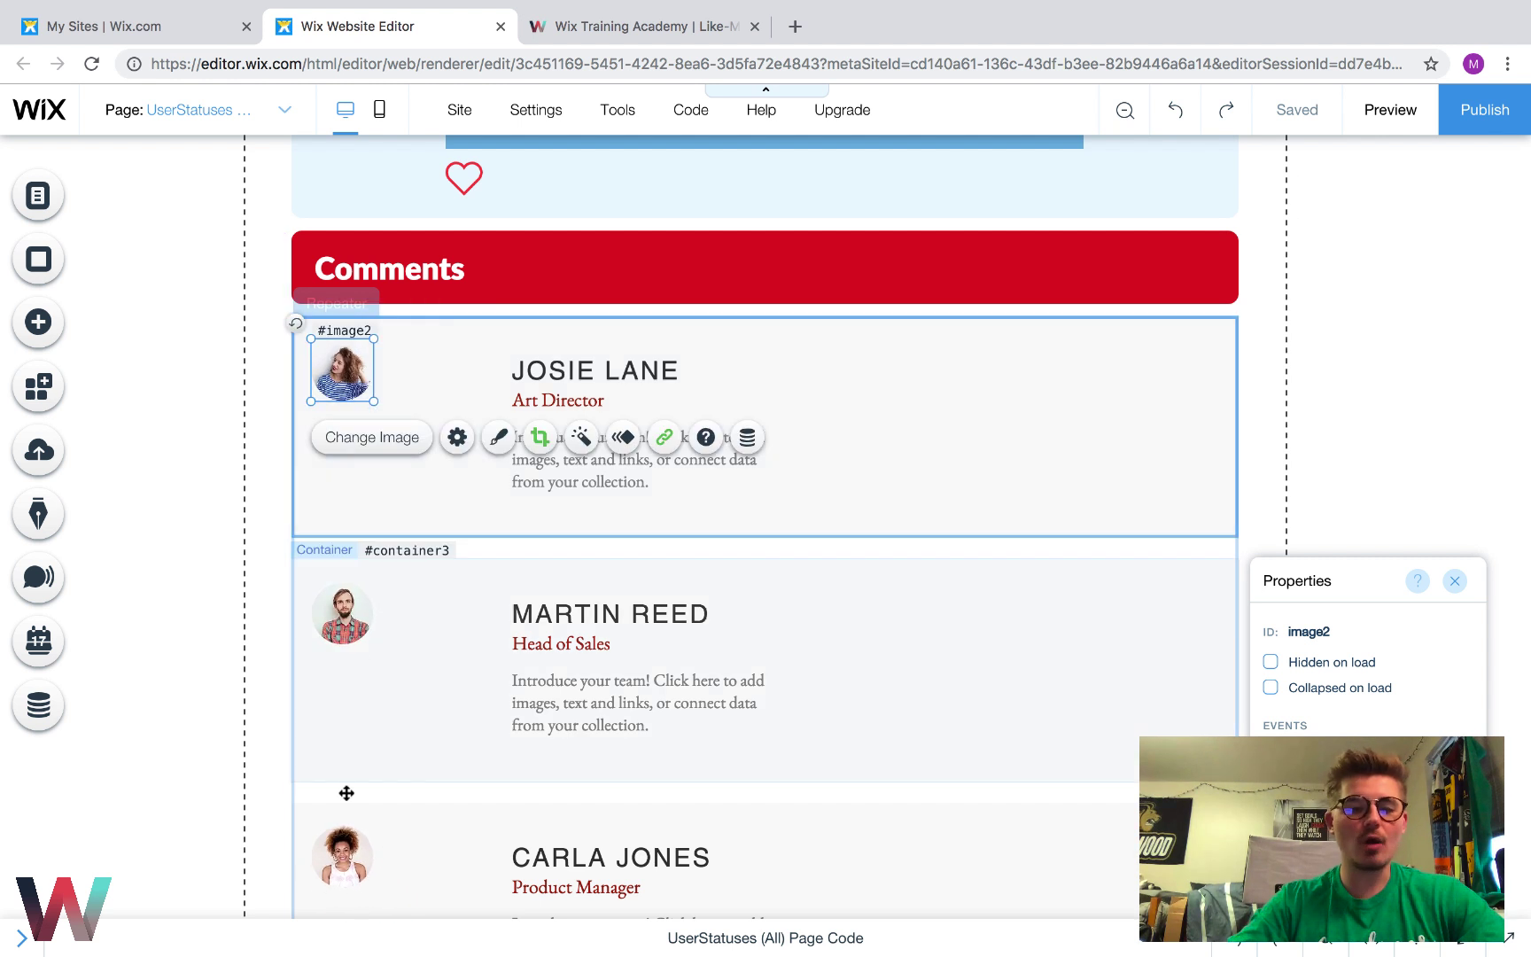
drag(518, 370, 431, 376)
click(554, 399)
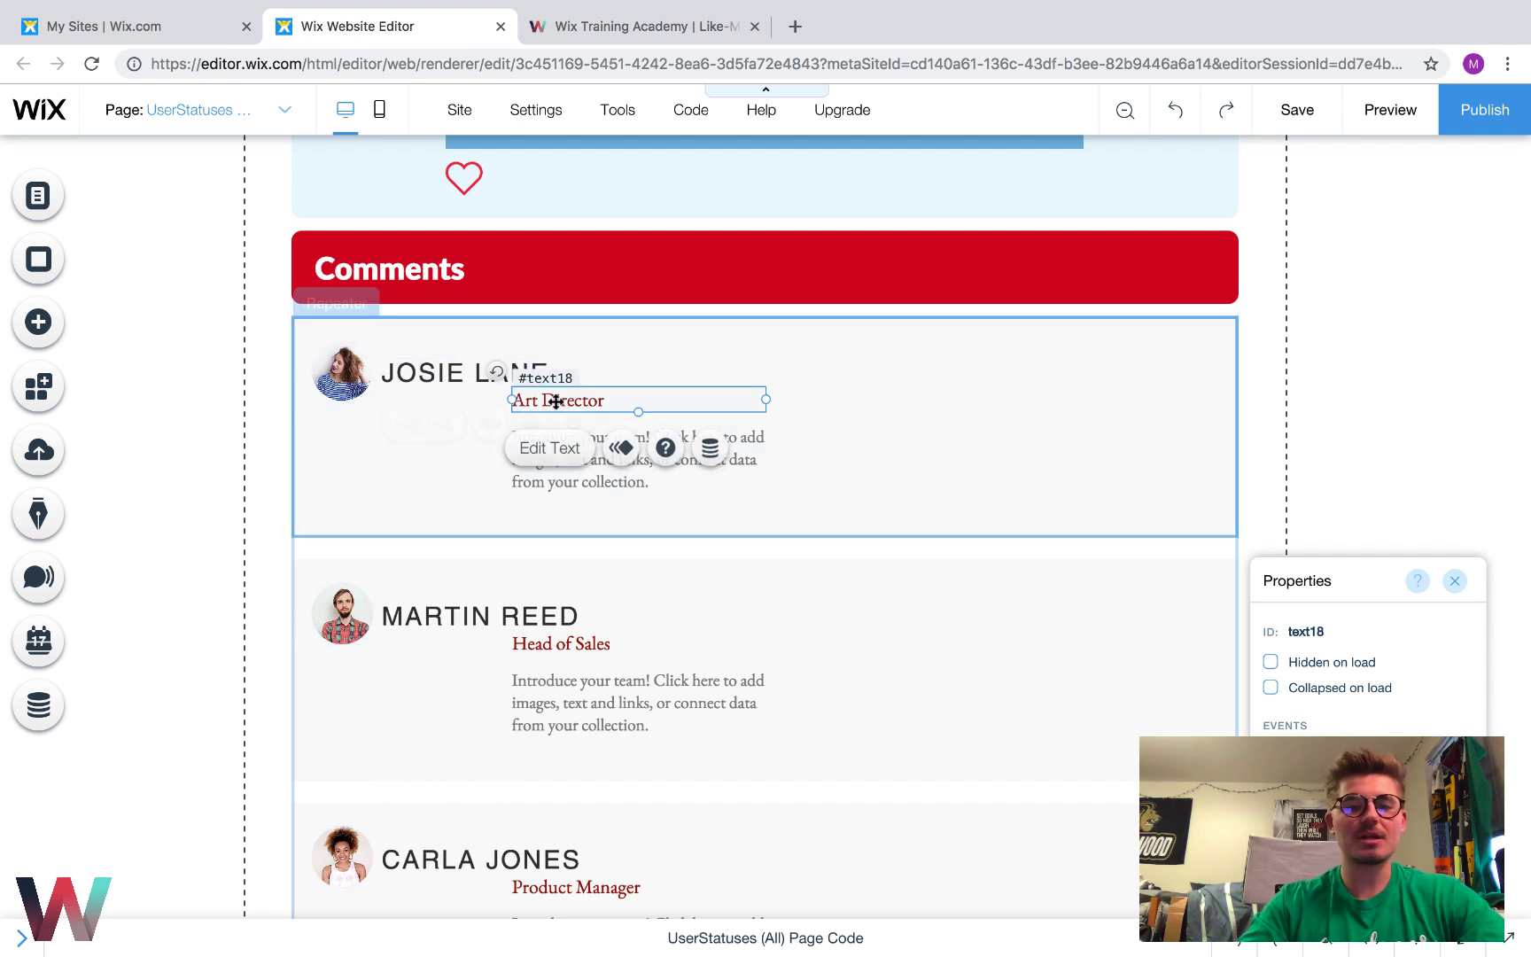
key(Delete)
Step: Realign the picture and name, and place the widened intro text beneath the name
click(631, 461)
drag(765, 461, 1162, 475)
drag(906, 462, 906, 444)
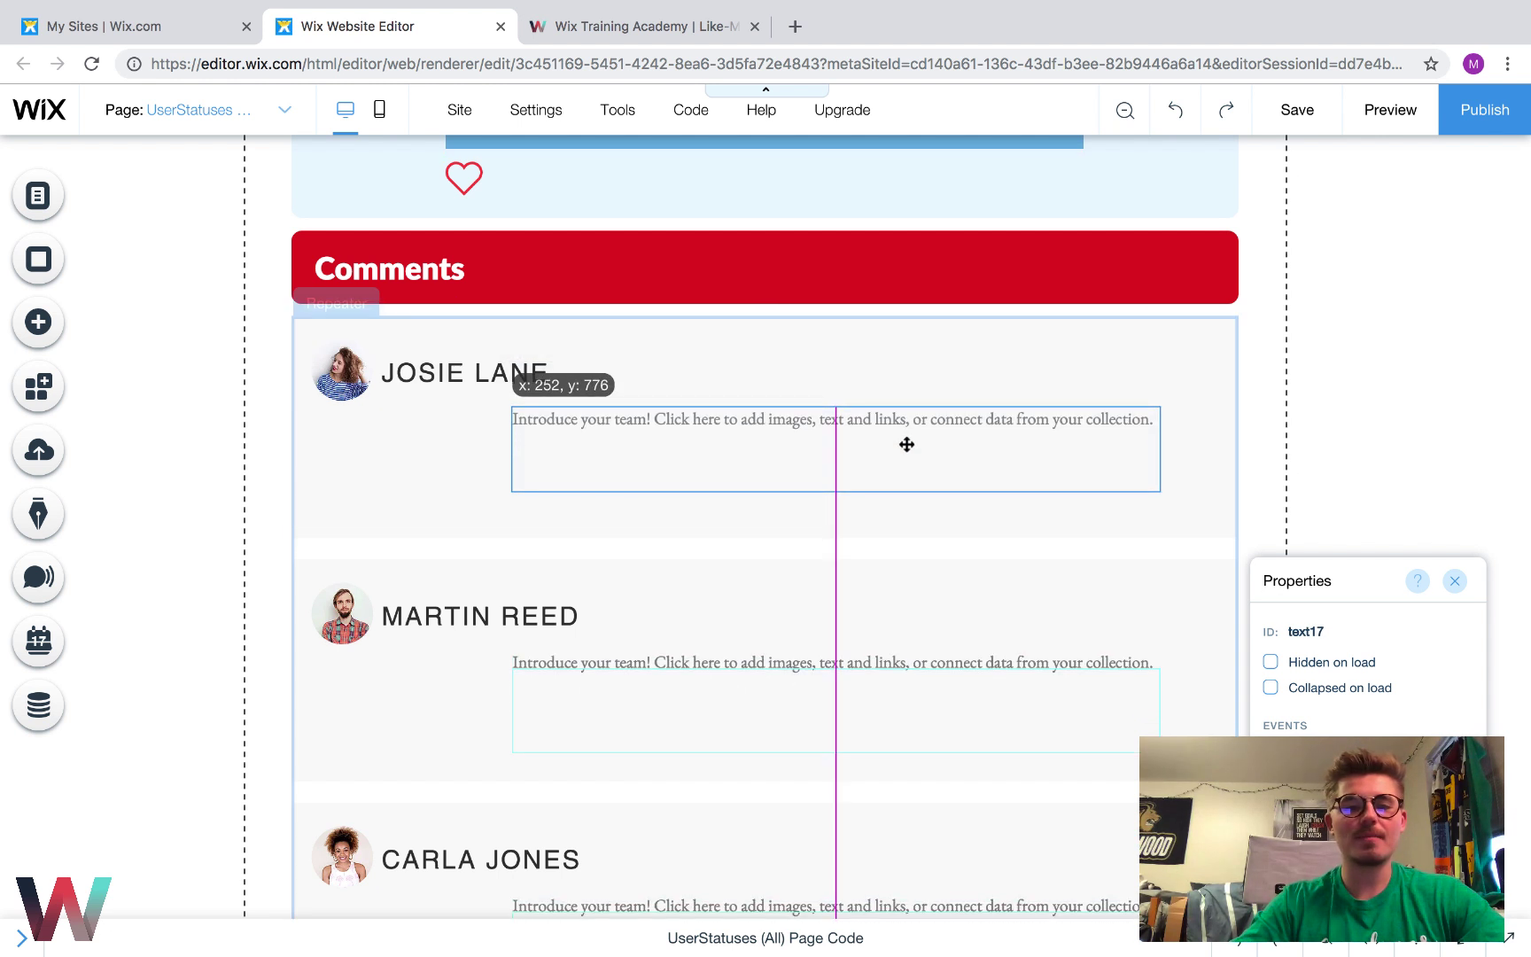
drag(335, 376, 334, 456)
drag(460, 387, 439, 434)
drag(340, 441, 344, 377)
drag(429, 419, 438, 370)
drag(586, 424, 506, 430)
drag(1031, 462, 1190, 482)
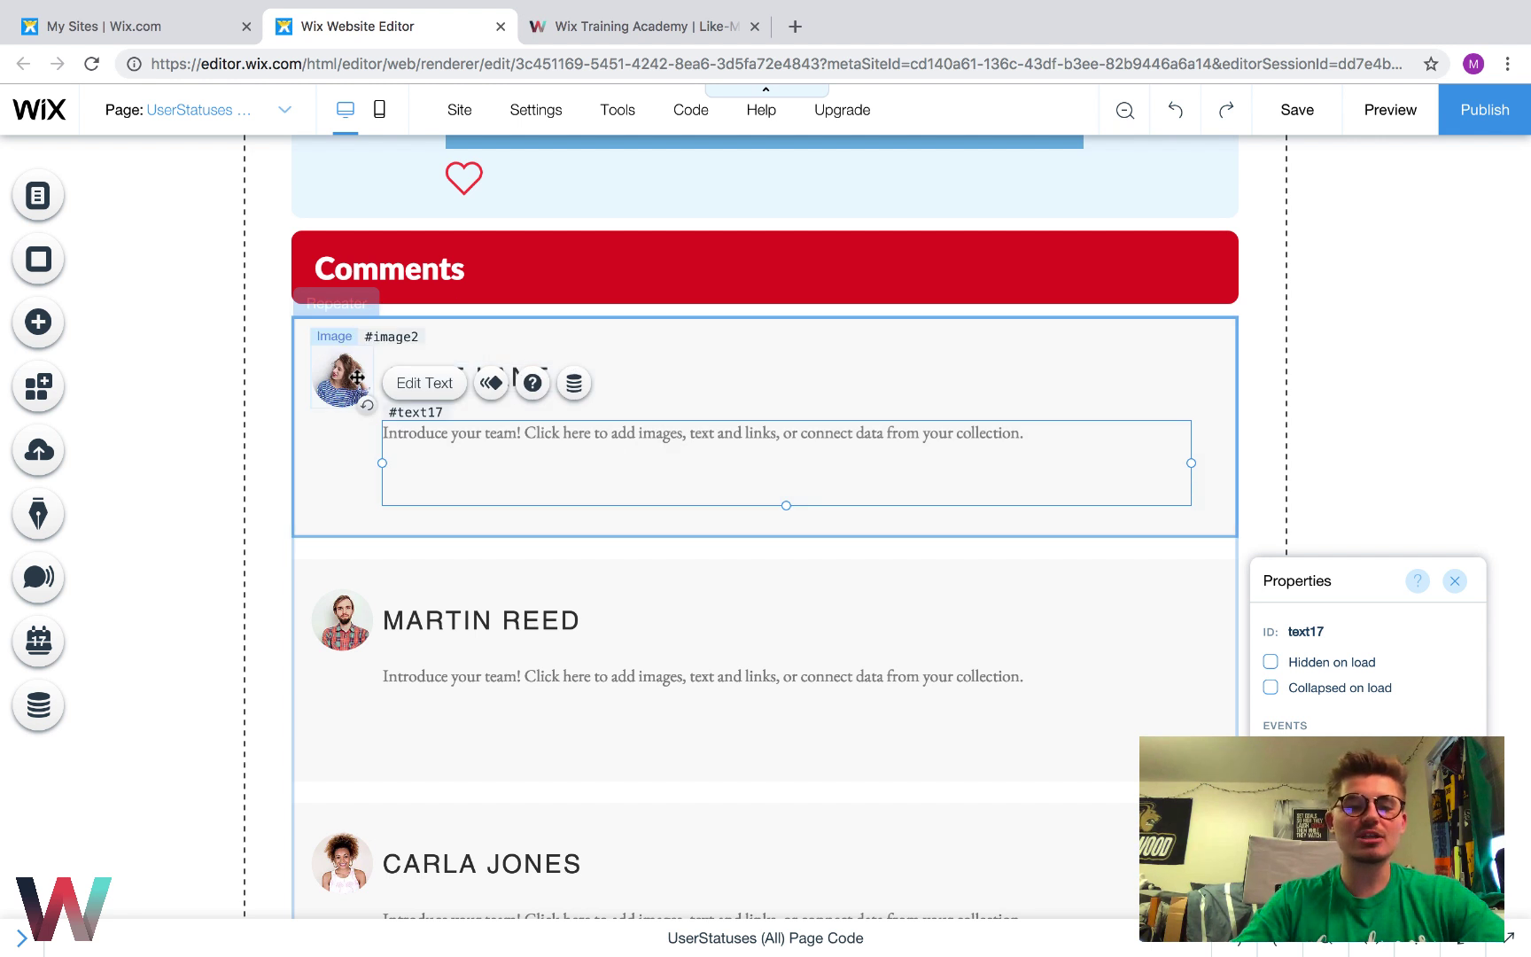
Step: Set the JOSIE LANE name heading font to Lato Black
click(513, 375)
click(504, 369)
double_click(506, 369)
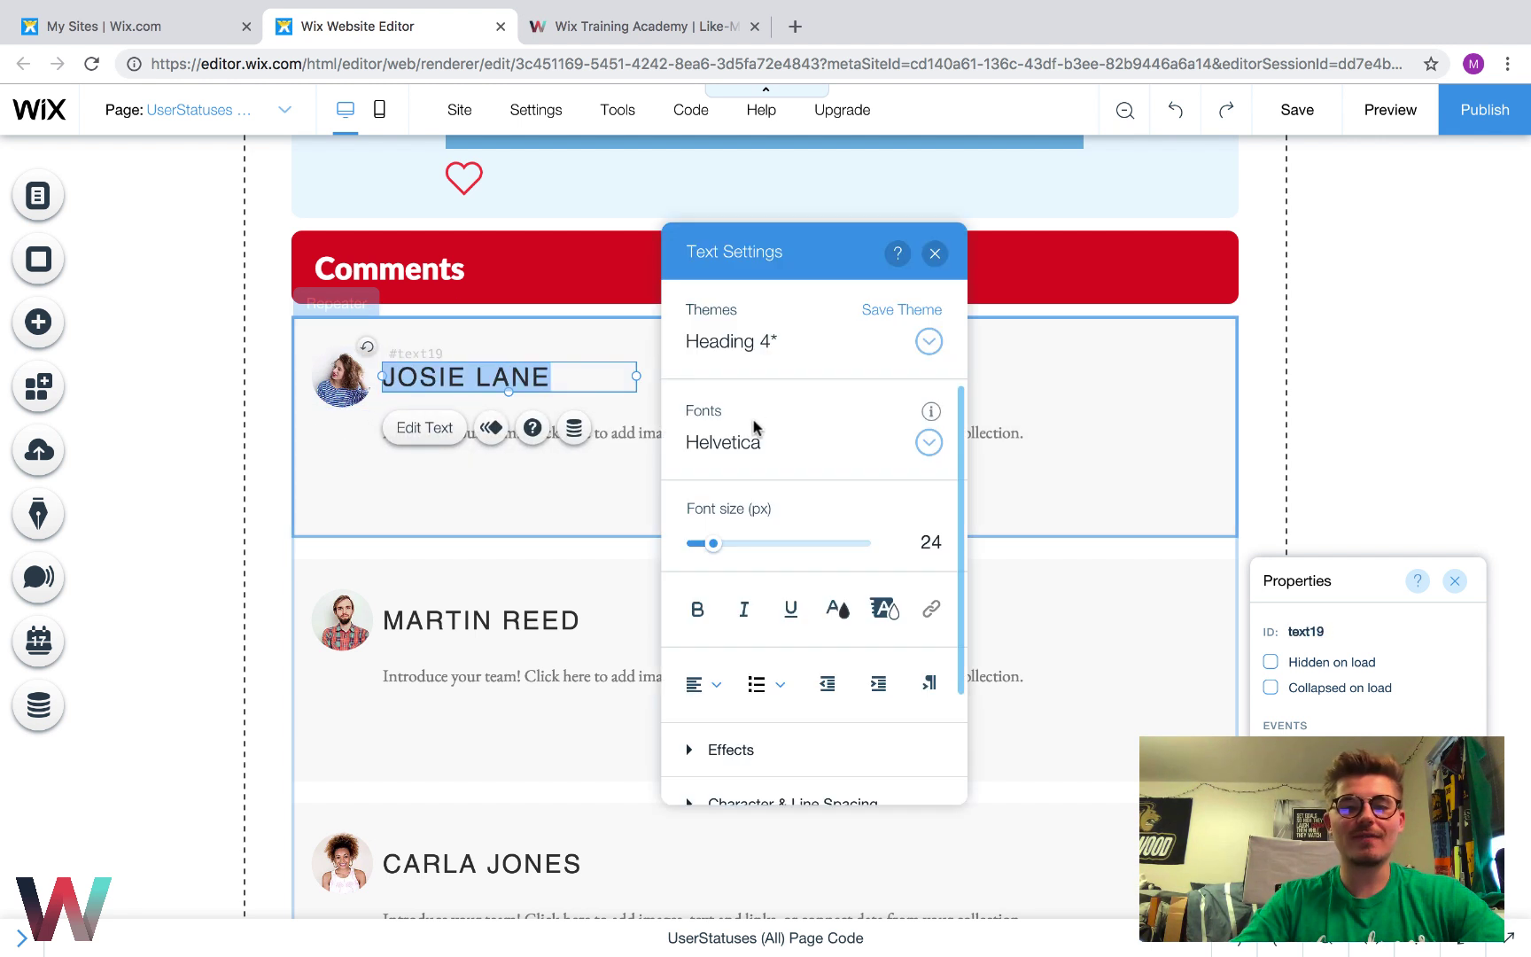
click(753, 451)
scroll(791, 536, up, 10)
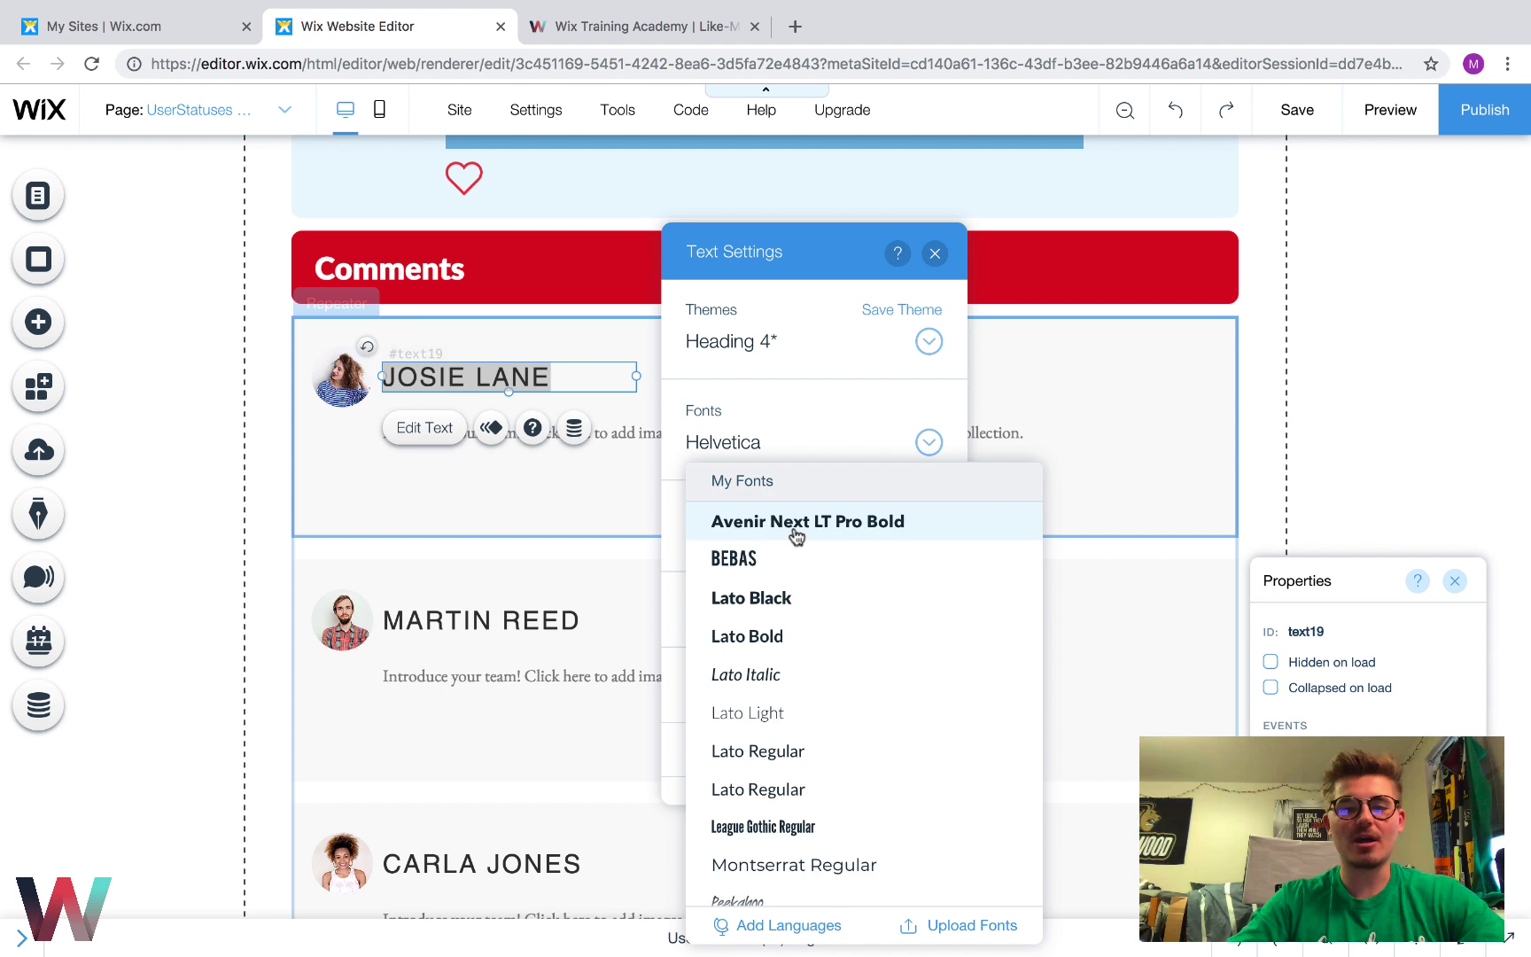
click(786, 599)
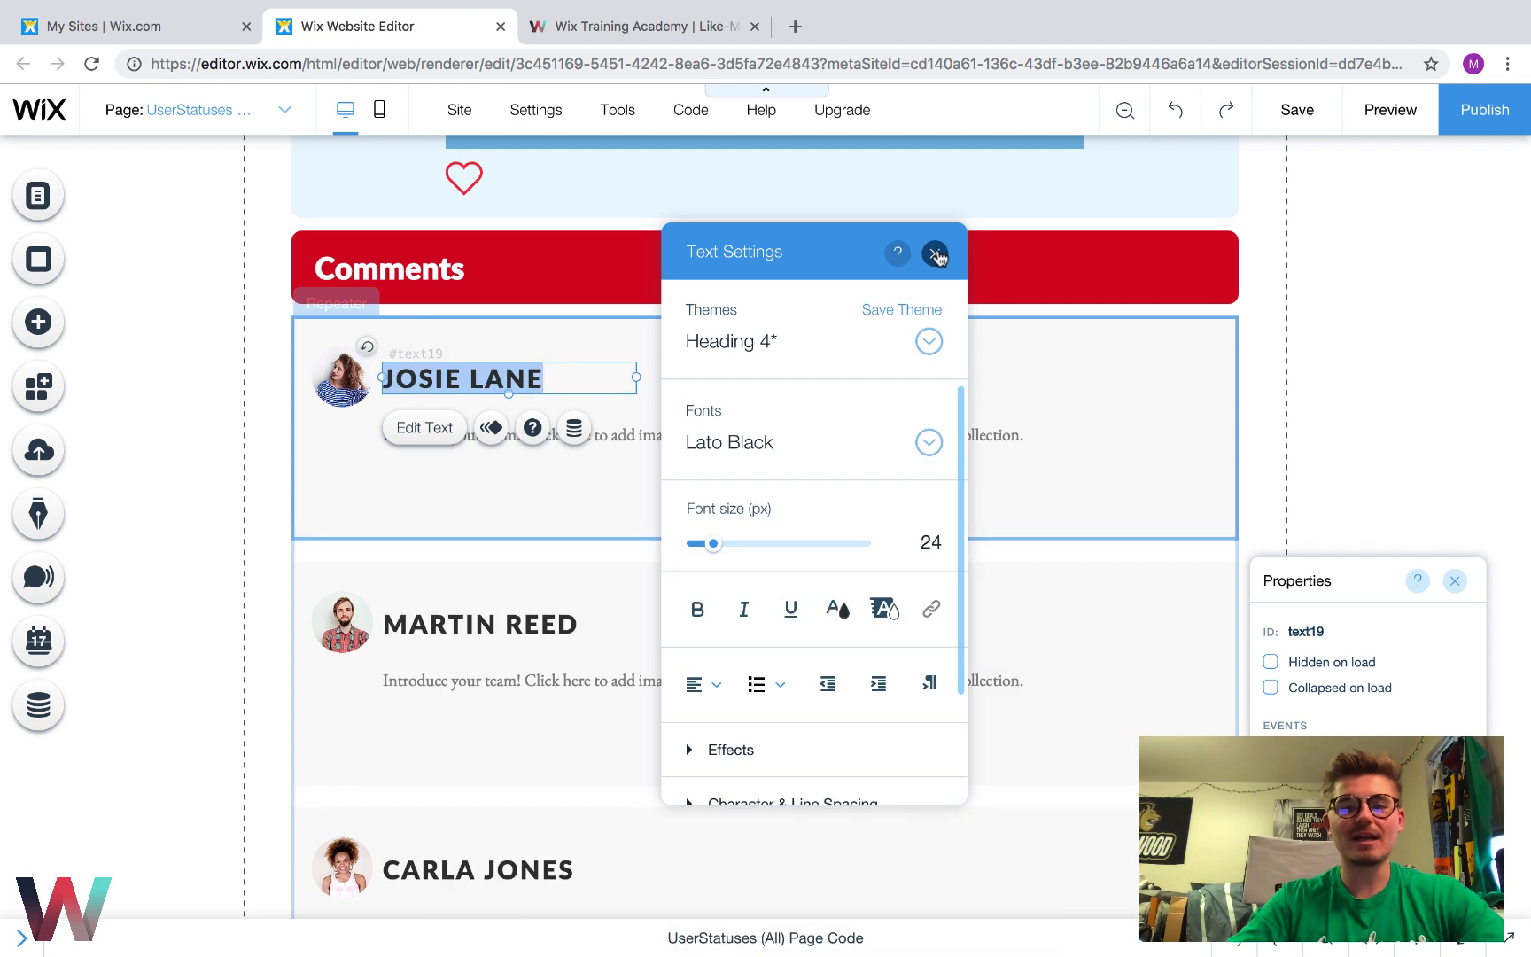
click(934, 254)
Step: Set the intro description text font to Lato Light
click(693, 407)
double_click(683, 468)
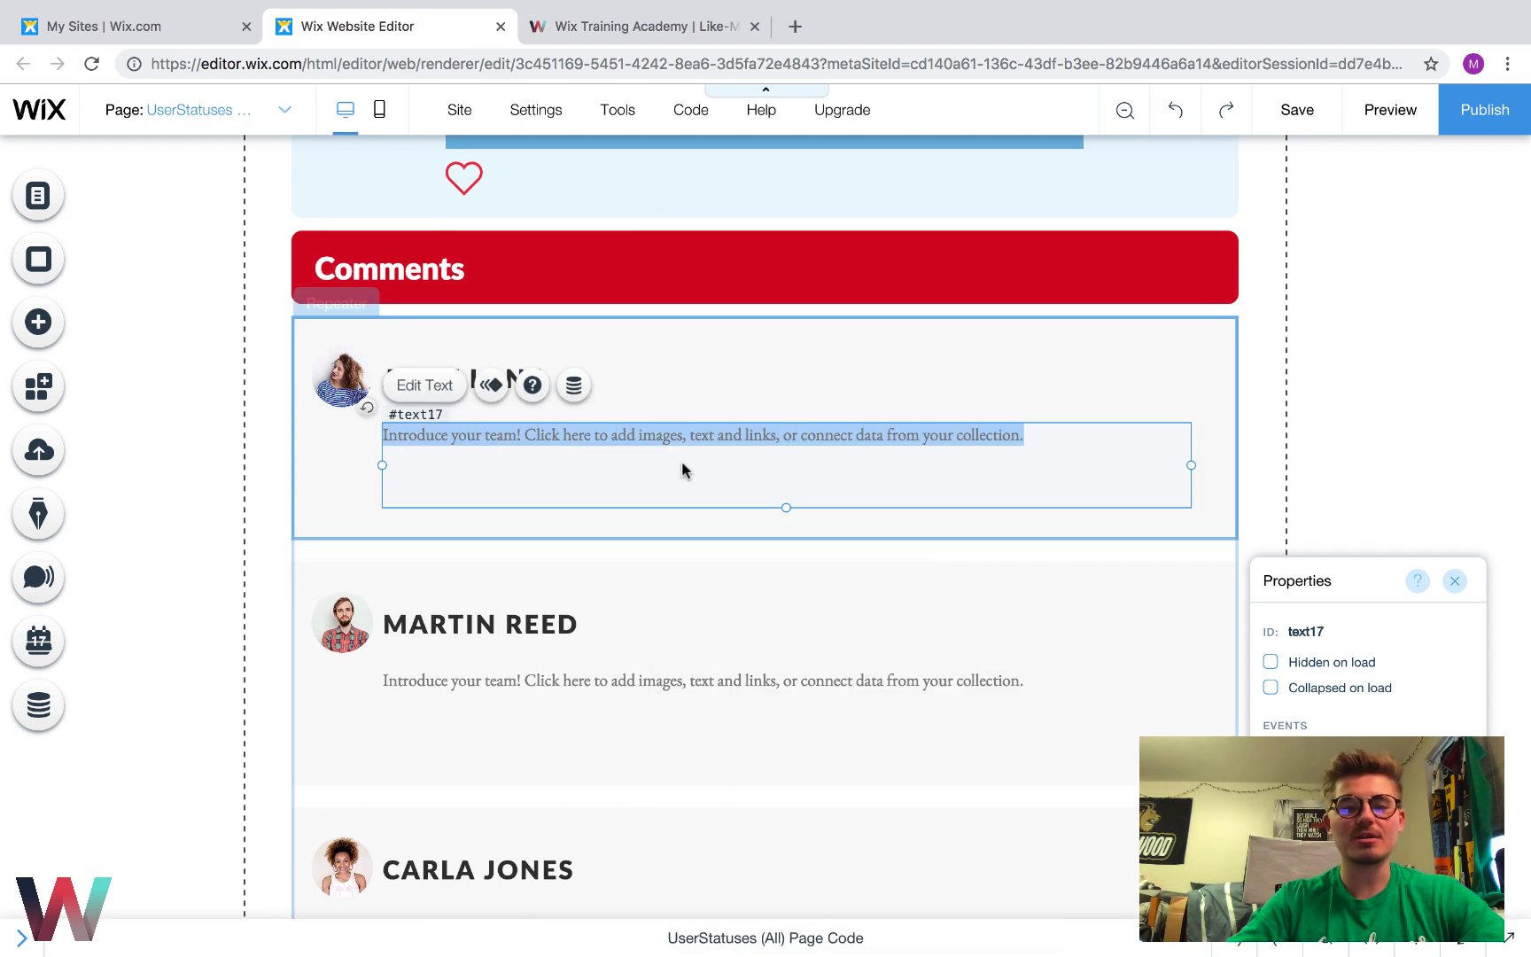
click(1178, 441)
scroll(1264, 639, up, 10)
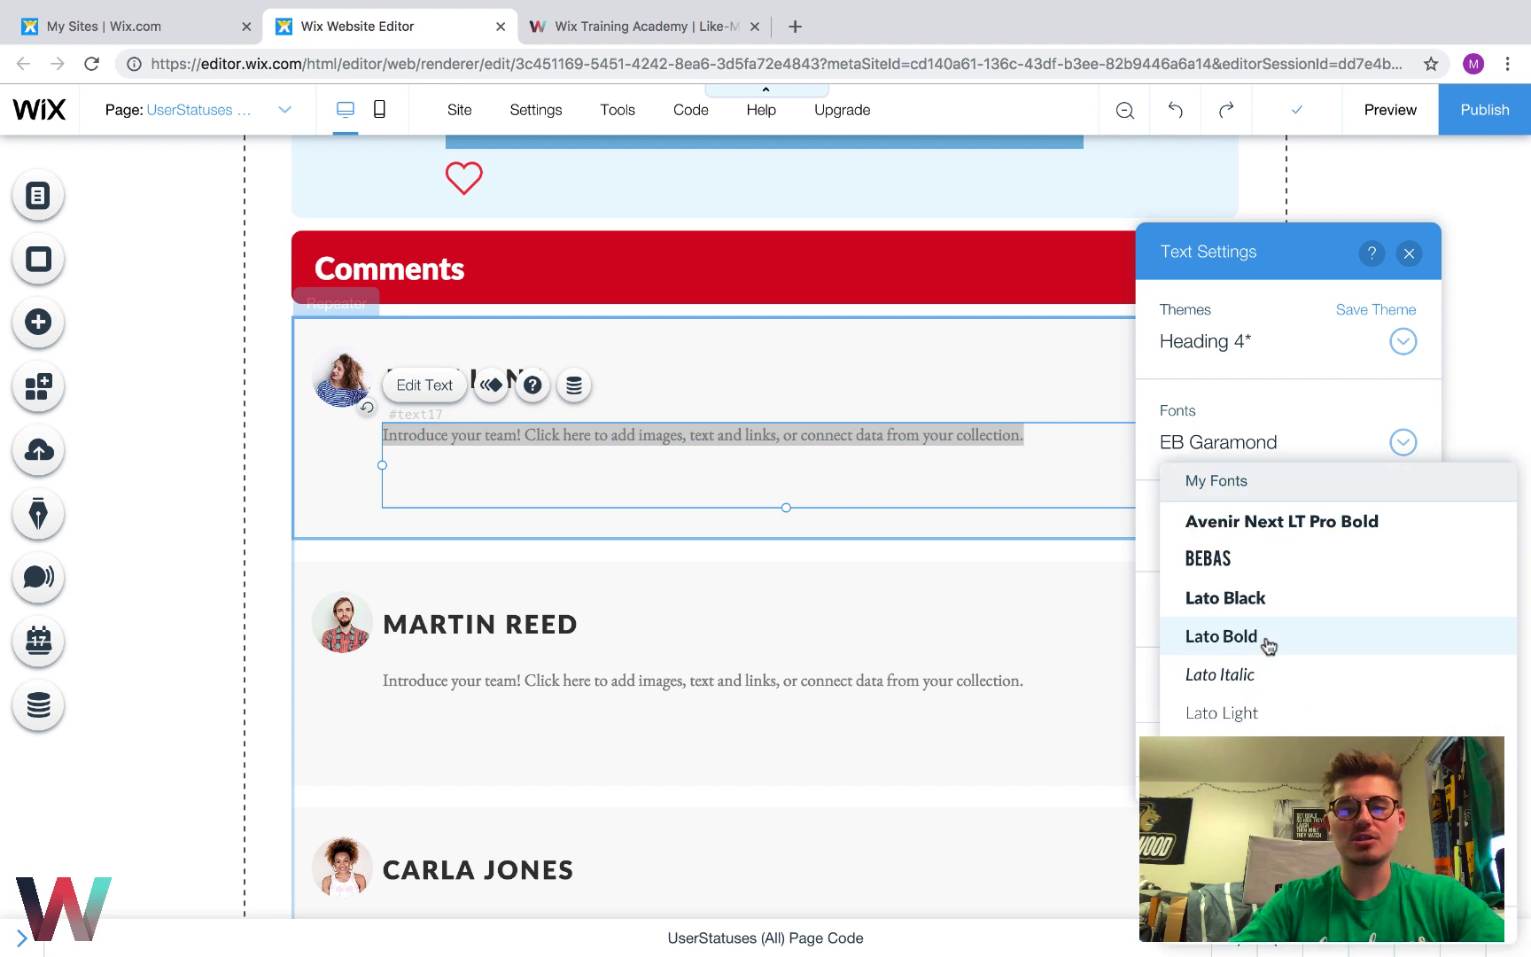
click(1255, 716)
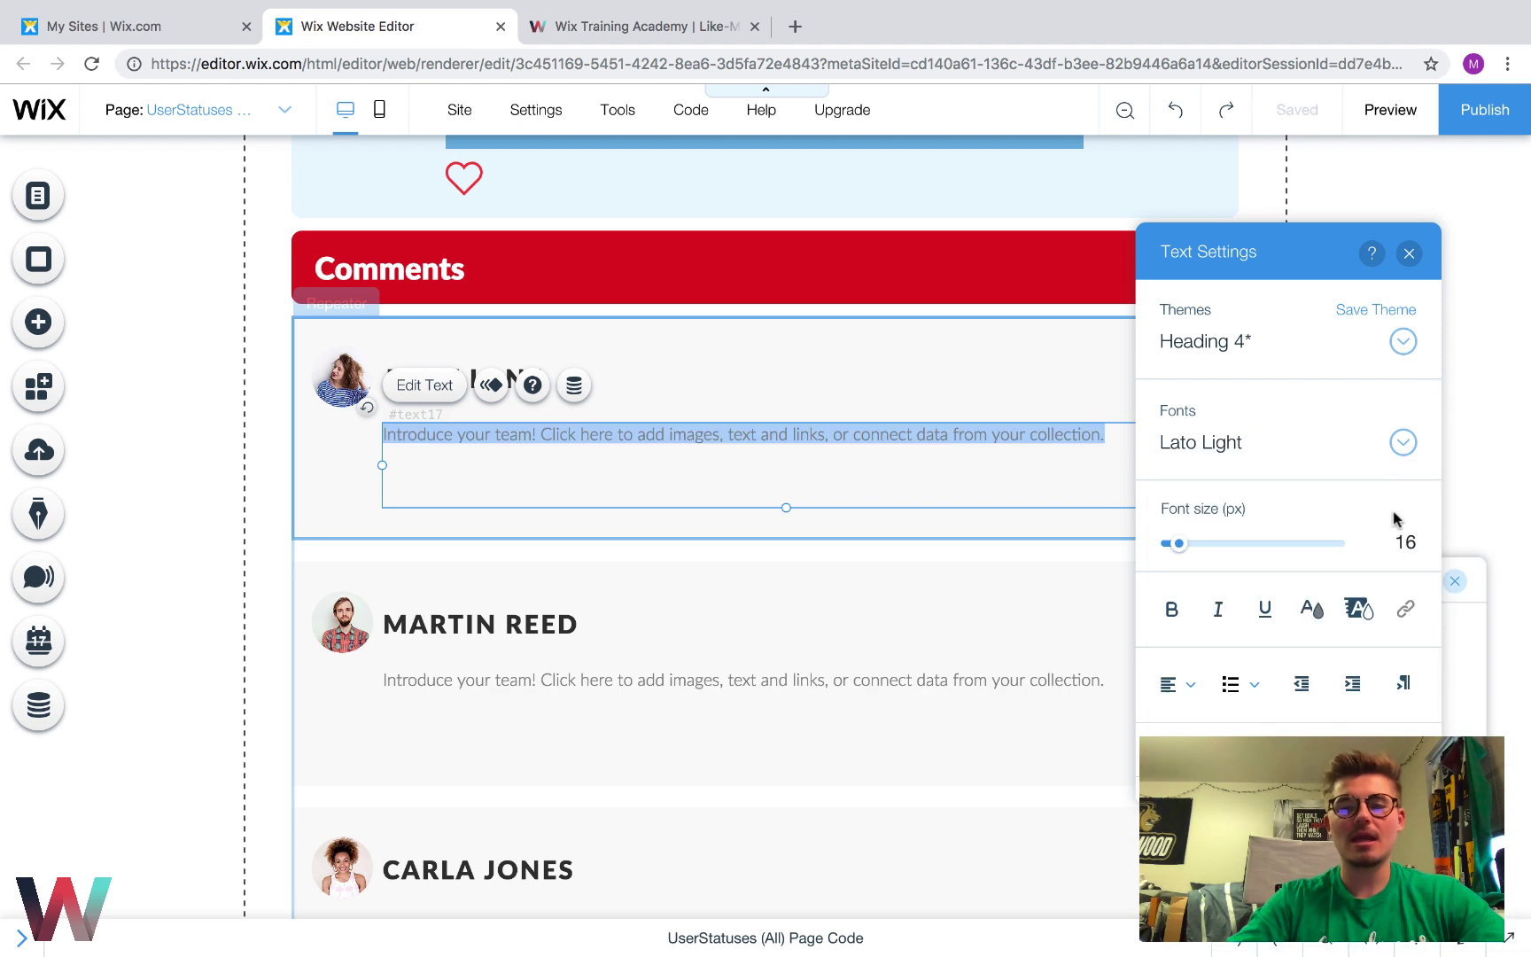
click(1409, 253)
click(1356, 394)
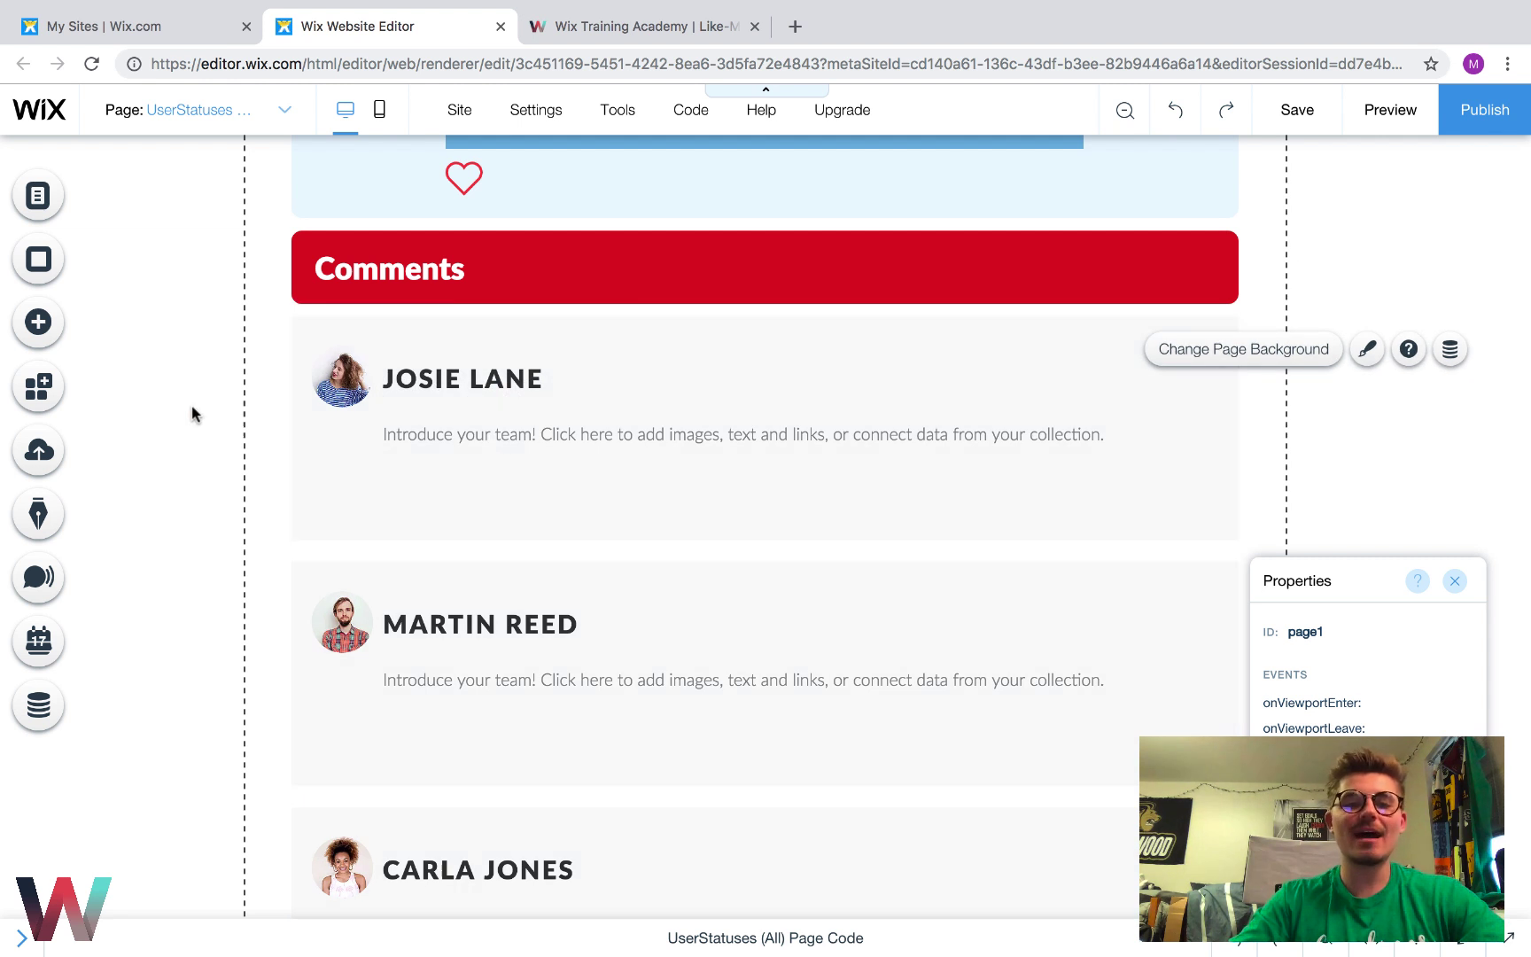
Step: Add a dataset to the UserStatuses page and connect it to the Comments collection
click(451, 499)
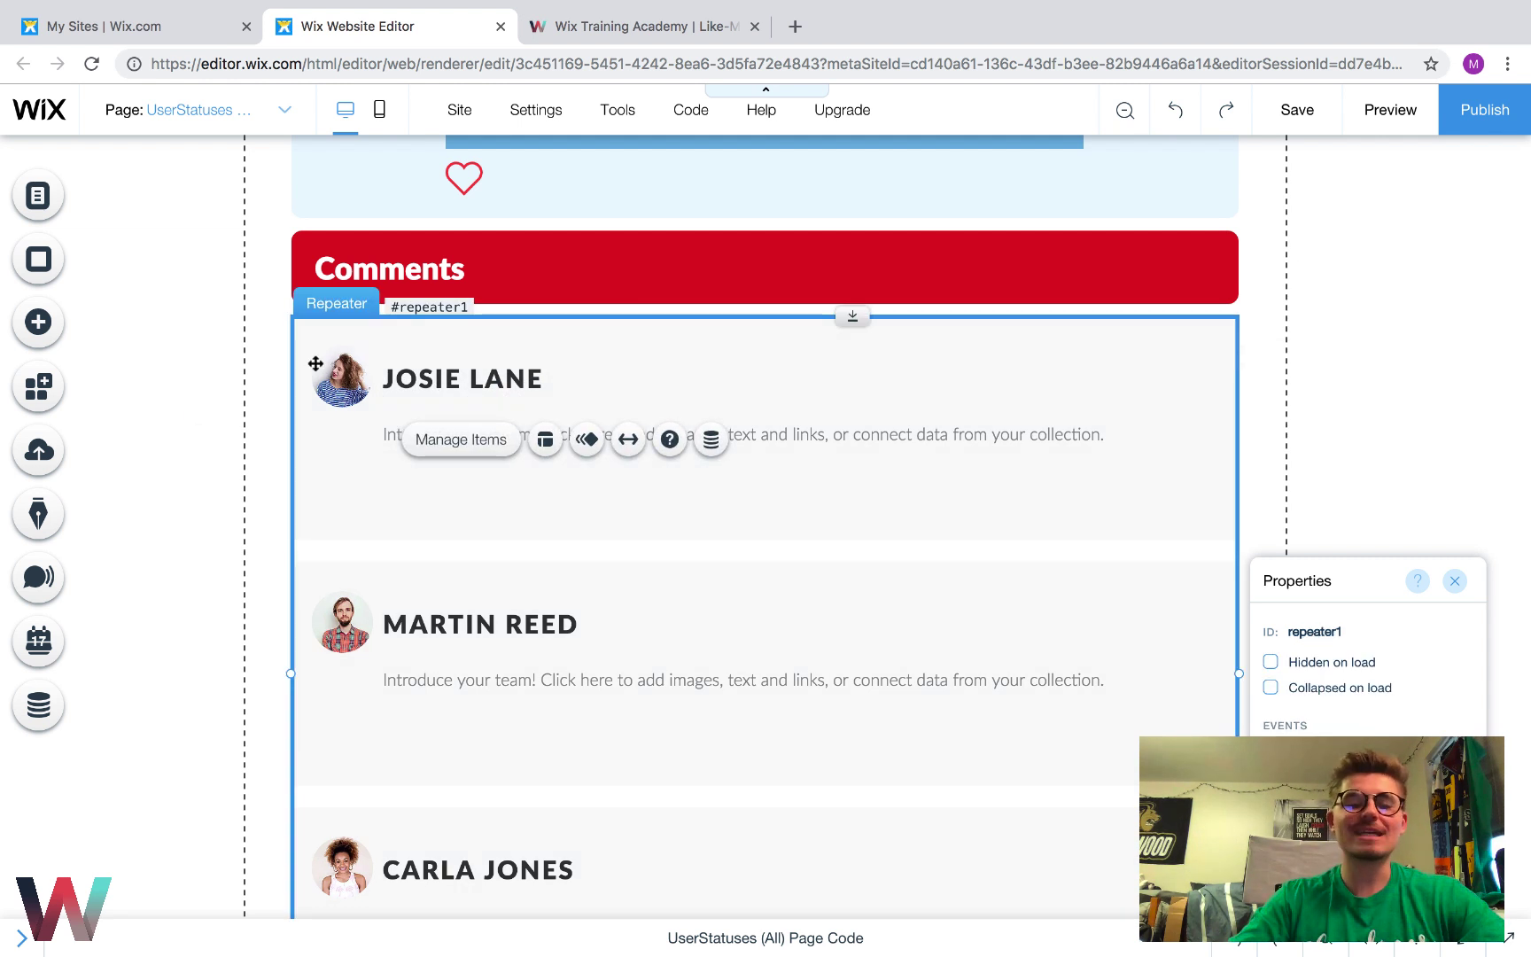
click(40, 335)
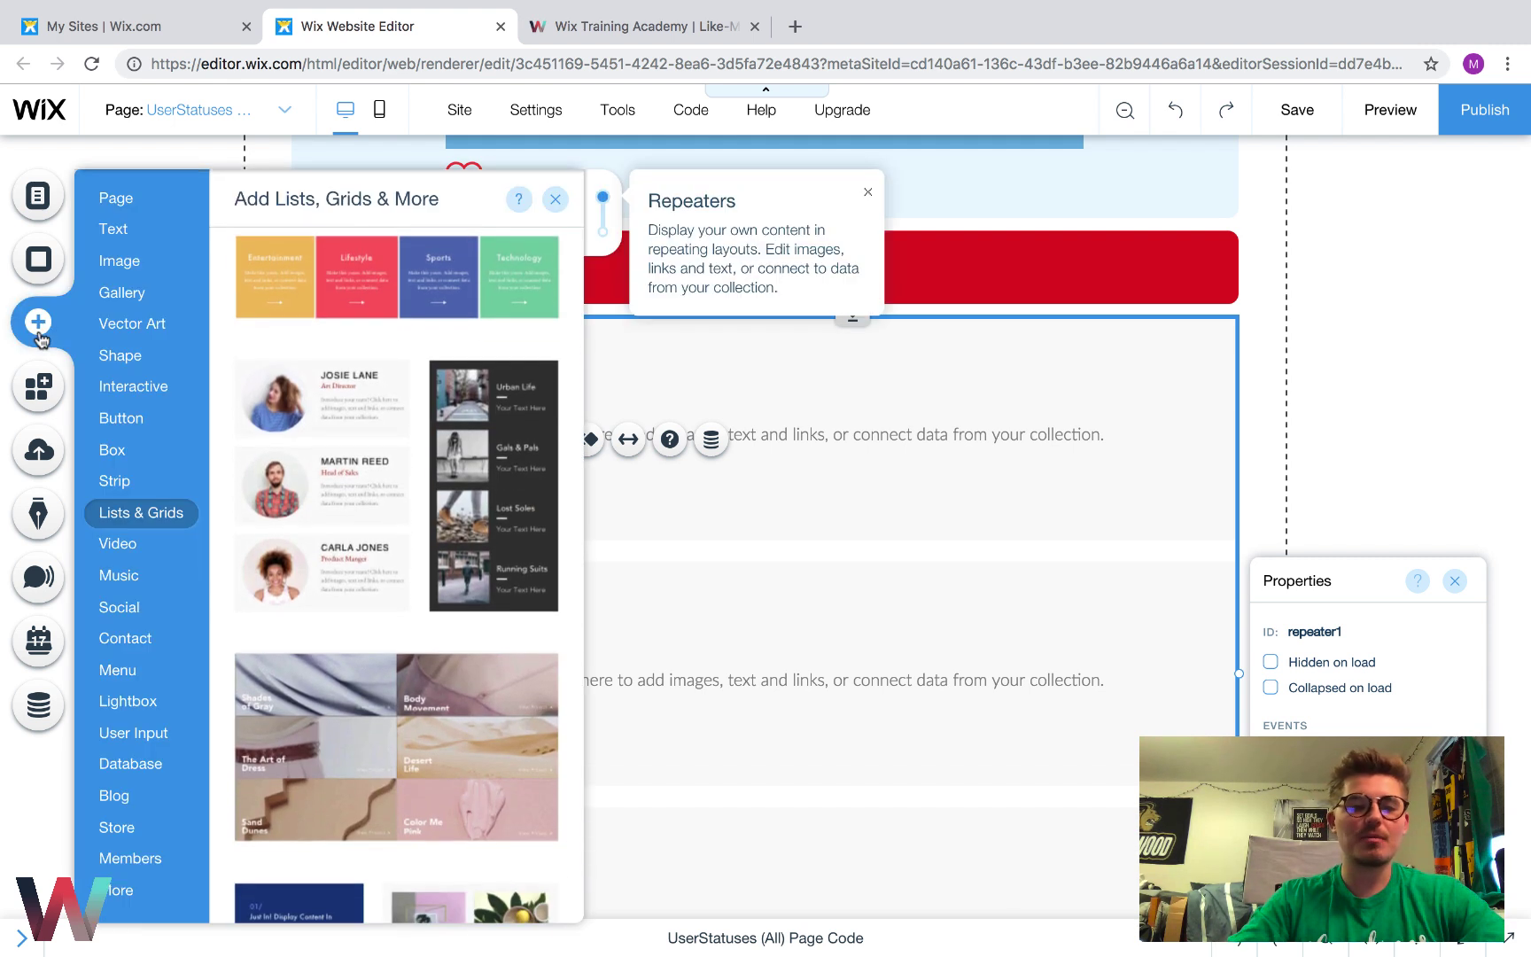
click(150, 767)
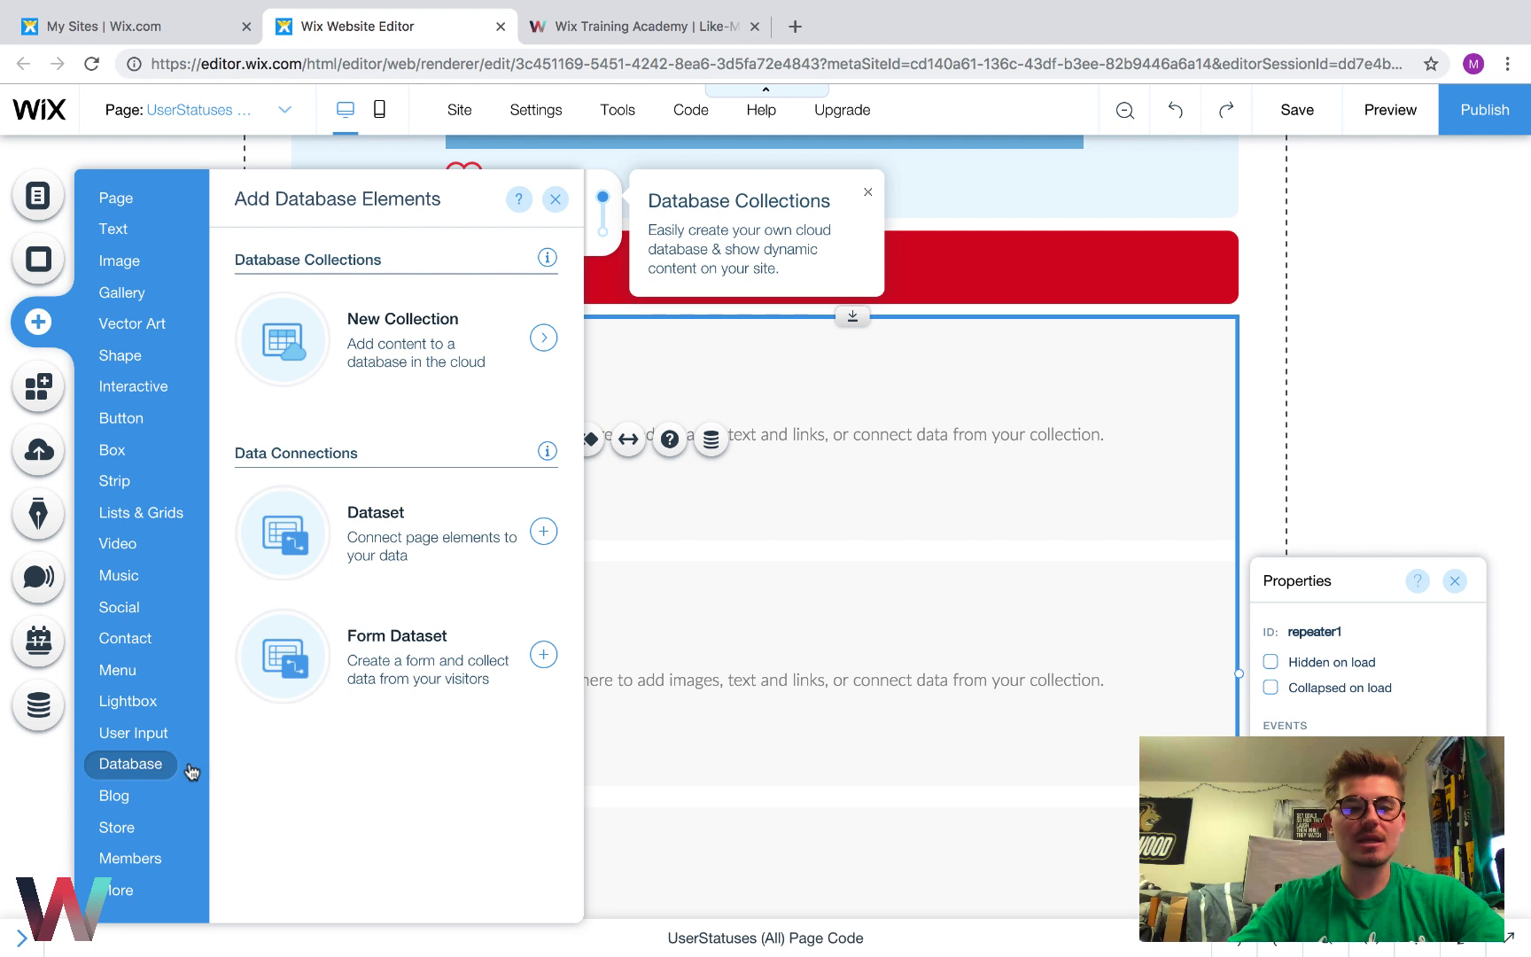
click(420, 559)
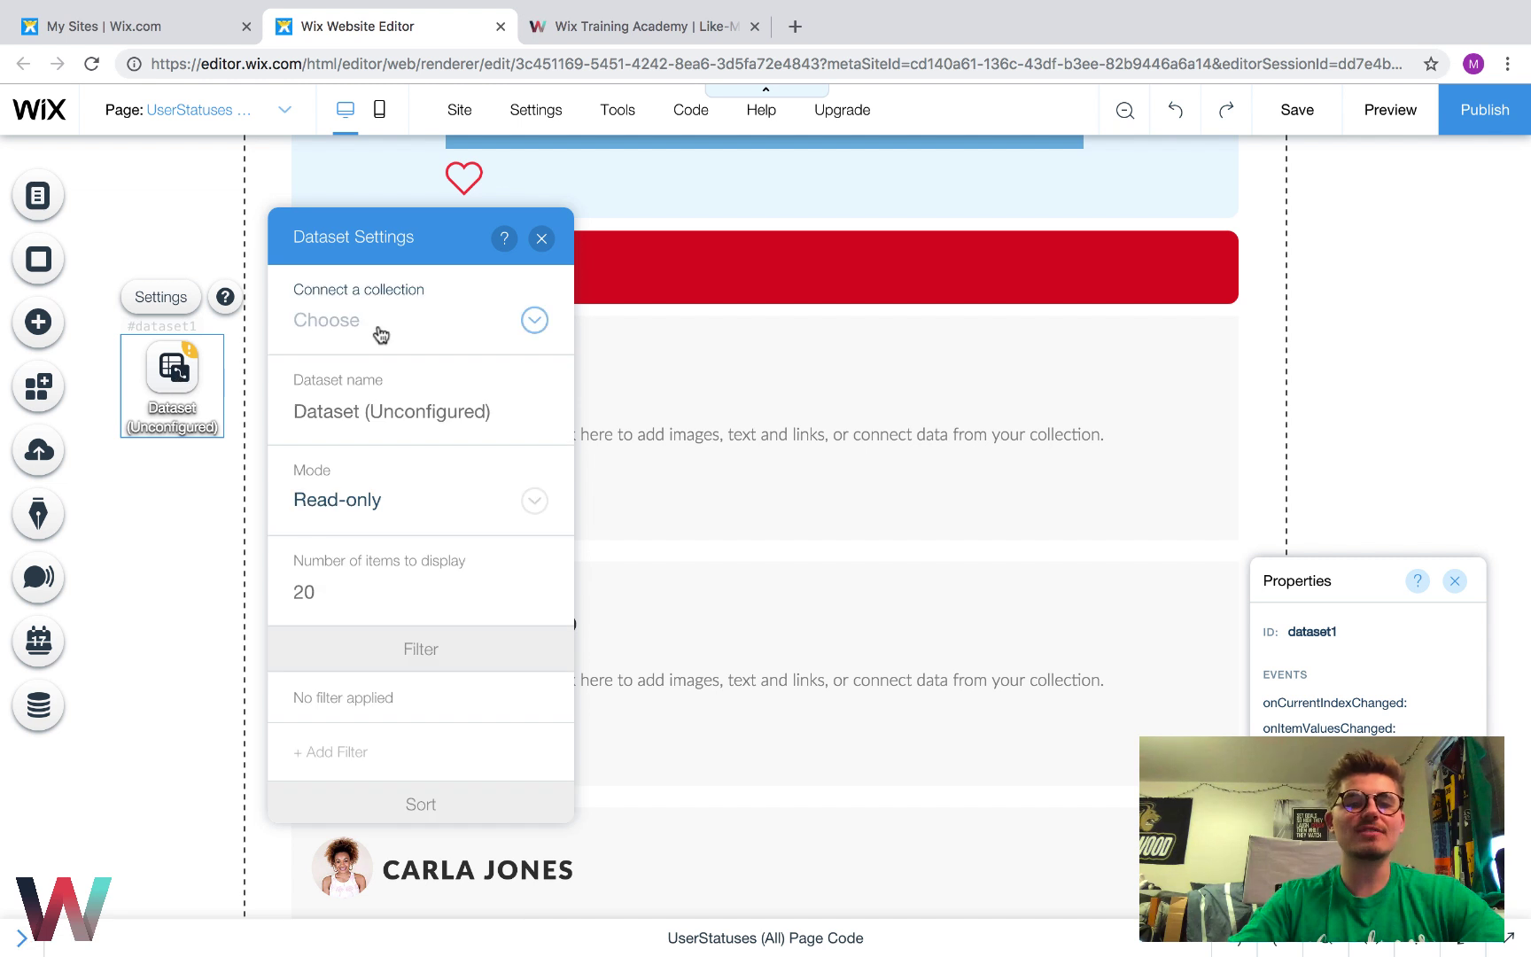
click(381, 332)
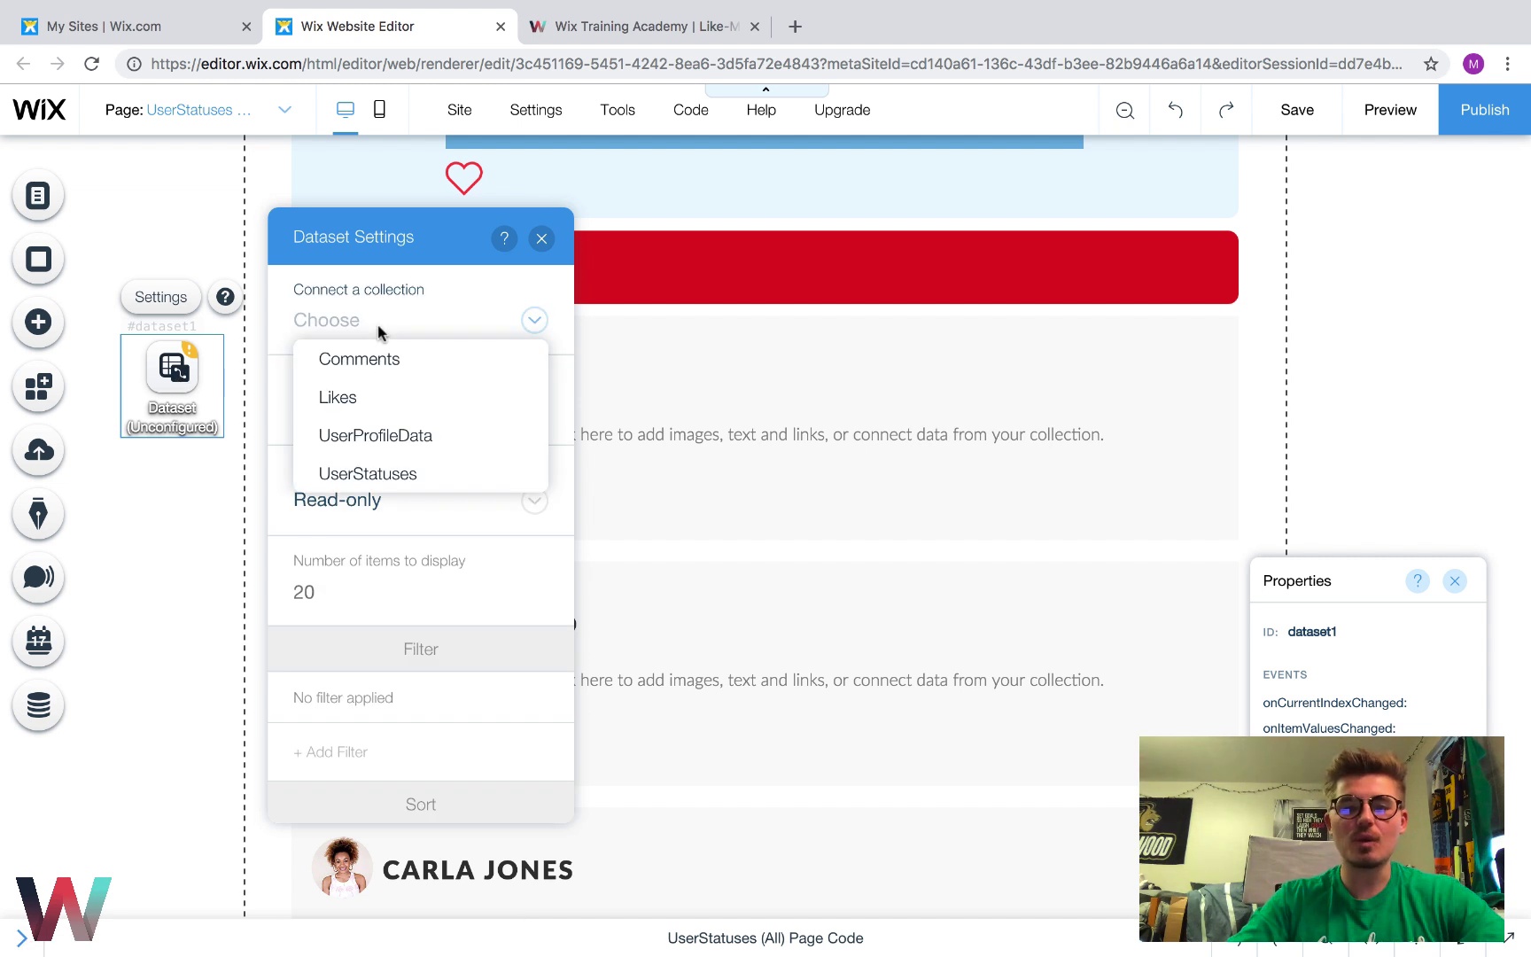
click(388, 358)
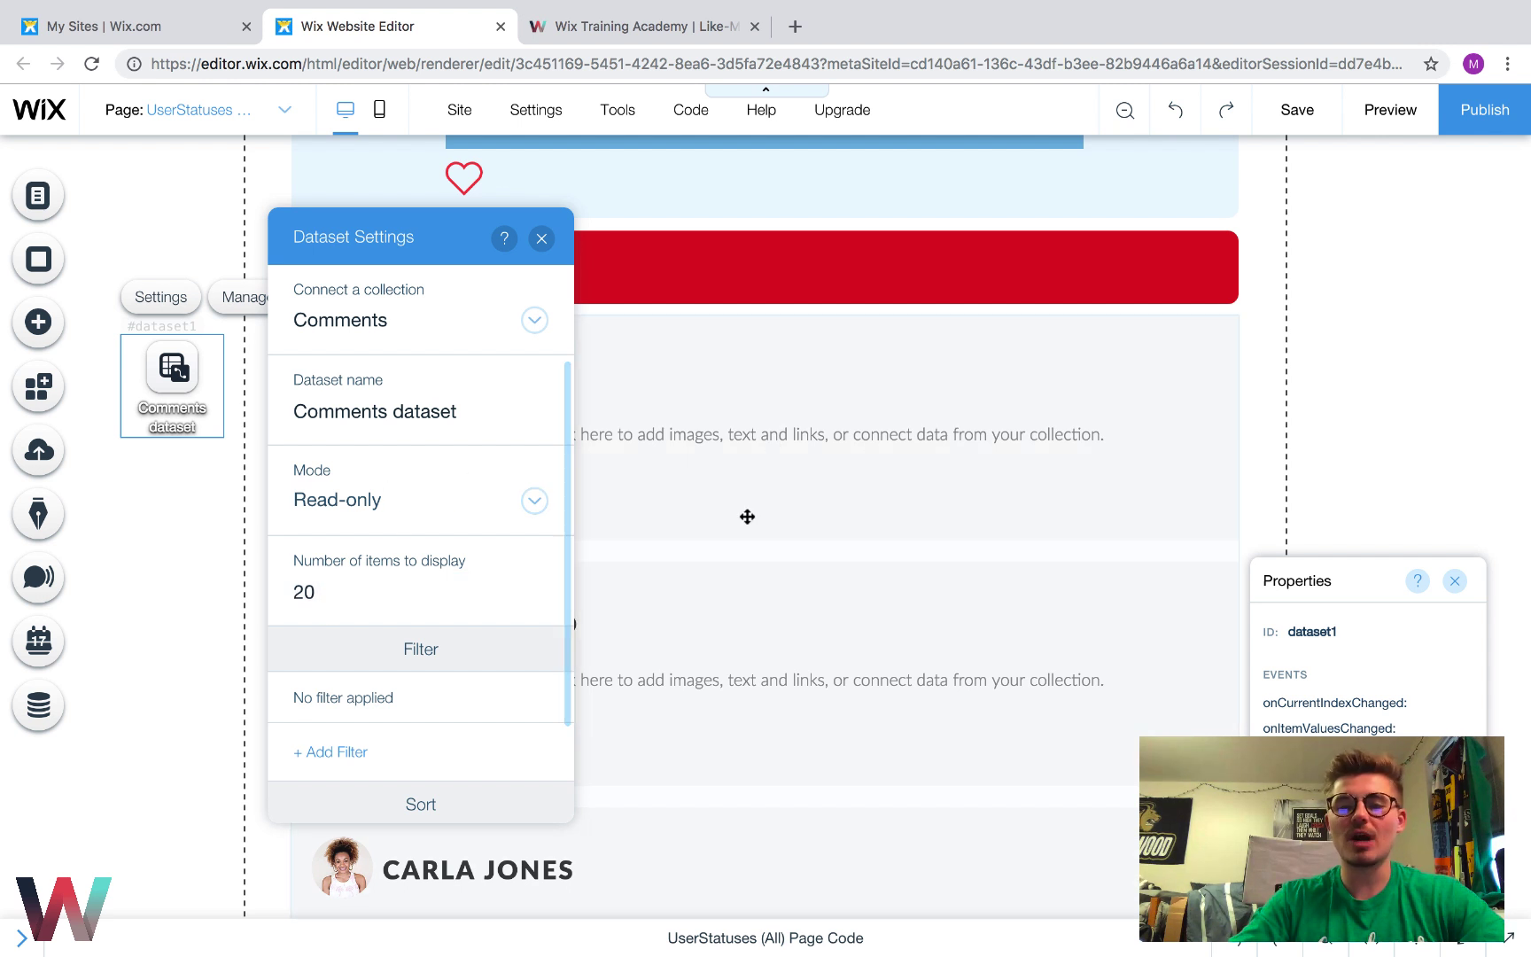
click(337, 598)
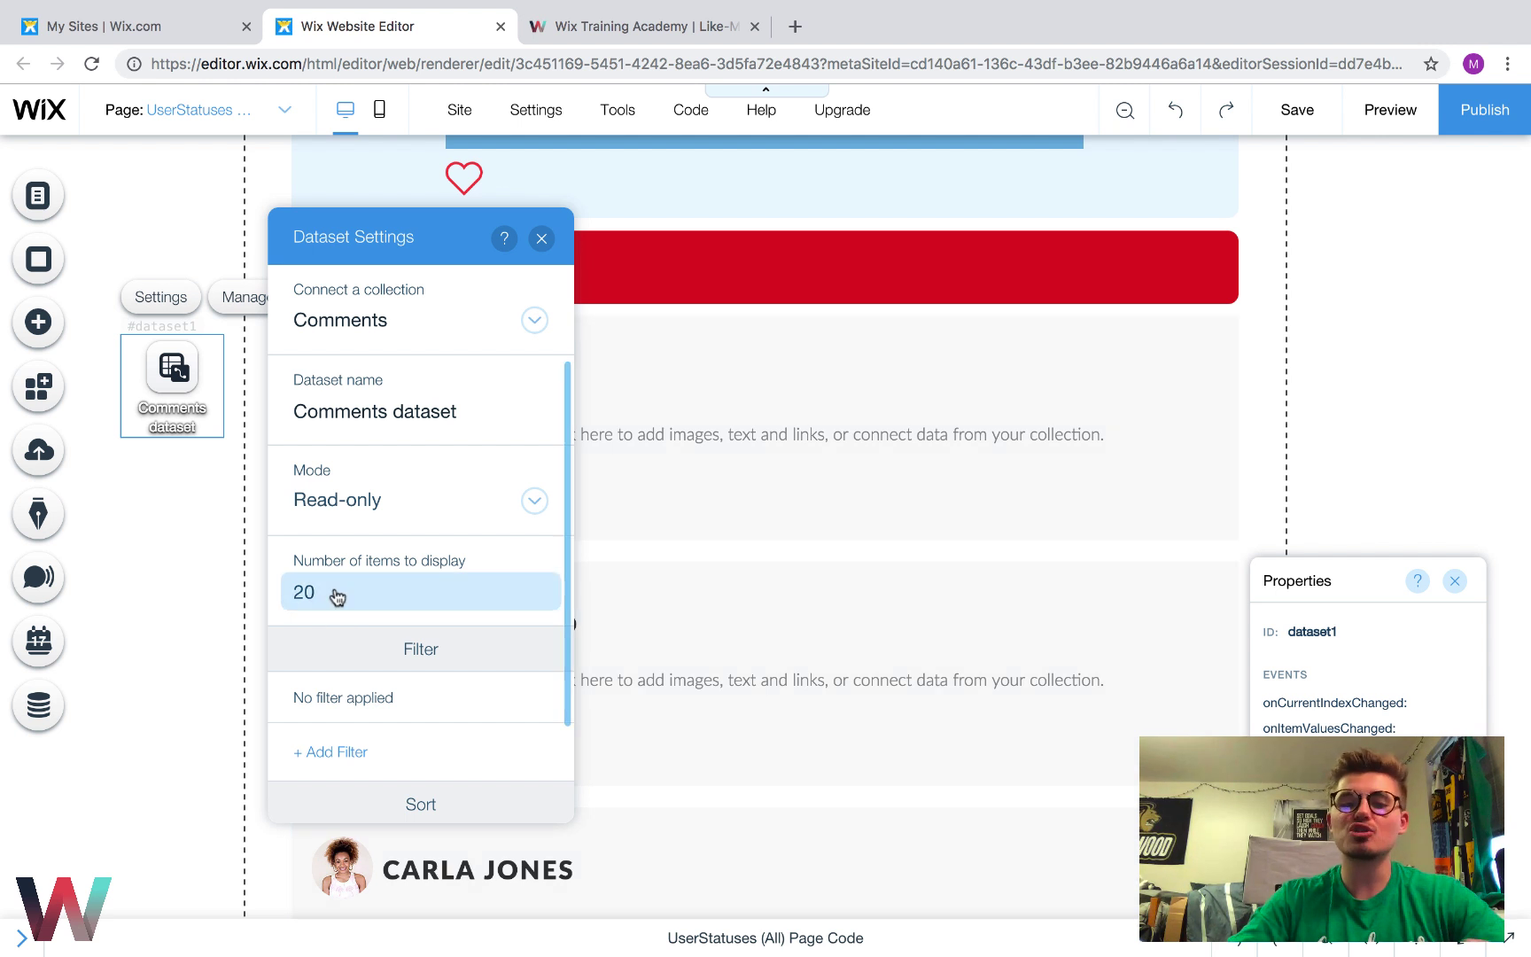
click(328, 598)
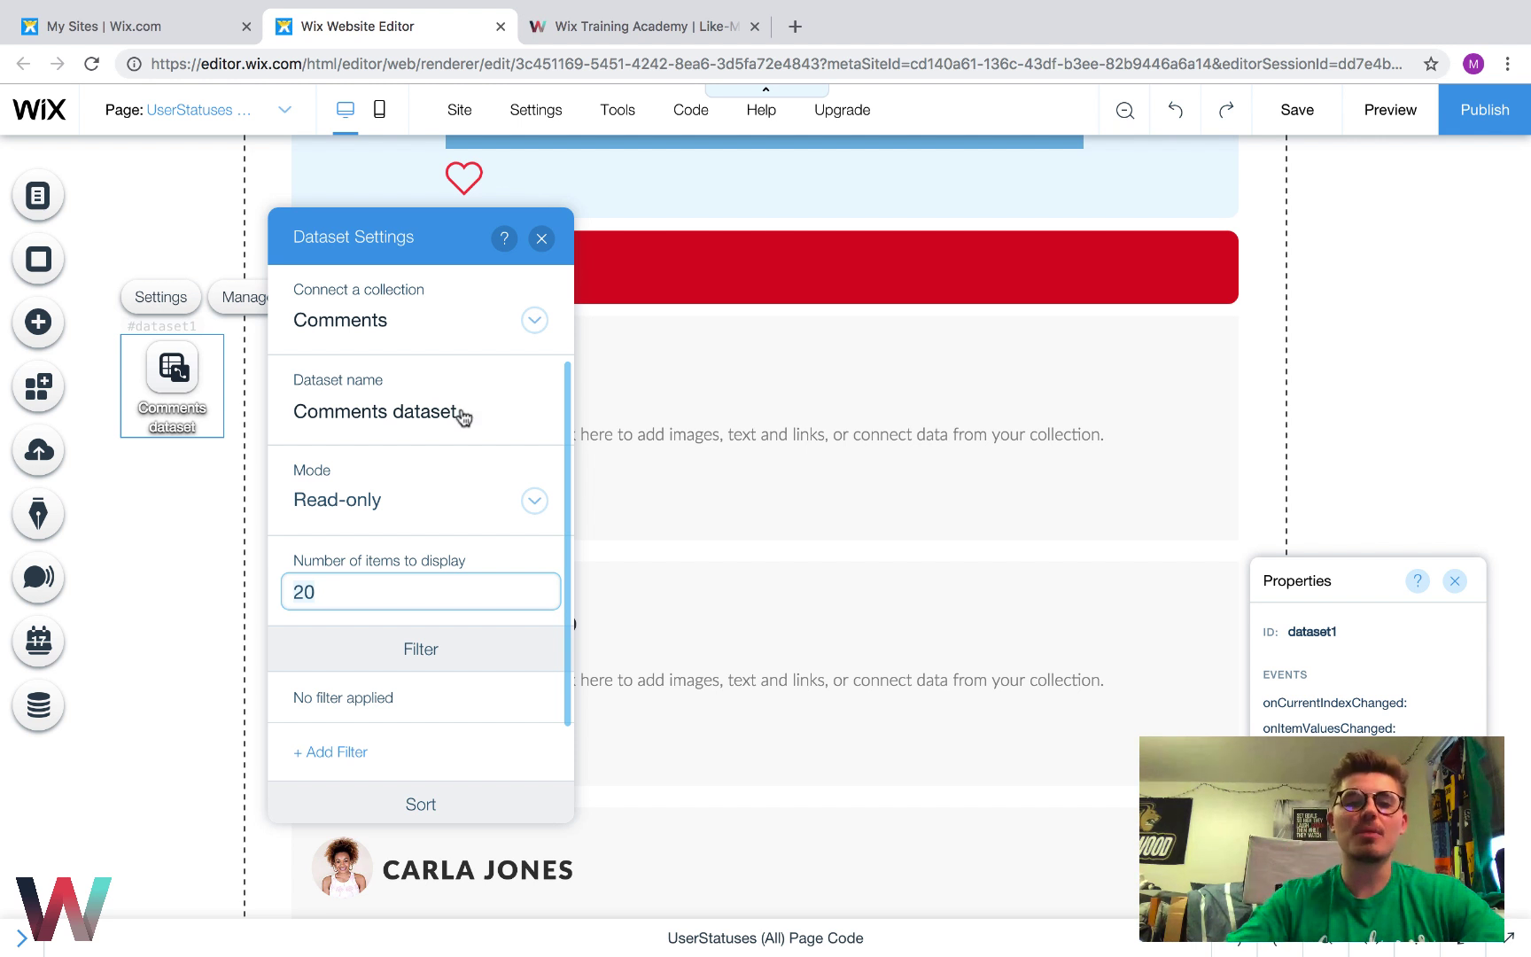
click(541, 239)
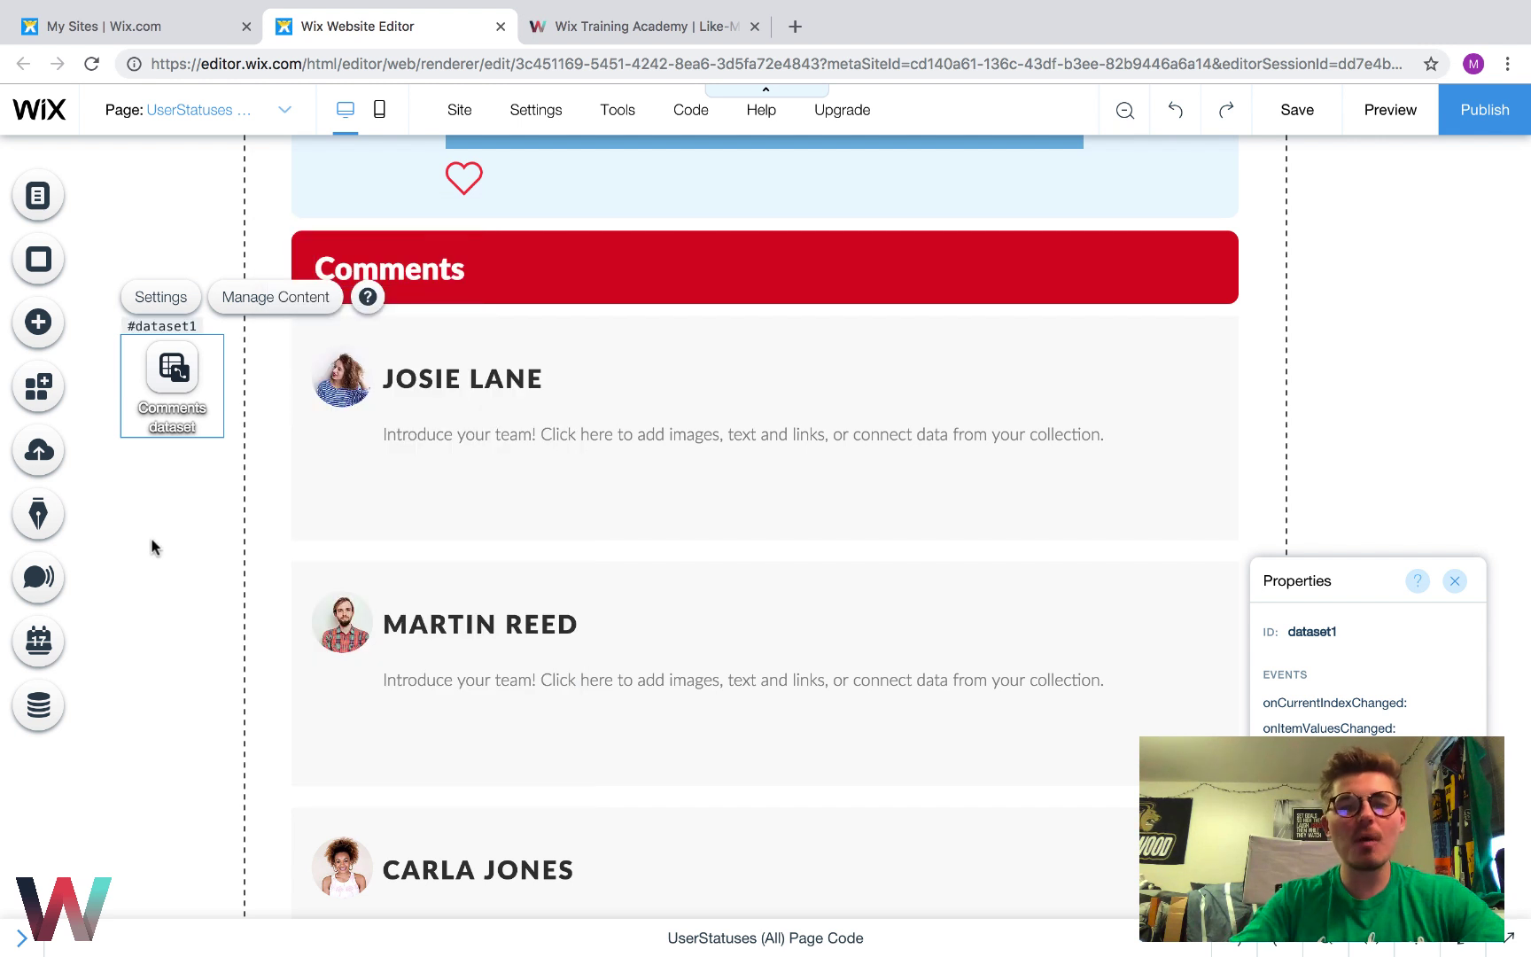
click(344, 382)
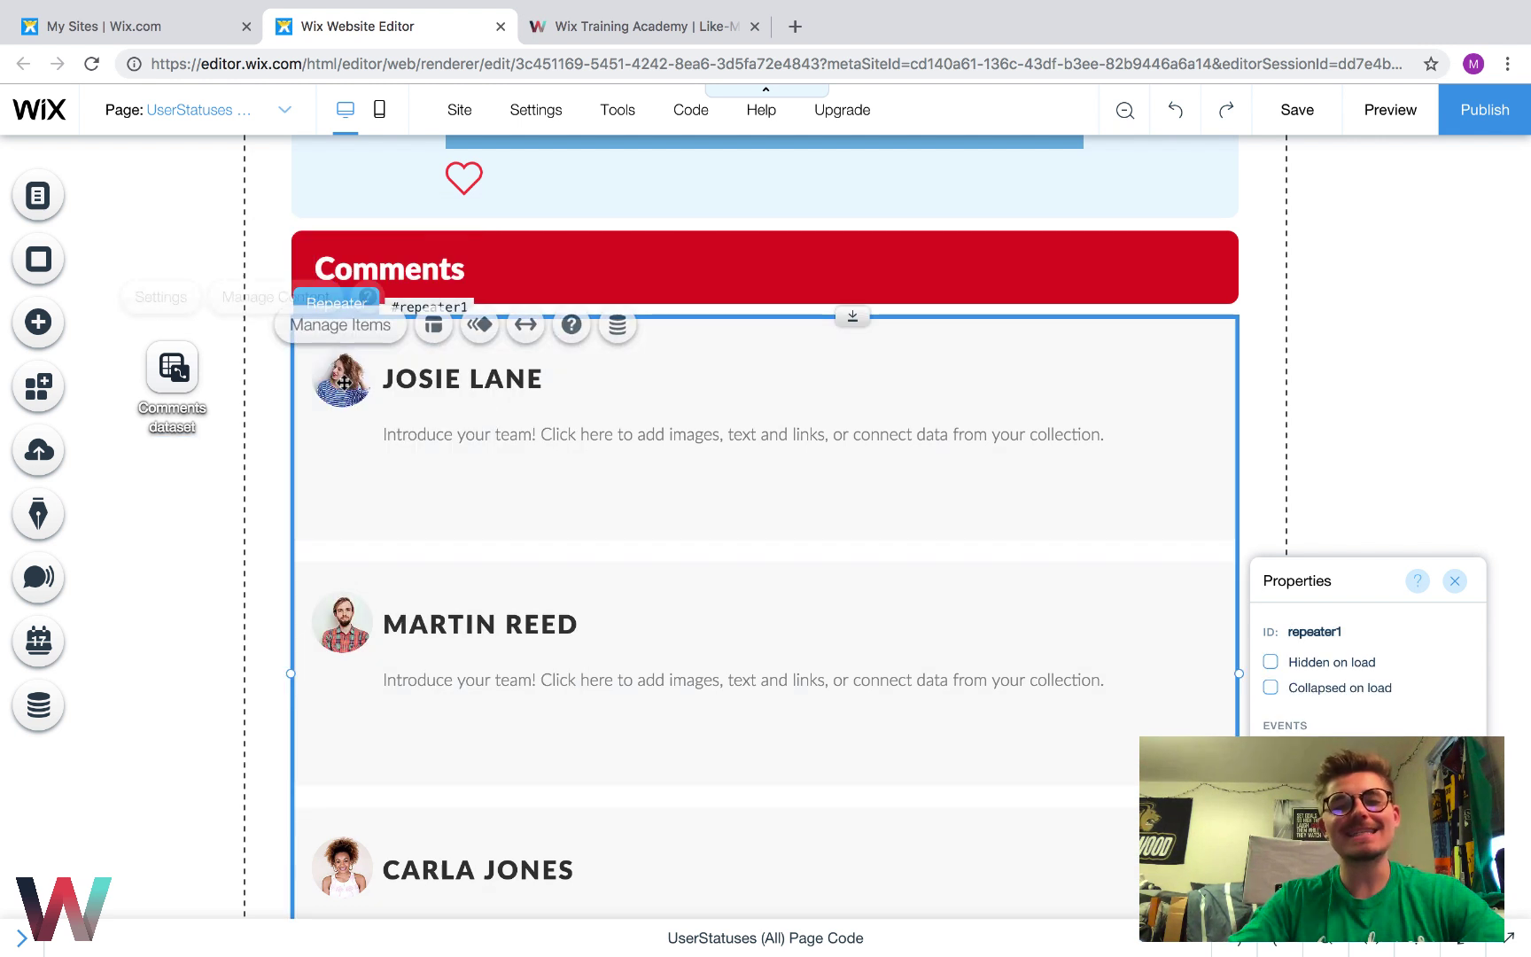
click(334, 379)
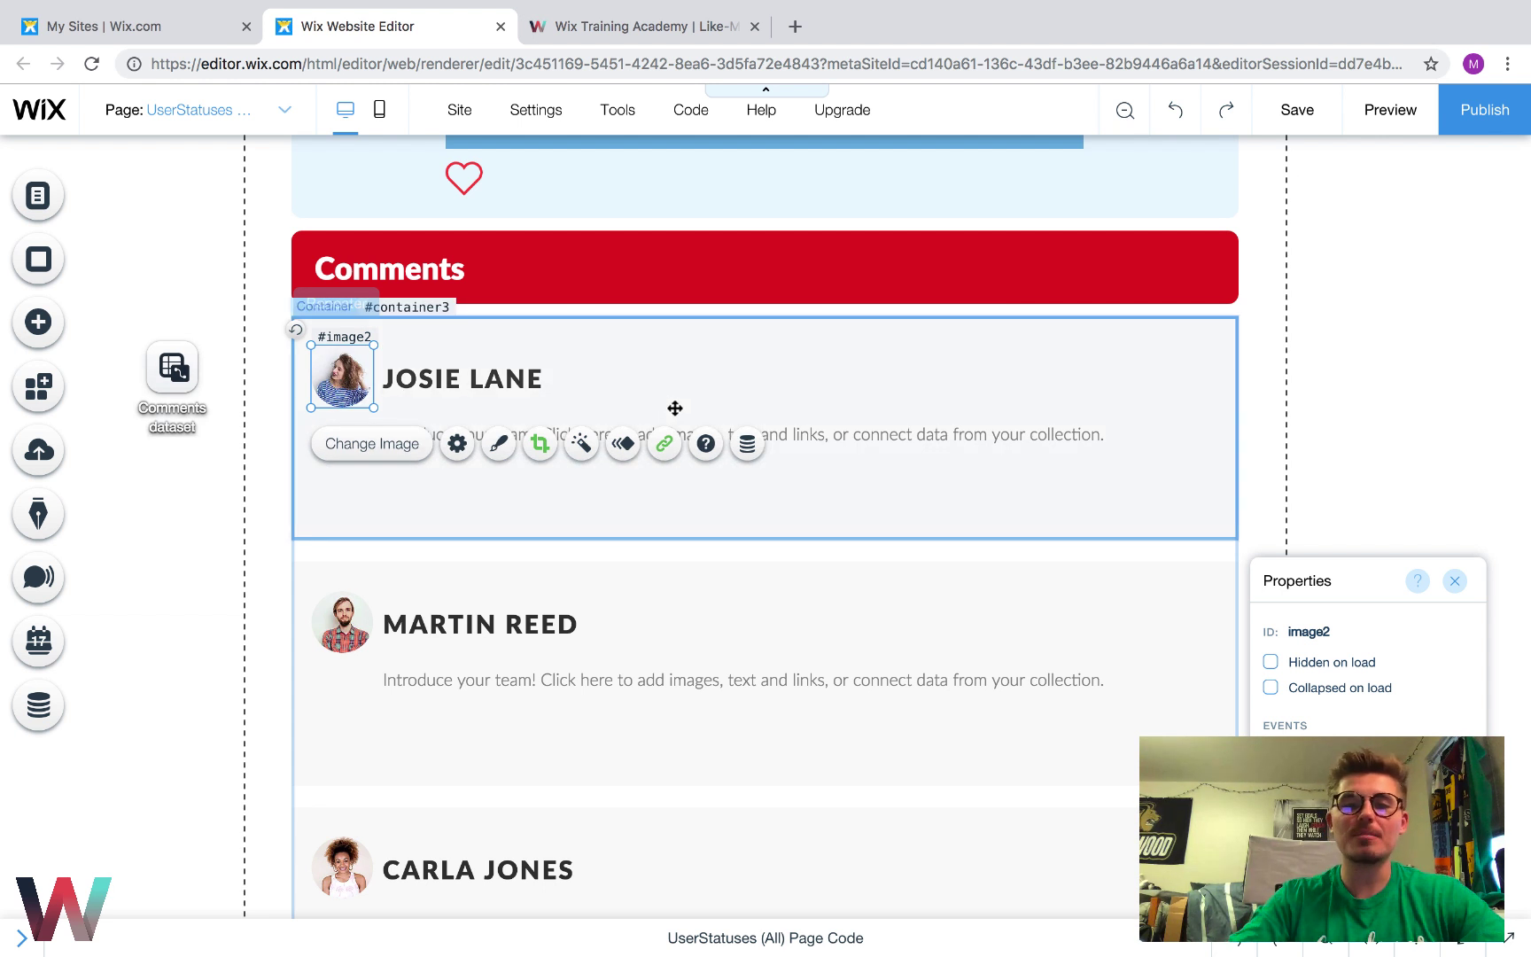
click(747, 445)
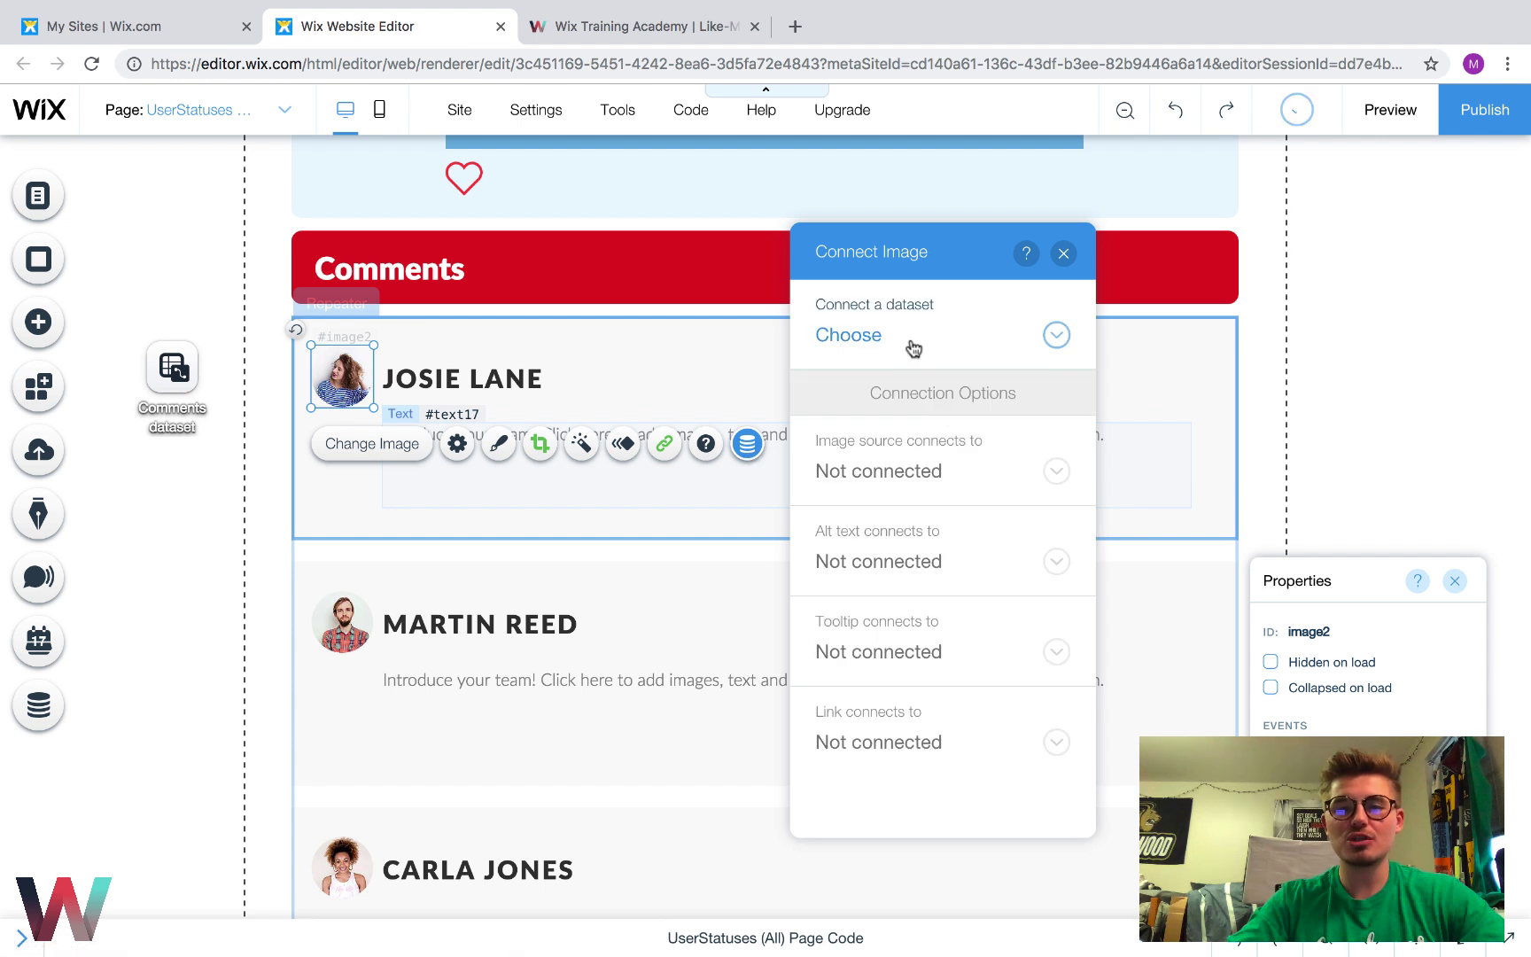
click(913, 348)
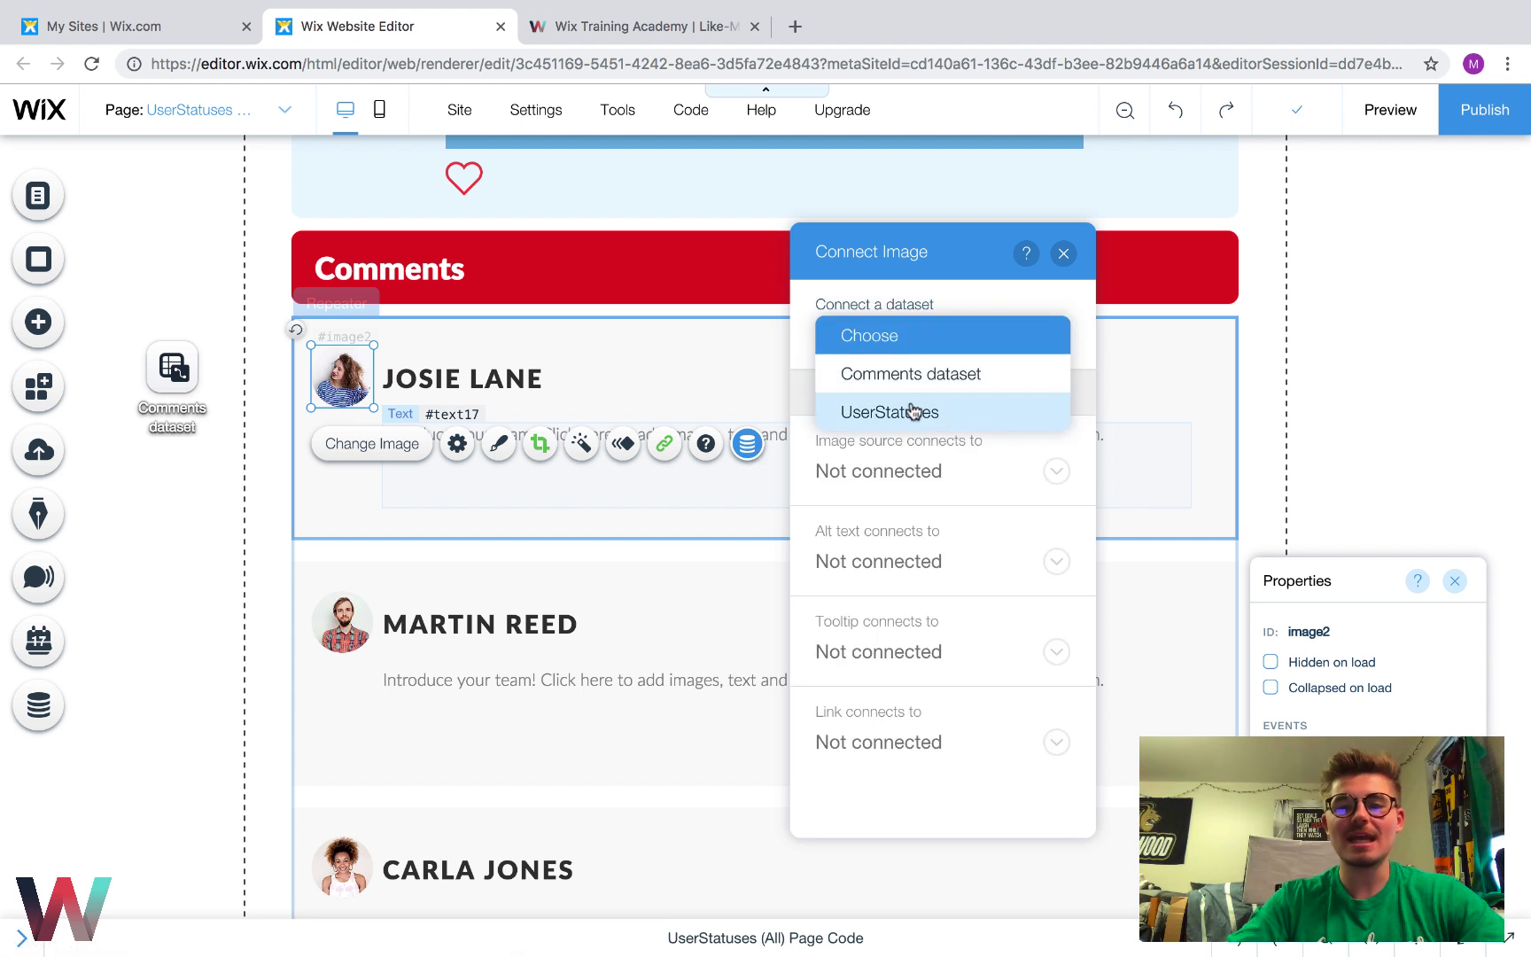
click(910, 376)
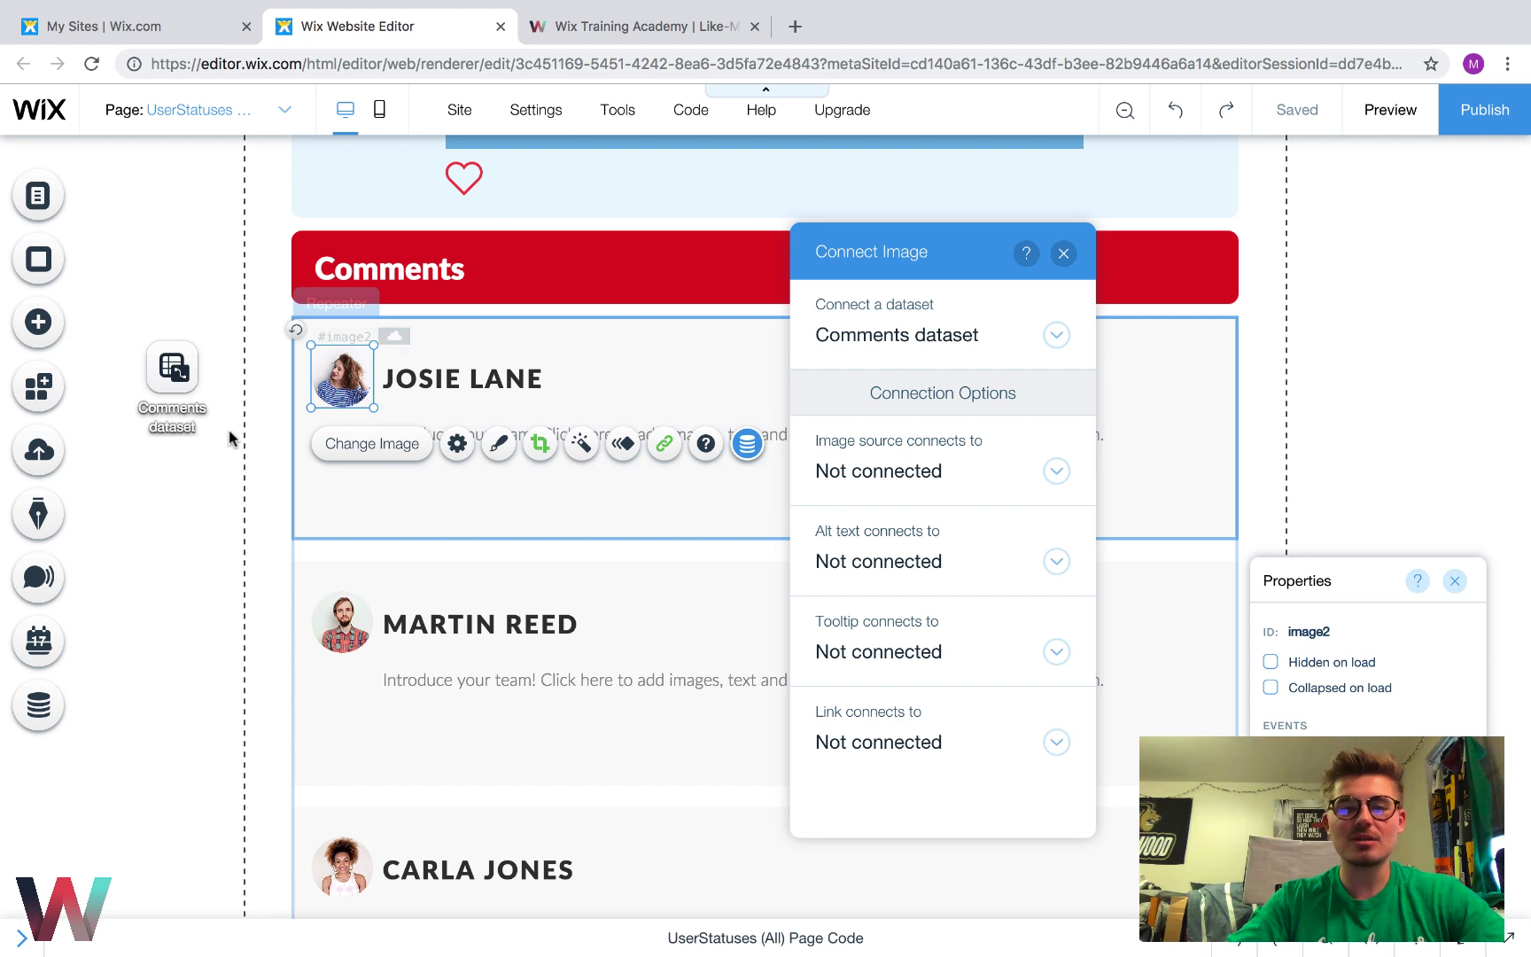
click(928, 477)
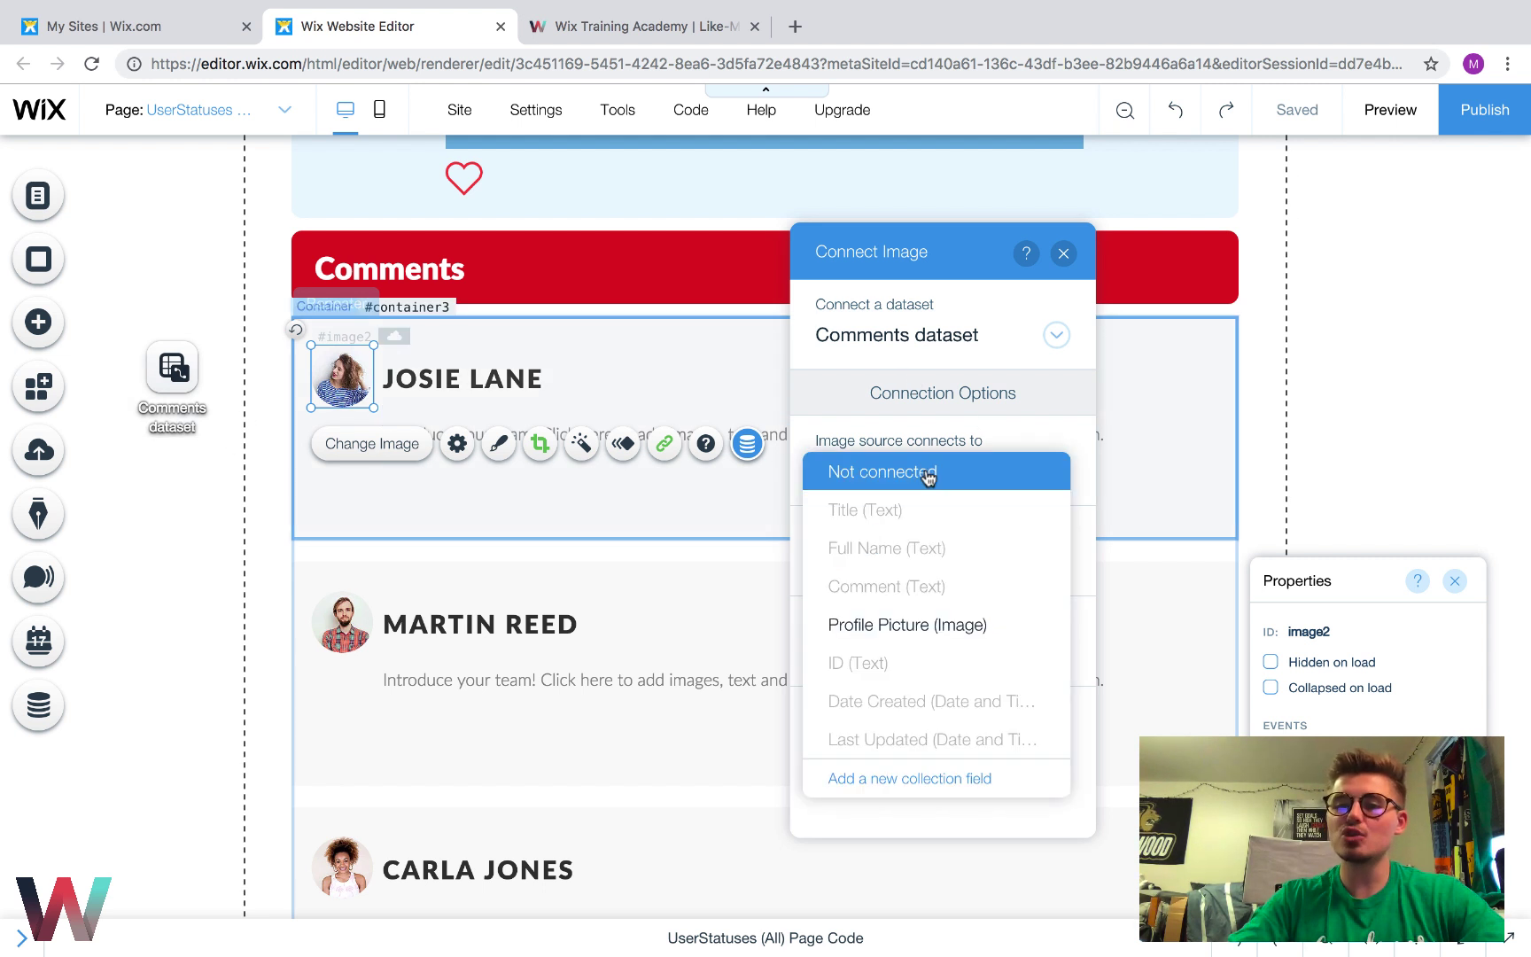
click(902, 625)
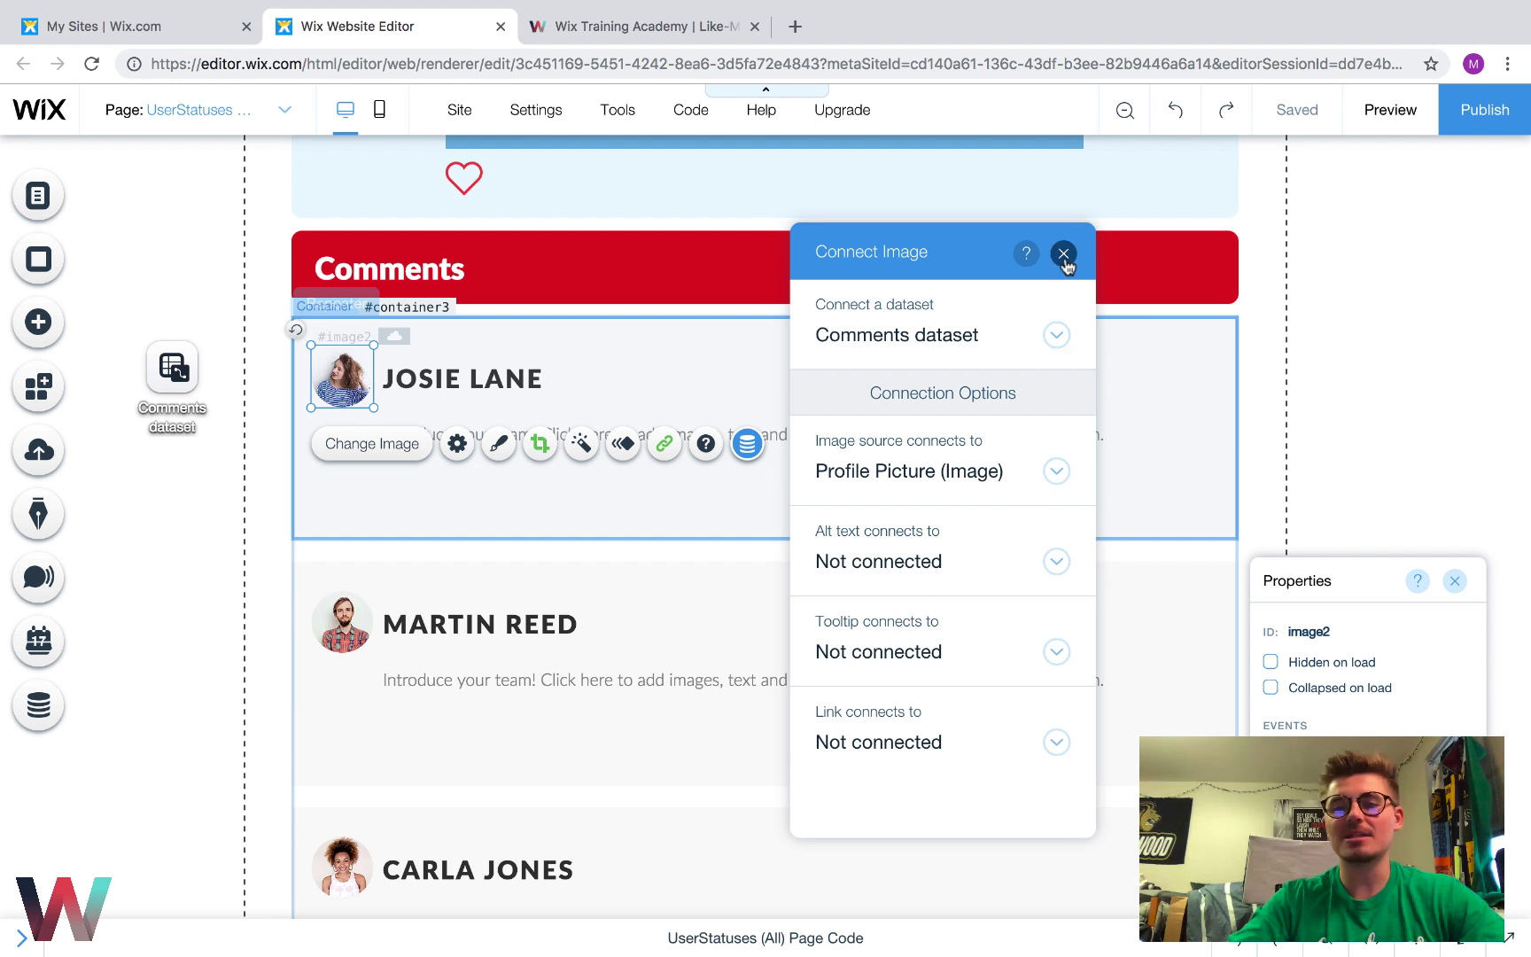
click(1063, 255)
click(498, 381)
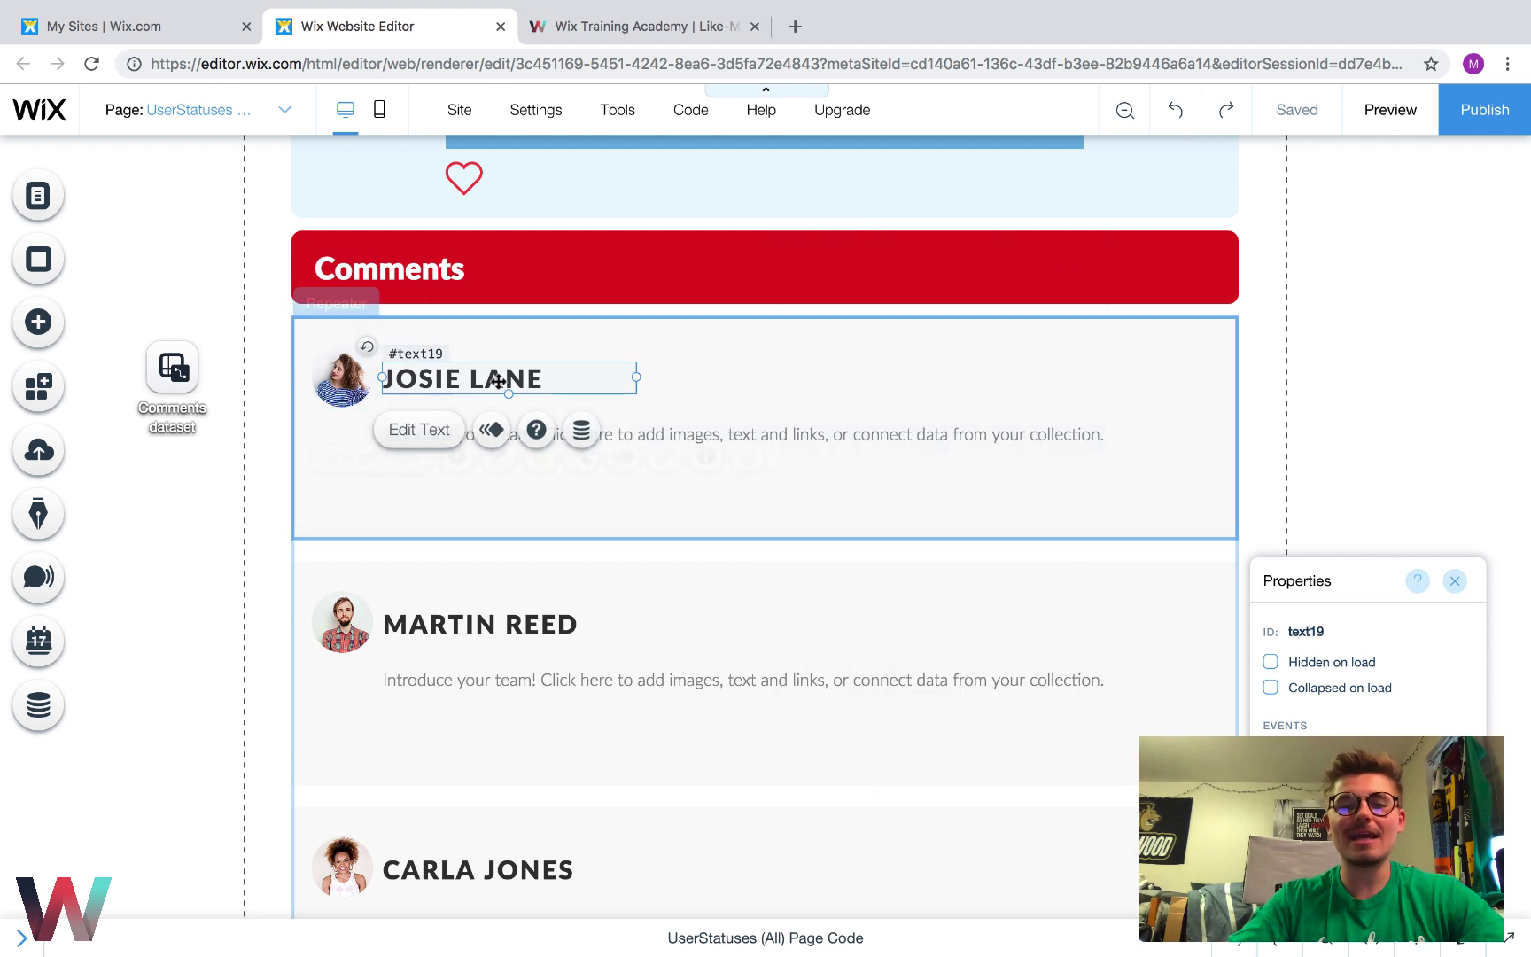
click(573, 432)
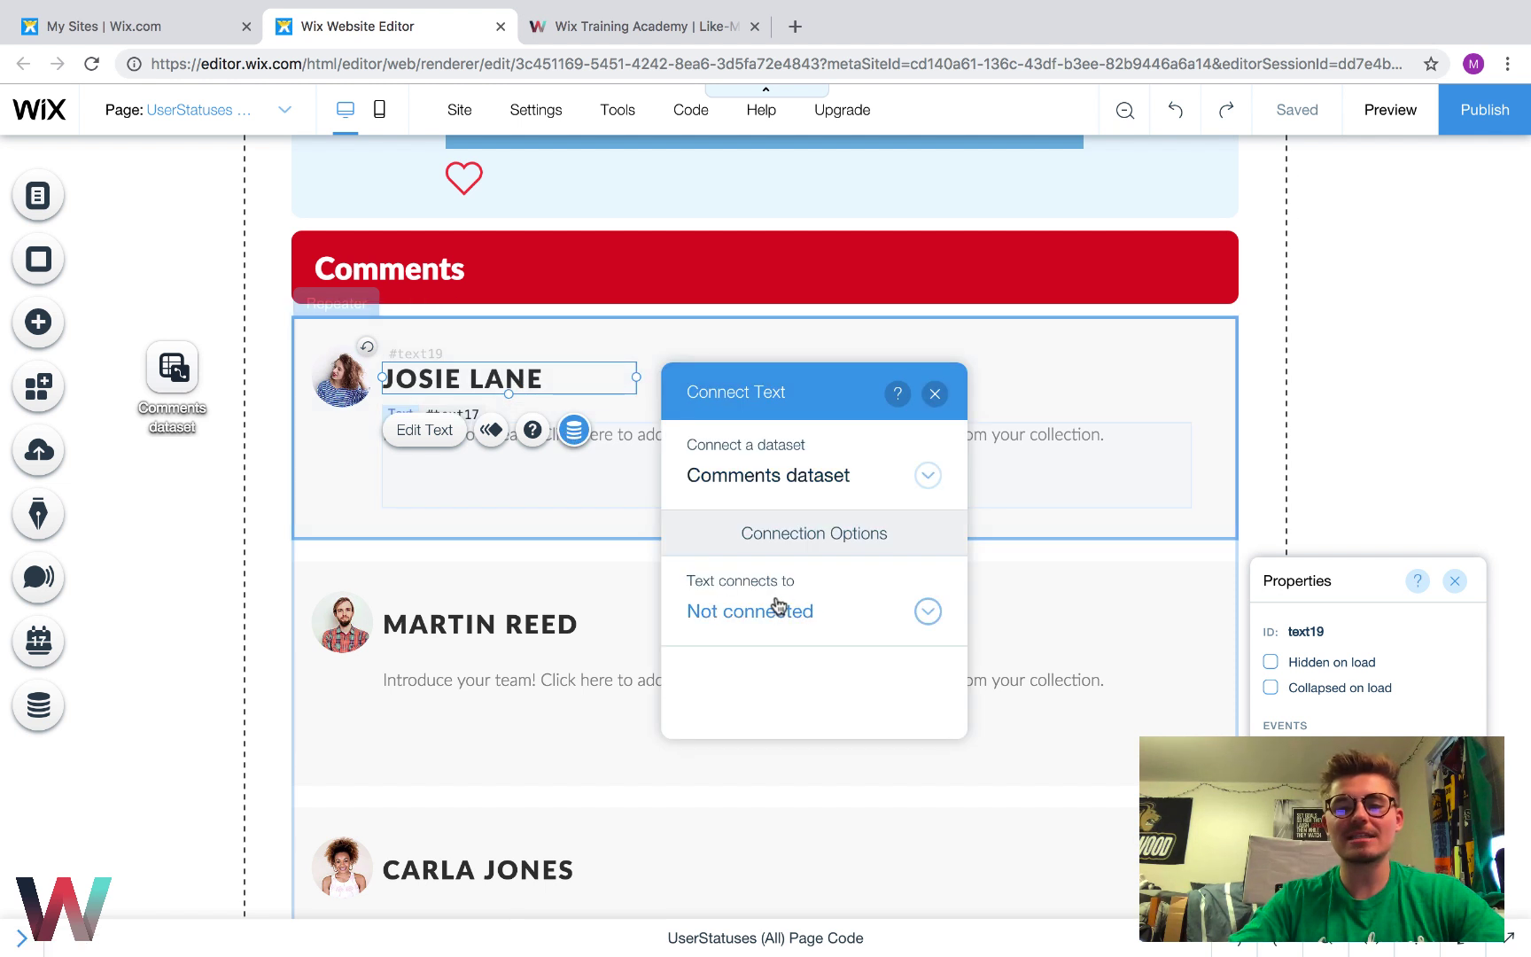
click(777, 610)
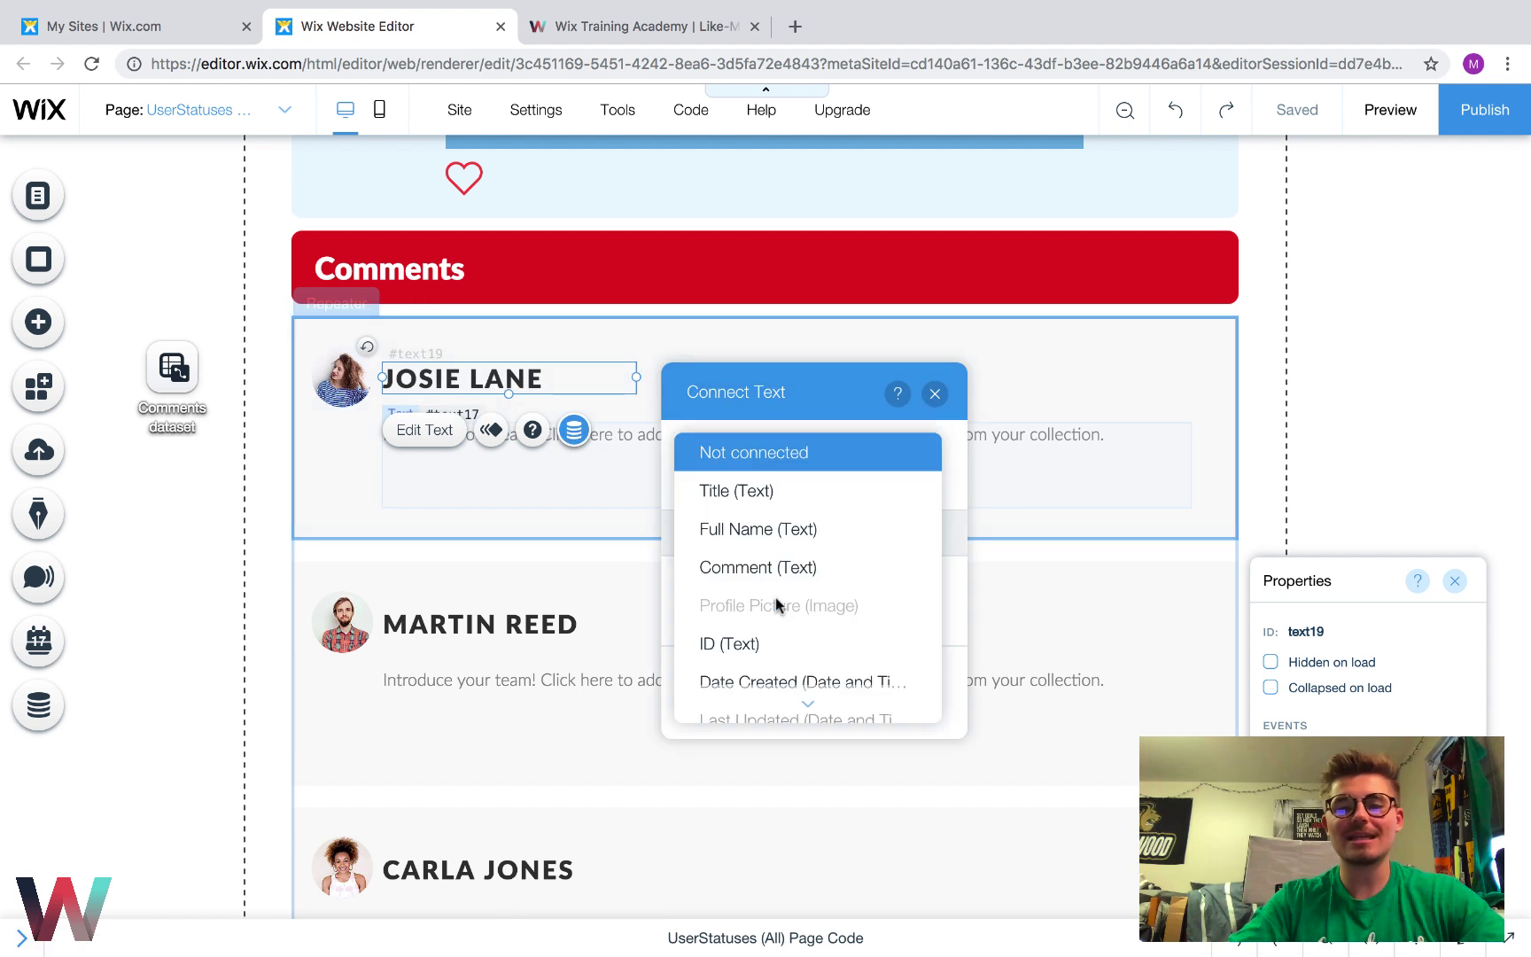
click(777, 529)
click(935, 393)
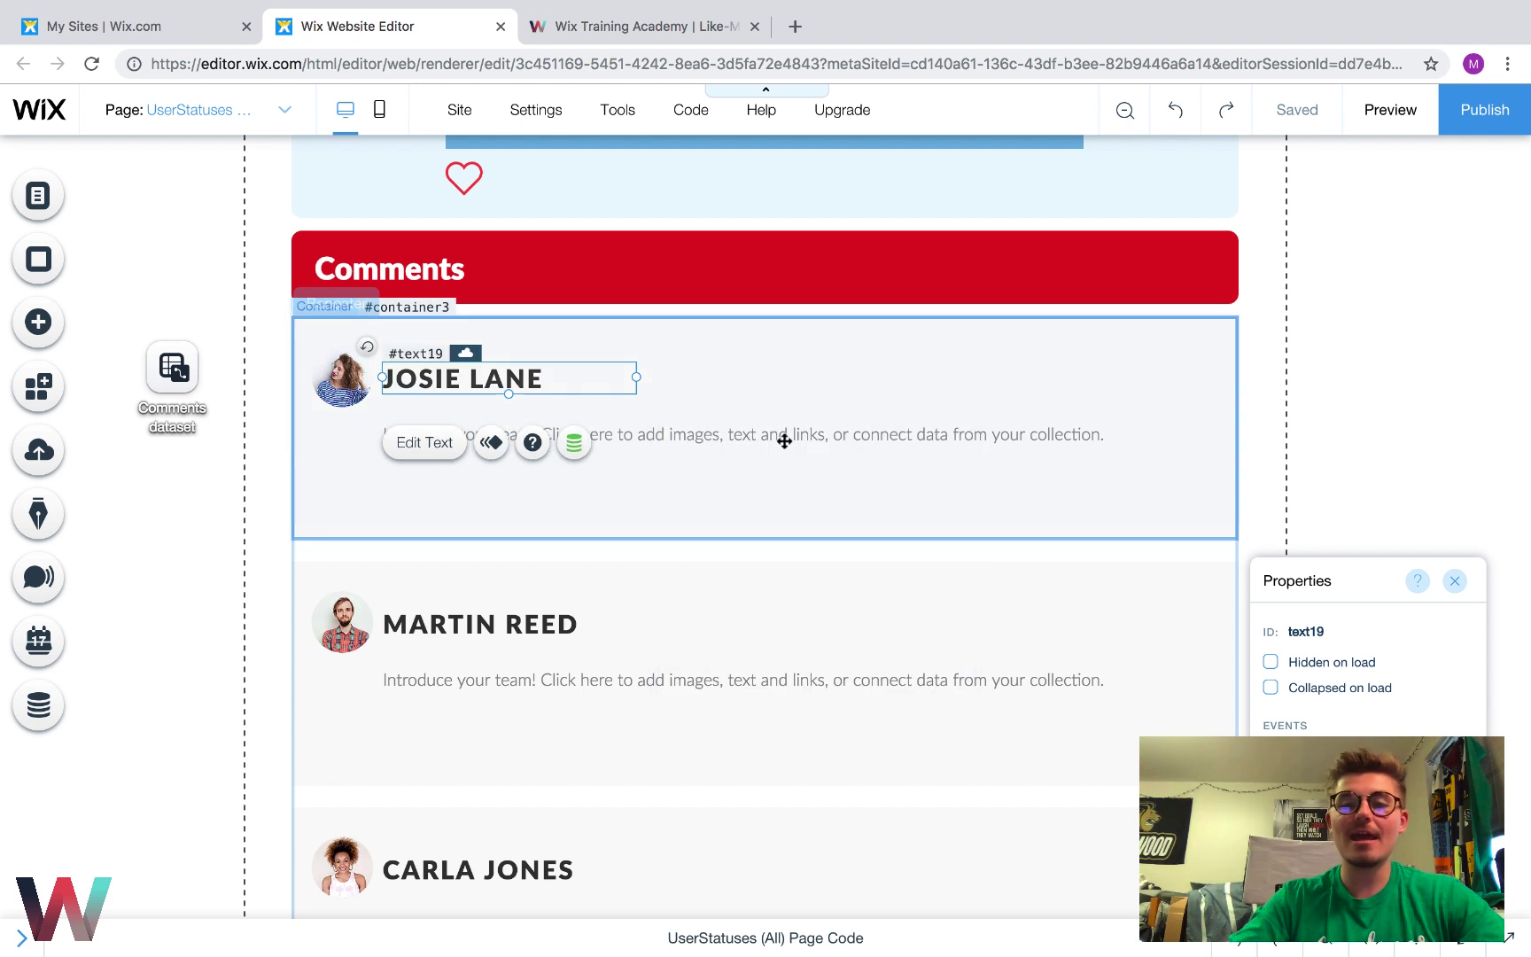
click(705, 479)
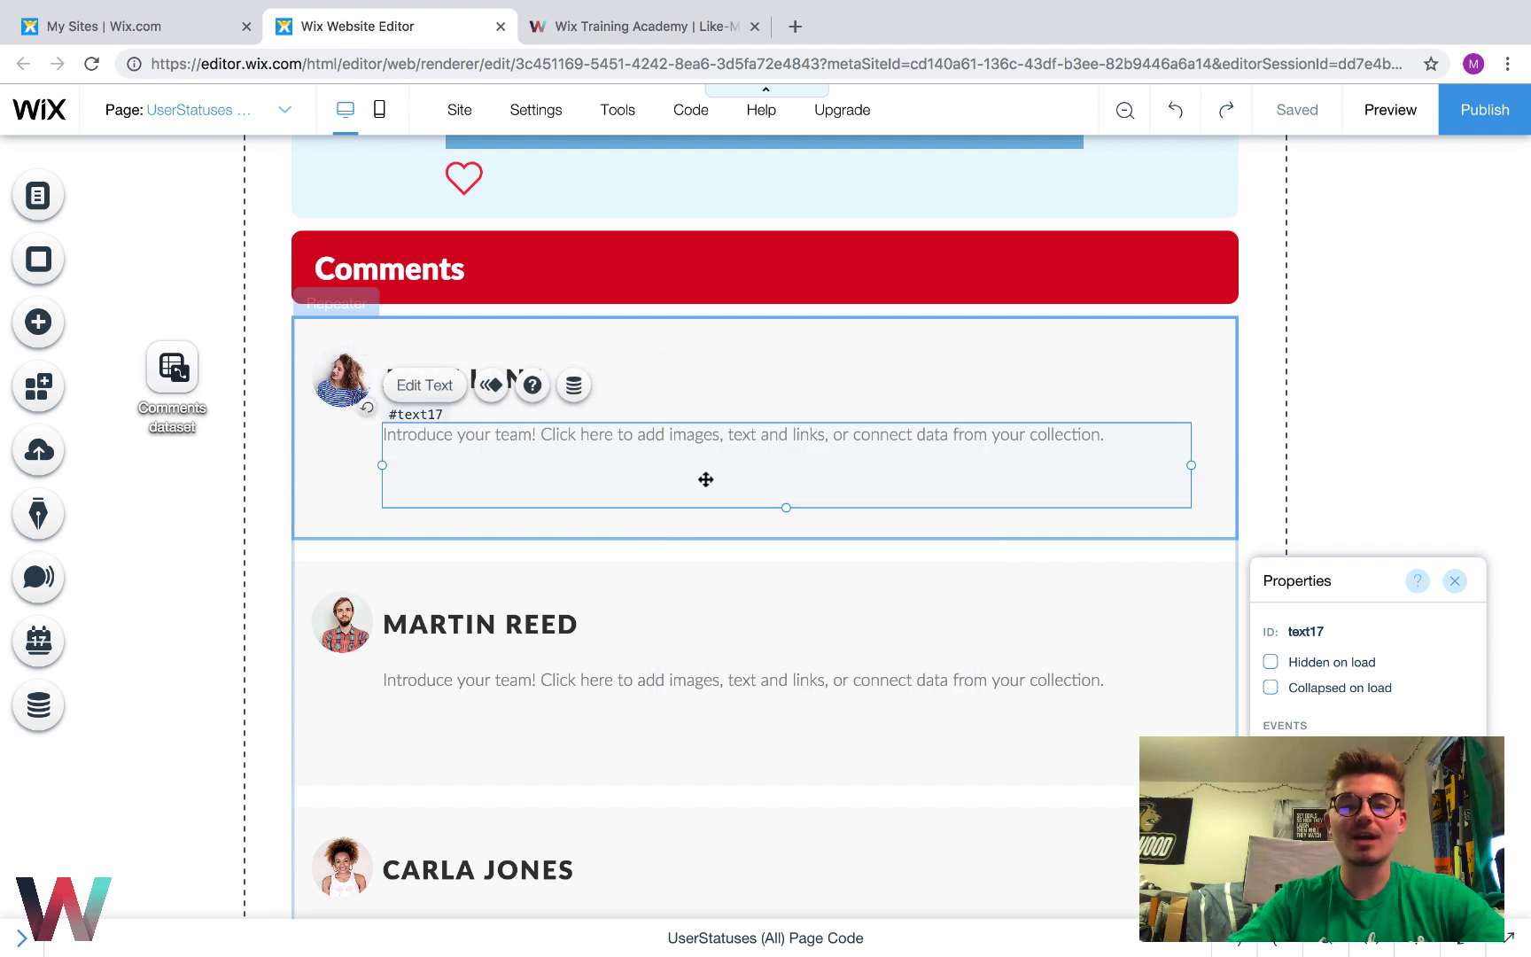
click(575, 396)
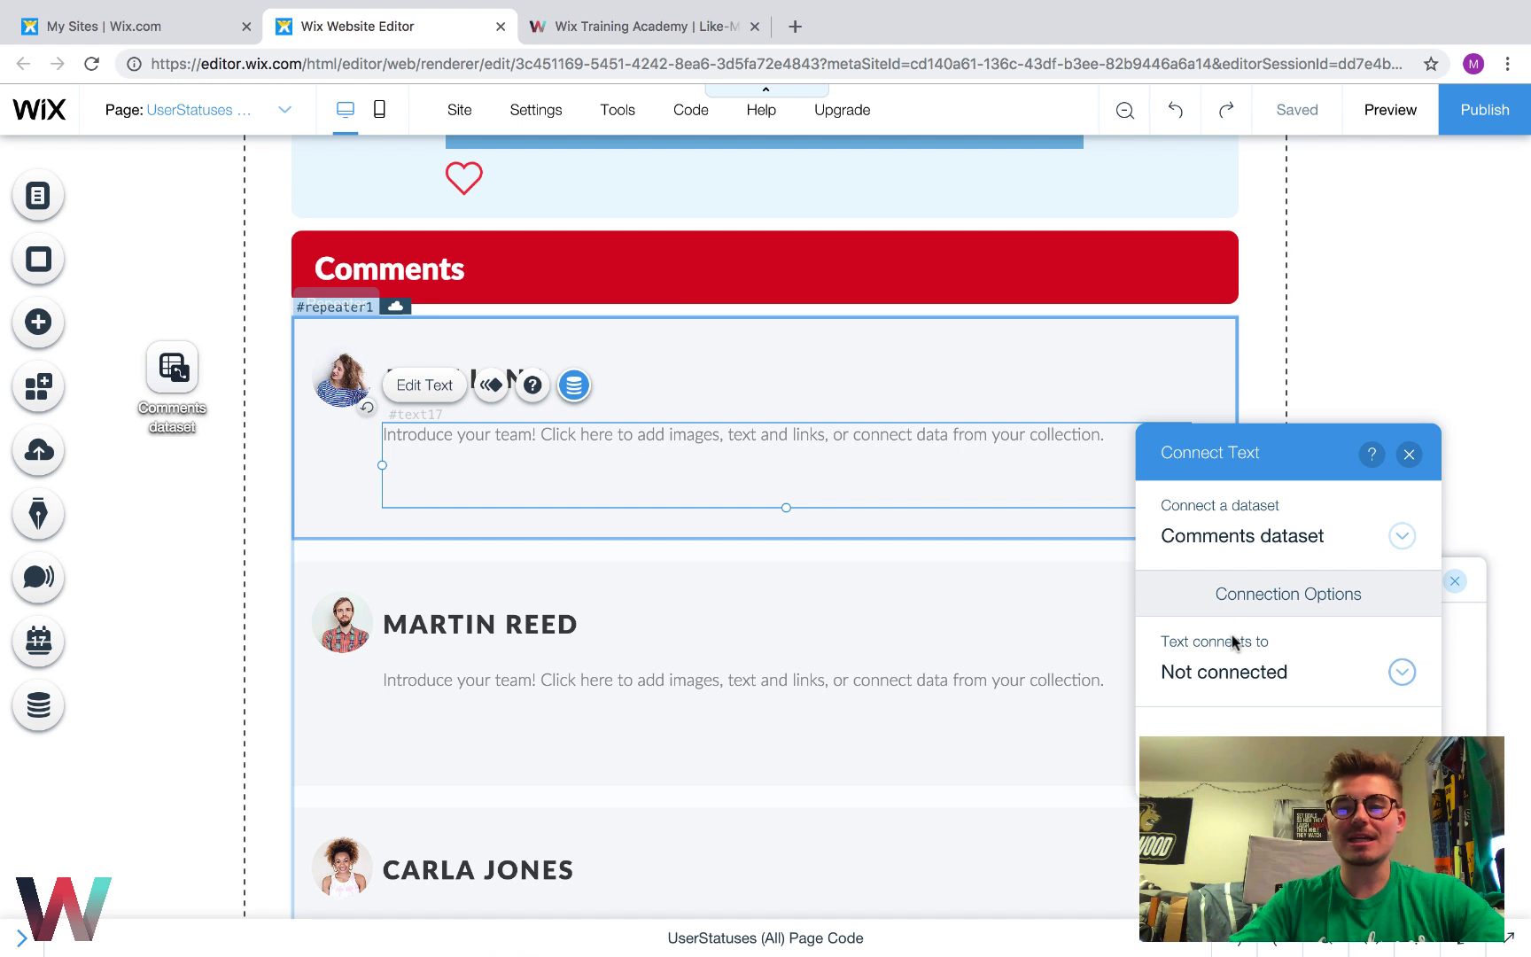
click(1231, 668)
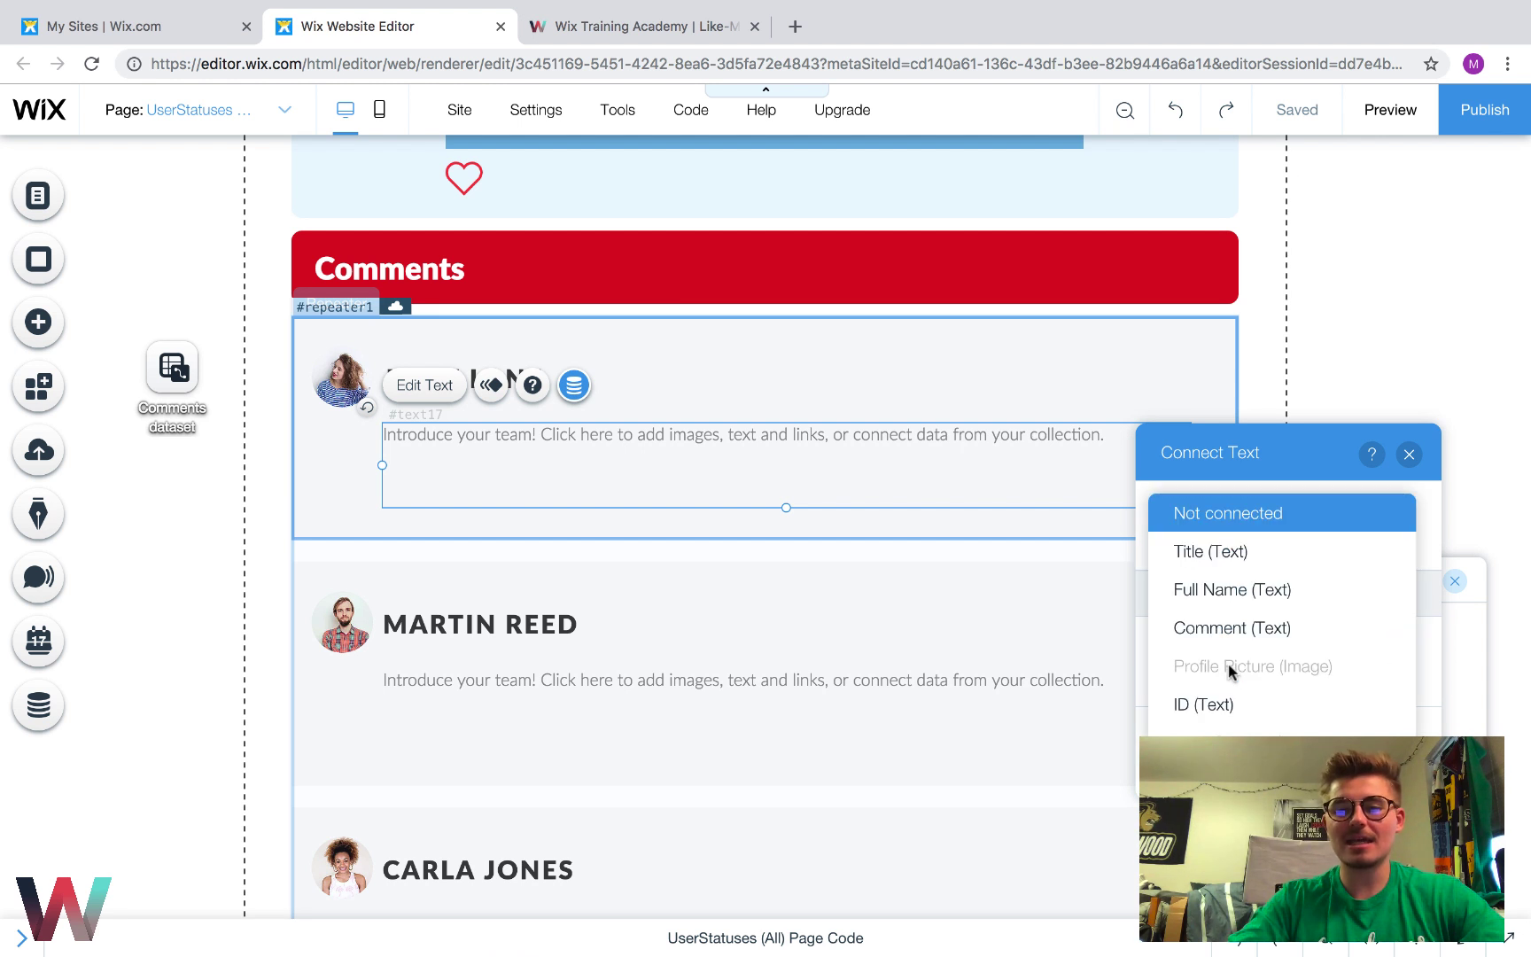
click(1230, 631)
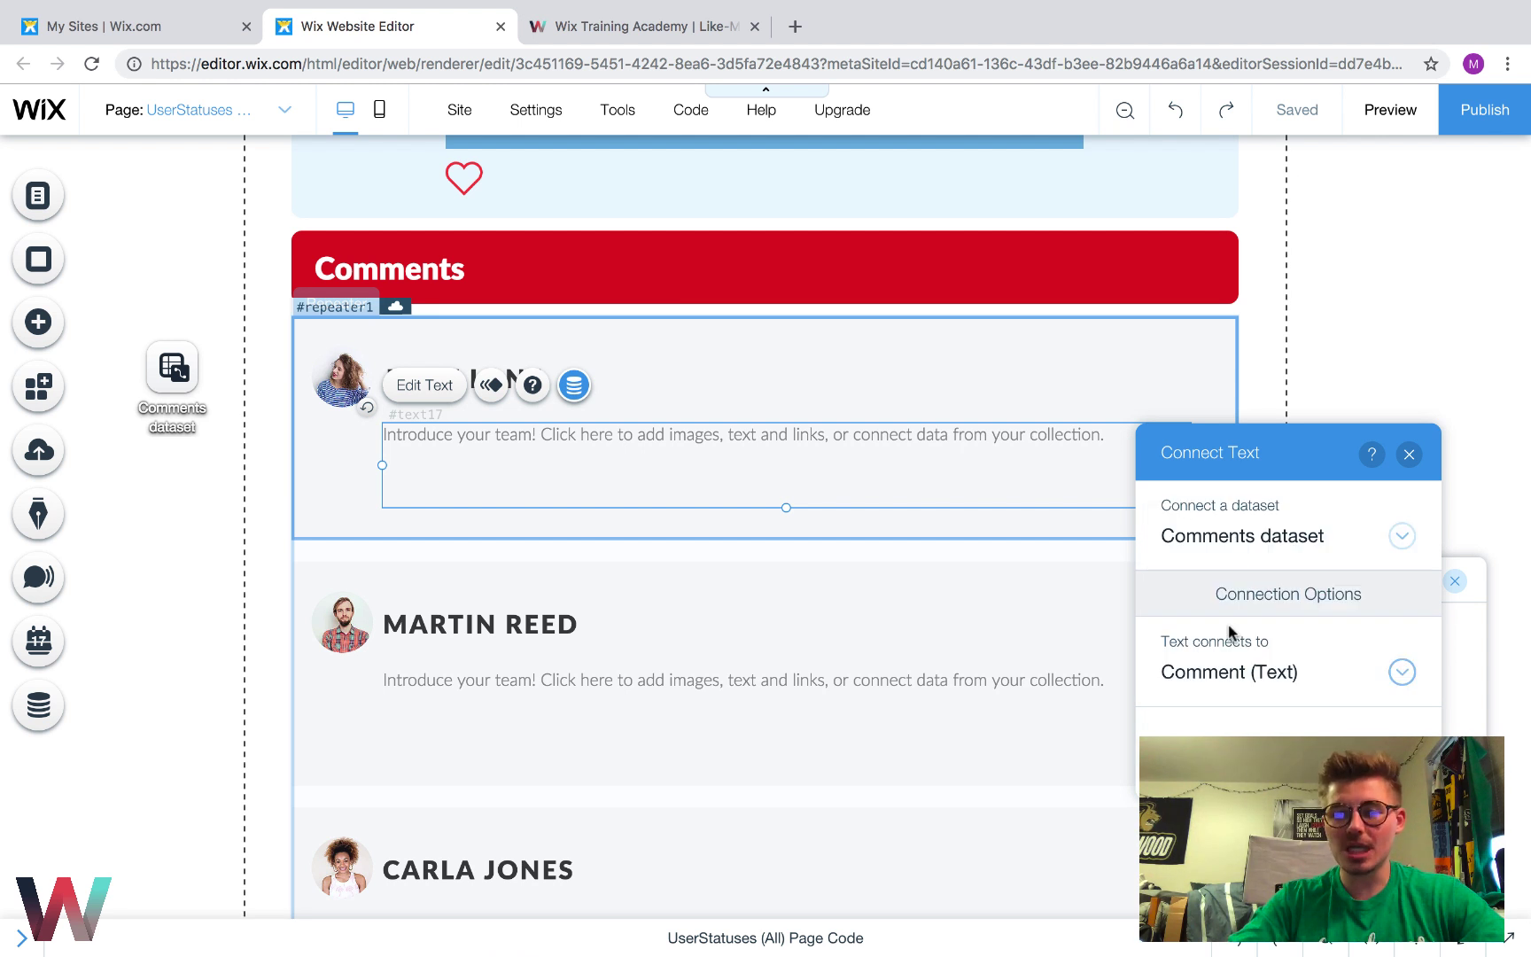
click(1408, 454)
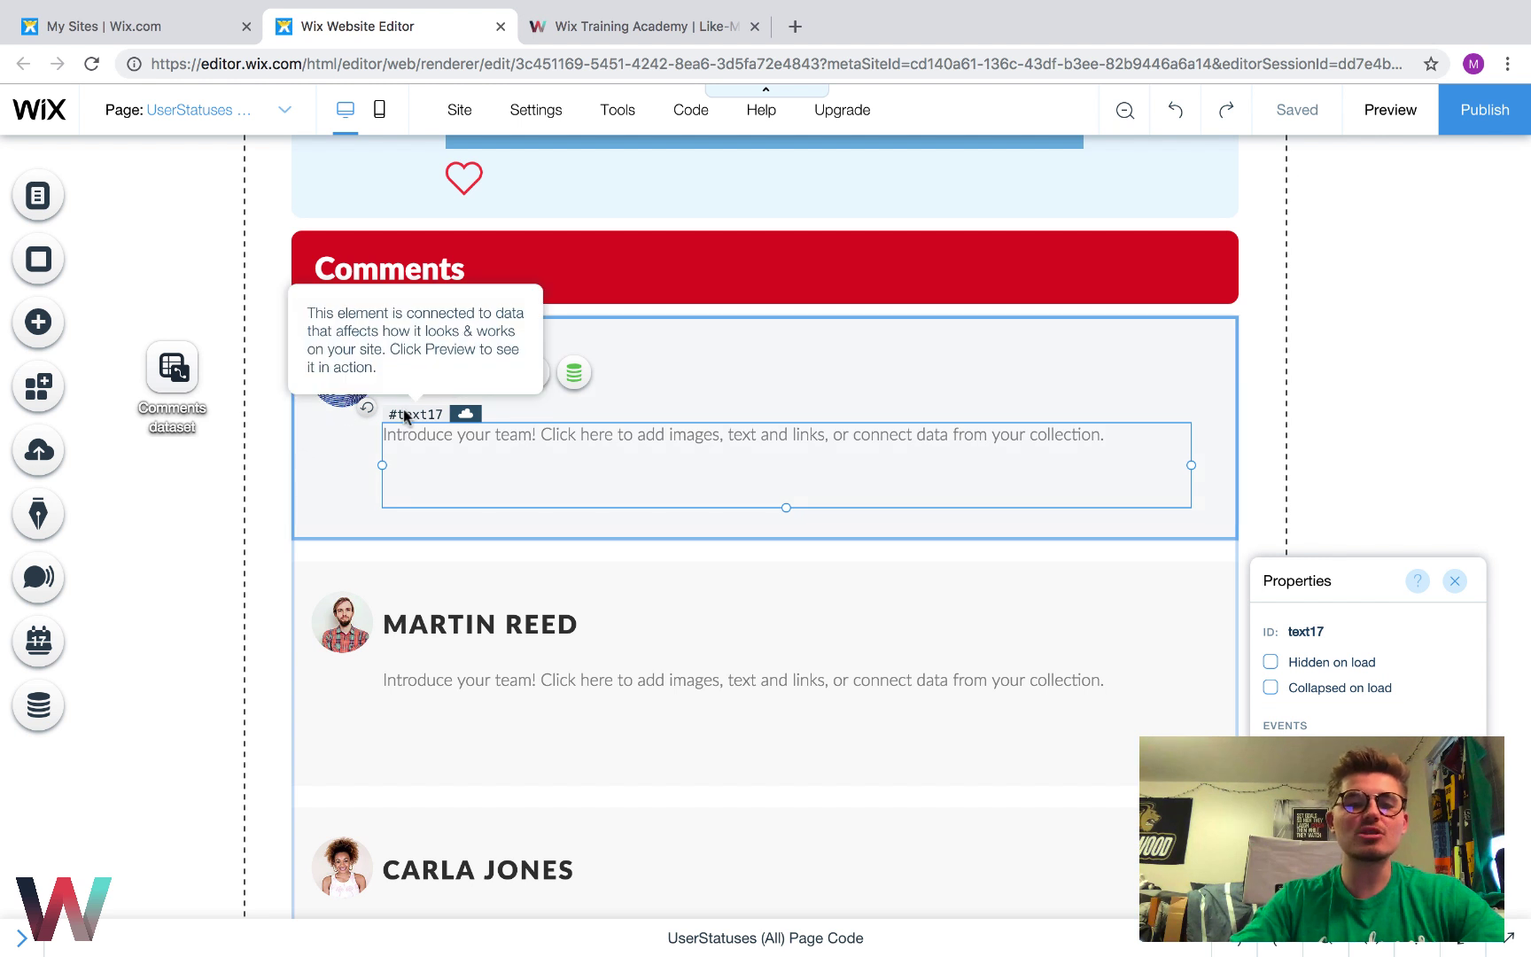
click(189, 548)
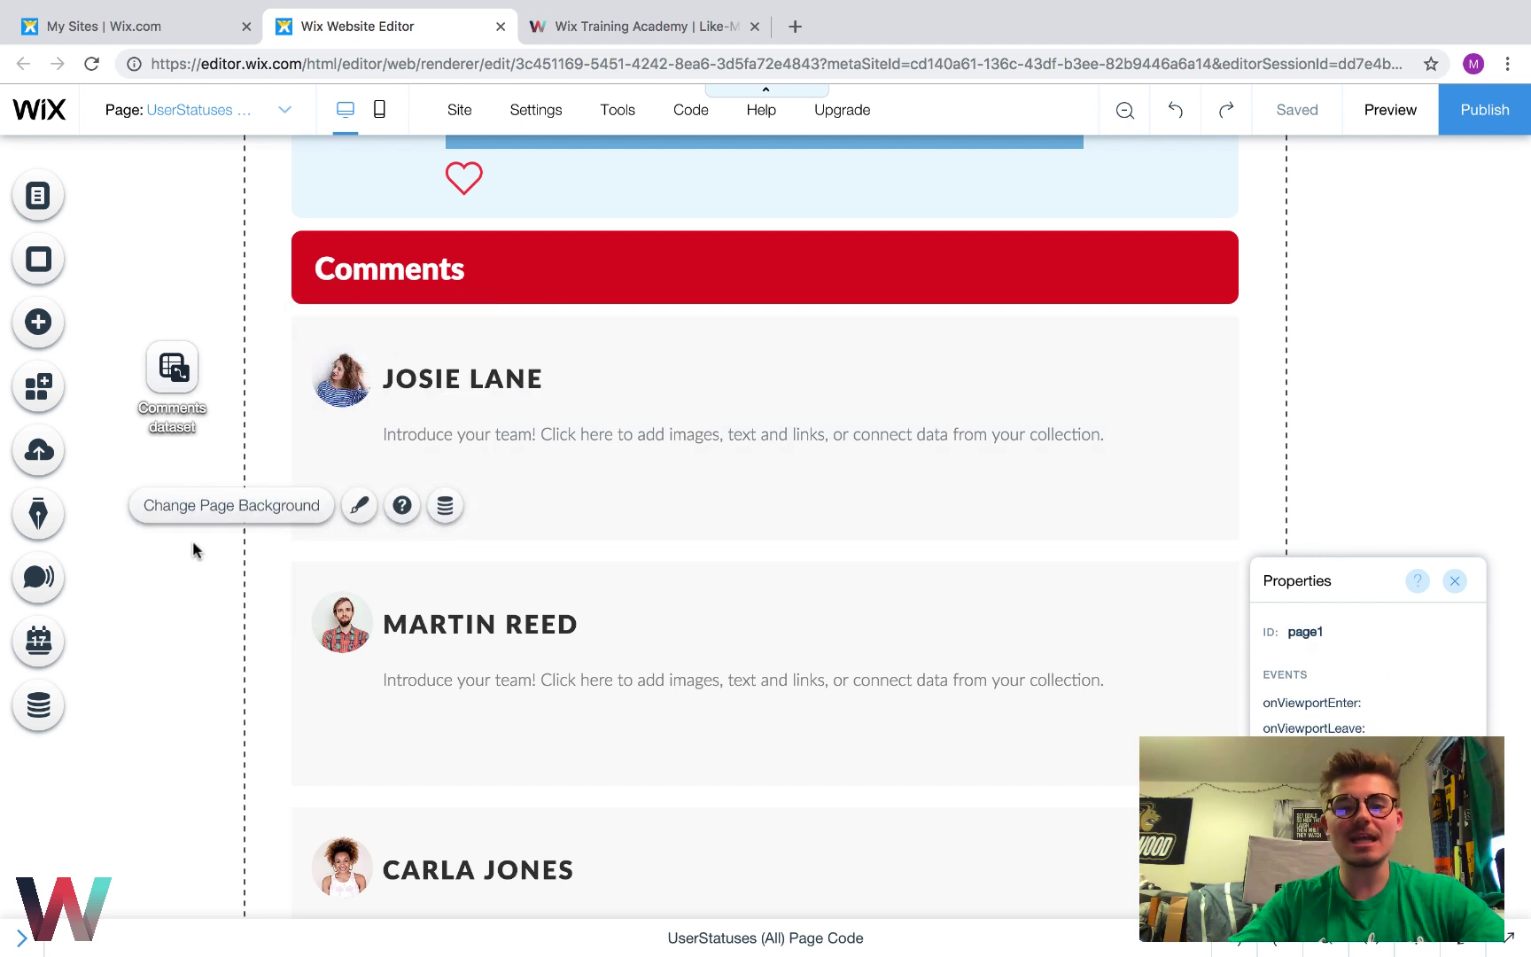
click(490, 439)
click(491, 442)
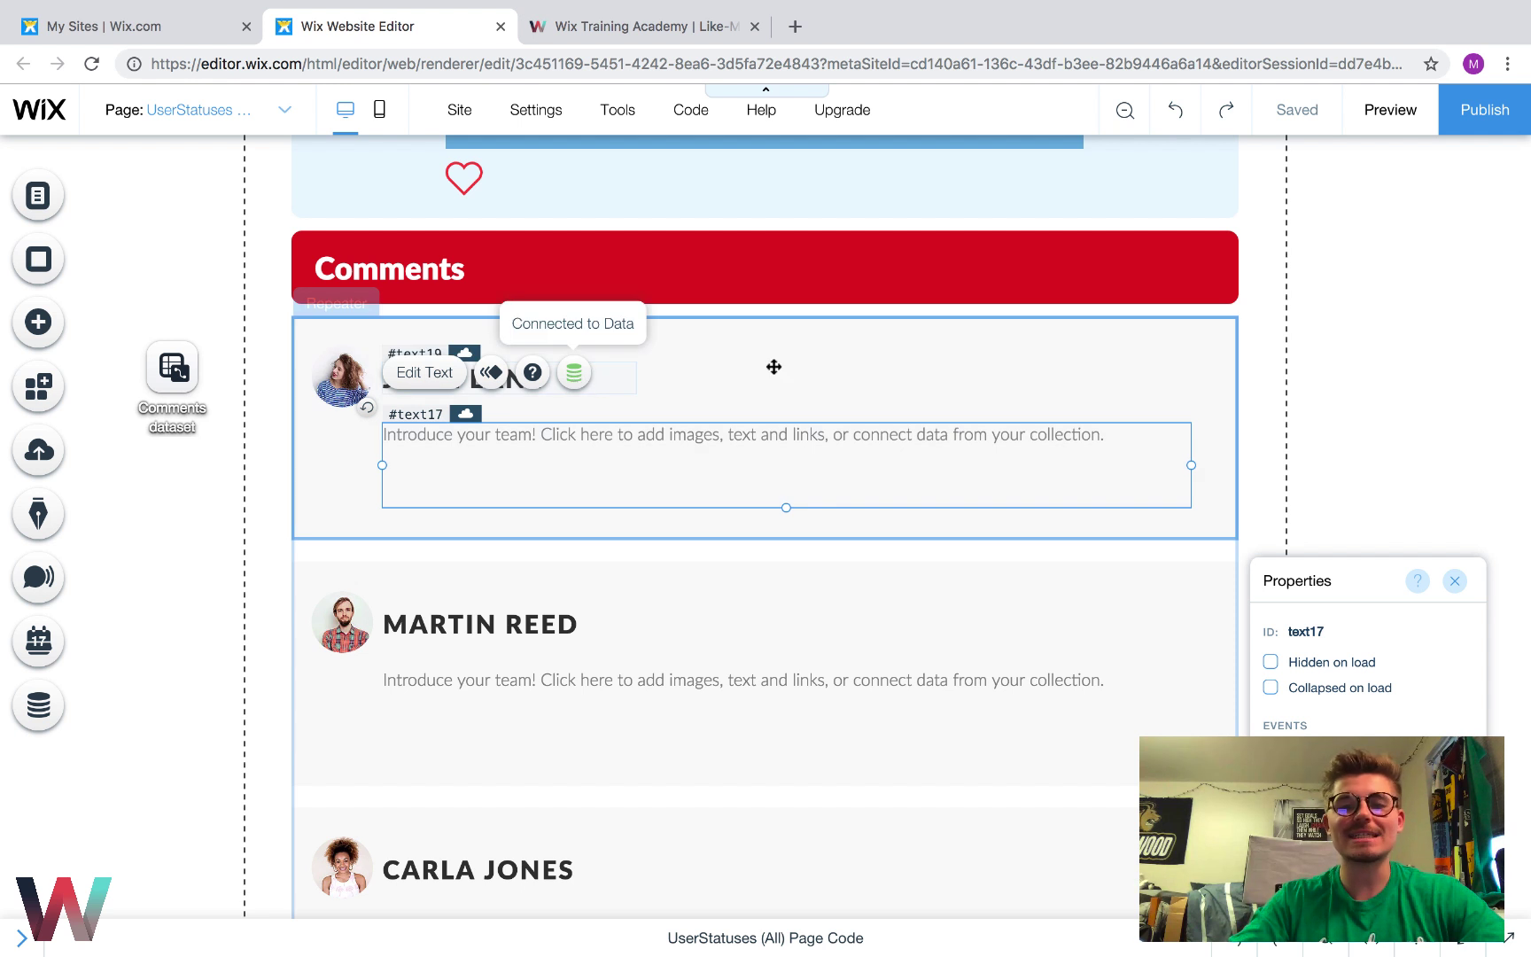
click(1258, 408)
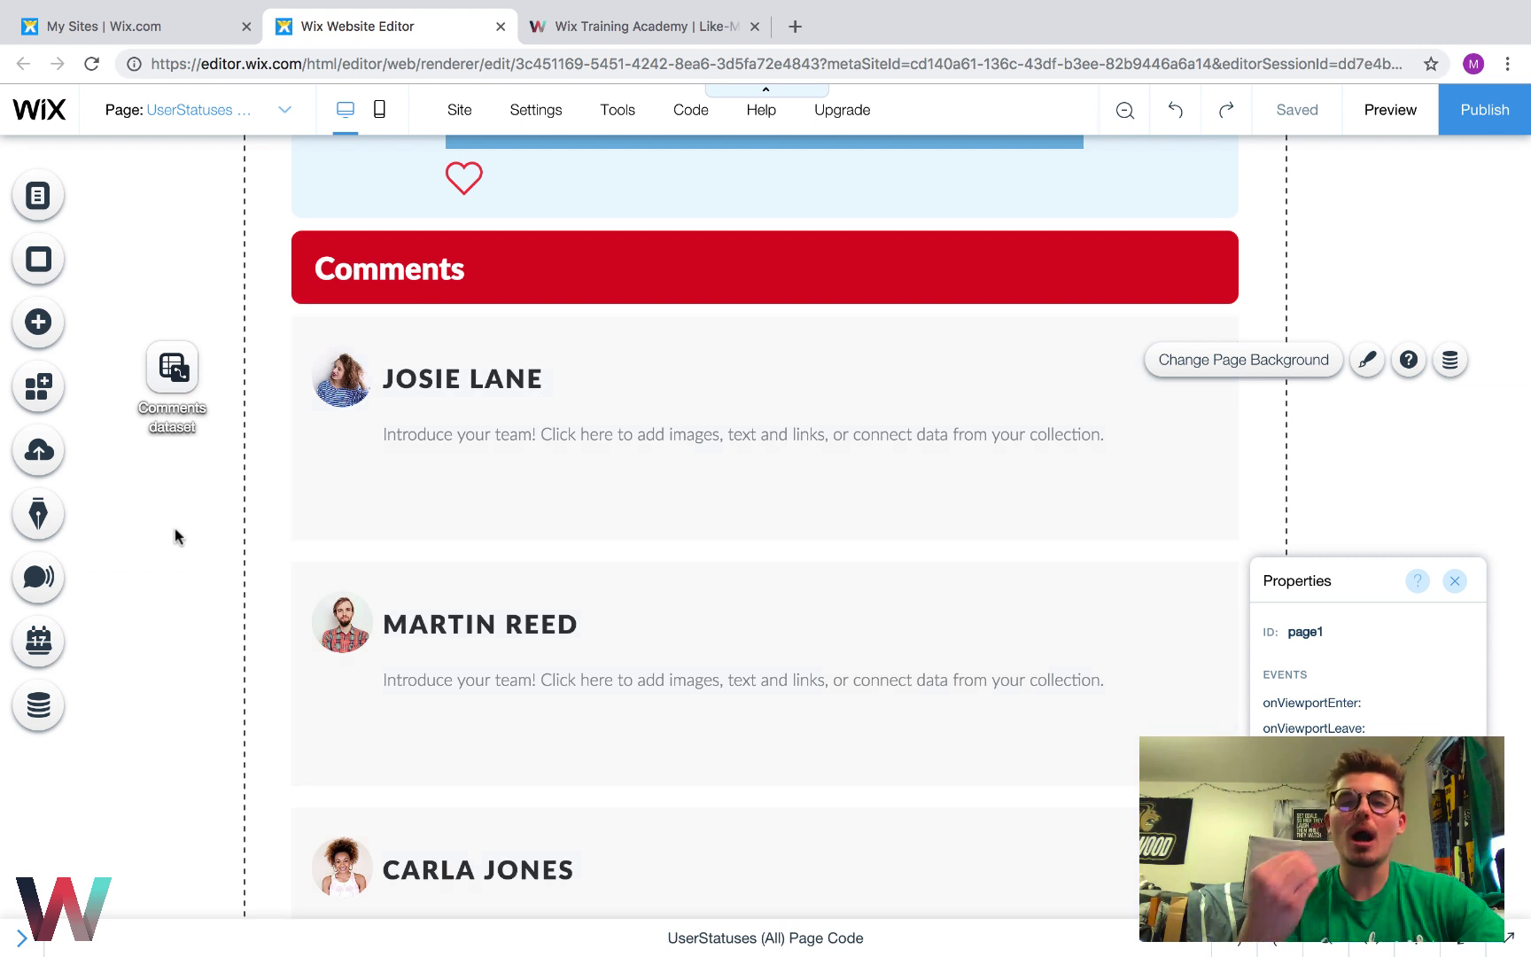
Step: Add a saved-style button to the right side of the red Comments strip, labelled 'Post Comment'
click(37, 324)
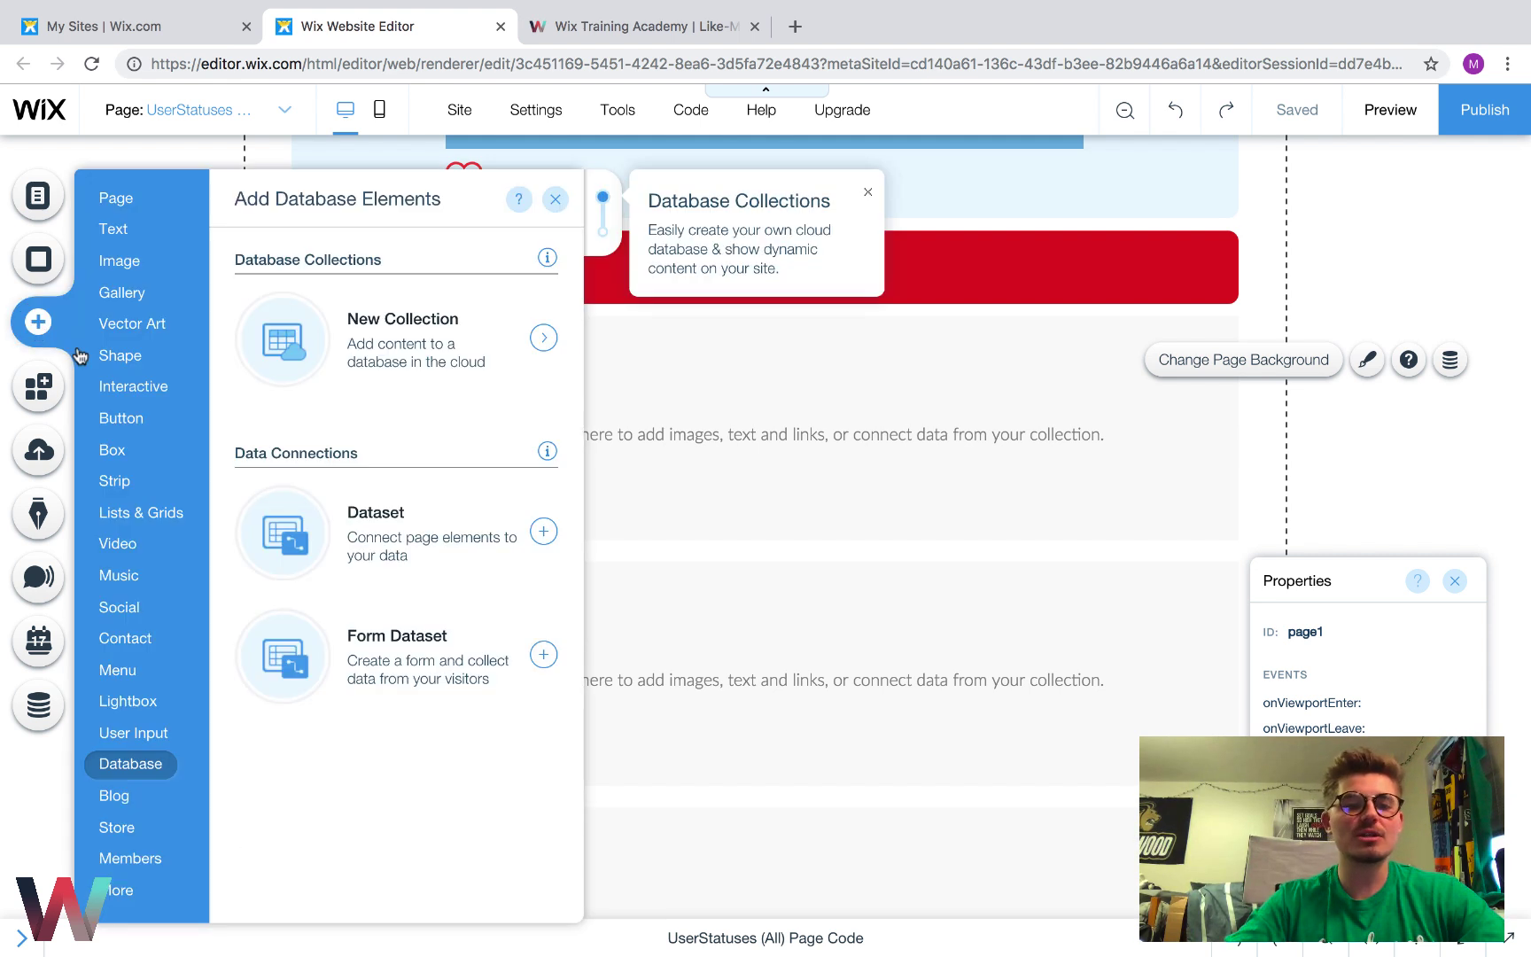
mouse_move(110, 417)
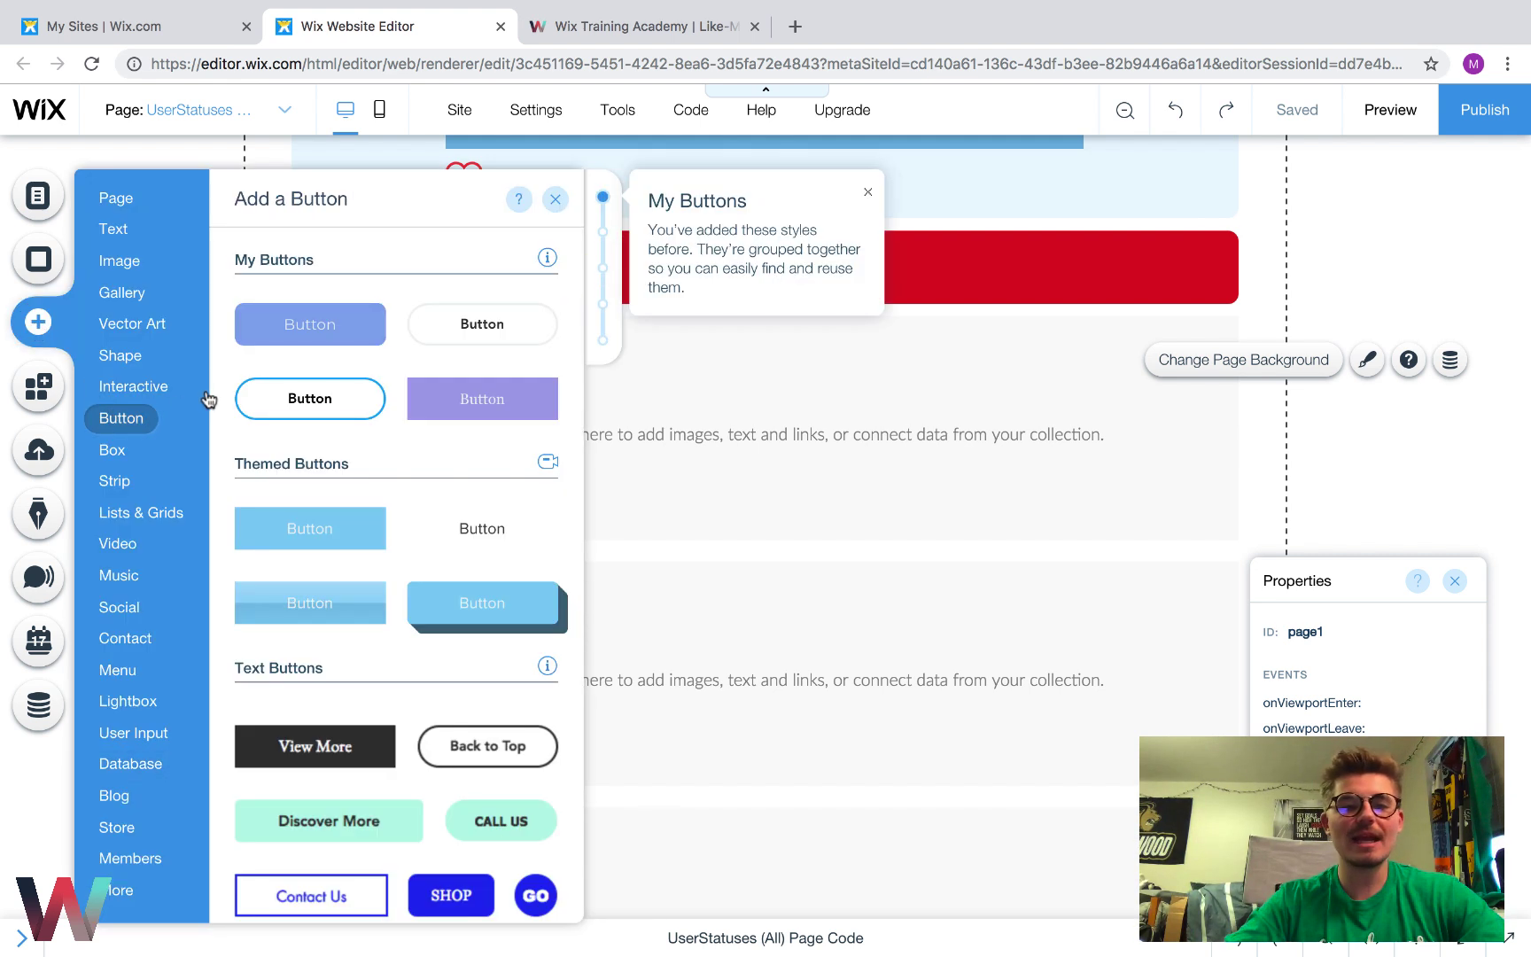
click(292, 324)
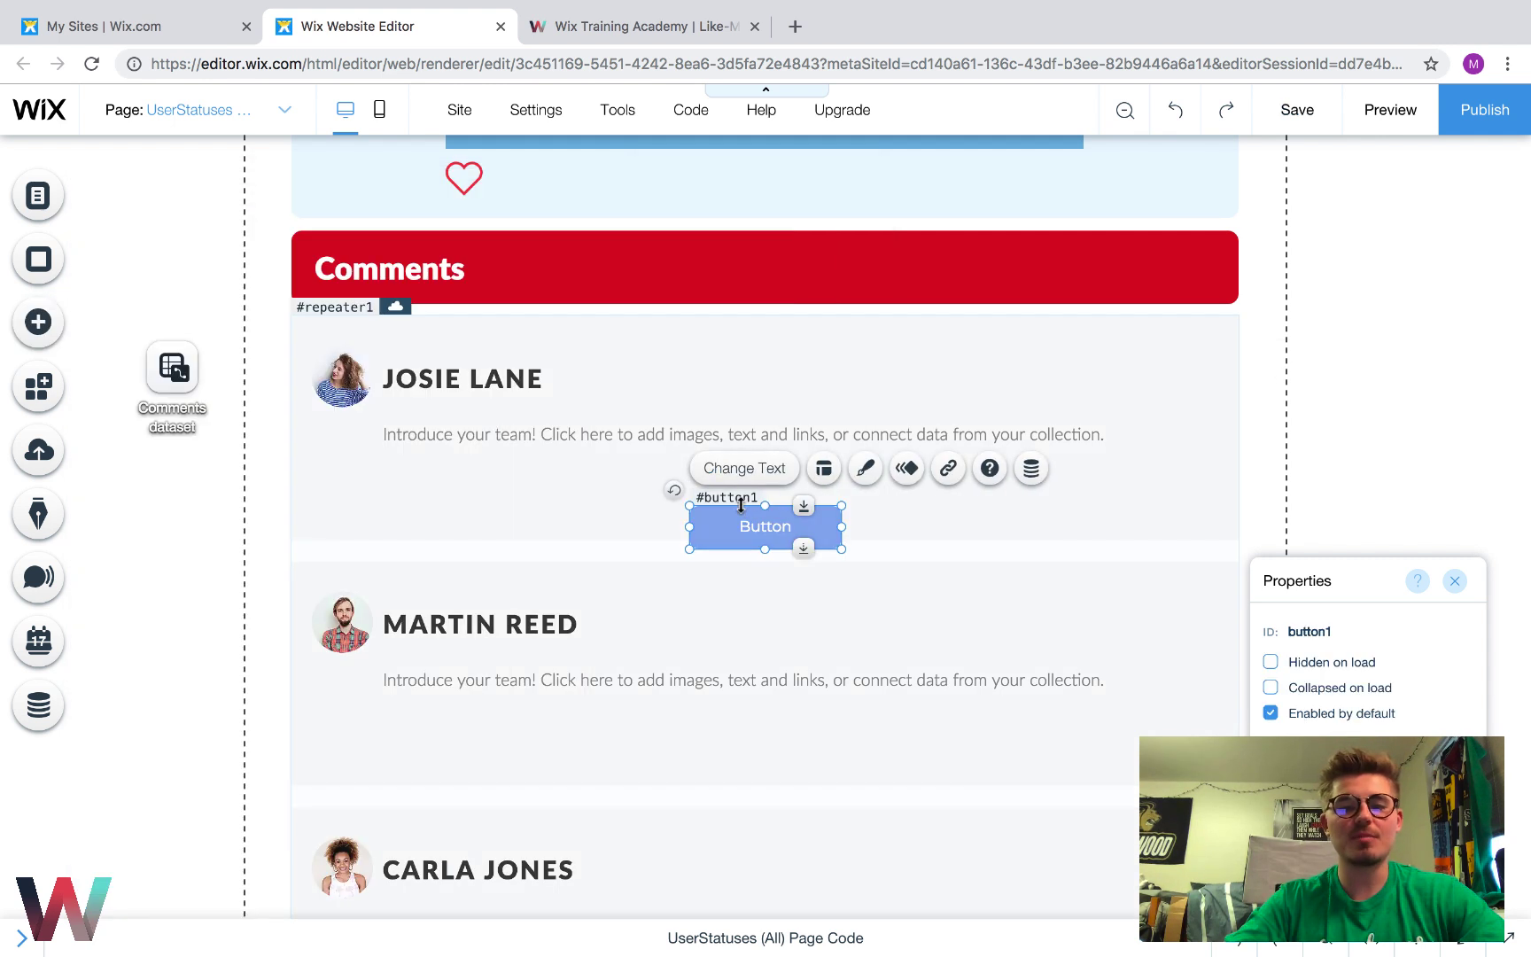
drag(746, 531, 1128, 270)
click(1126, 208)
text(Post Comment)
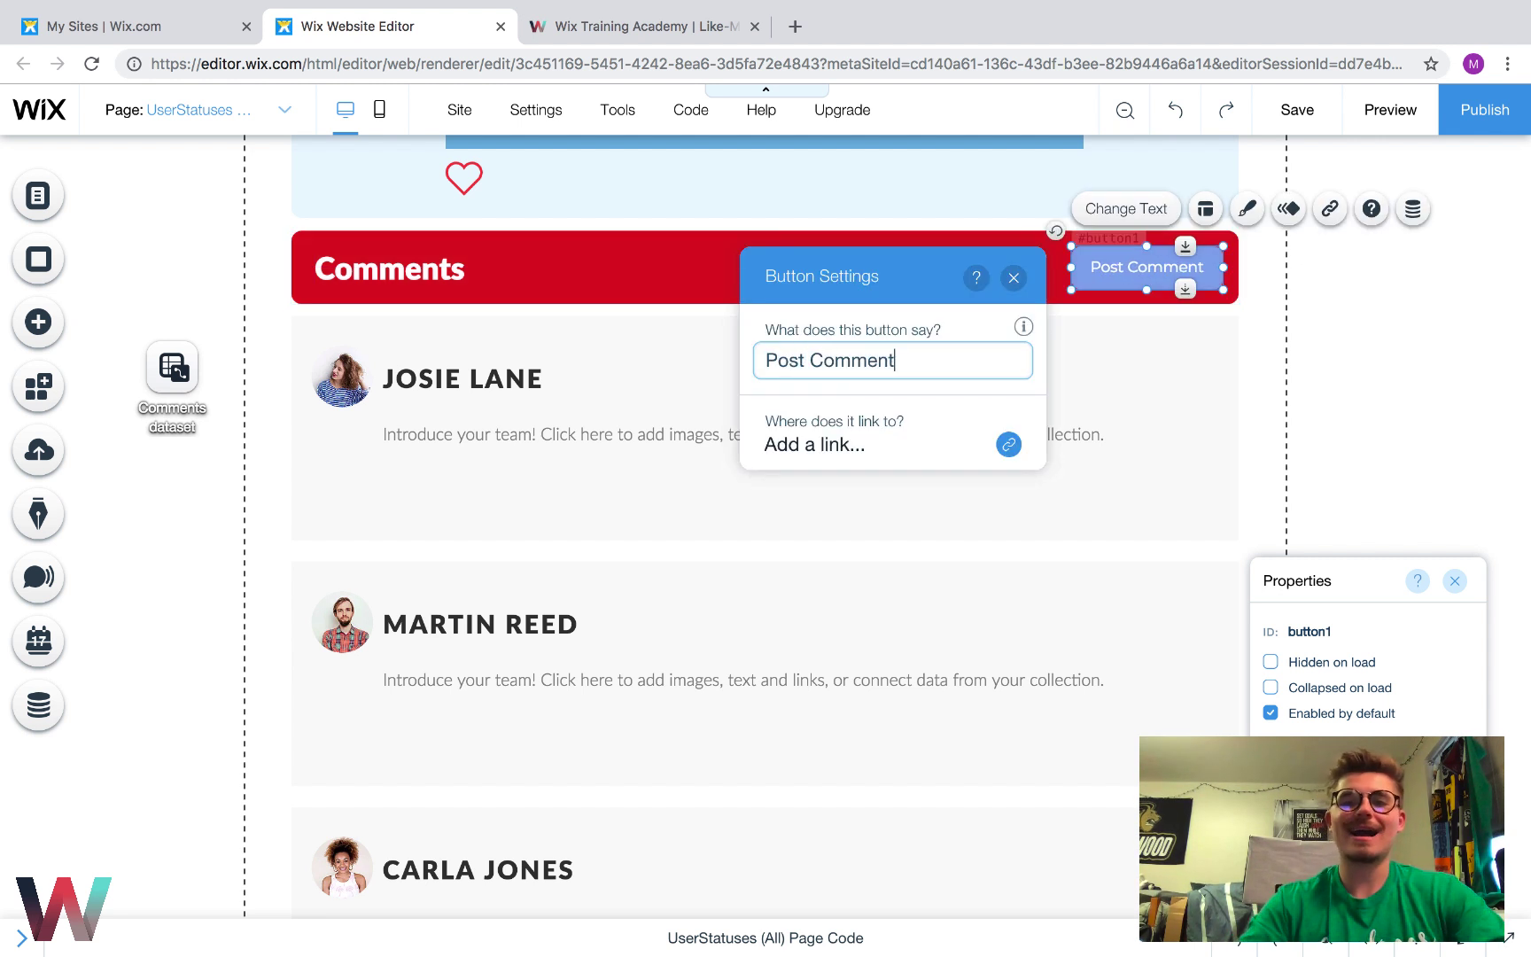
click(1013, 277)
click(1294, 327)
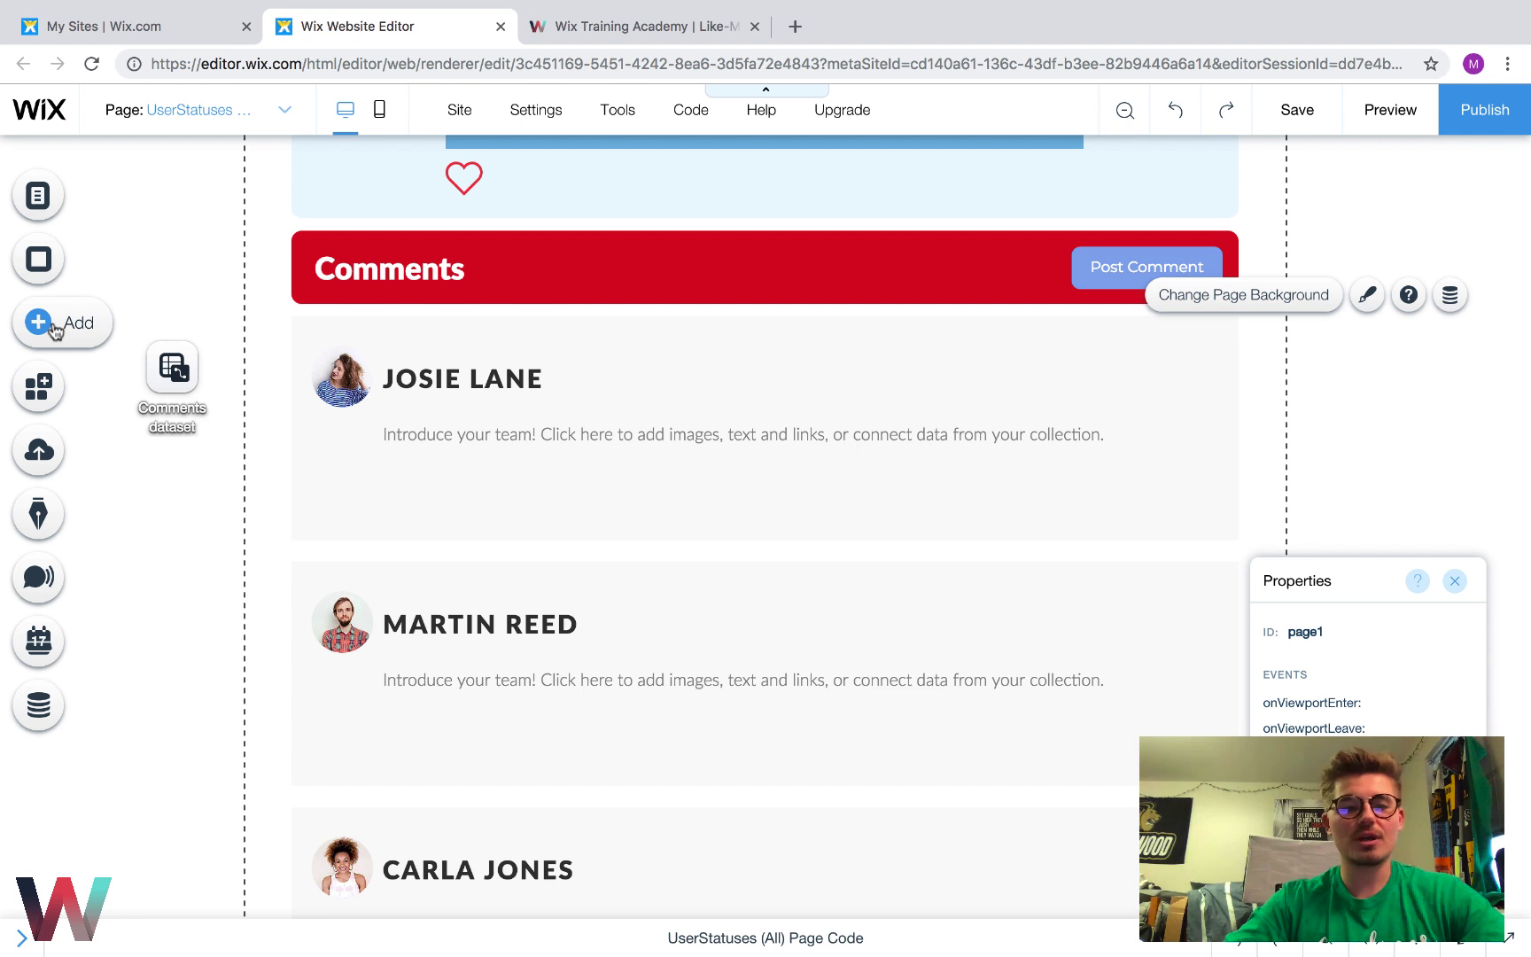
Step: Add a Welcome (Jazzy) lightbox, delete its yellow sample box, and make it taller
click(55, 327)
click(131, 698)
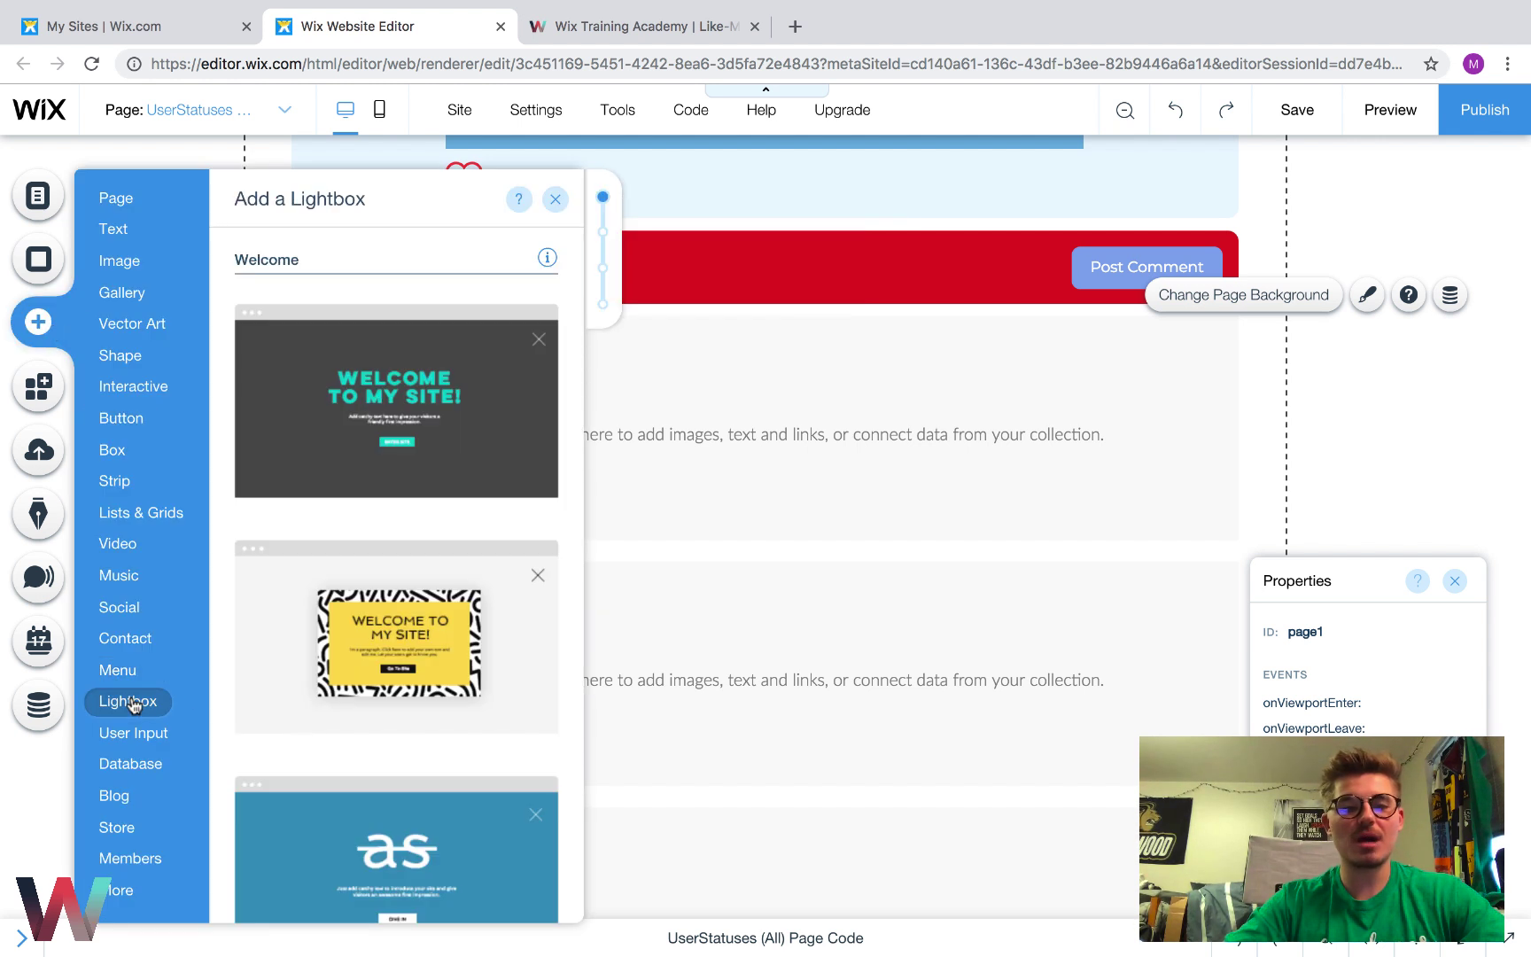
click(394, 630)
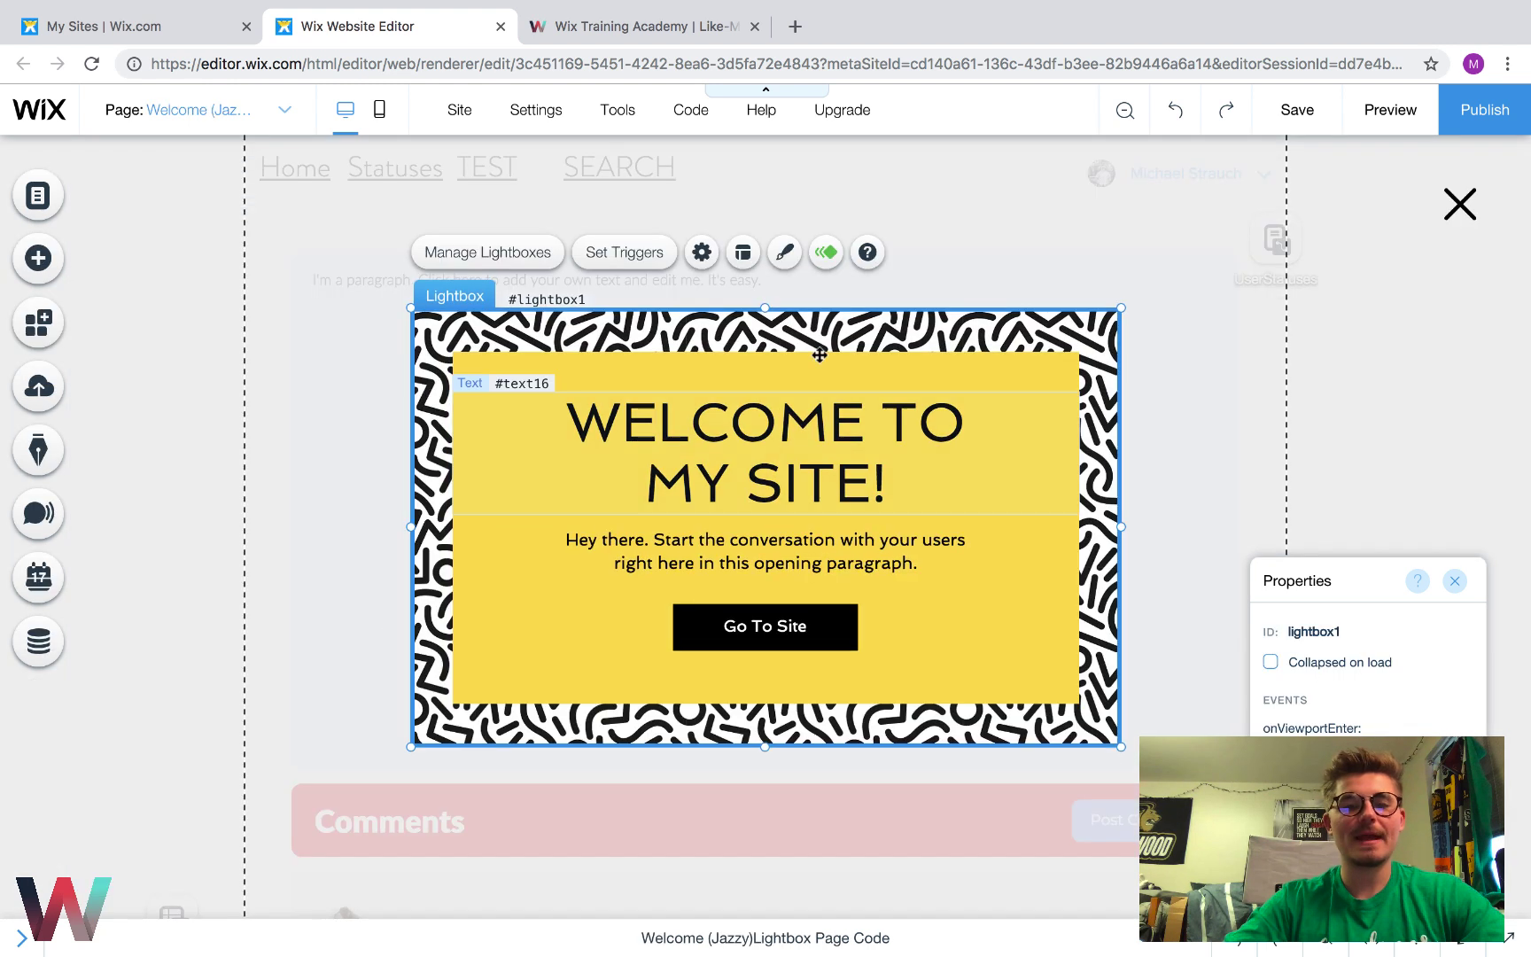
click(933, 369)
key(Delete)
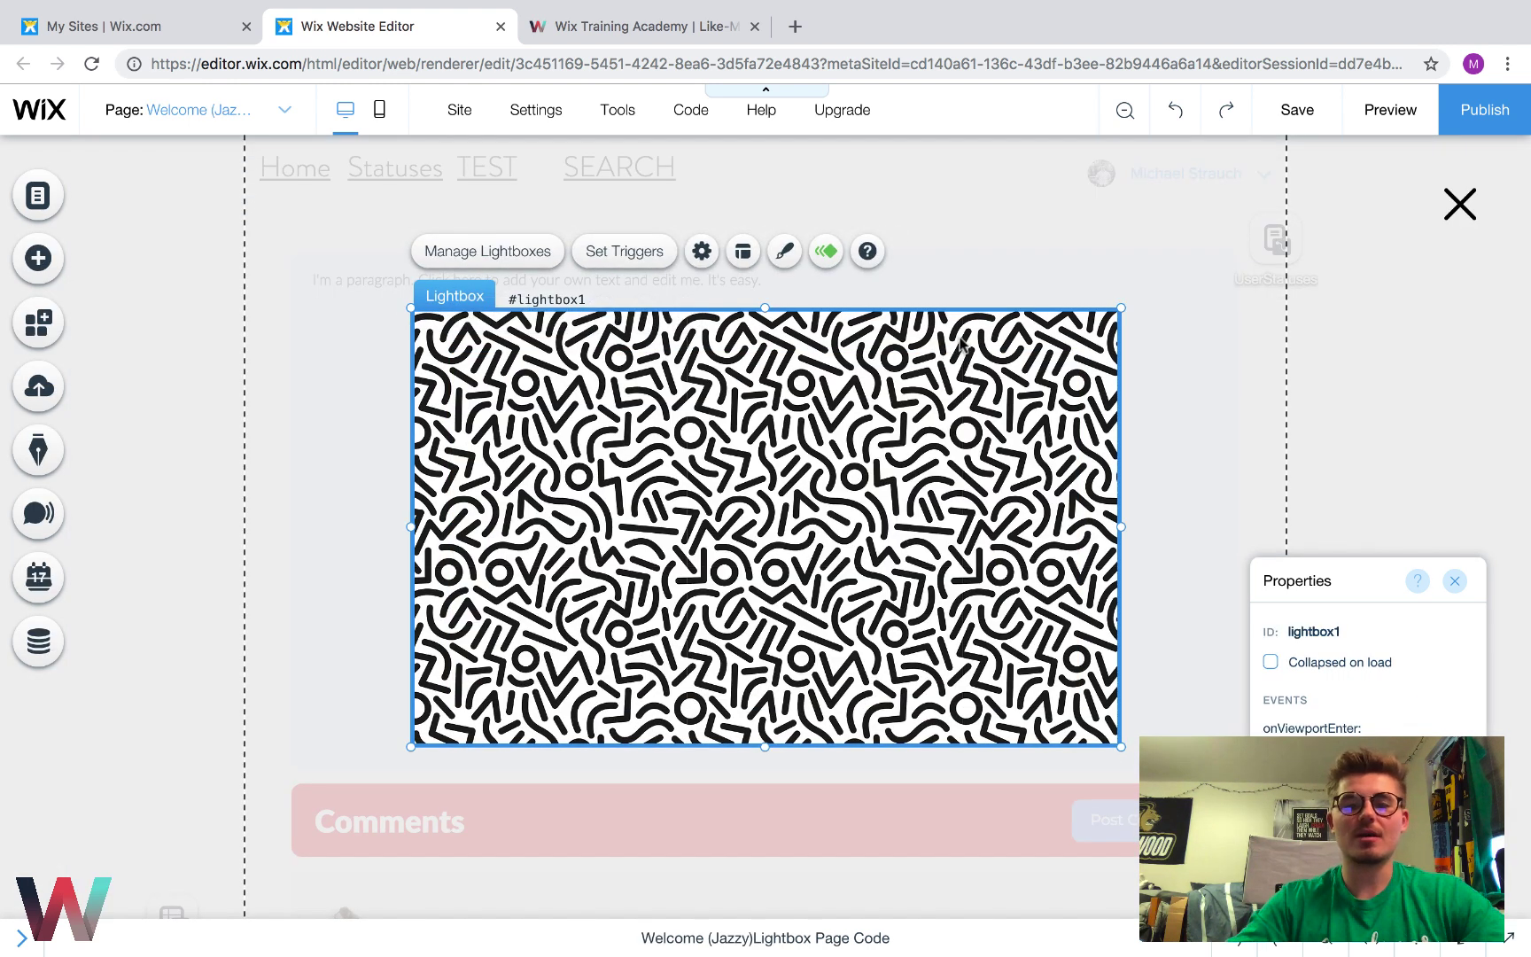
drag(765, 309, 780, 216)
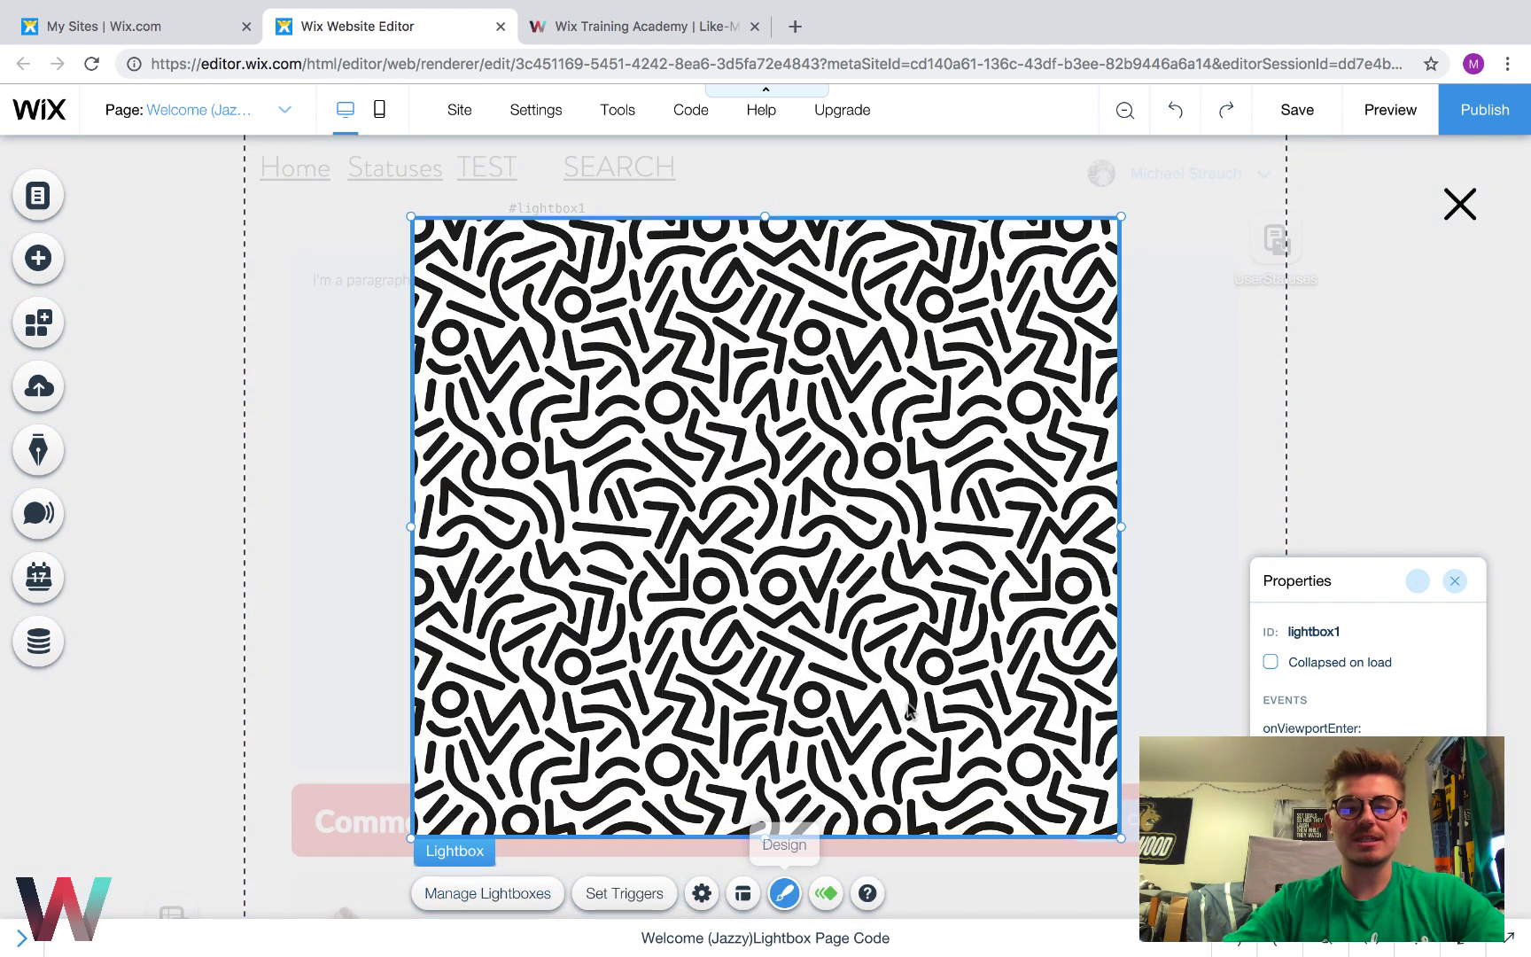
Step: Give the lightbox a plain white background colour
click(784, 893)
click(1196, 435)
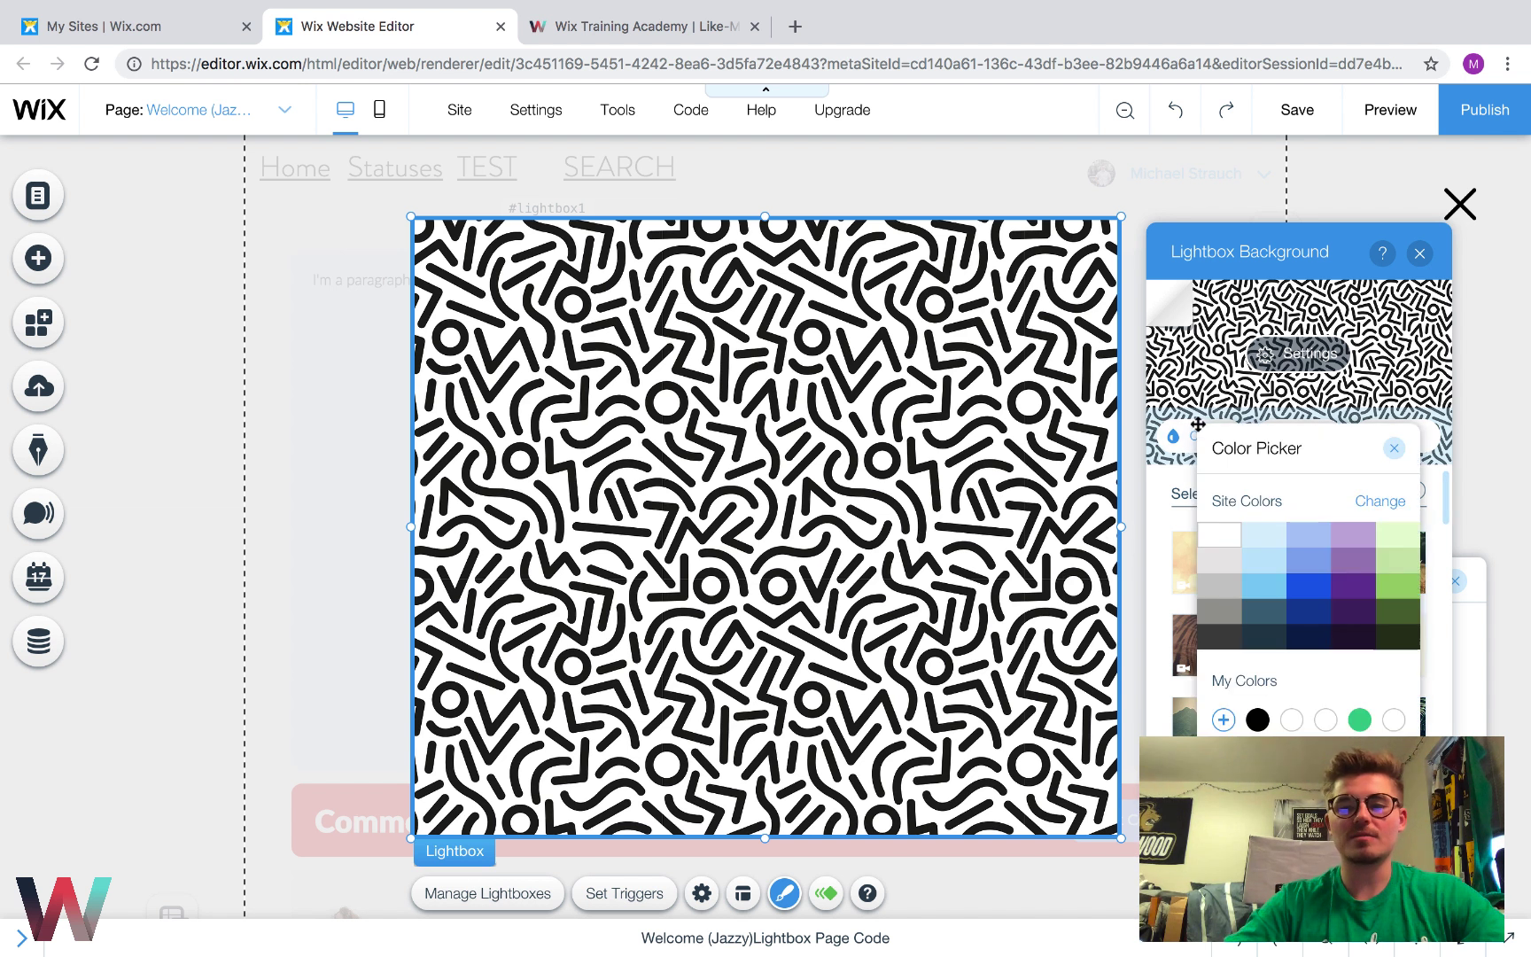
click(1219, 536)
click(1394, 449)
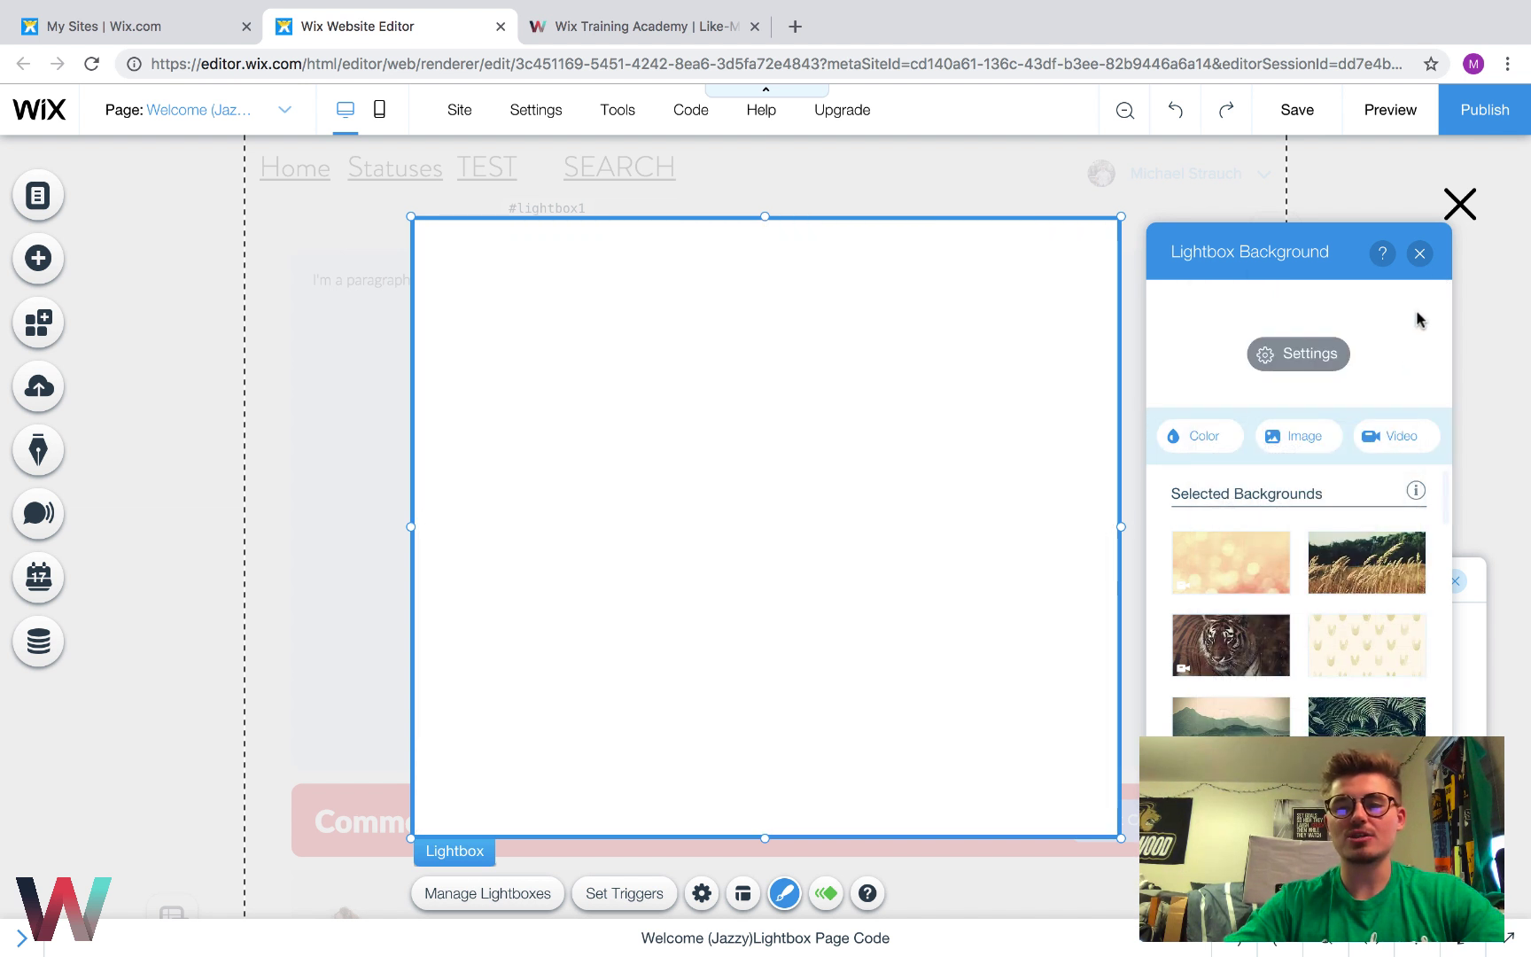
click(1419, 254)
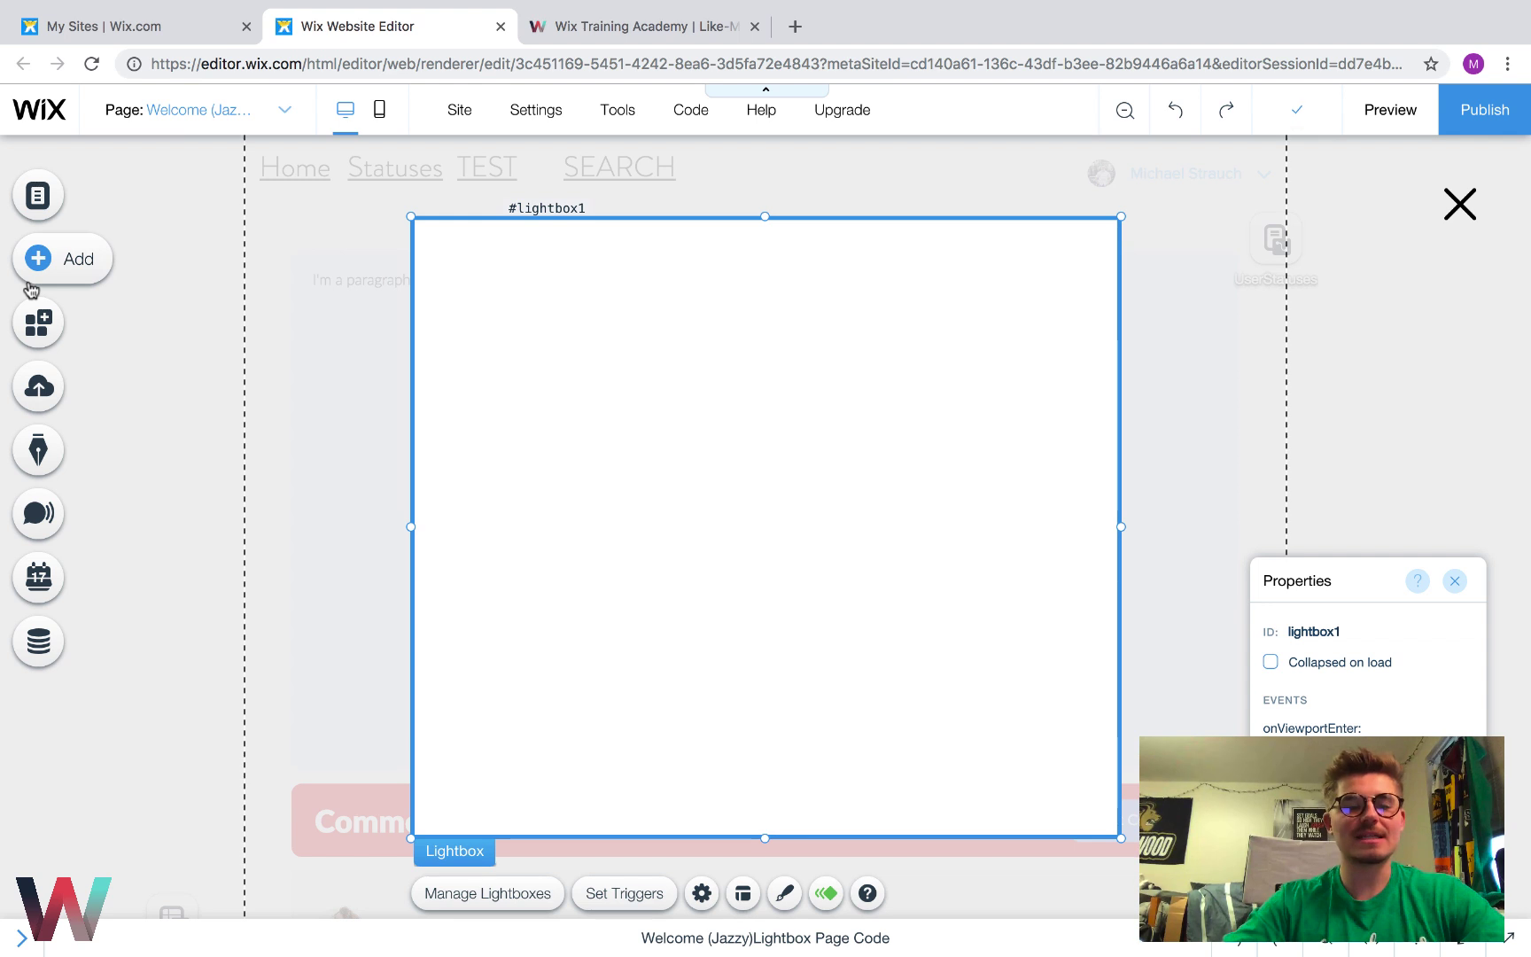
Step: Add a Heading 5 text near the lightbox top reading 'Post A Comment'
click(36, 266)
click(124, 229)
scroll(266, 329, down, 3)
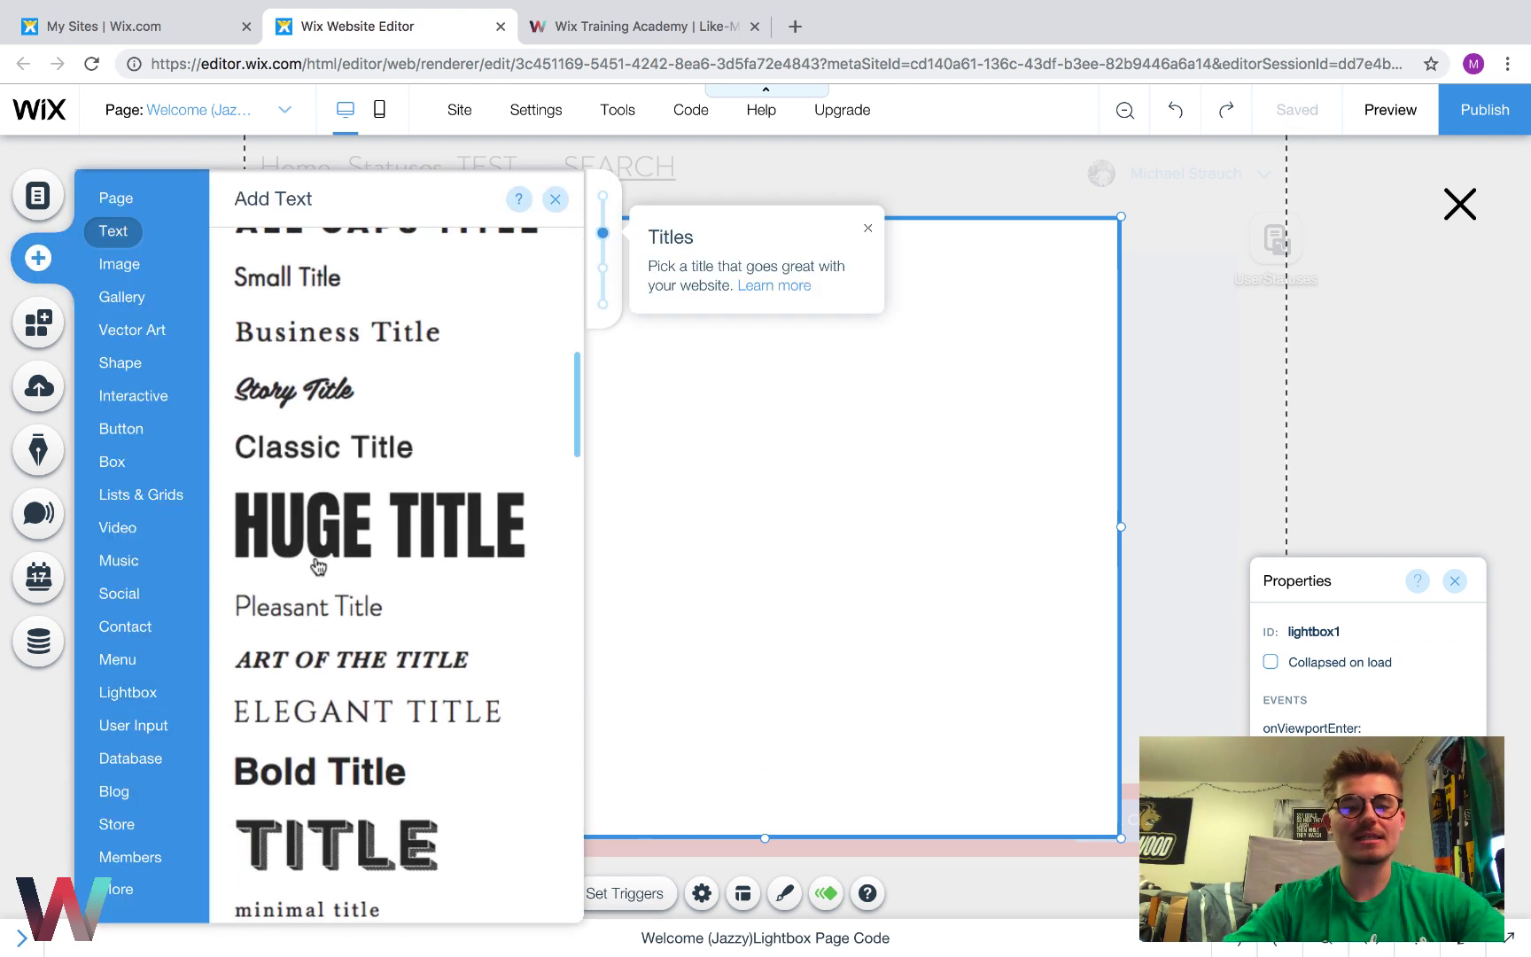
scroll(315, 565, up, 6)
click(332, 530)
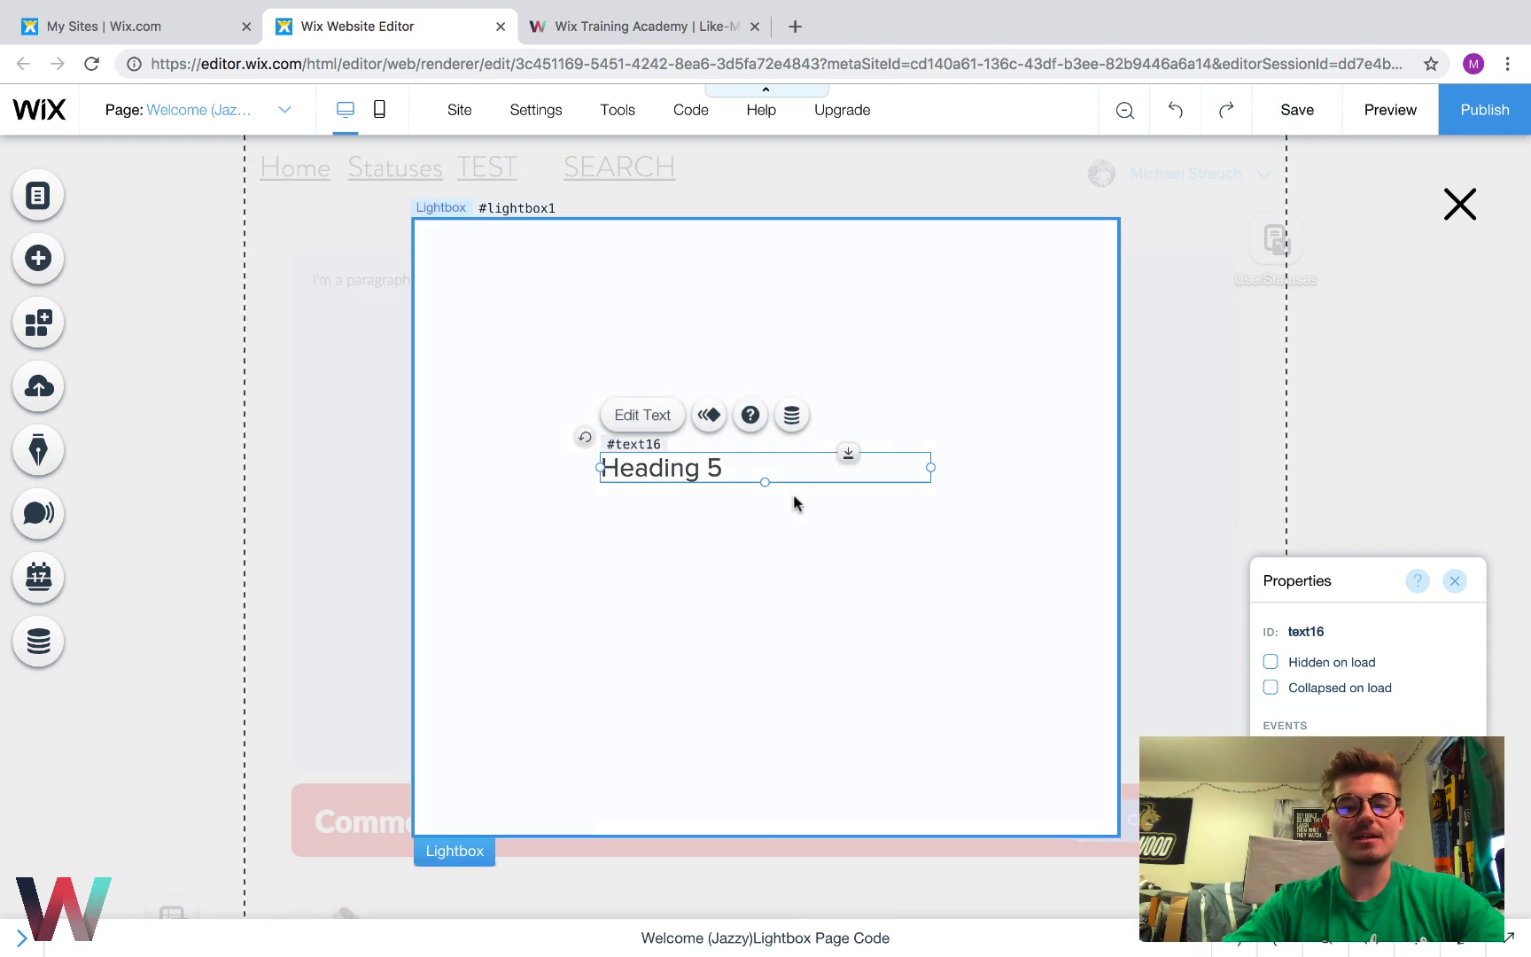
drag(715, 427, 714, 271)
double_click(715, 271)
text(Post)
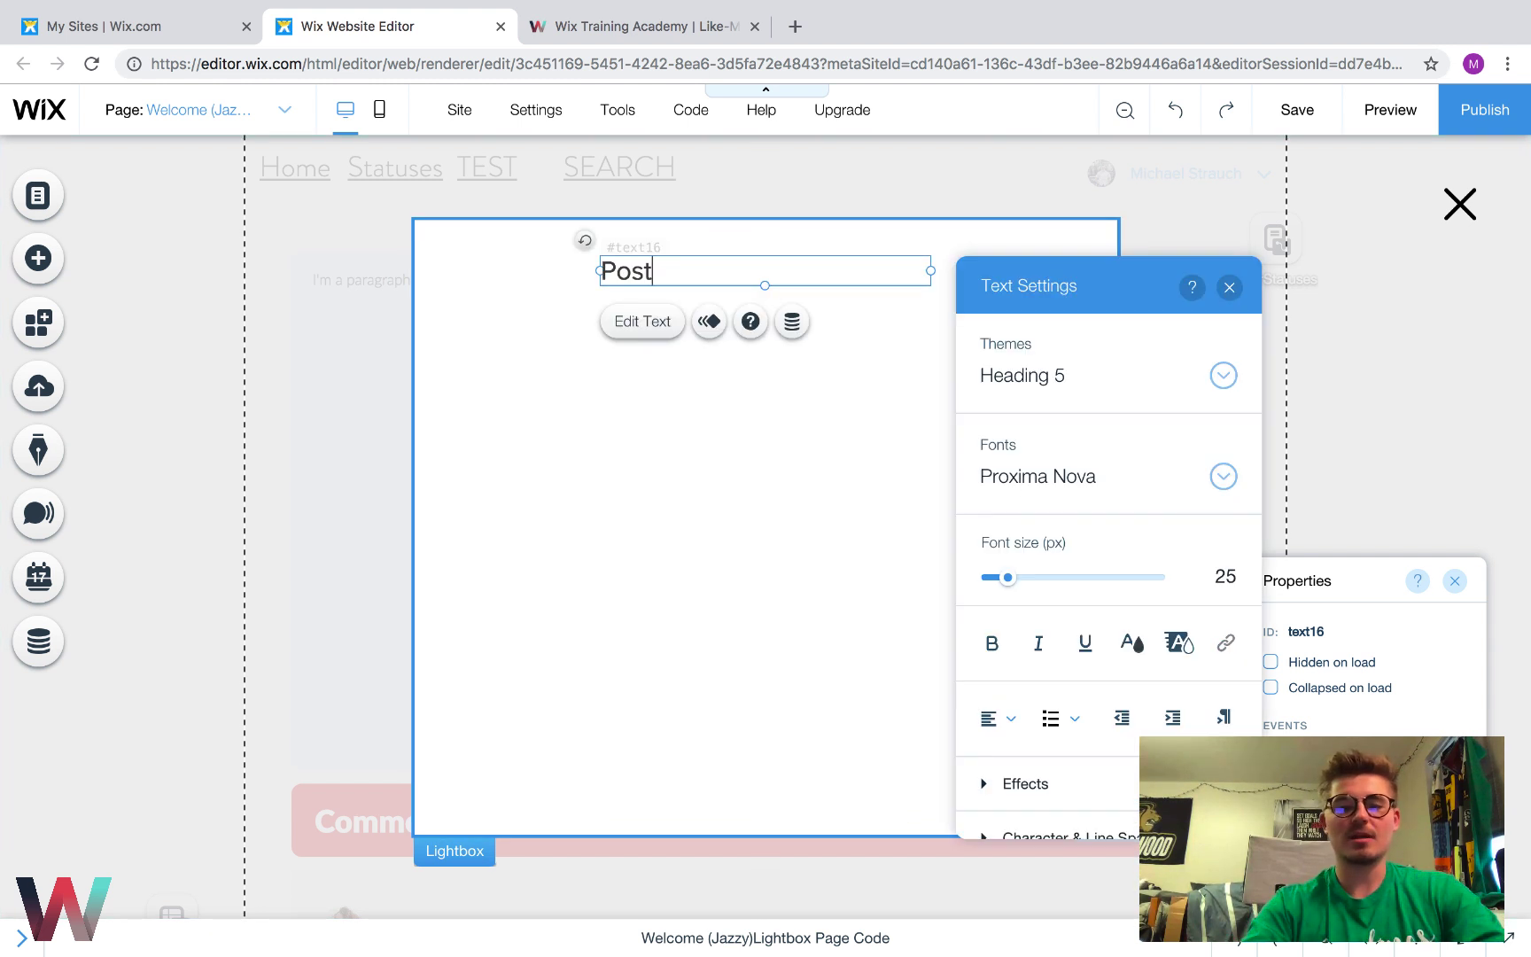
text( A Comment)
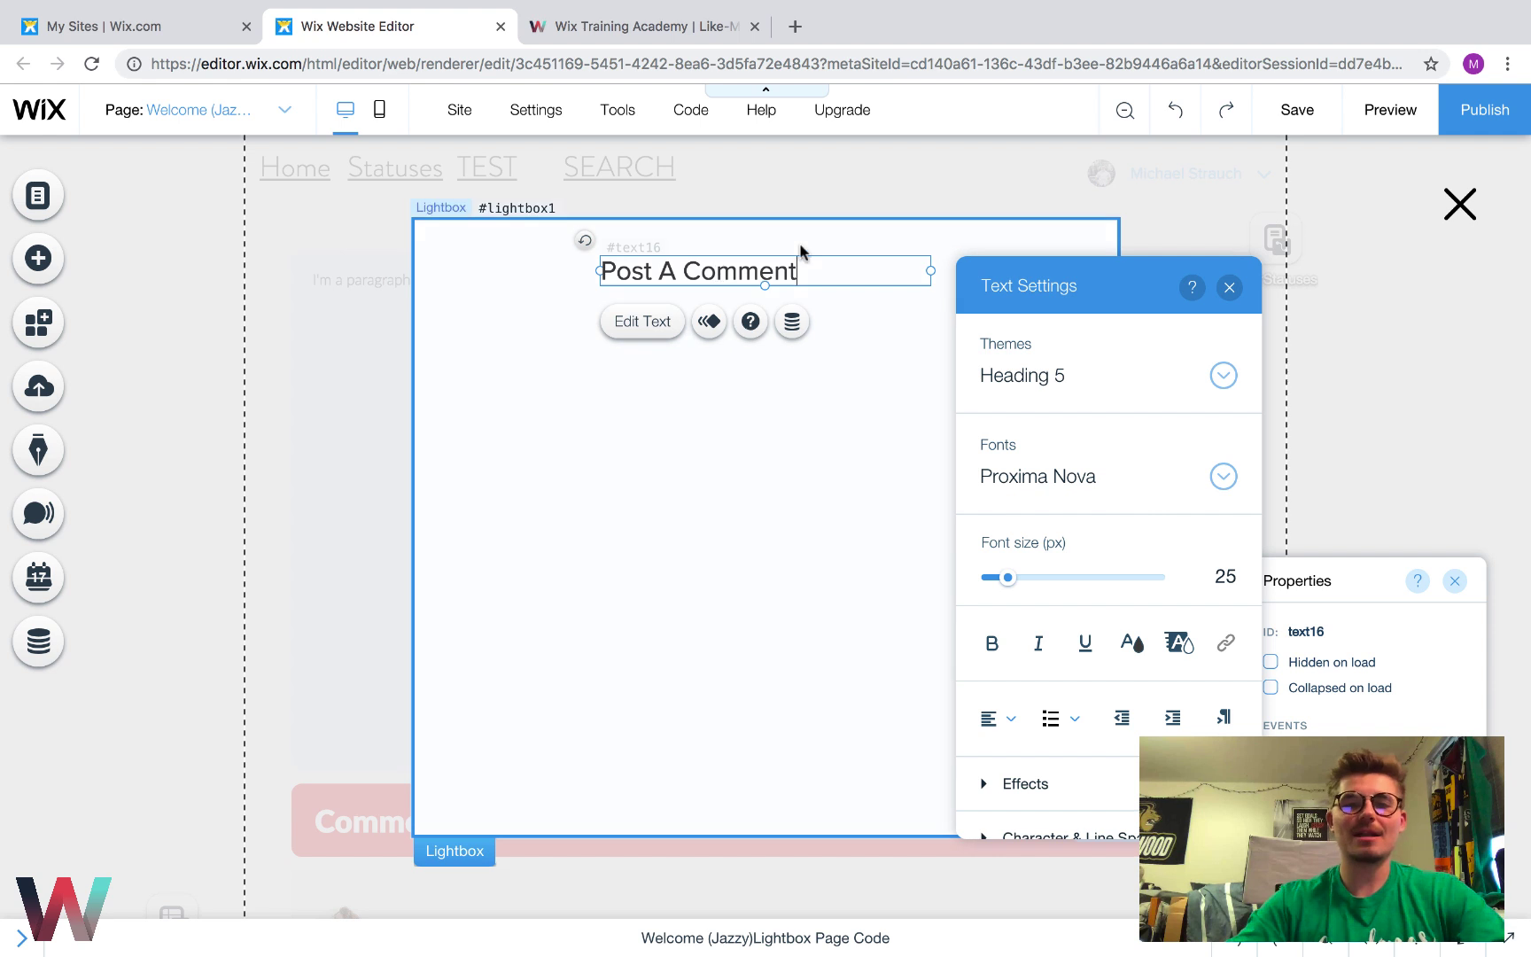
Step: Centre-align the heading, set its font to Lato Black, and centre it horizontally
drag(797, 266, 438, 265)
click(997, 718)
click(1010, 746)
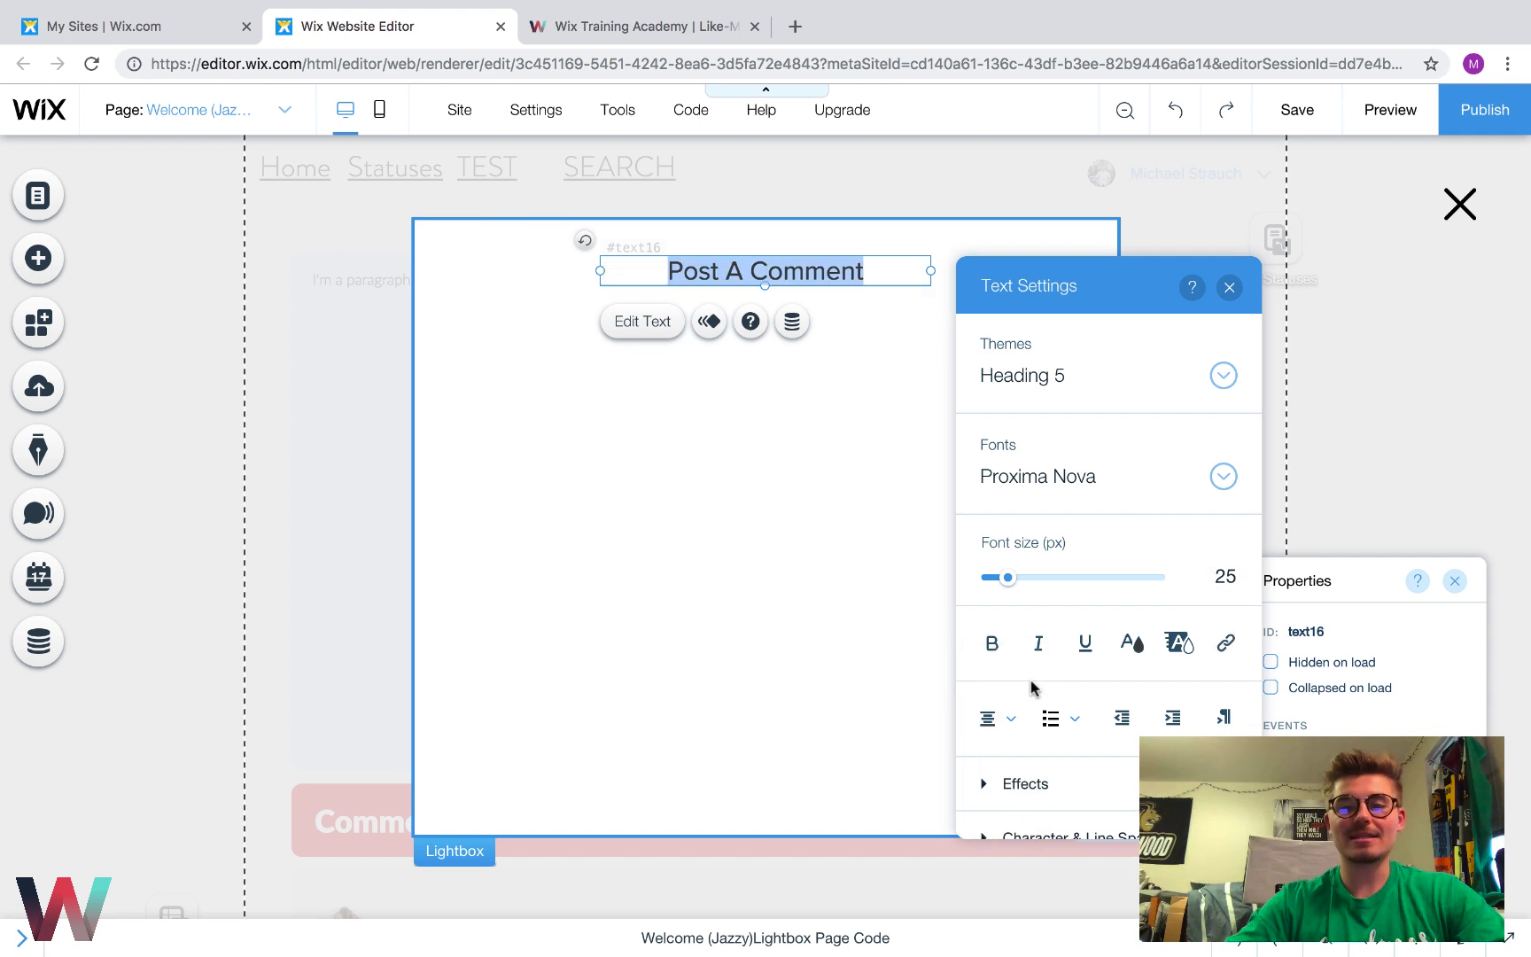
click(1098, 483)
scroll(1095, 588, up, 10)
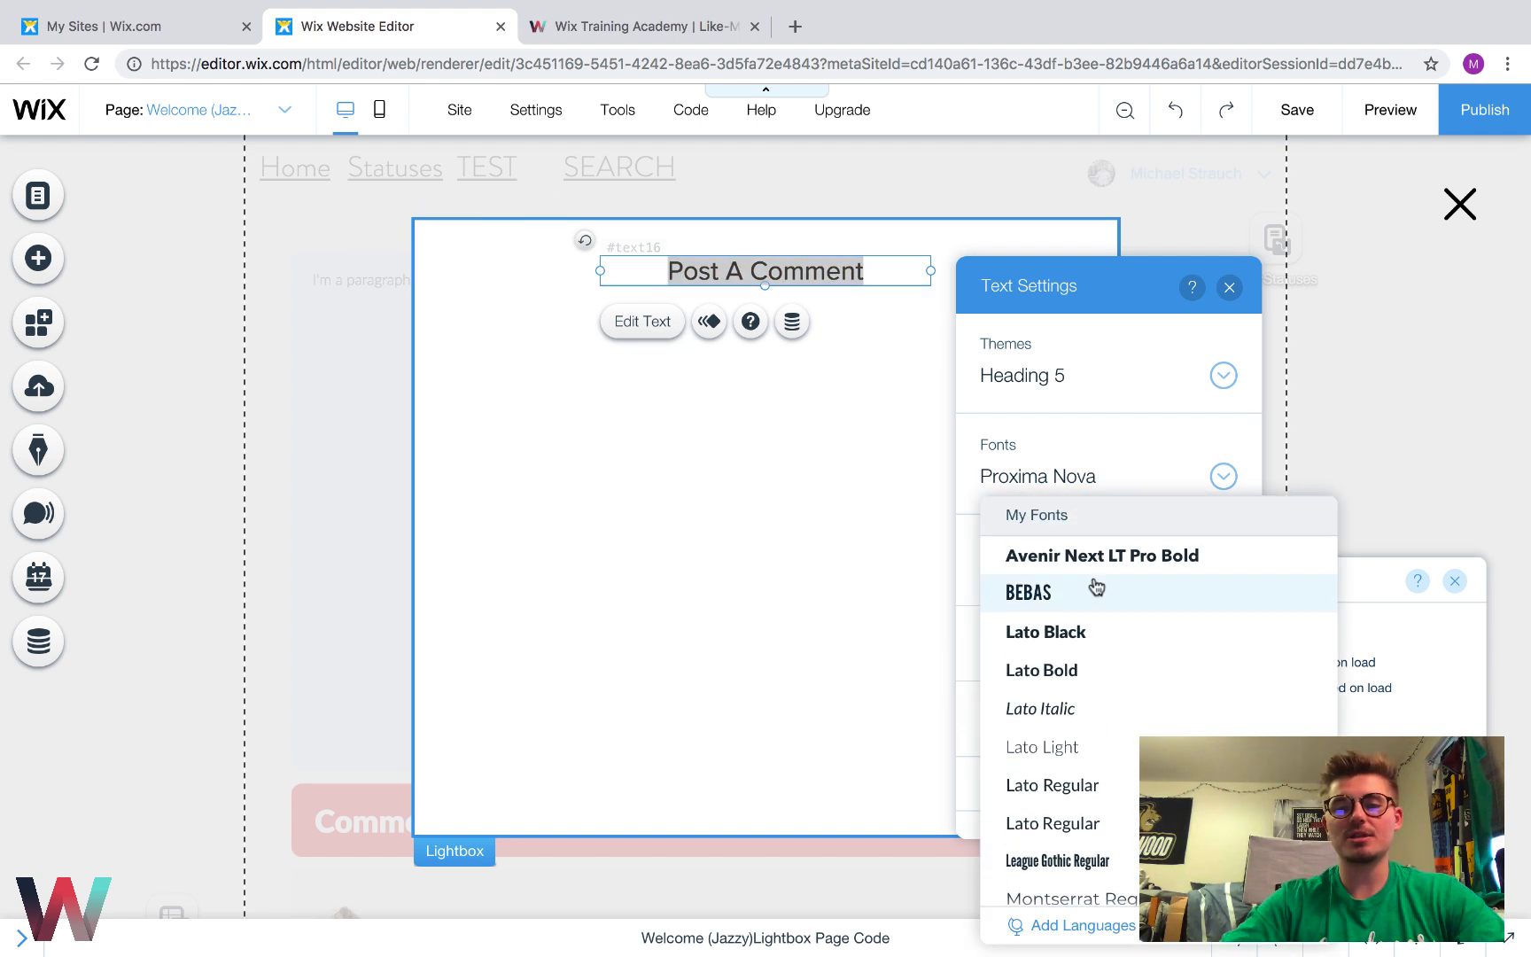
click(1079, 635)
click(1229, 287)
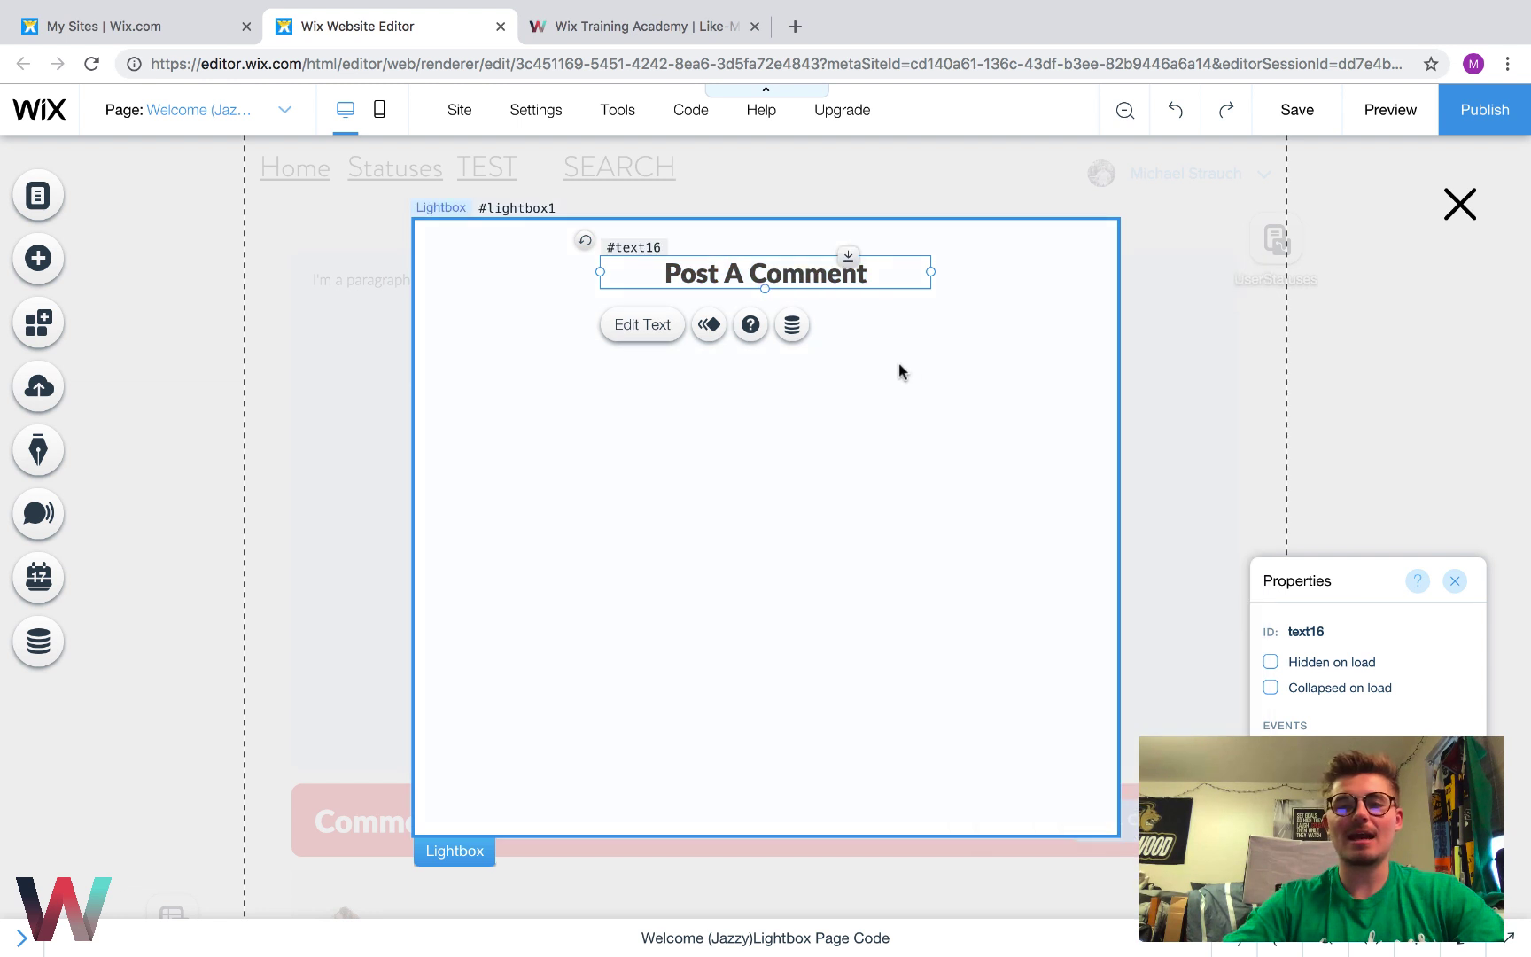
click(906, 363)
drag(793, 272, 789, 277)
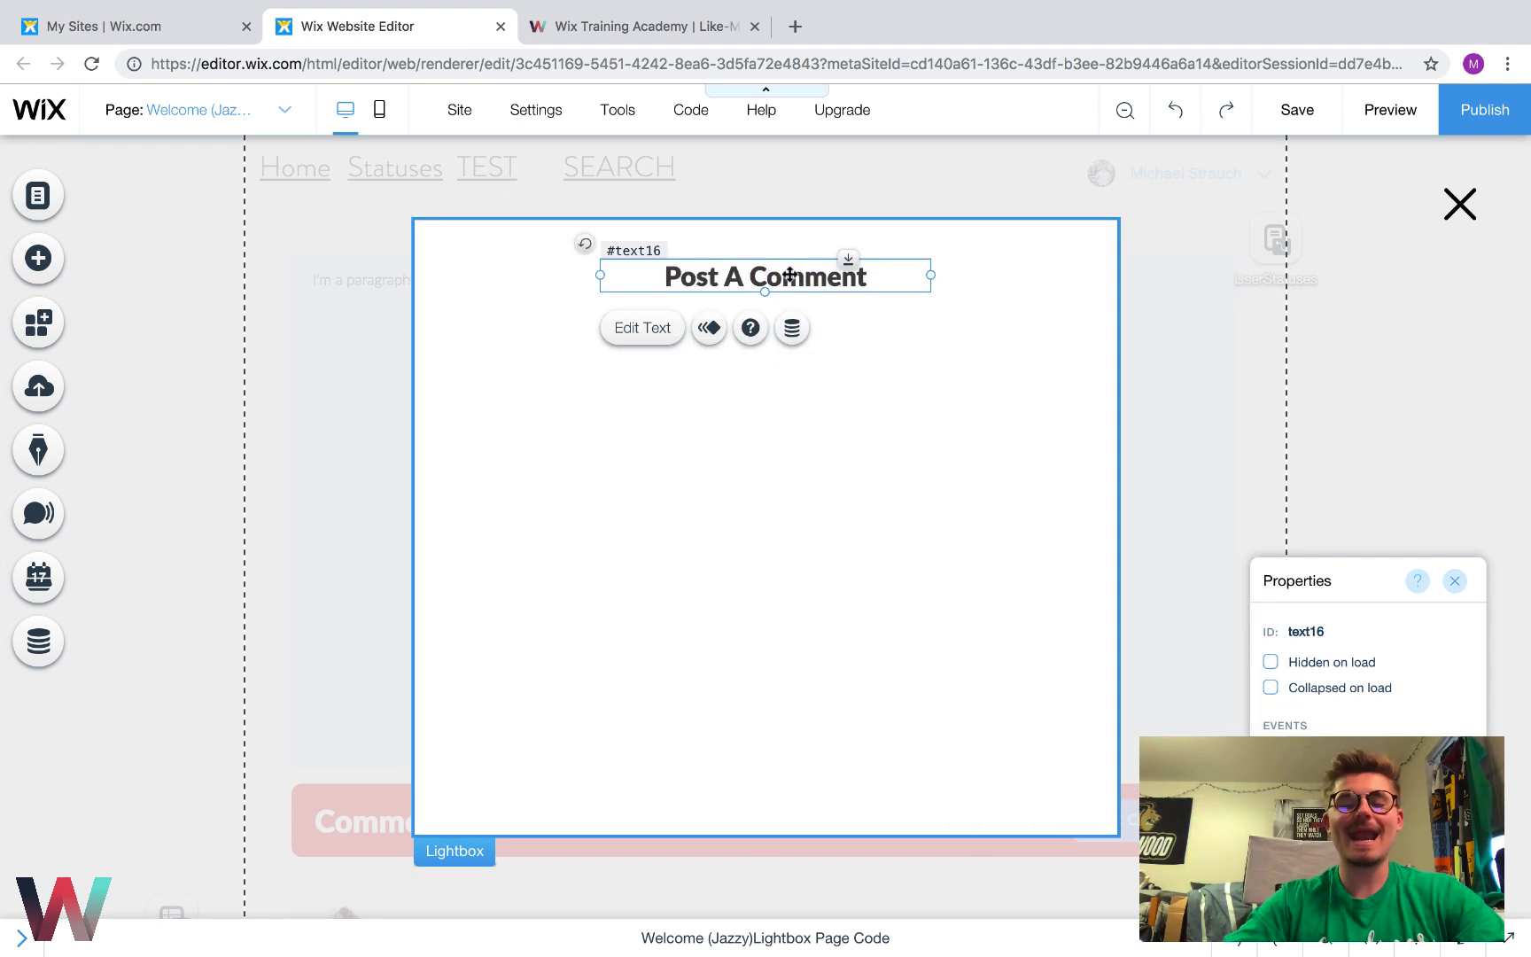
click(690, 465)
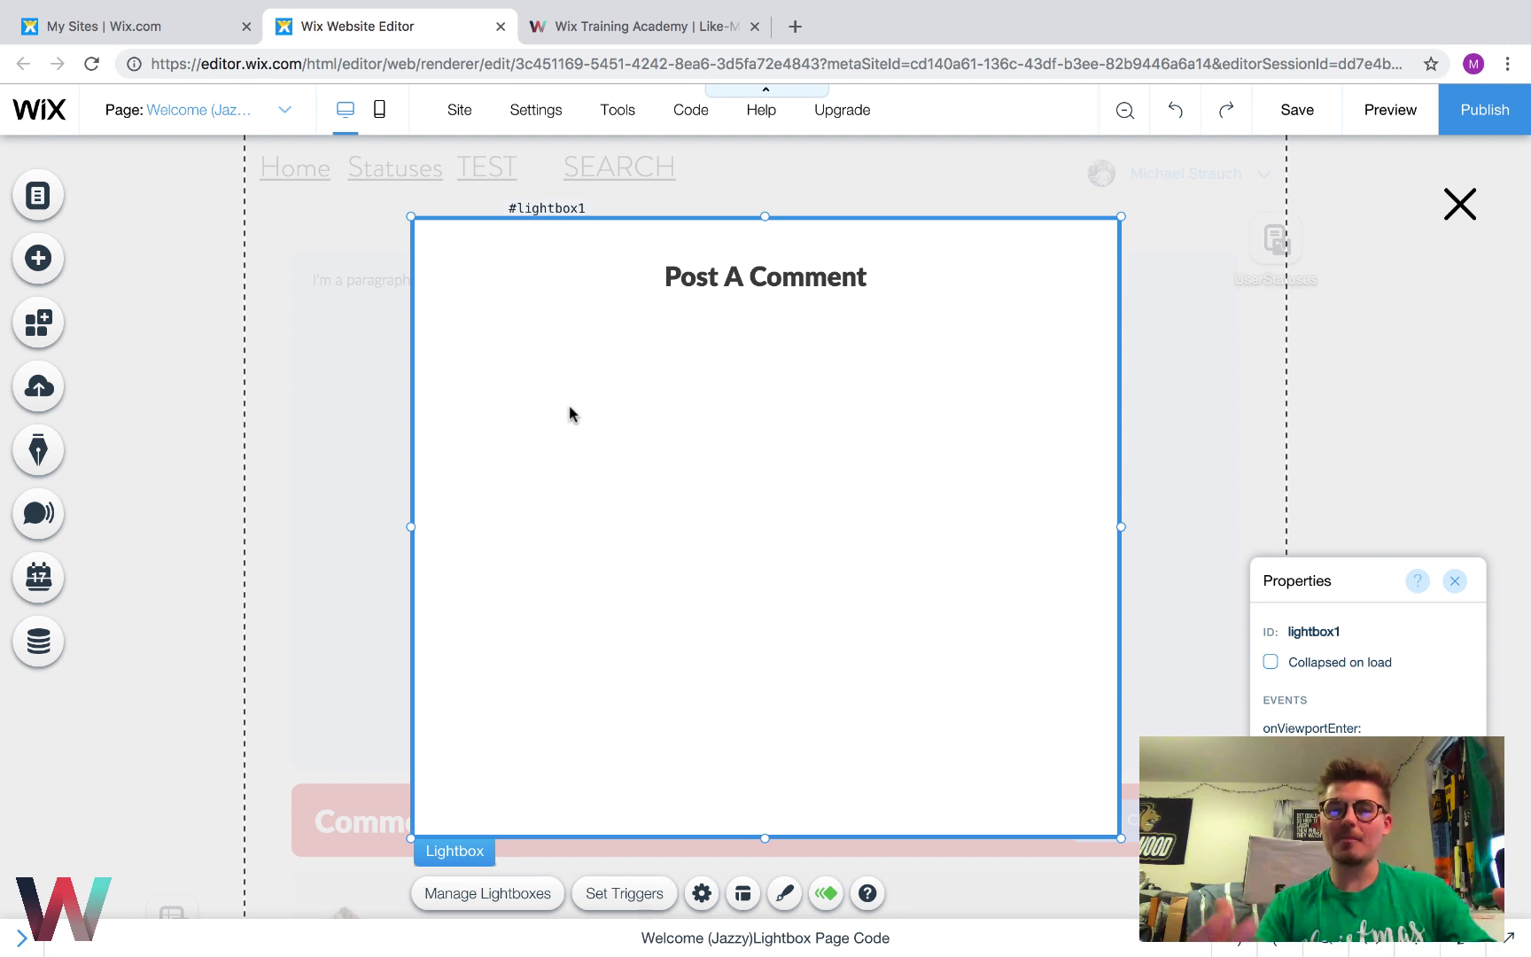
Step: Add a text input field just below the heading and widen it
click(38, 264)
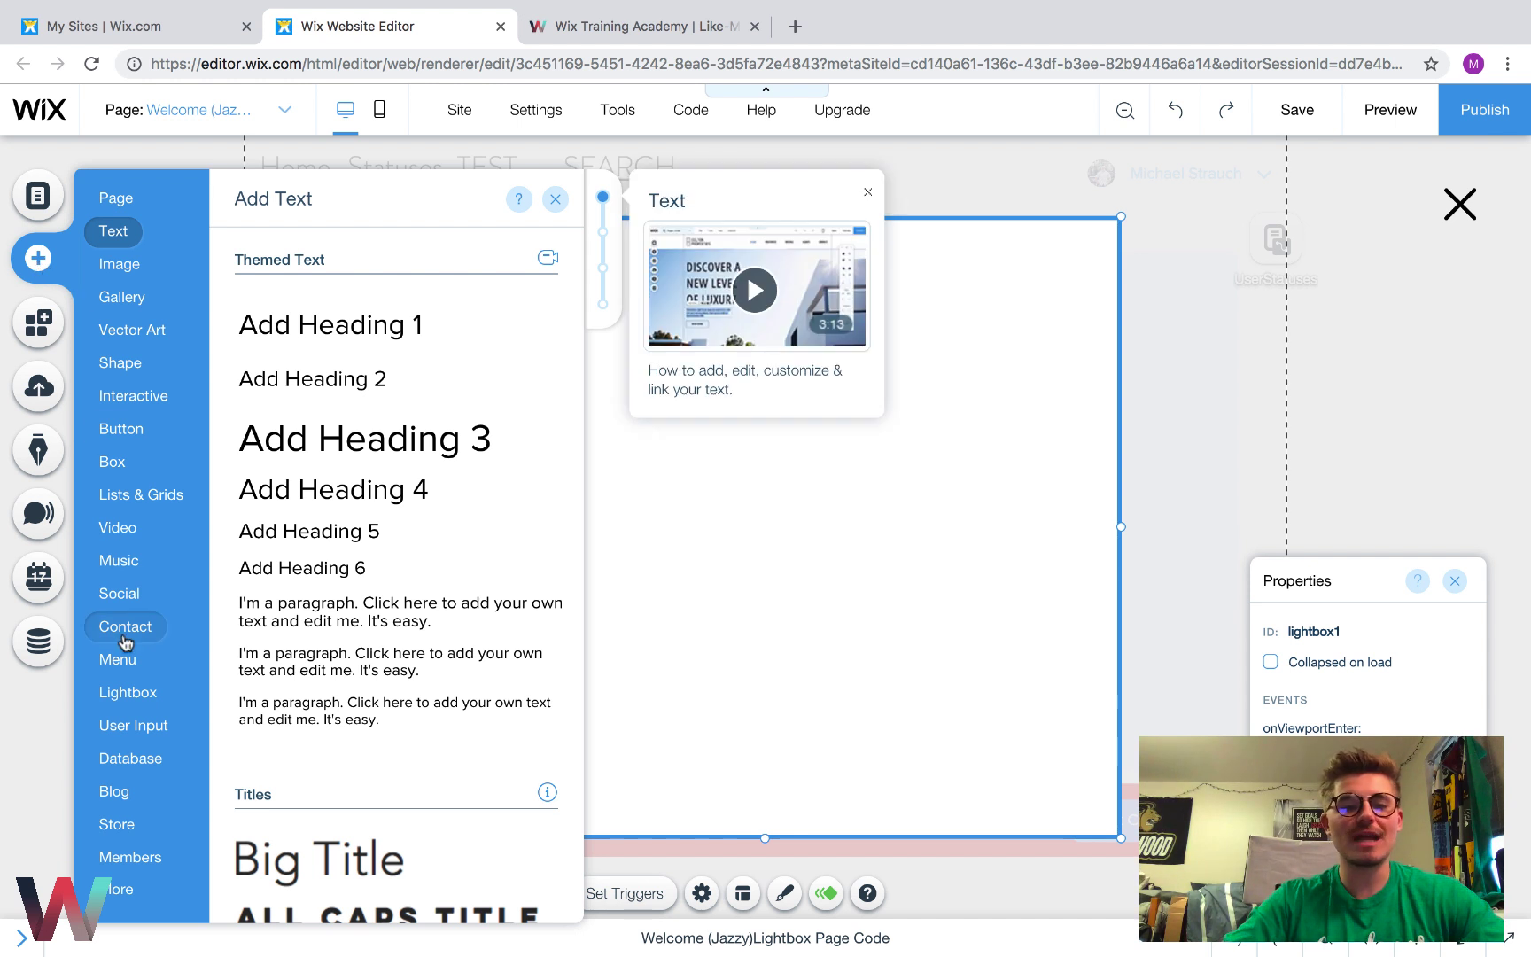
mouse_move(134, 735)
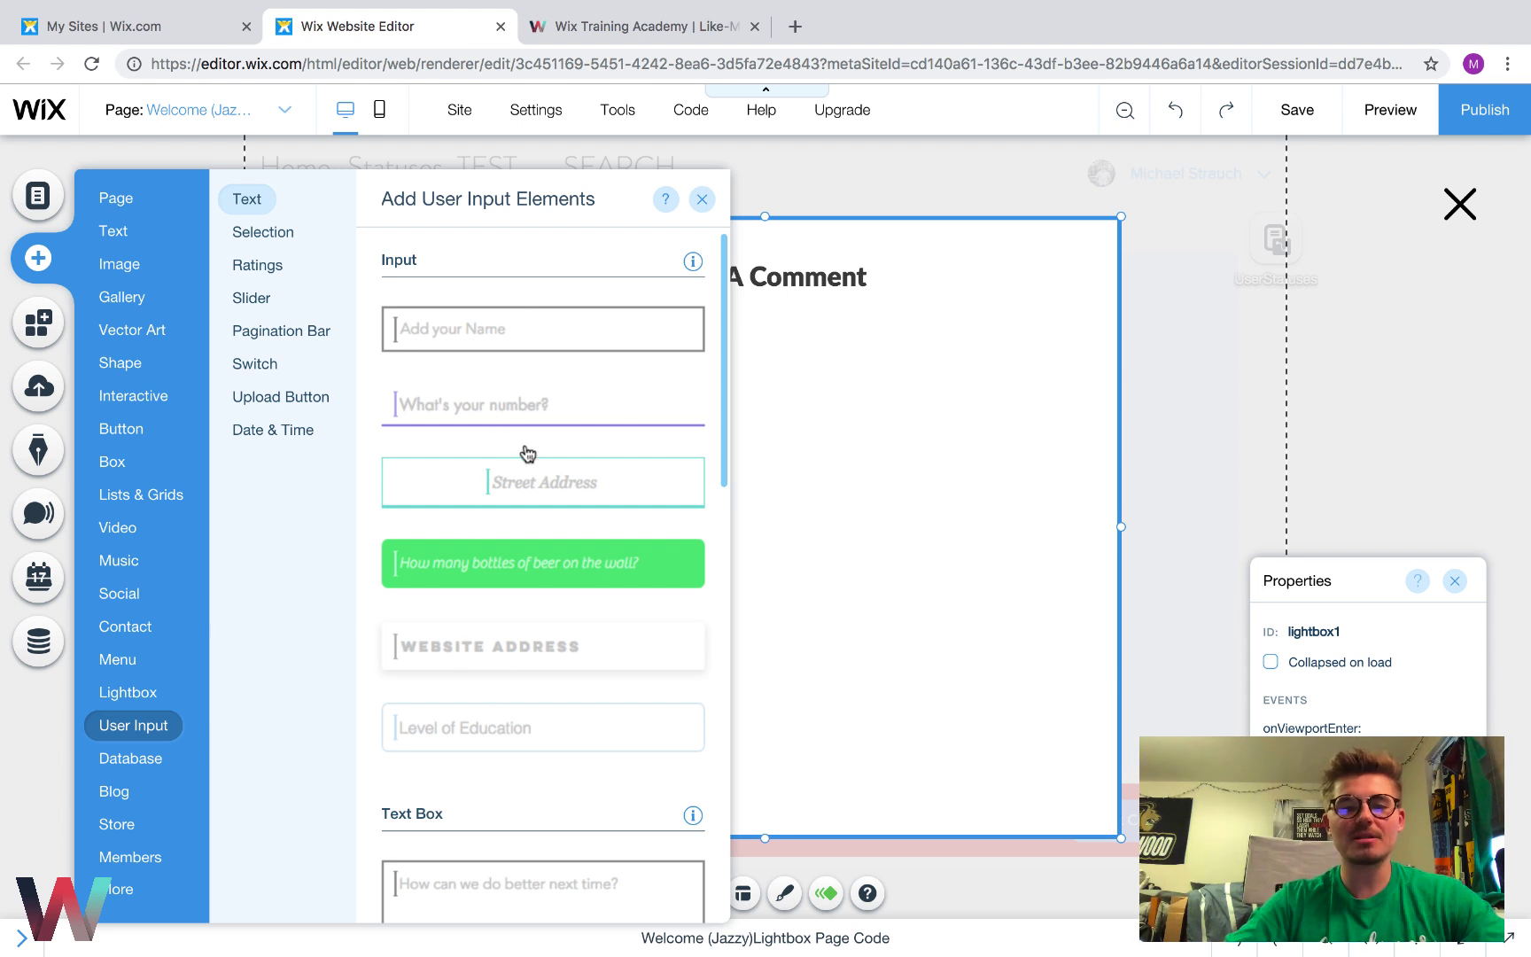
click(530, 738)
drag(813, 478, 695, 372)
drag(904, 373, 988, 373)
drag(792, 380, 783, 379)
Step: Keep the input type as Text and change its placeholder to 'Full Name'
double_click(783, 379)
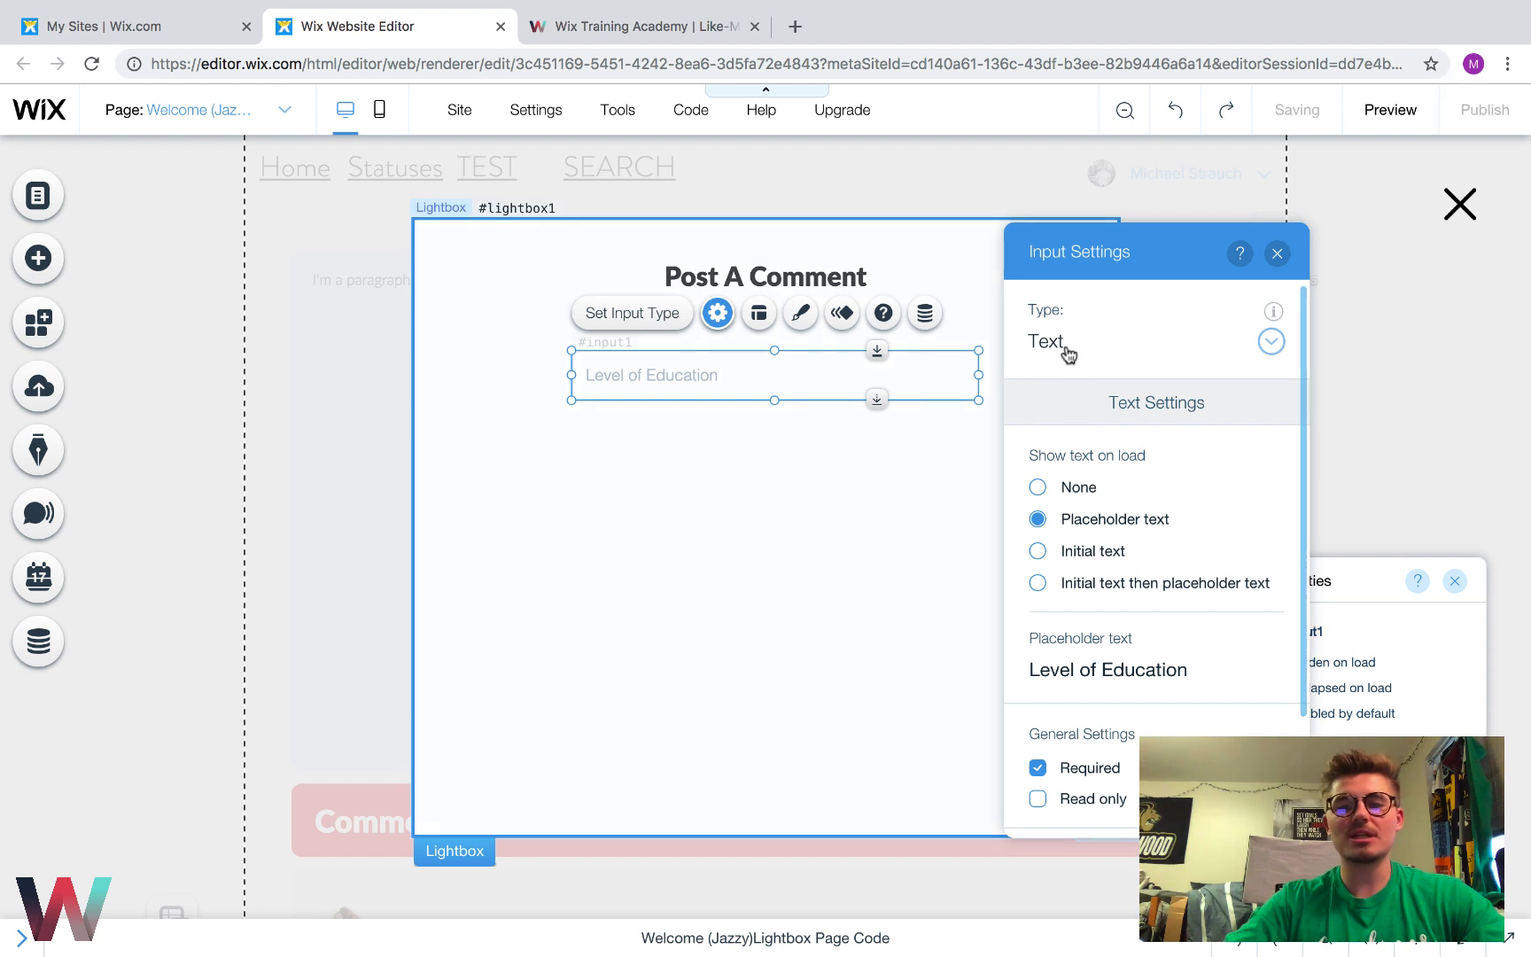
click(1067, 350)
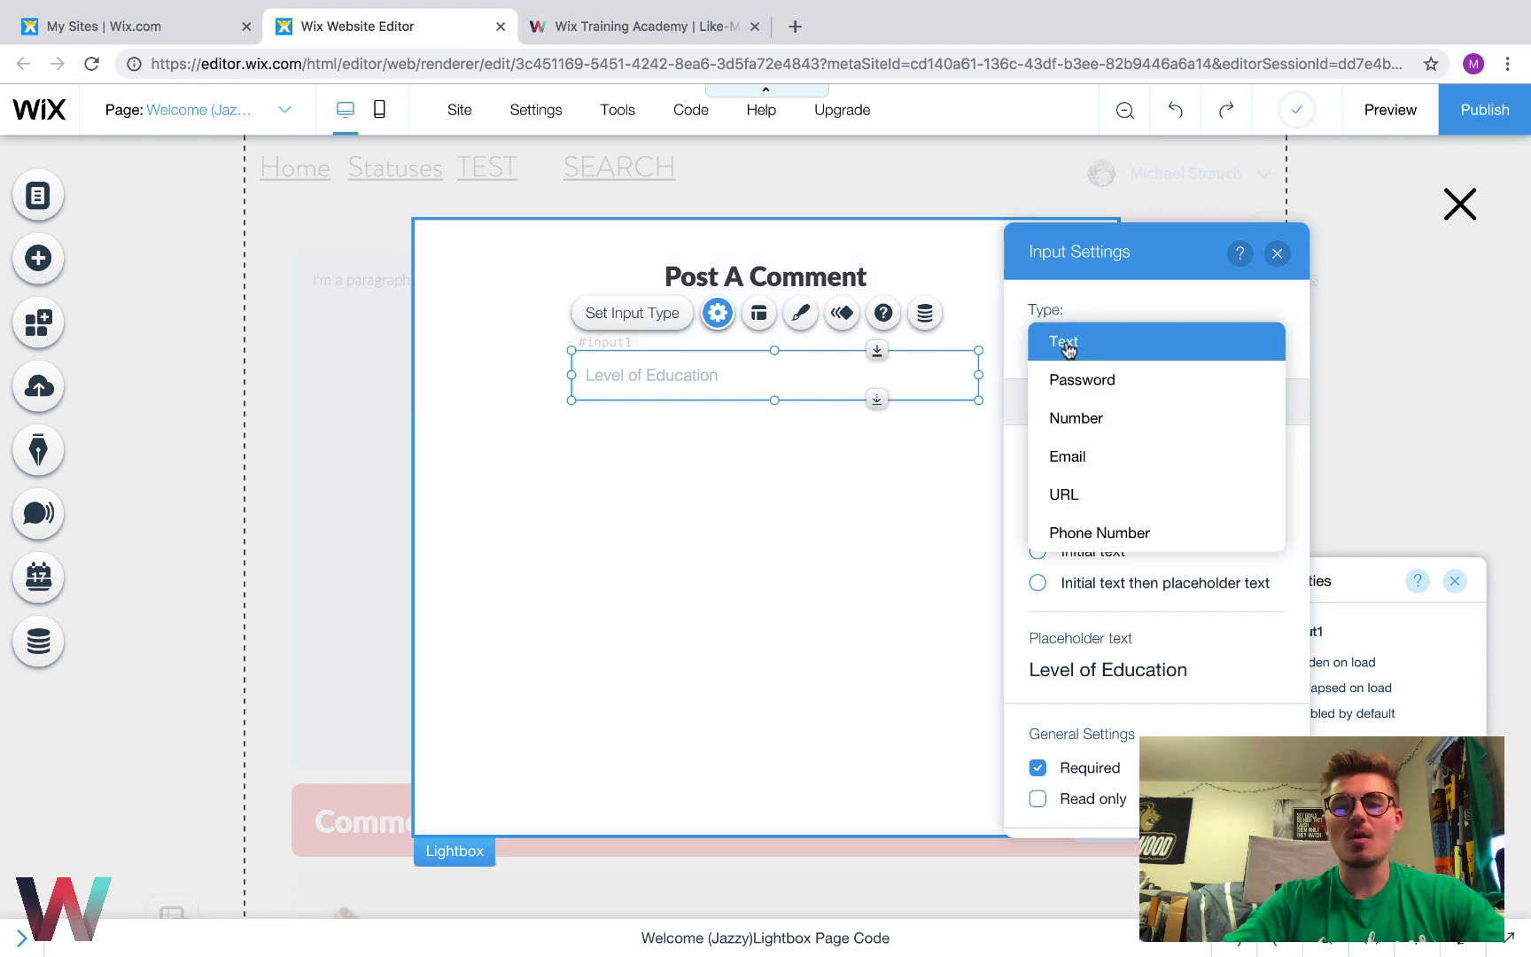
click(1067, 350)
click(1130, 675)
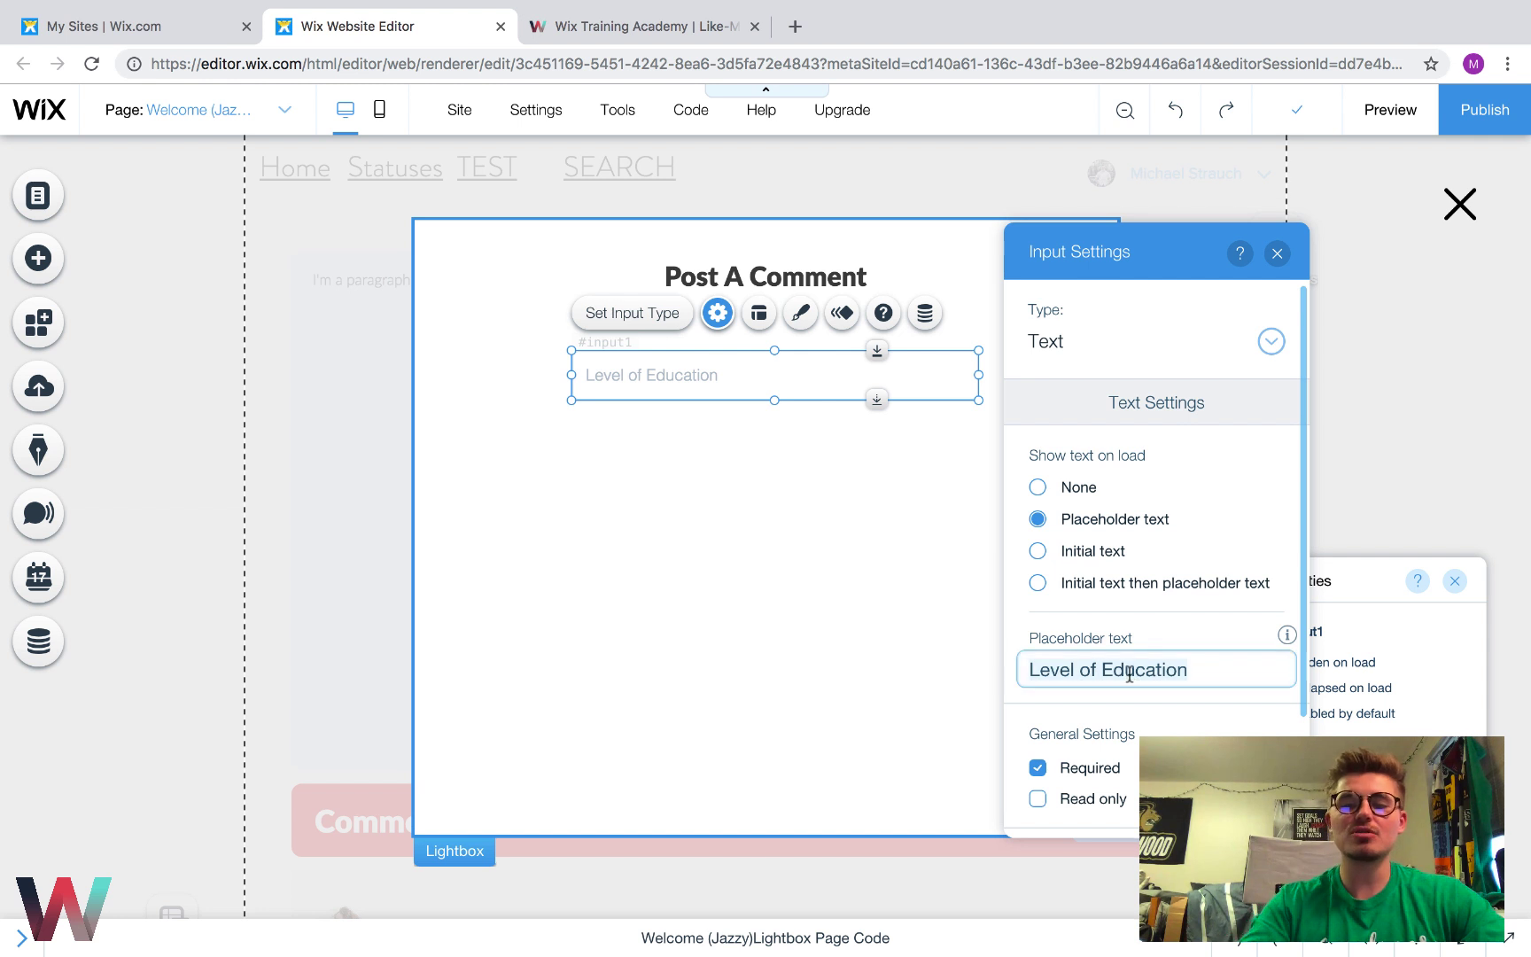
key(BackSpace)
text(F)
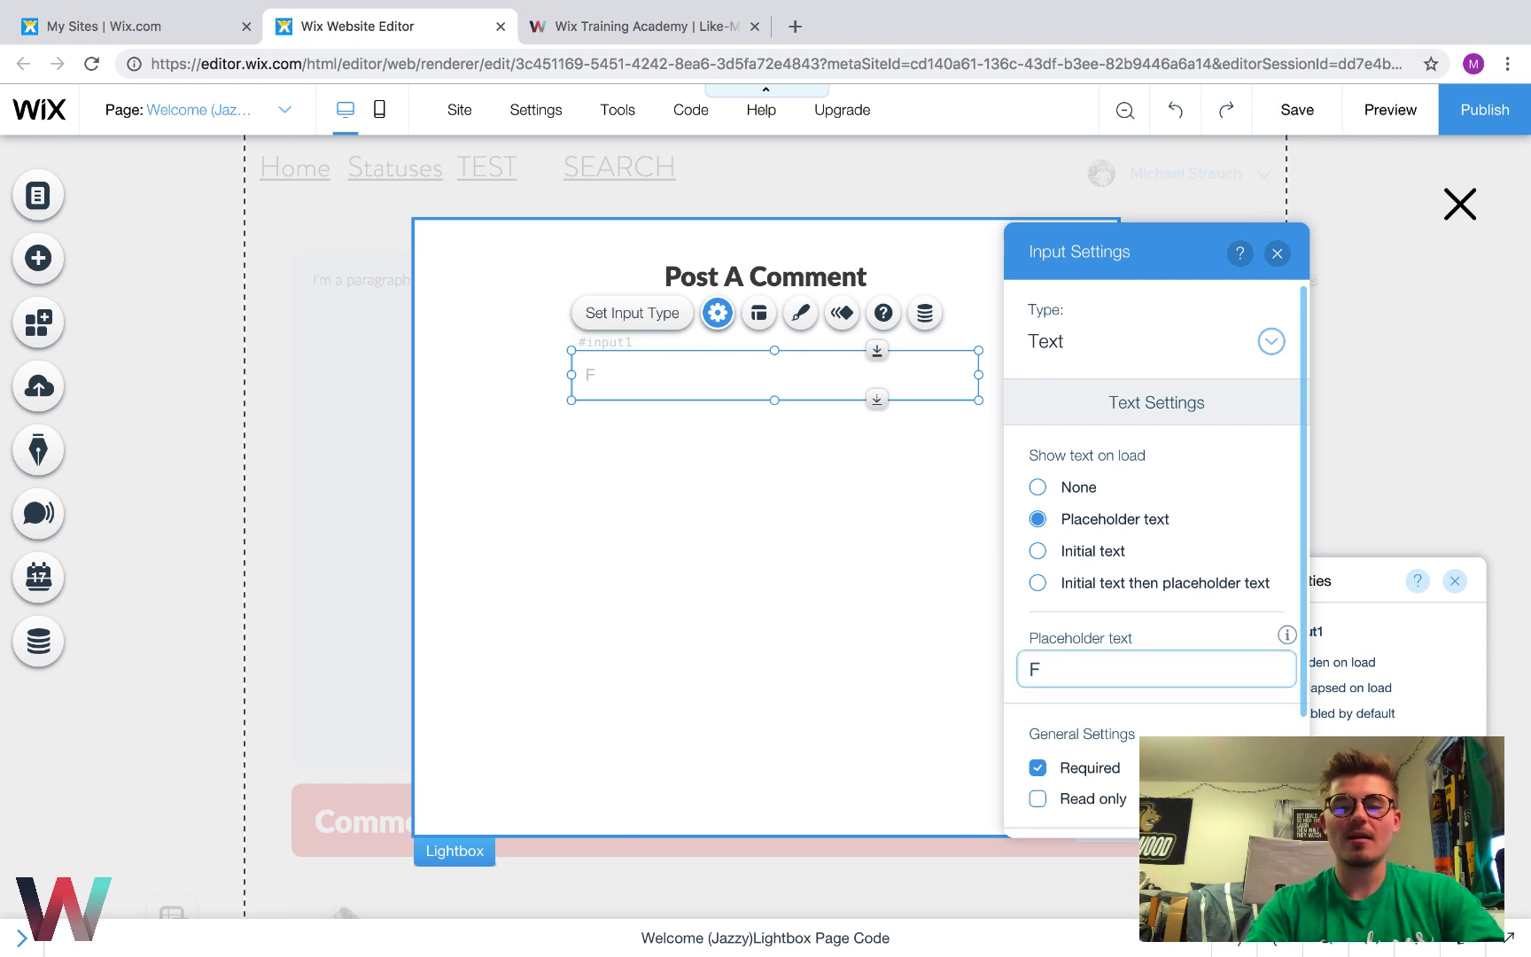
text(ull Name)
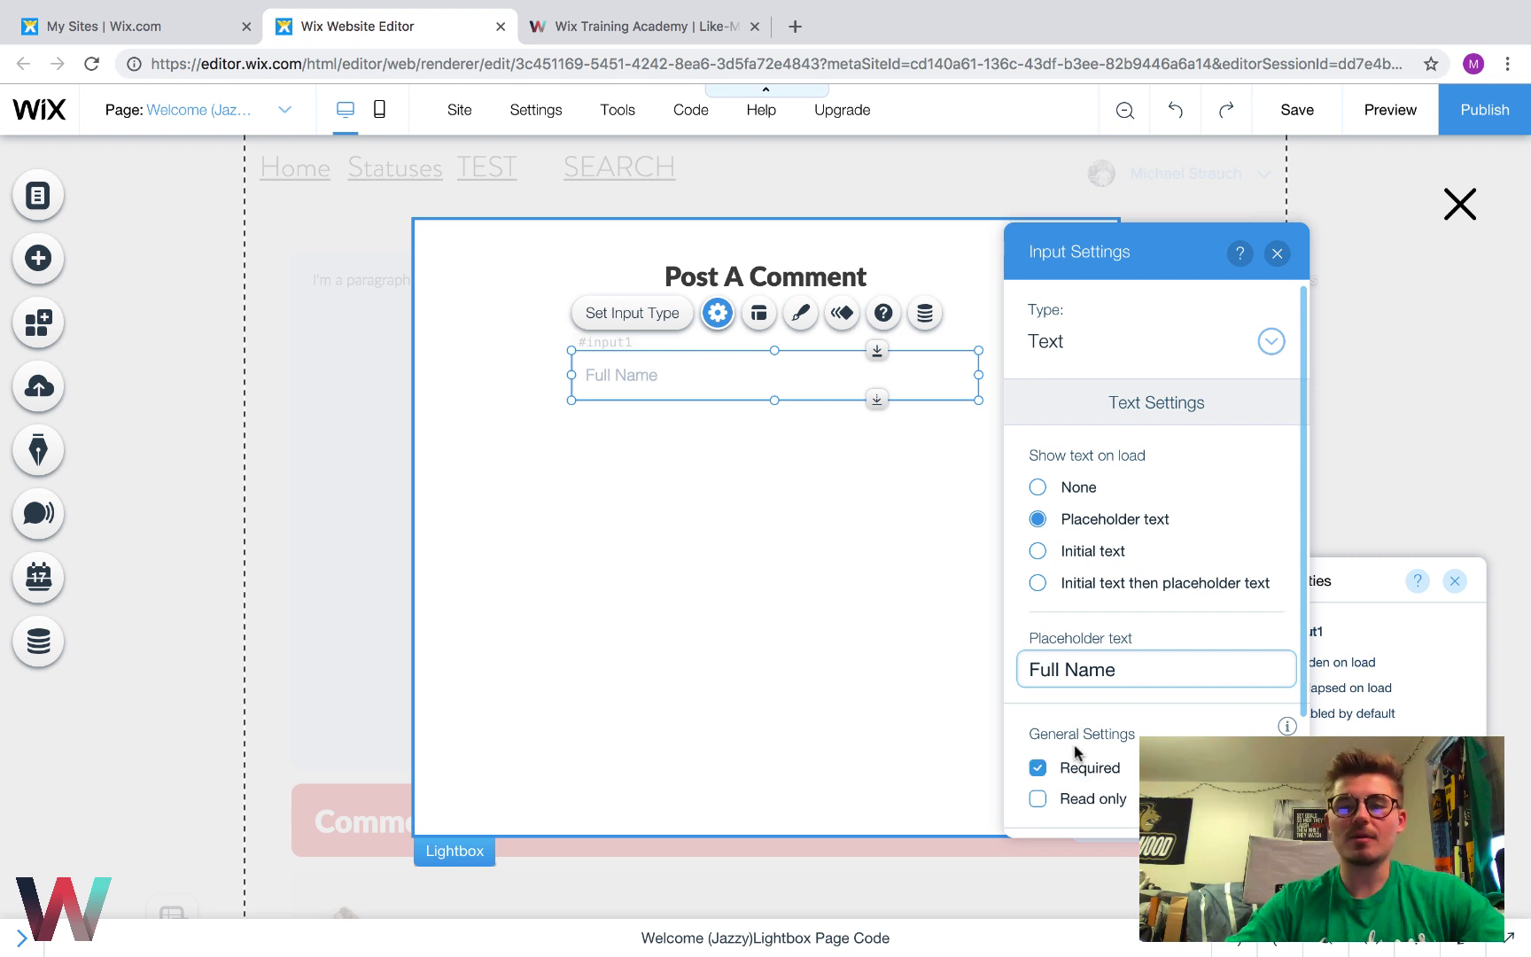
click(1277, 254)
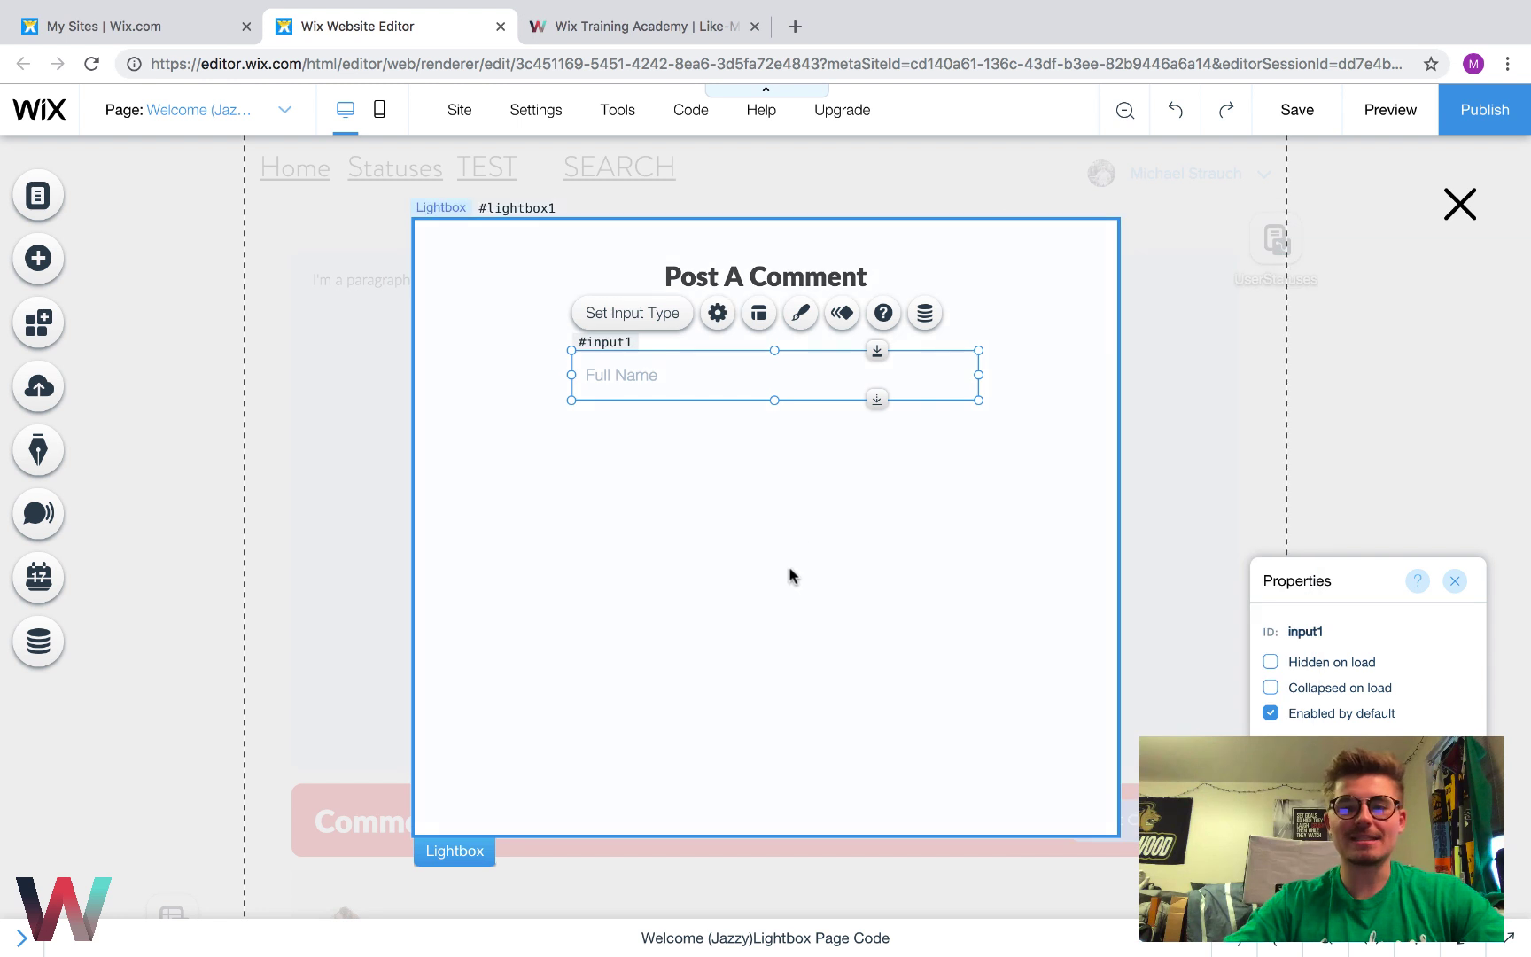
click(842, 516)
click(683, 366)
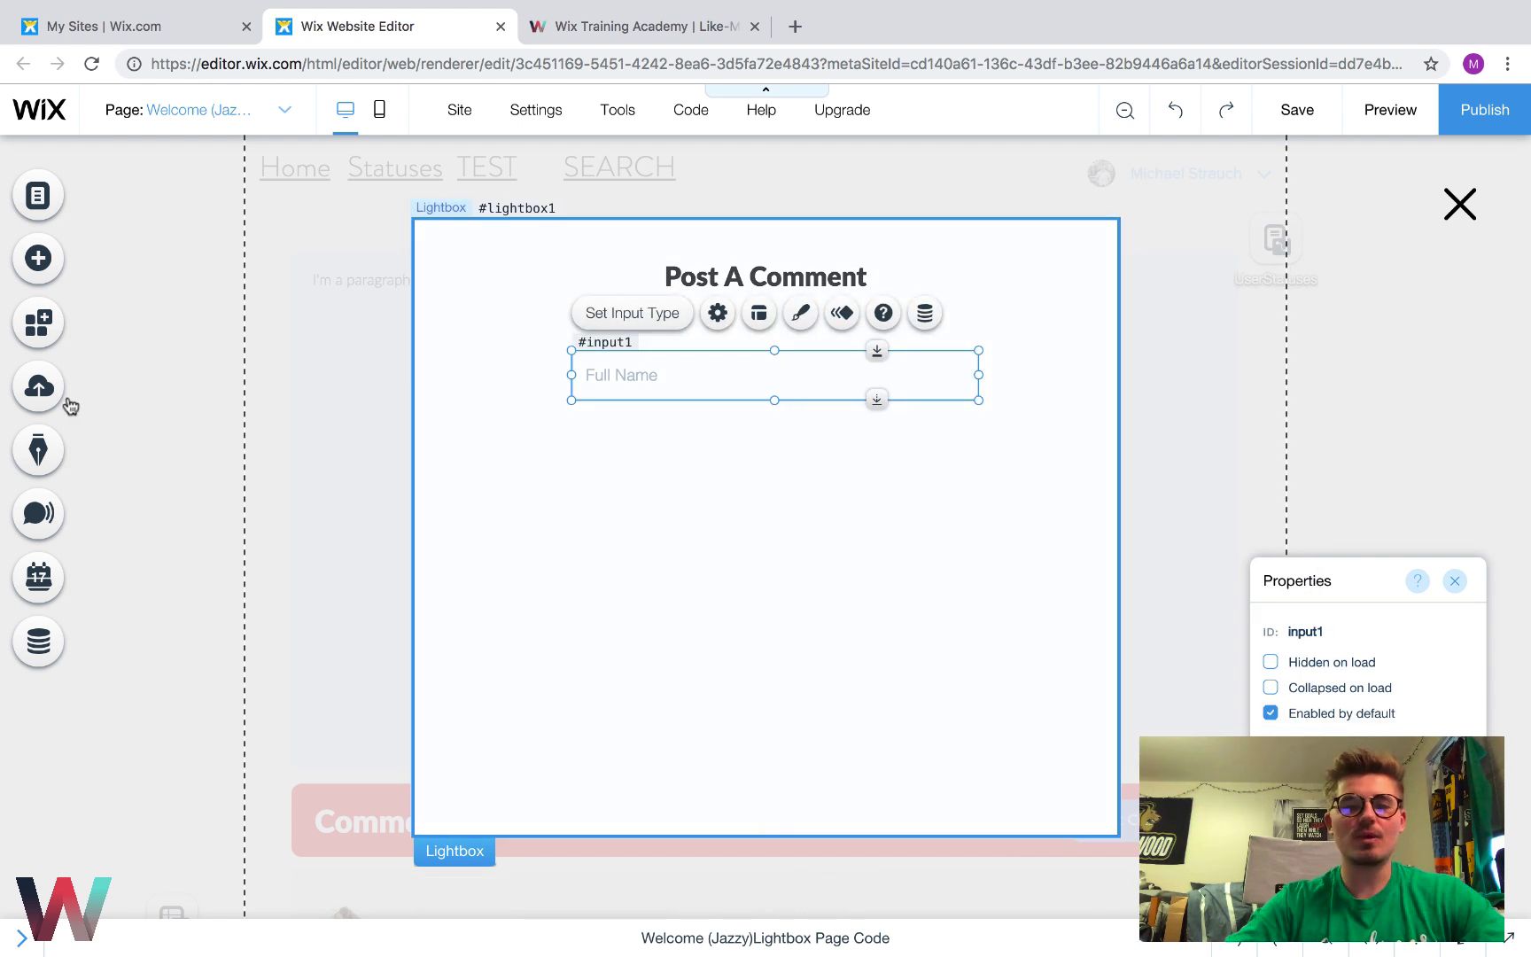
Step: Insert an upload button and place it below the Full Name field
click(39, 258)
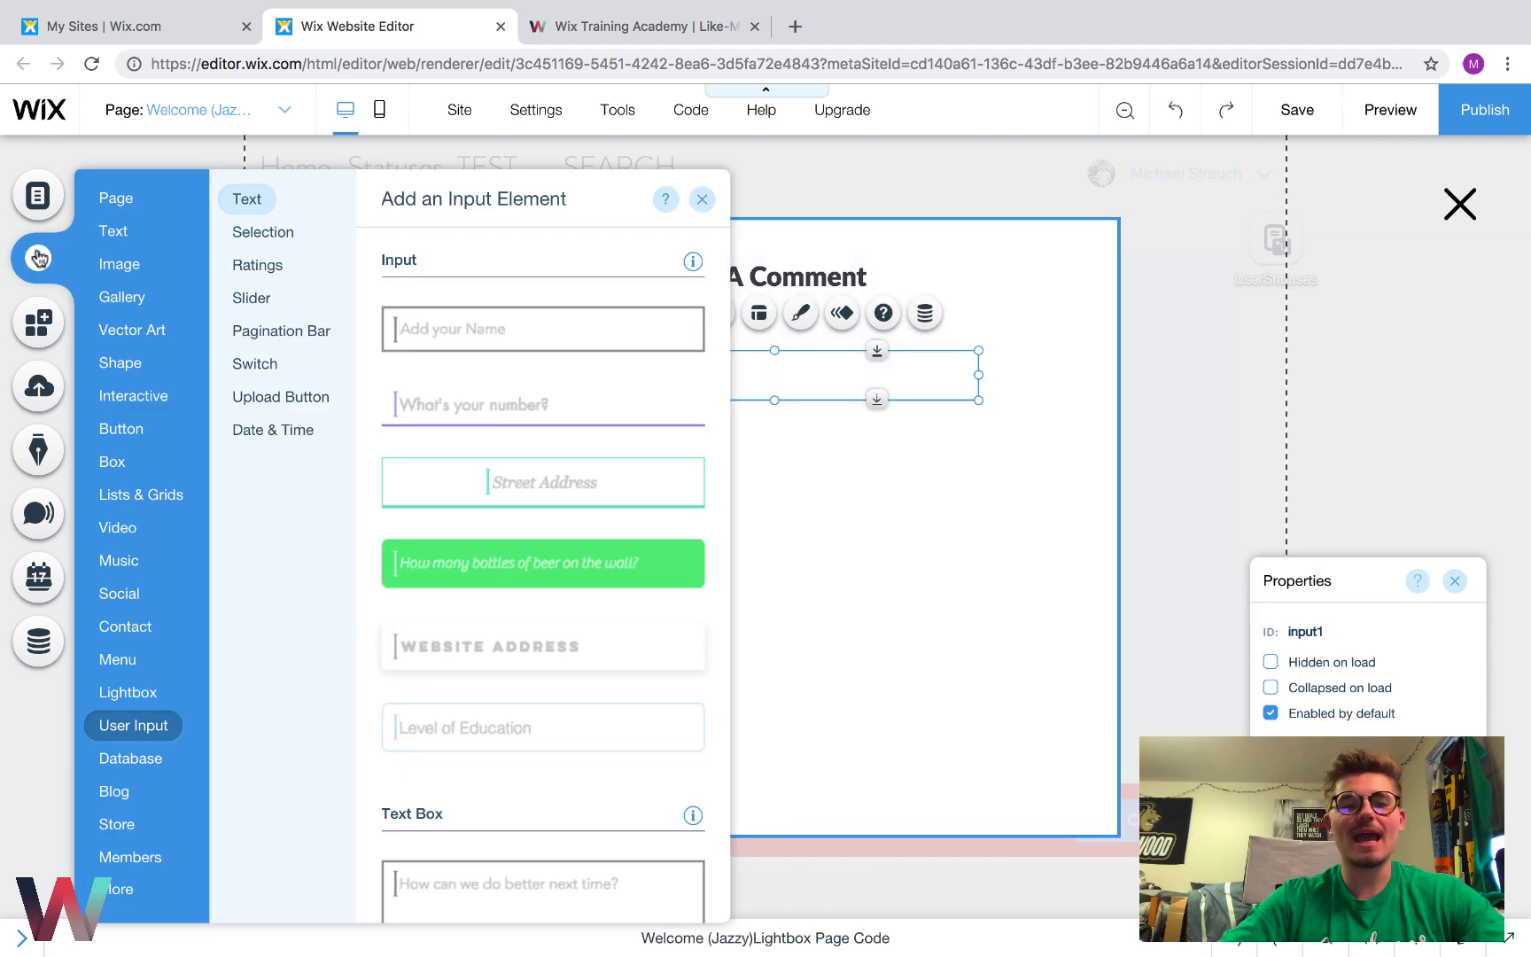
mouse_move(283, 396)
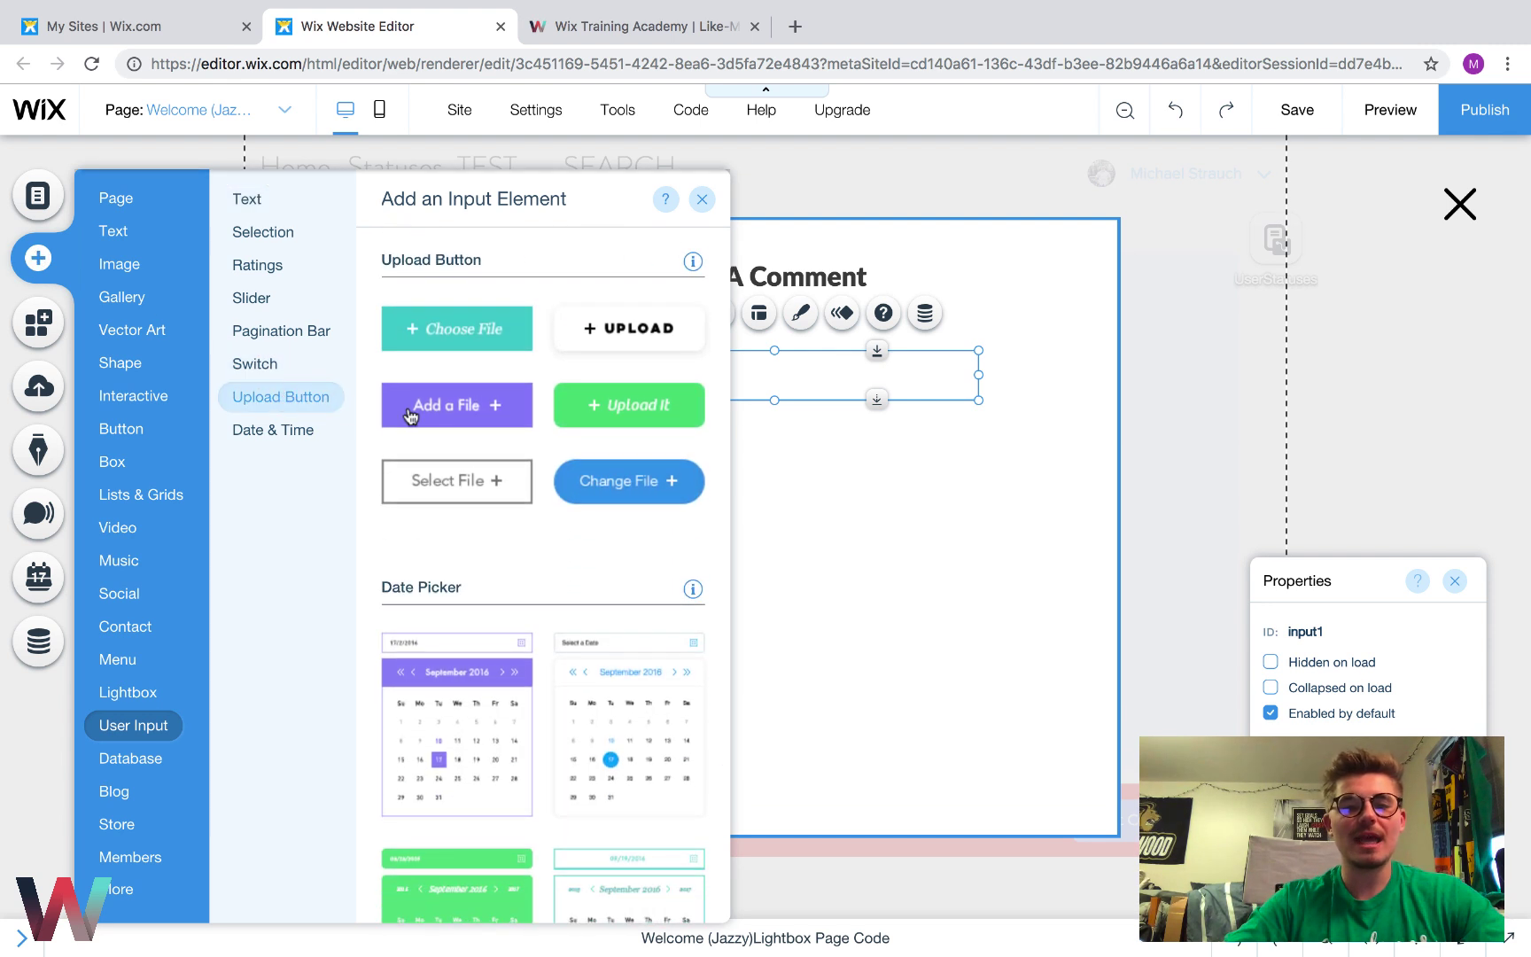
click(451, 414)
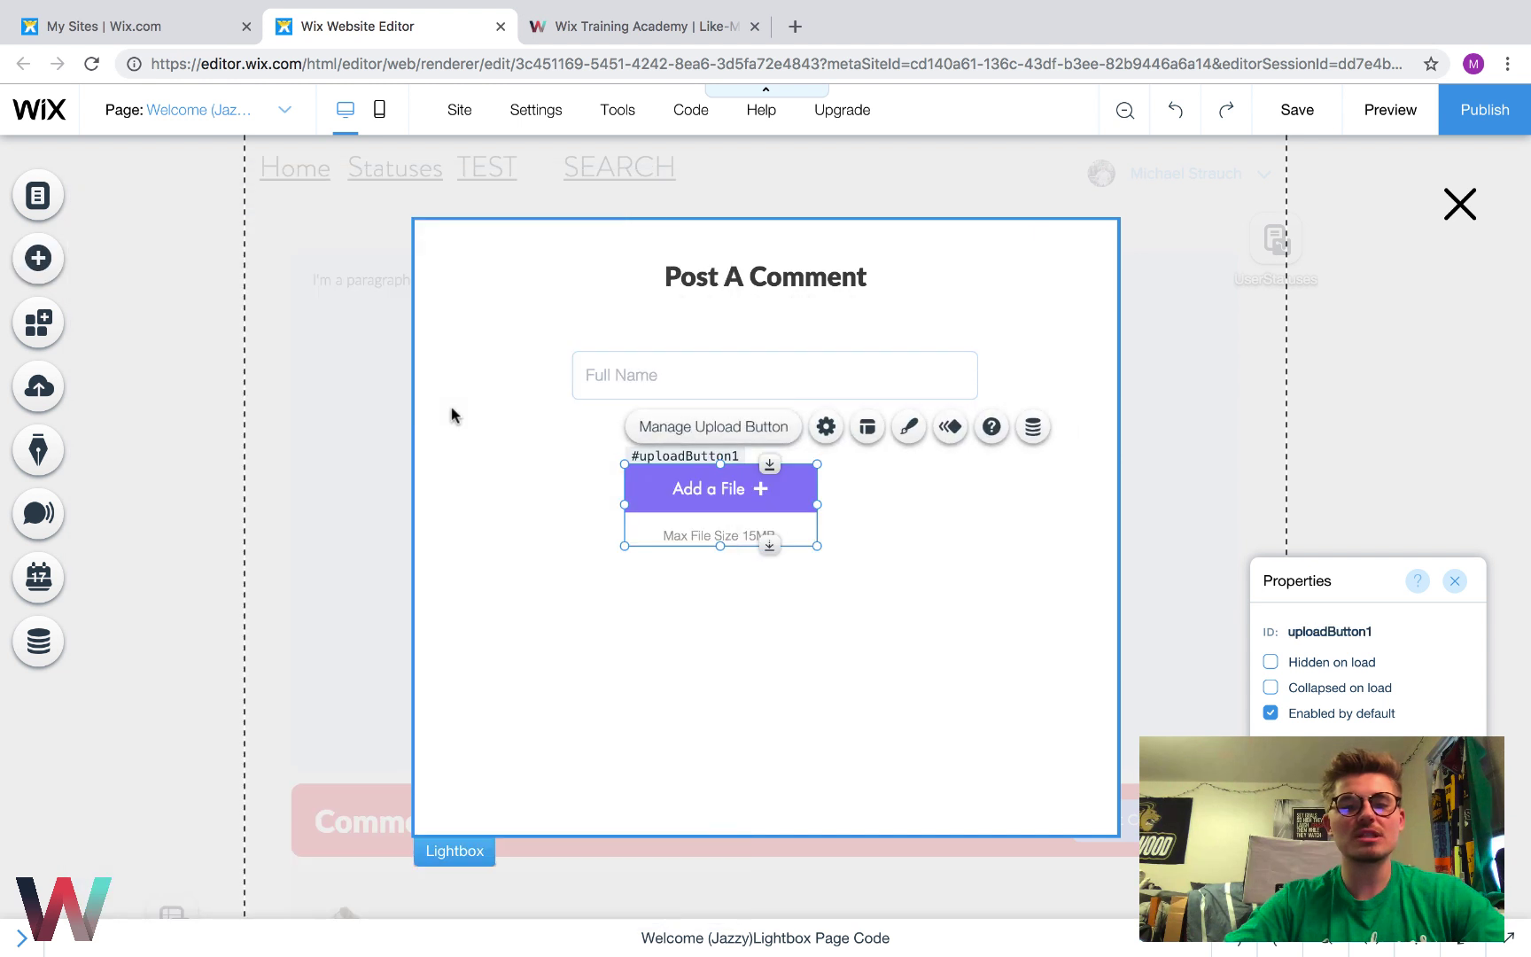
drag(725, 489, 766, 466)
Step: Label the upload button 'Upload Profile Picture', make it required, and centre it
double_click(766, 466)
click(513, 615)
key(ctrl+a)
key(BackSpace)
text(Upload Profile Picture)
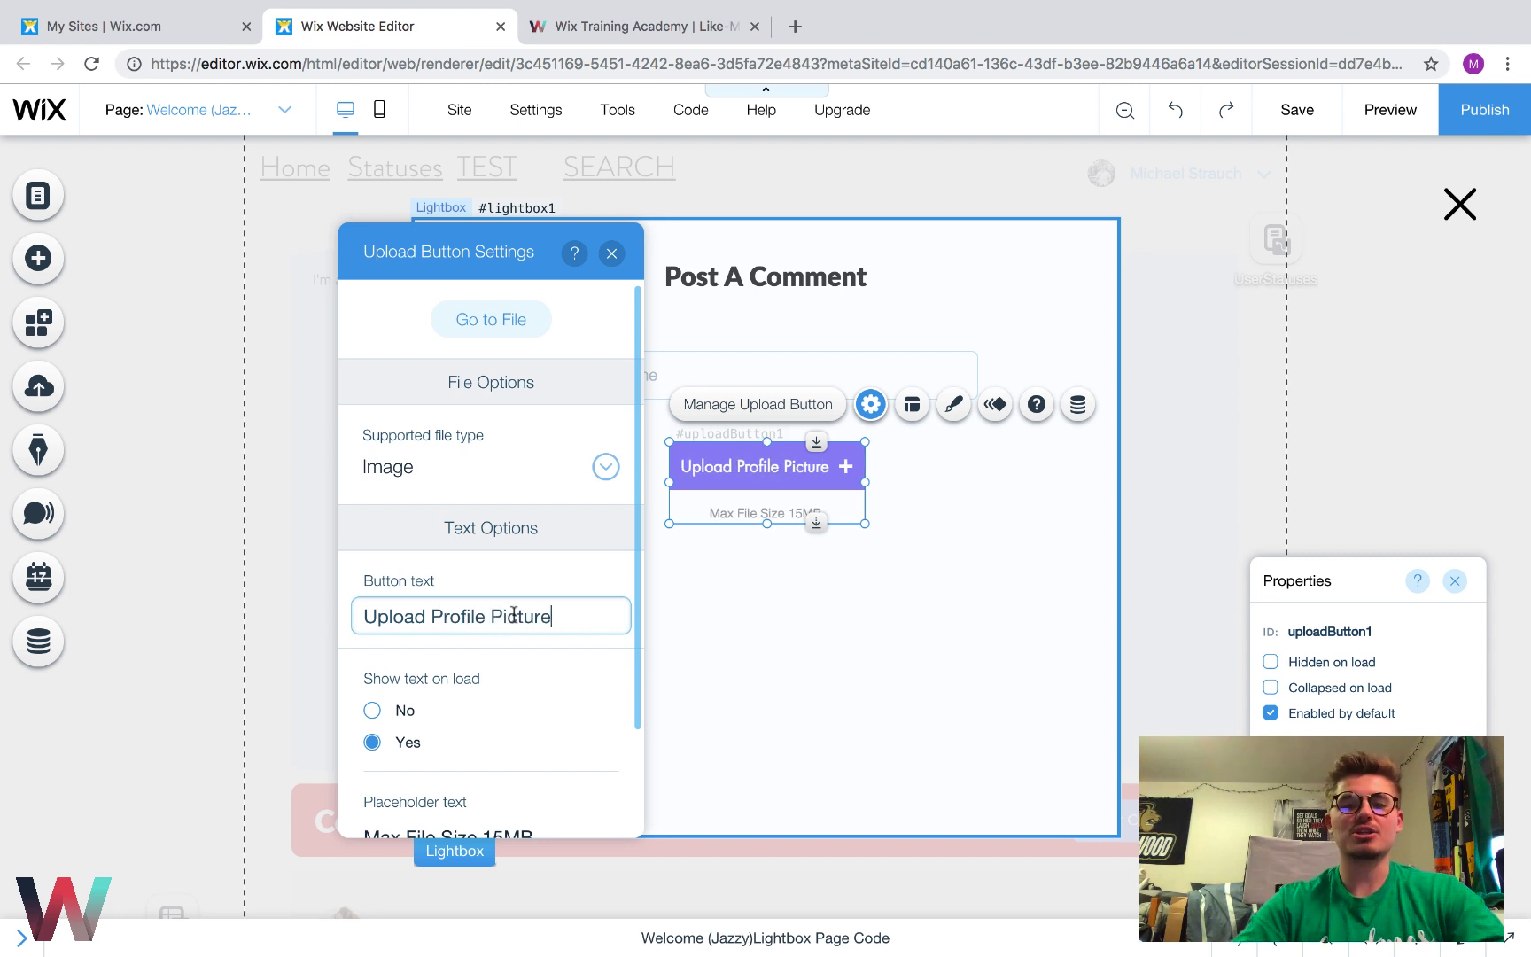
scroll(492, 706, down, 2)
click(423, 808)
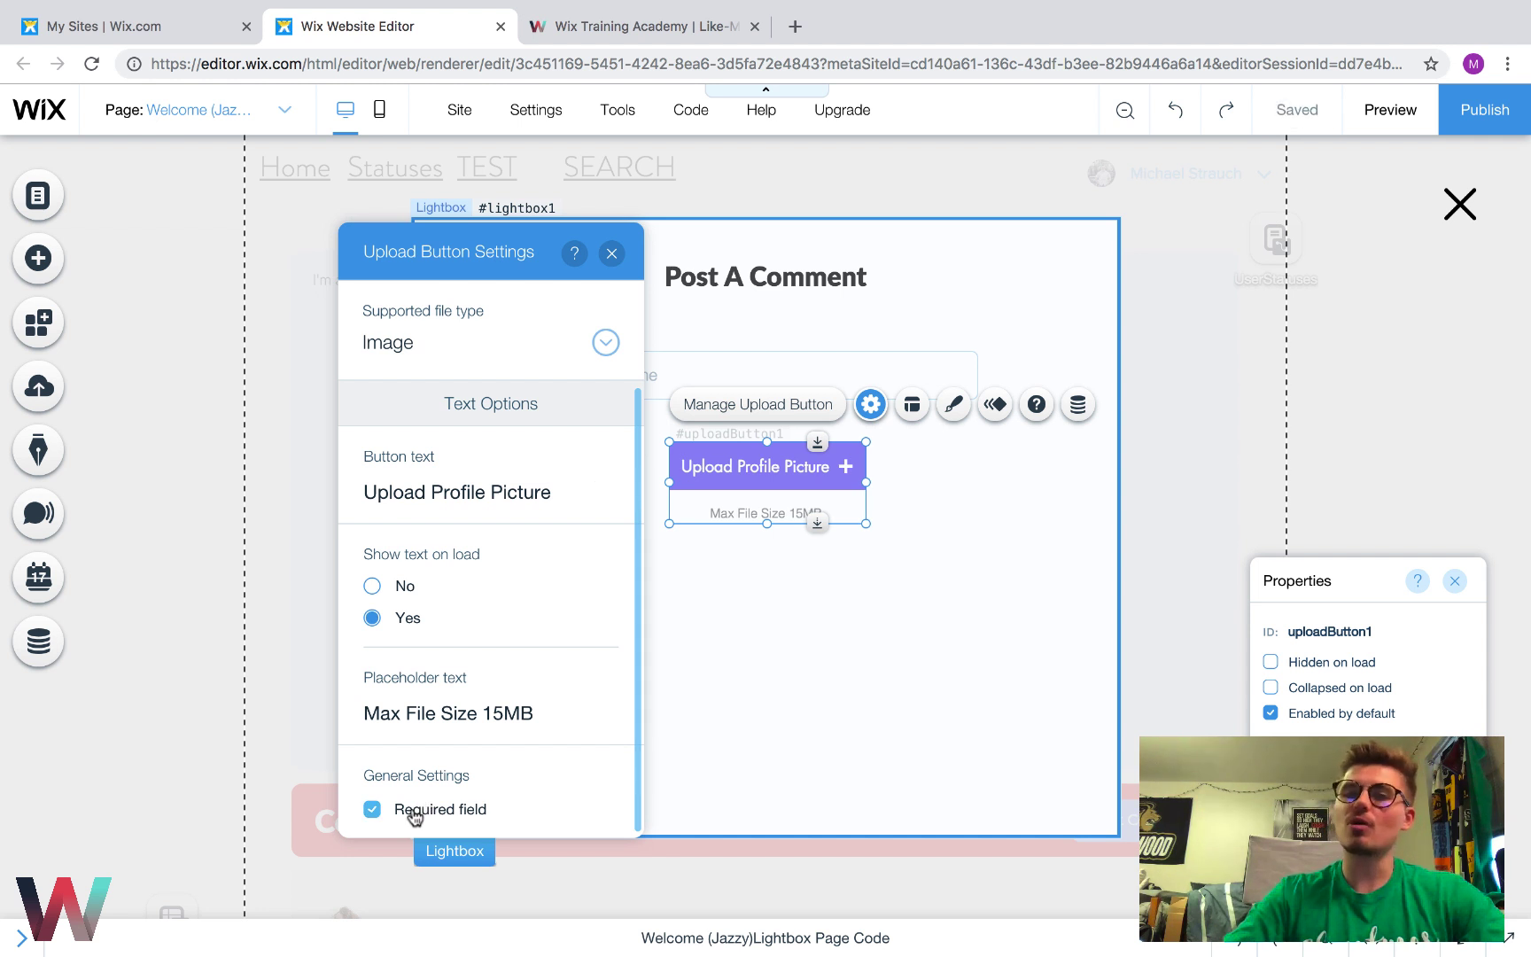
scroll(444, 631, up, 2)
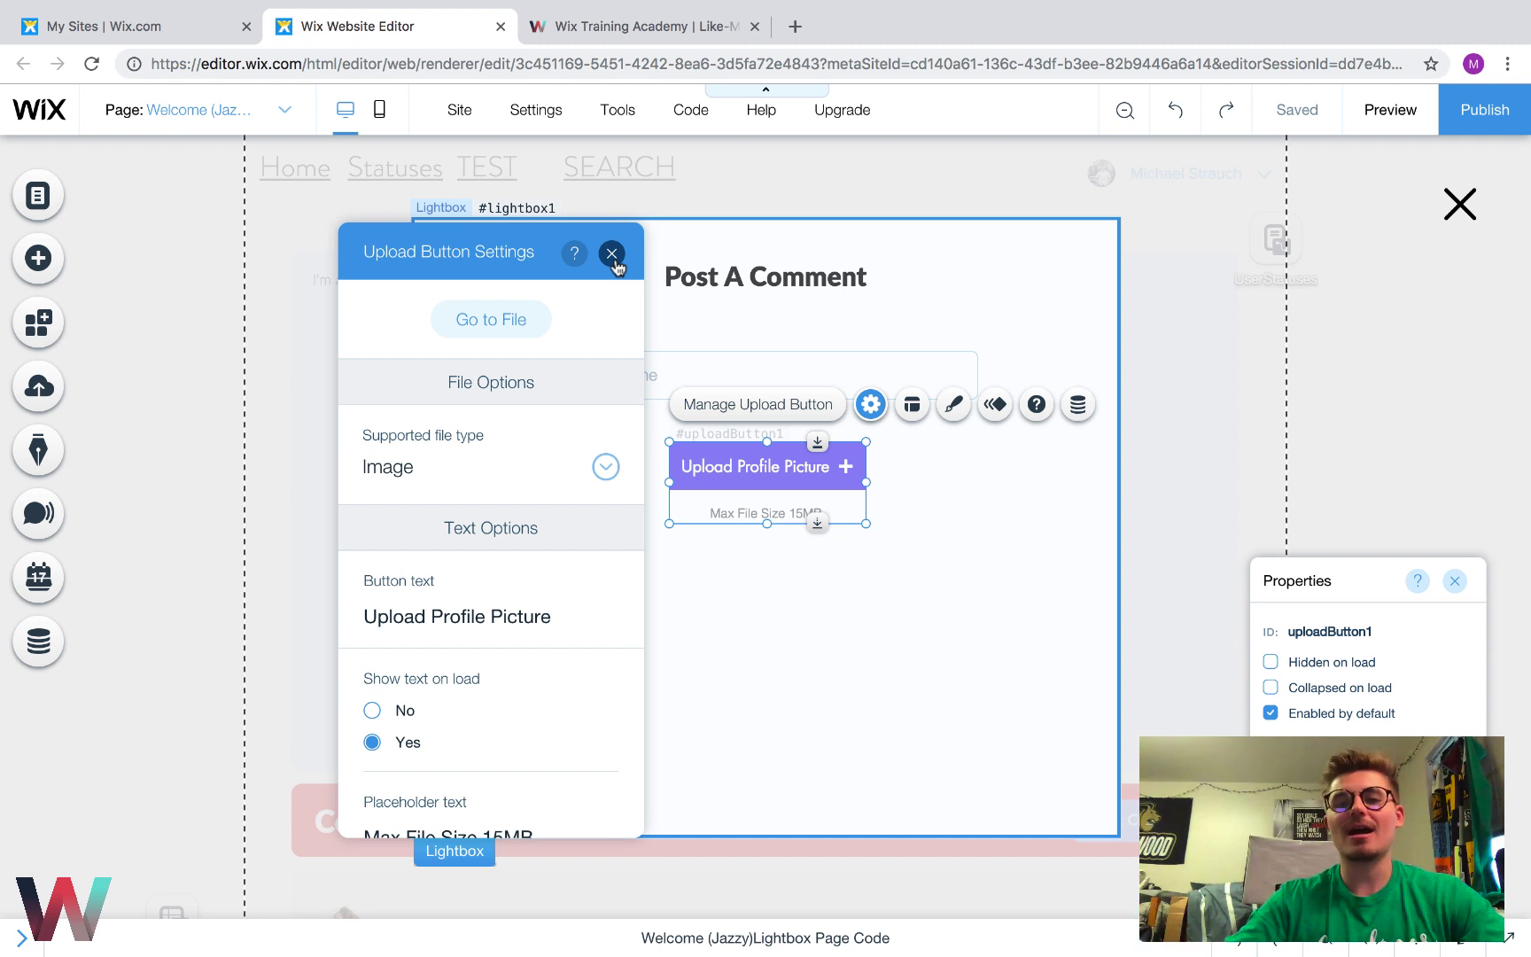
click(612, 255)
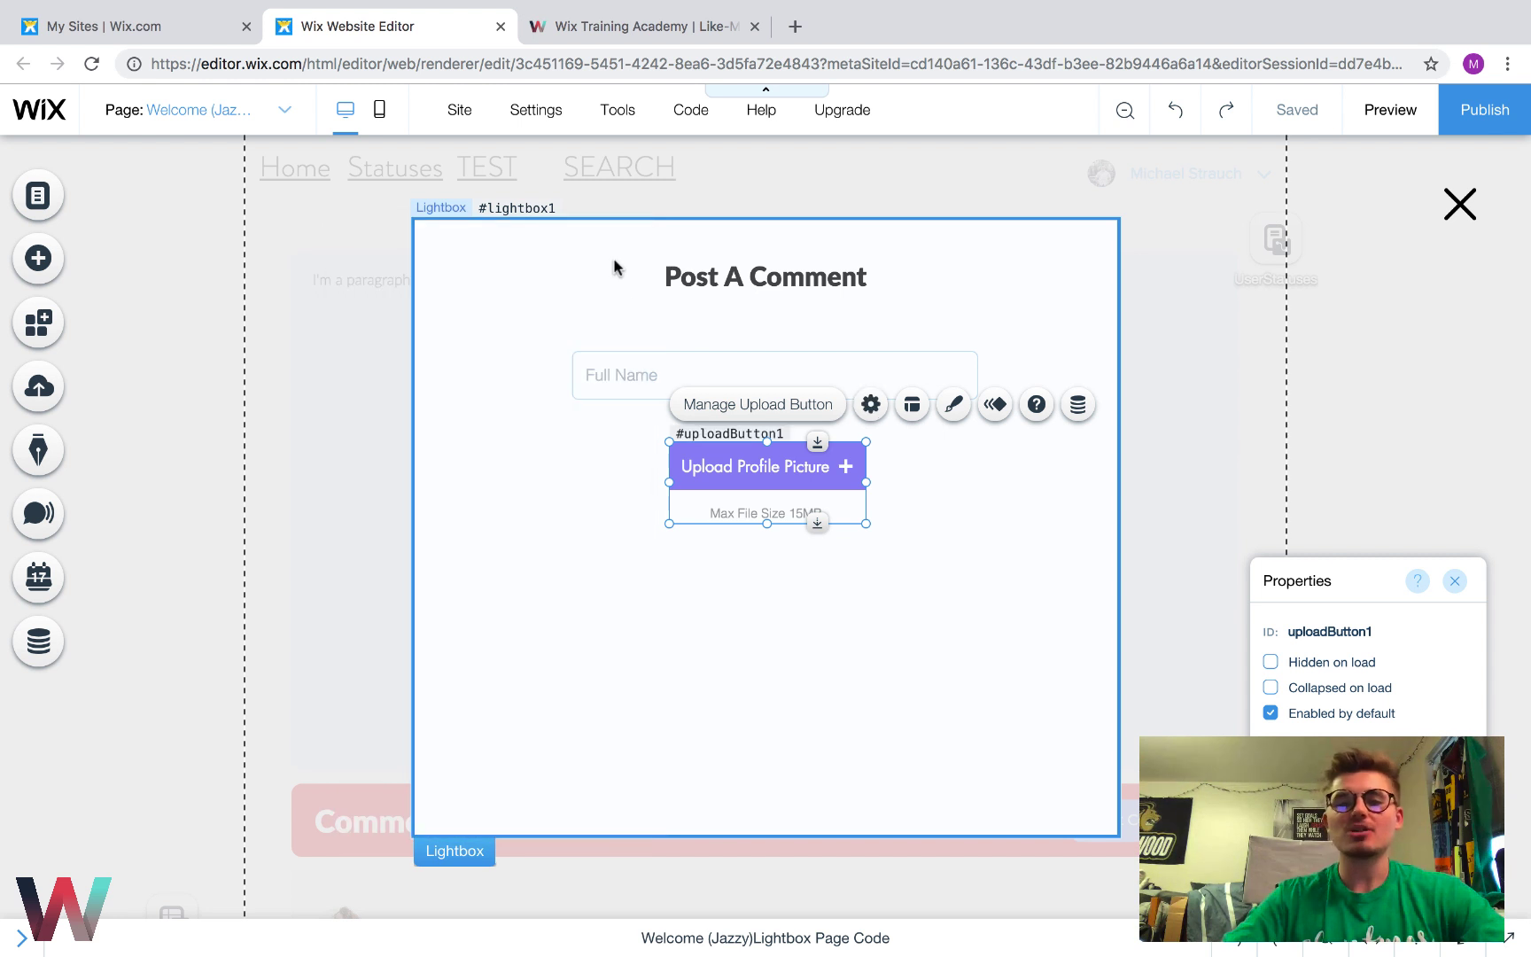
click(787, 661)
drag(758, 468, 760, 471)
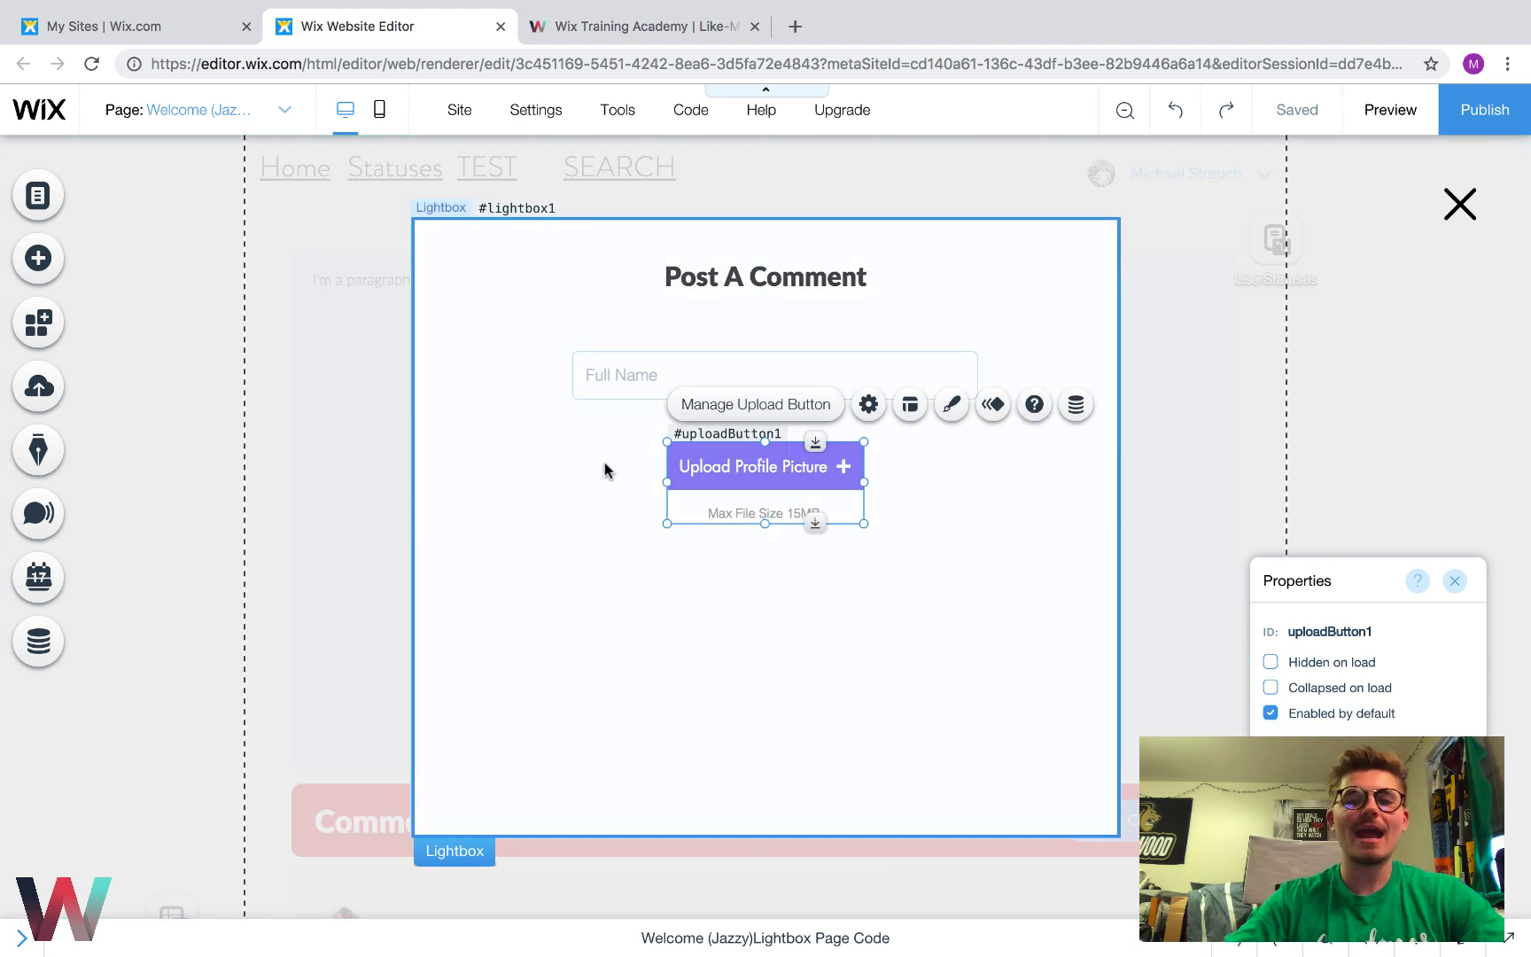
Step: Add a multi-line text box below the upload button, widened and made taller
click(37, 258)
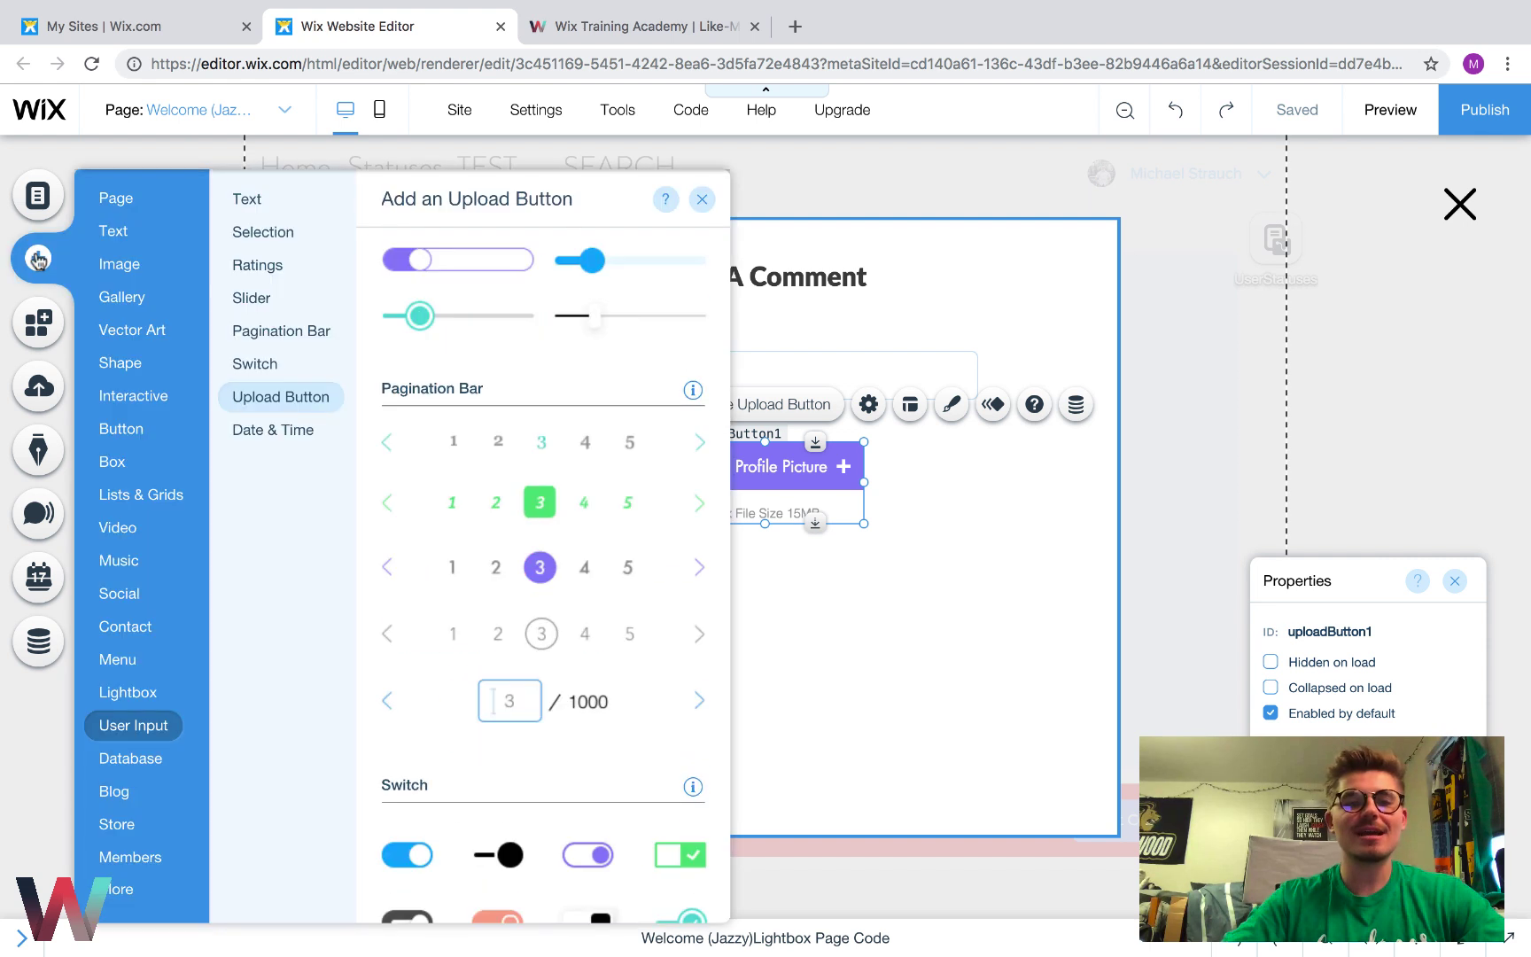
click(249, 205)
scroll(510, 546, up, 5)
scroll(510, 547, down, 5)
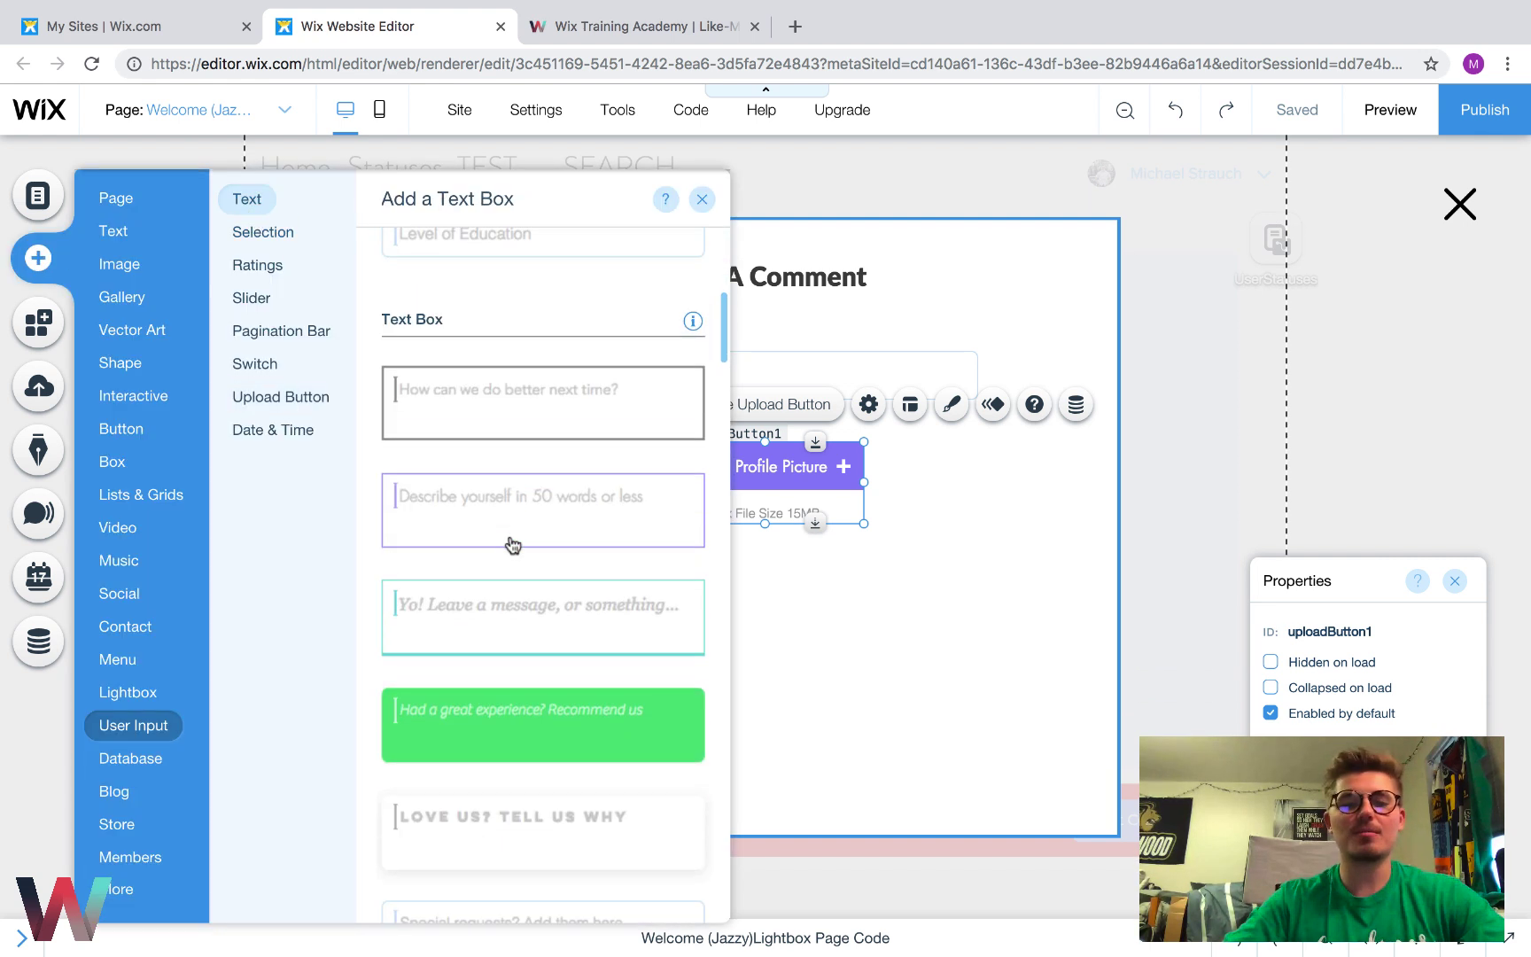
scroll(518, 836, down, 1)
click(497, 857)
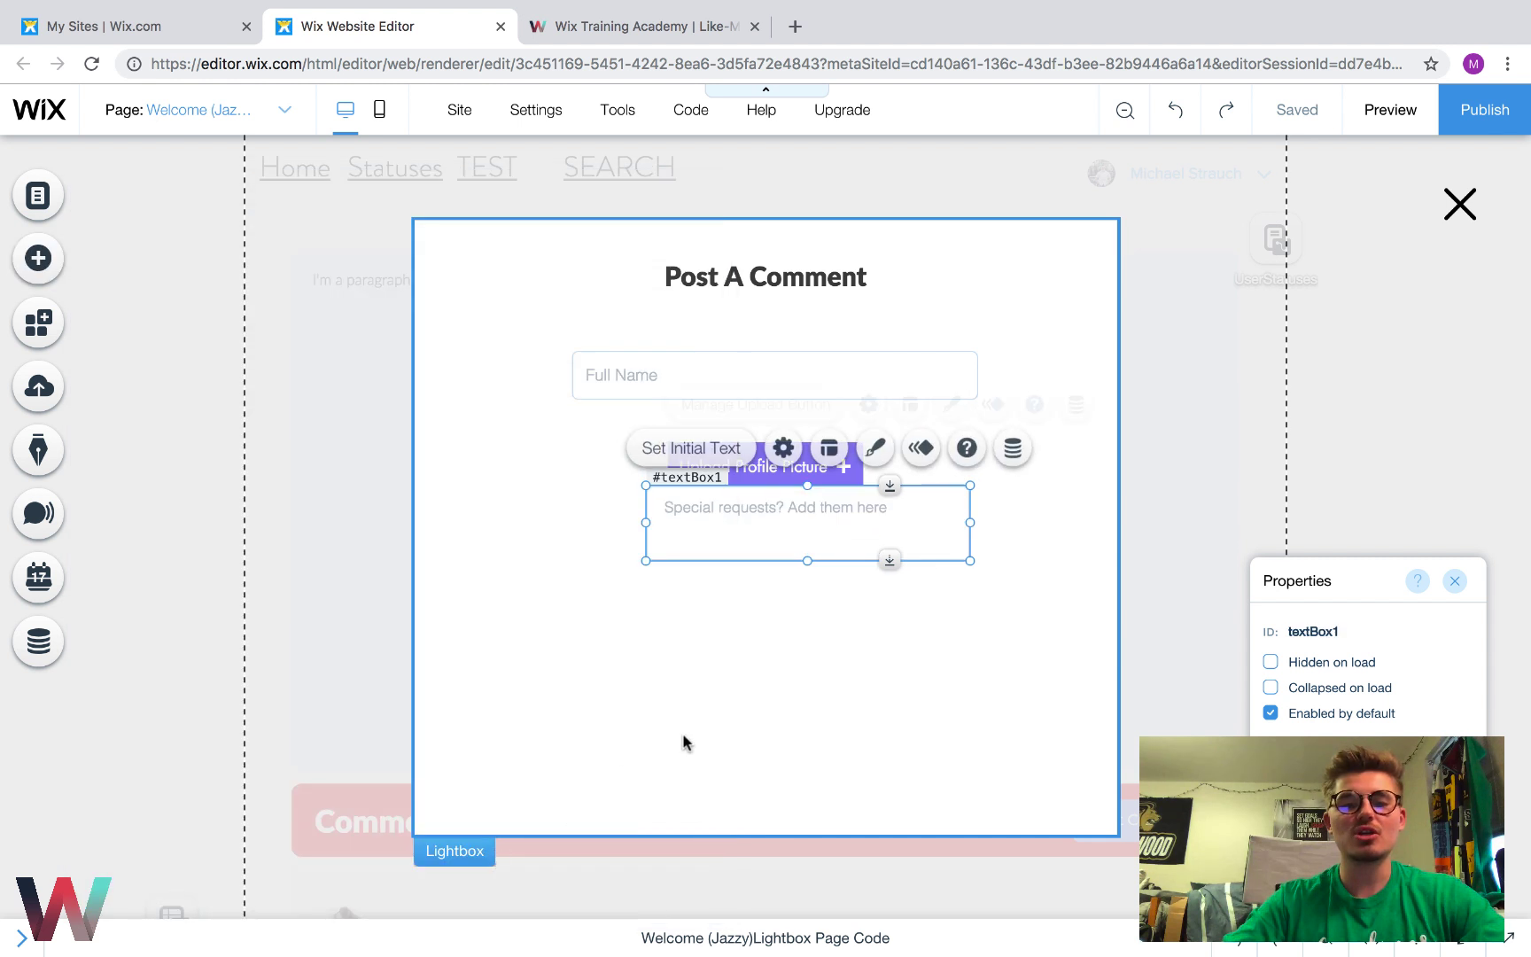
drag(755, 540, 687, 613)
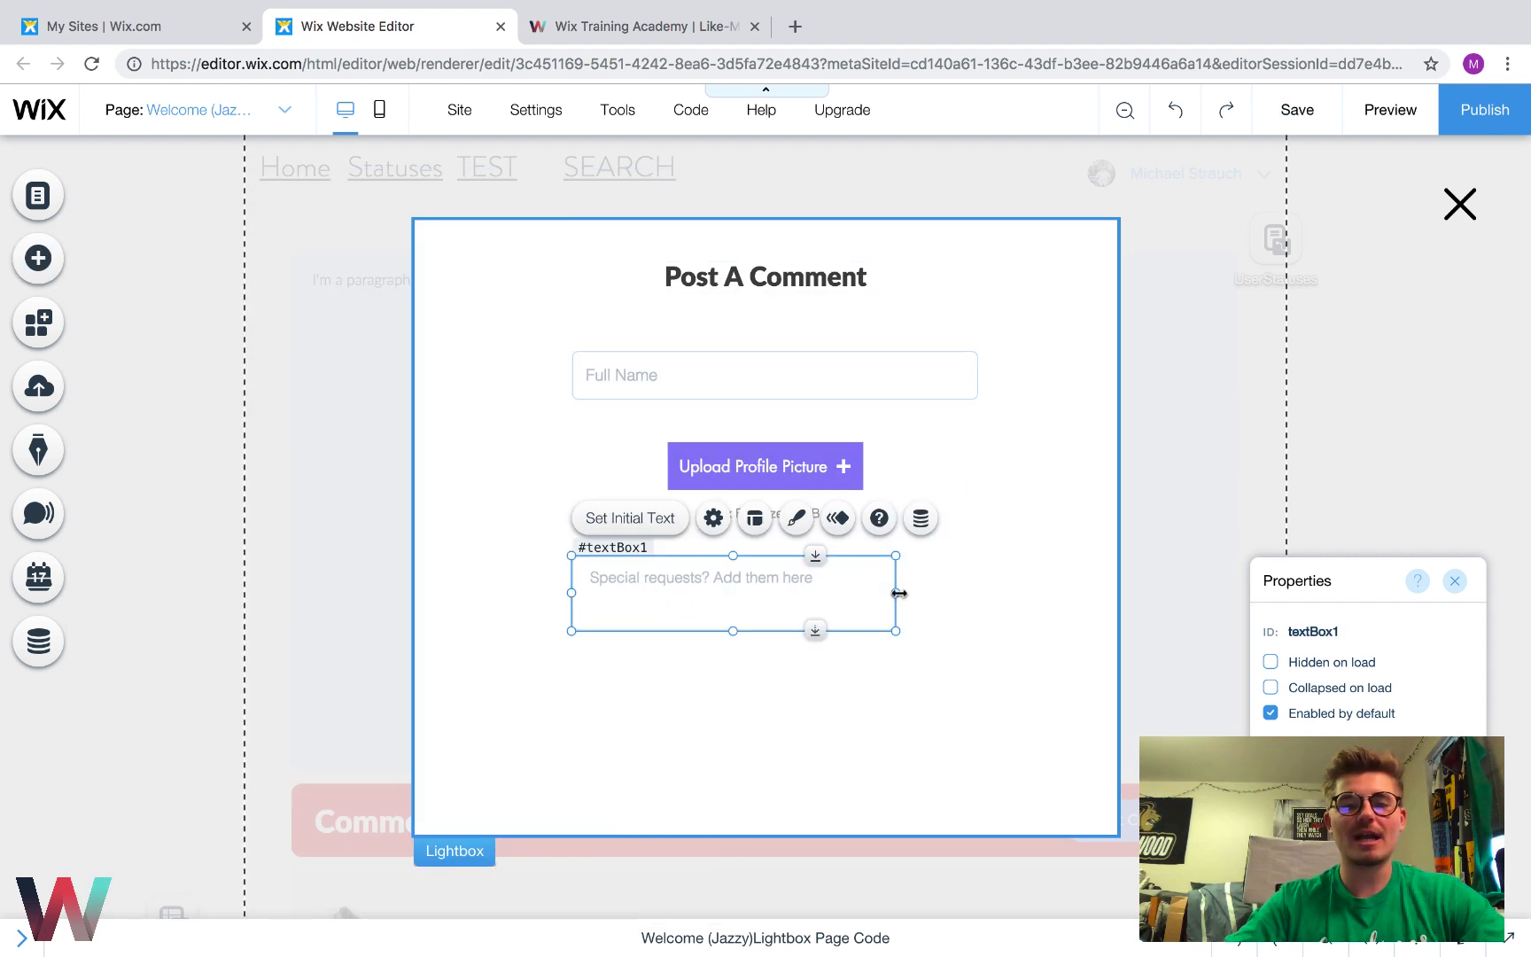
drag(895, 591, 978, 591)
drag(776, 630, 778, 699)
Step: Set the text box placeholder to 'Write your comment here.' and make it required
double_click(758, 629)
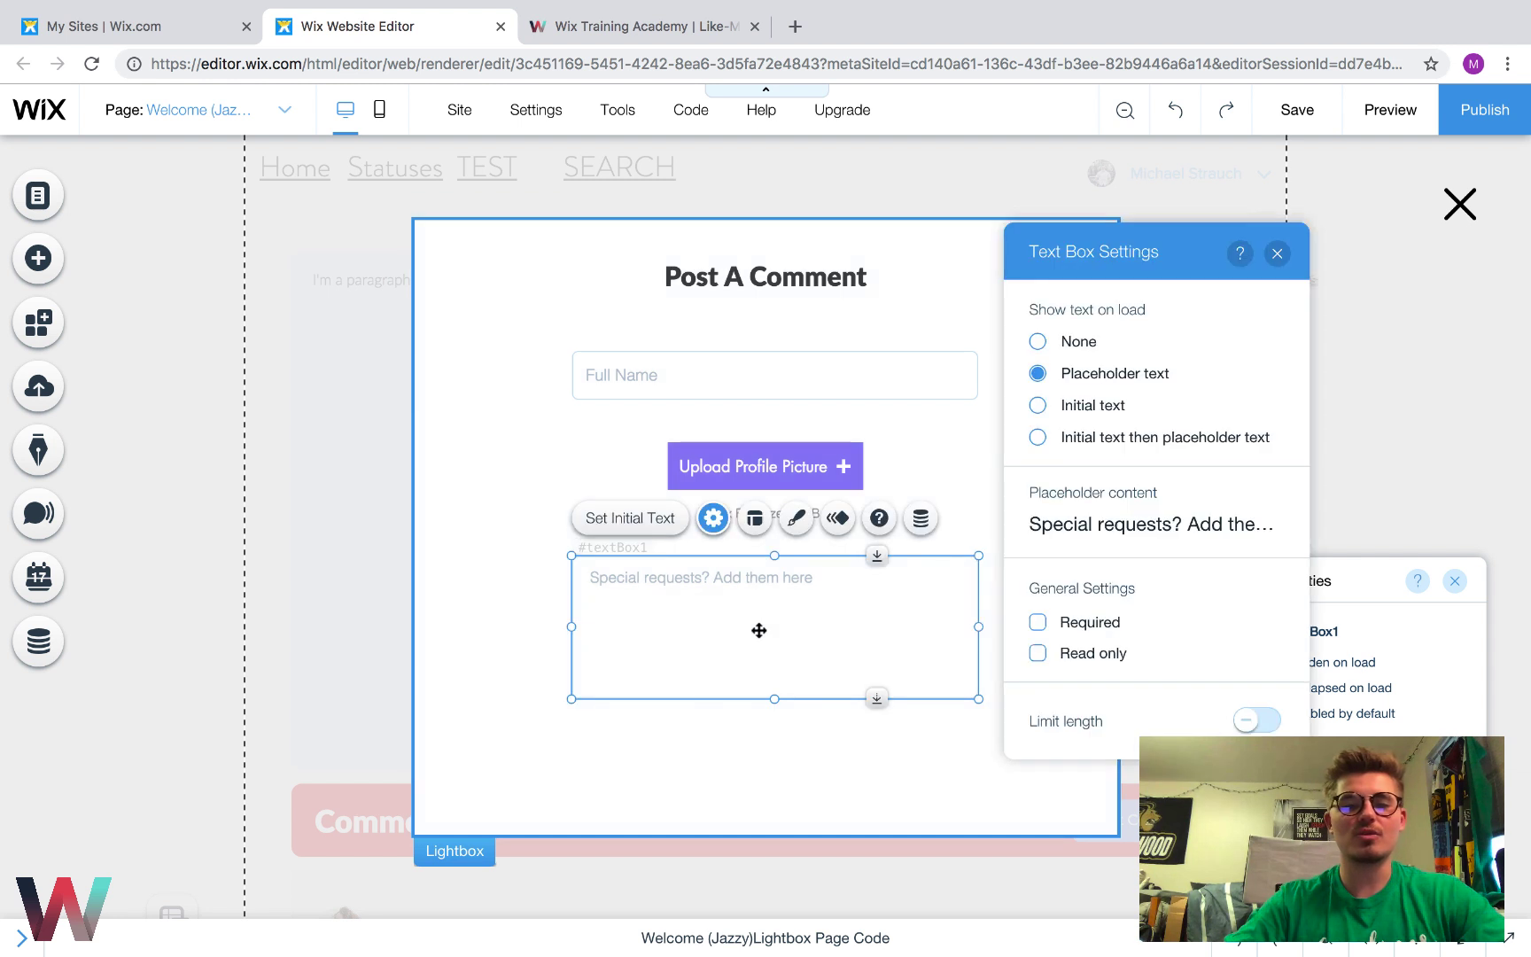
click(1098, 531)
key(ctrl+a)
key(BackSpace)
text(W)
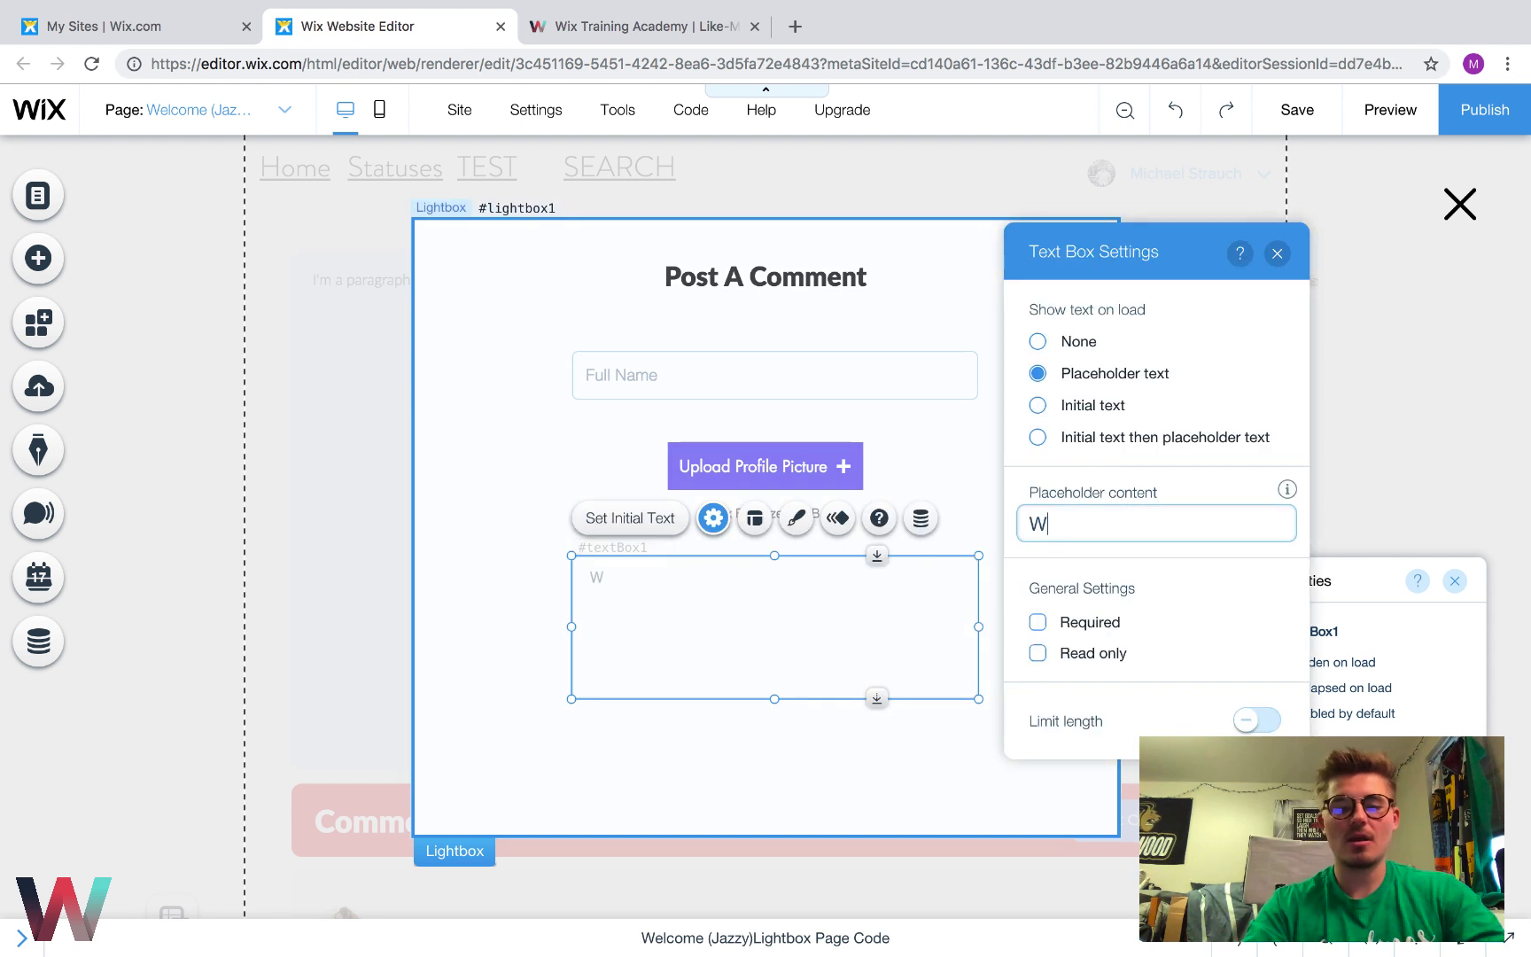
text(rite your com)
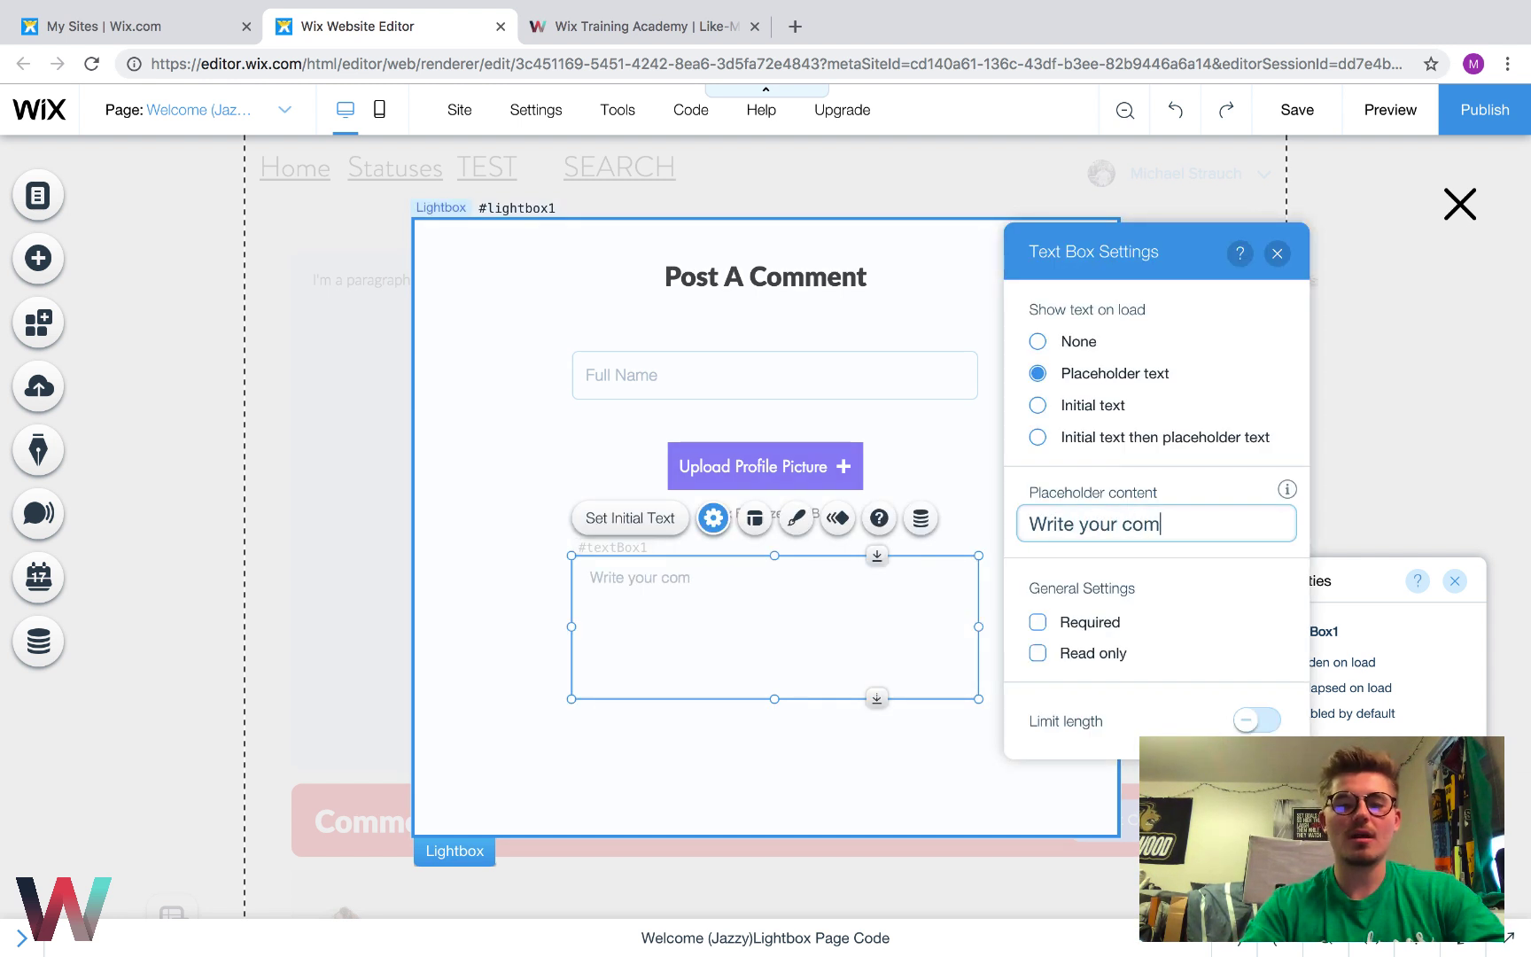
text(ment here.)
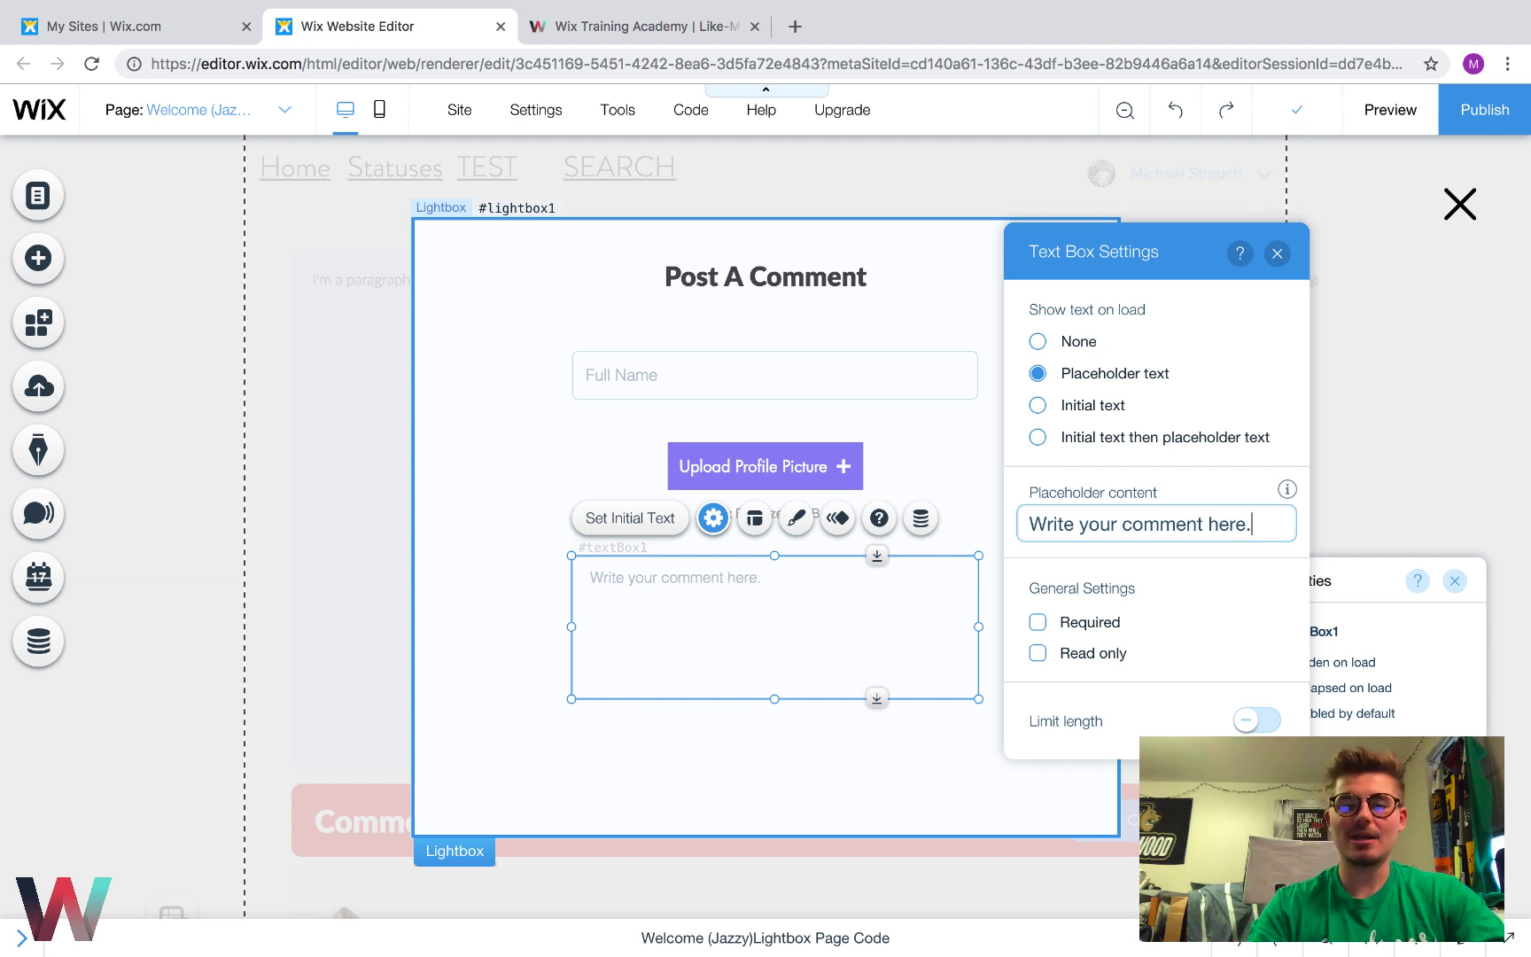
click(1037, 623)
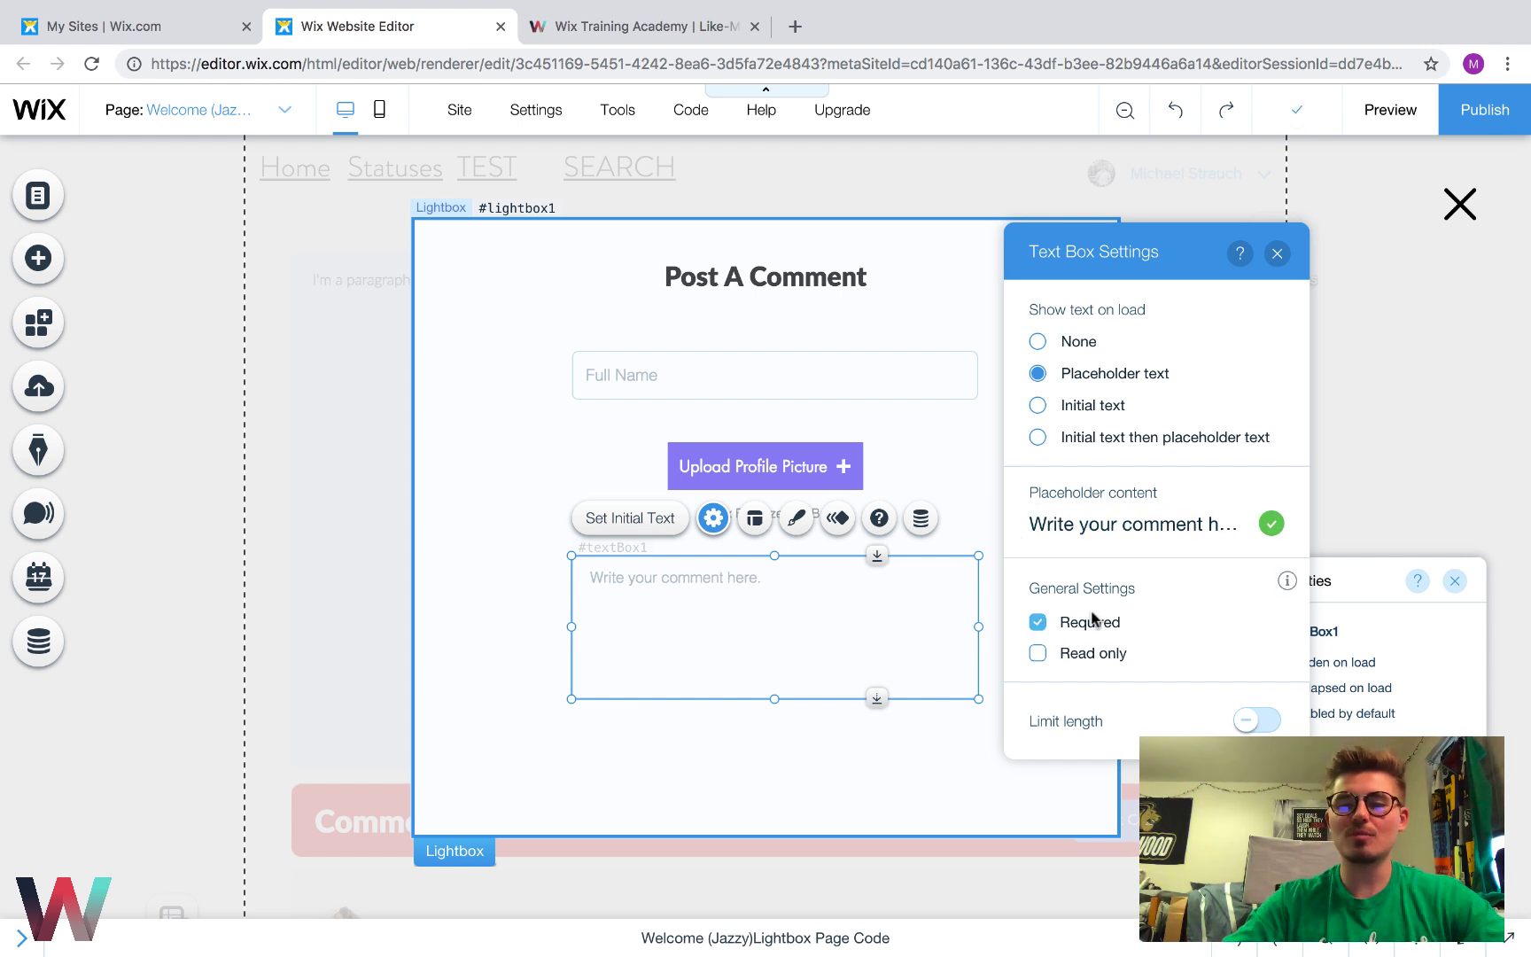
click(1277, 254)
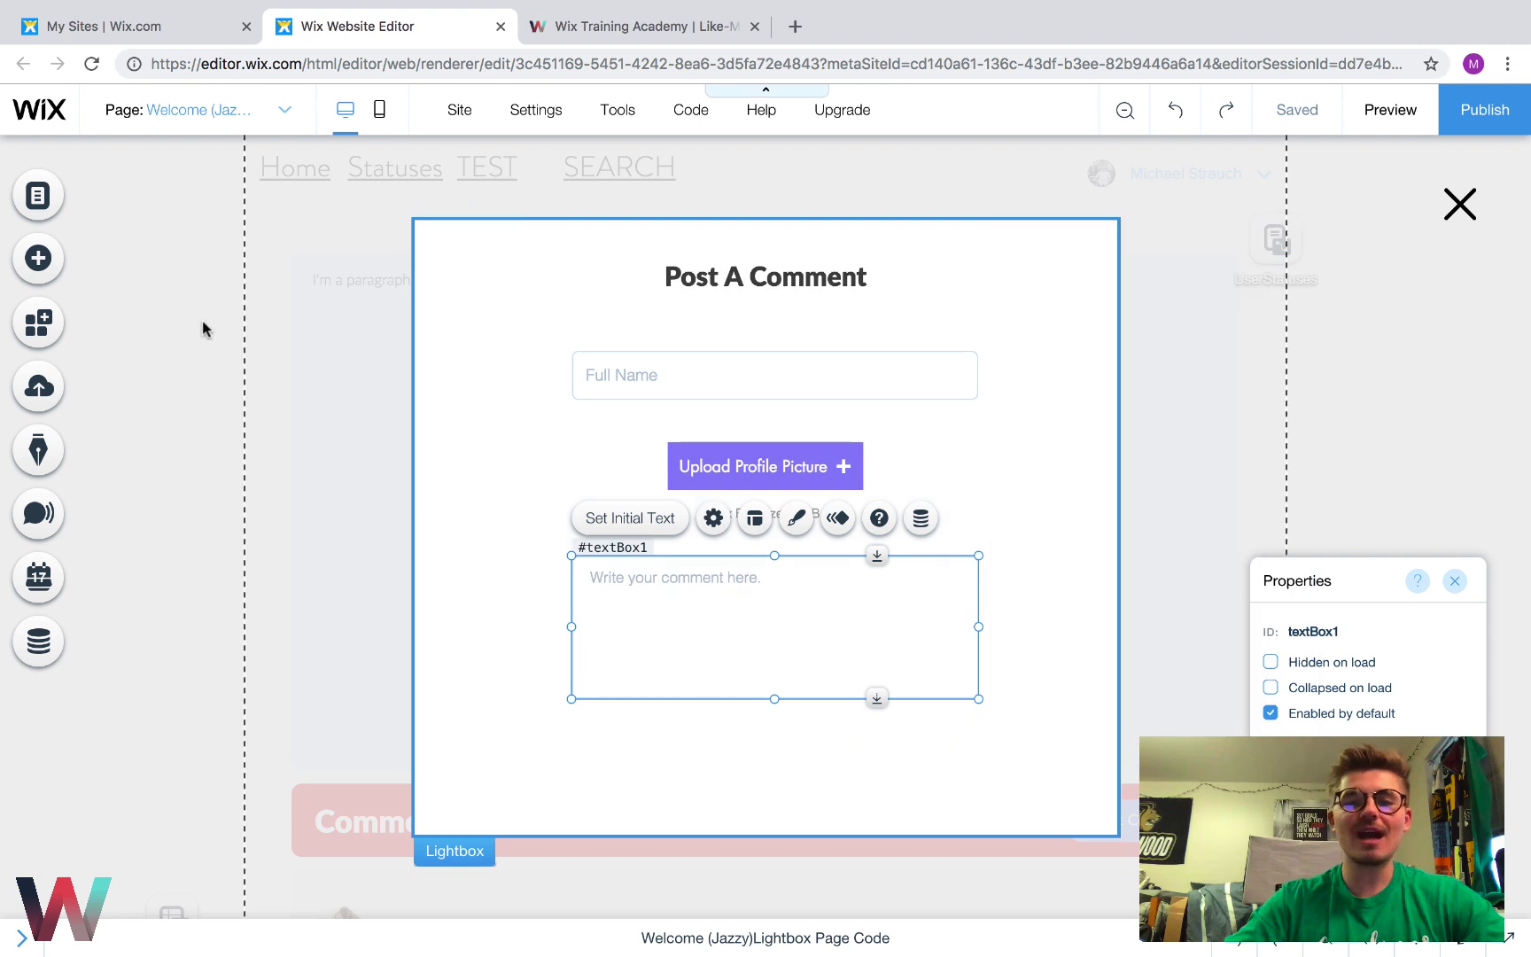
Step: Add a purple button below the comment box, labelled 'Submit Comment', and widen it
click(44, 261)
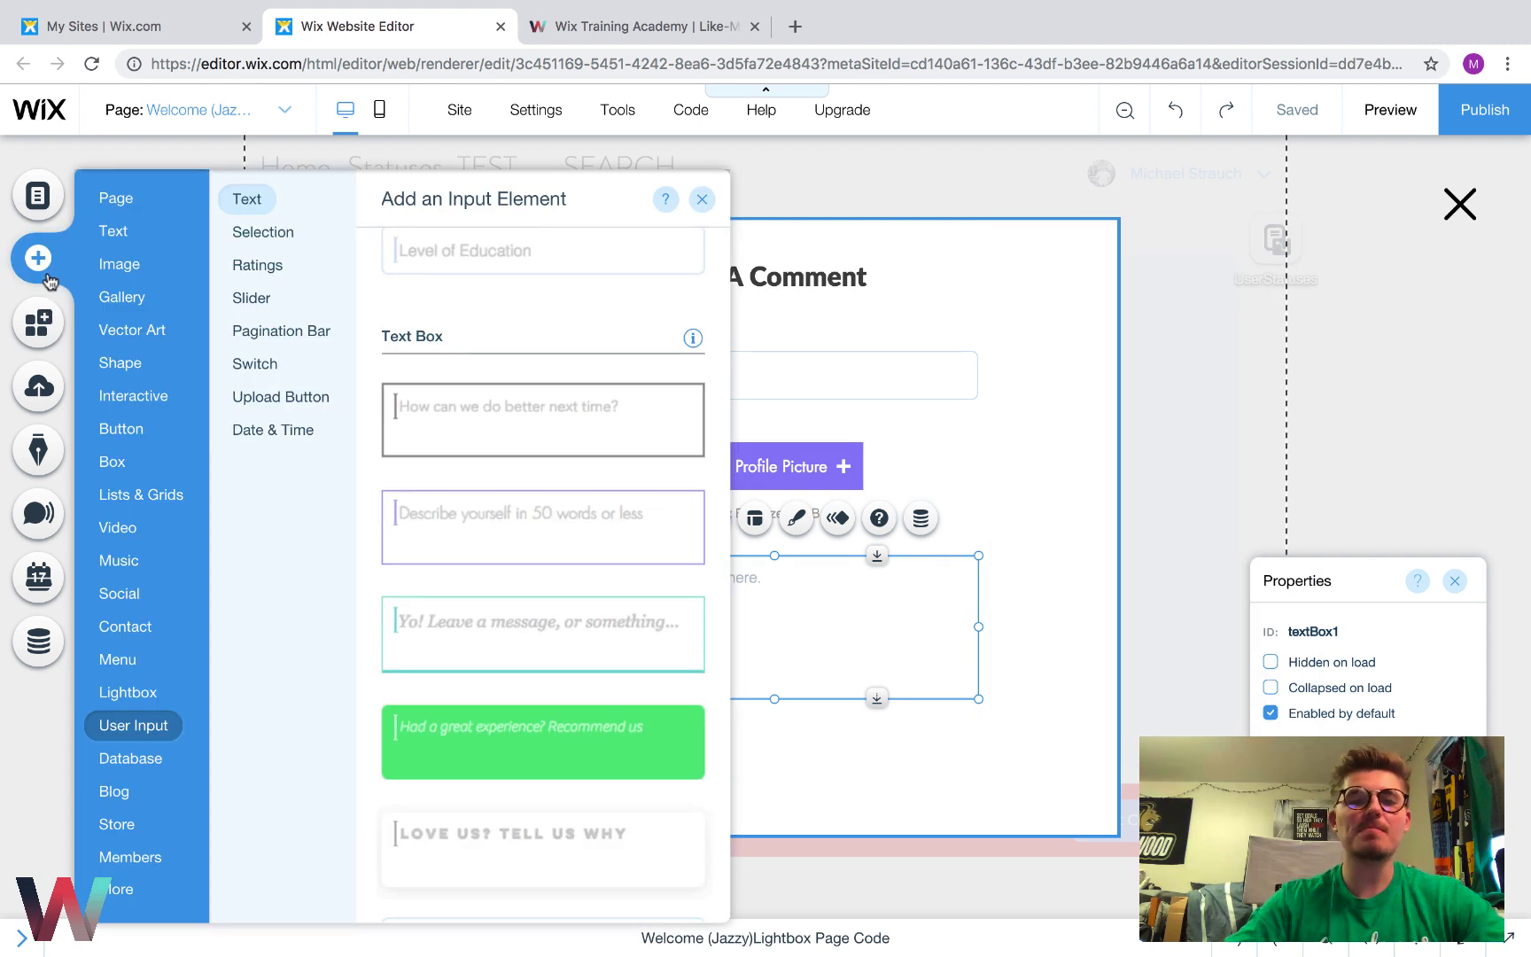
click(119, 428)
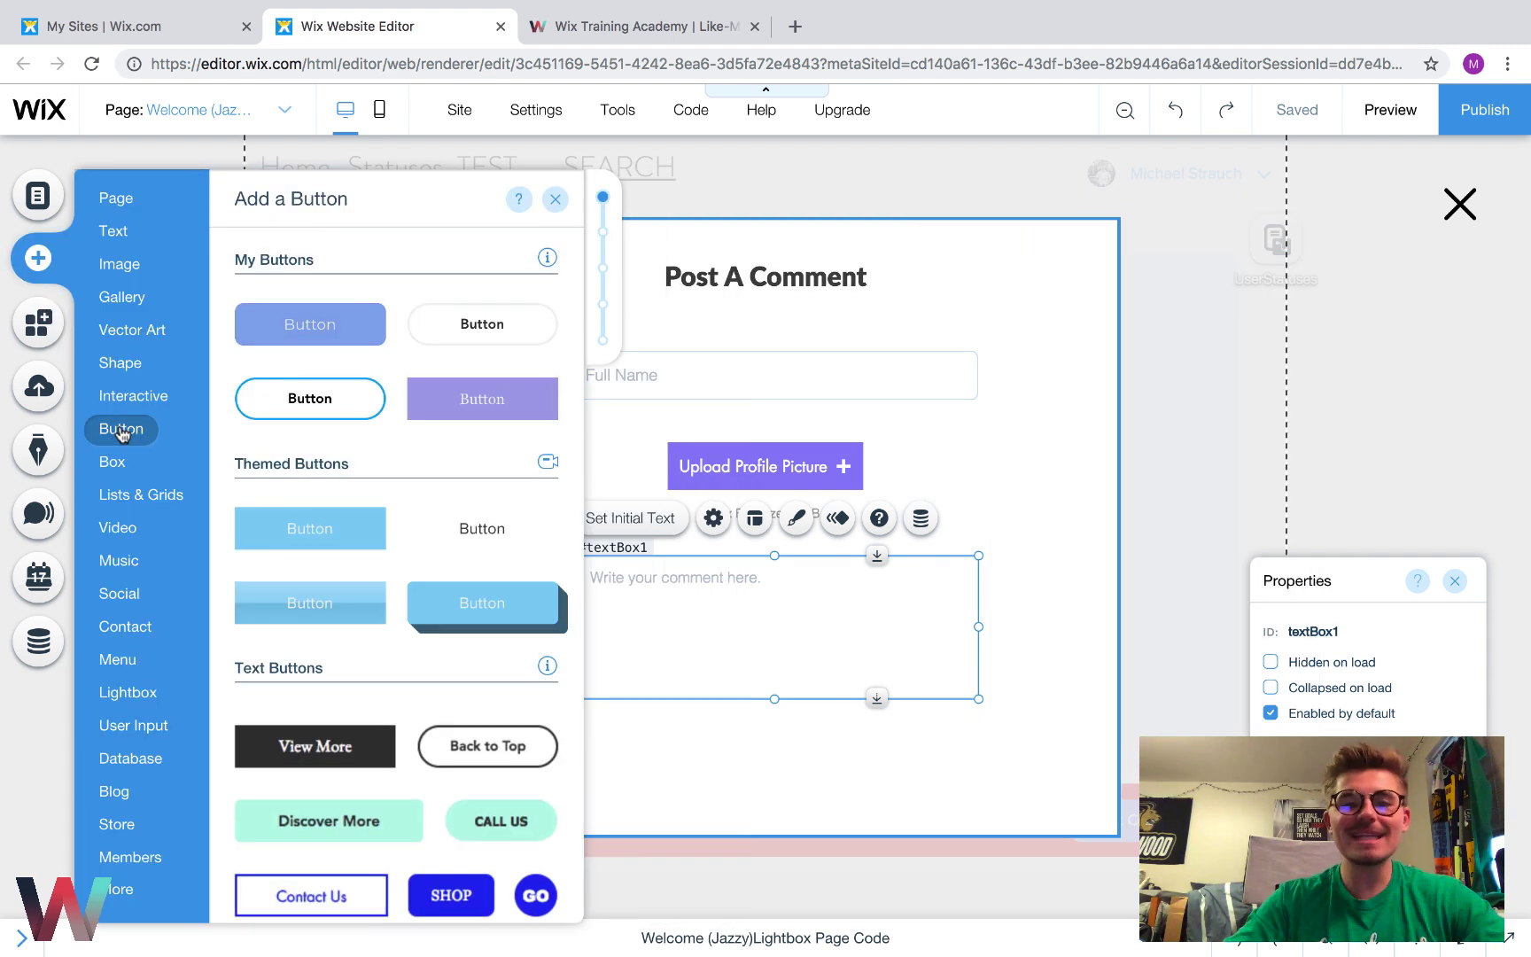
click(330, 336)
drag(762, 484, 774, 759)
double_click(773, 758)
text(Submit Comment)
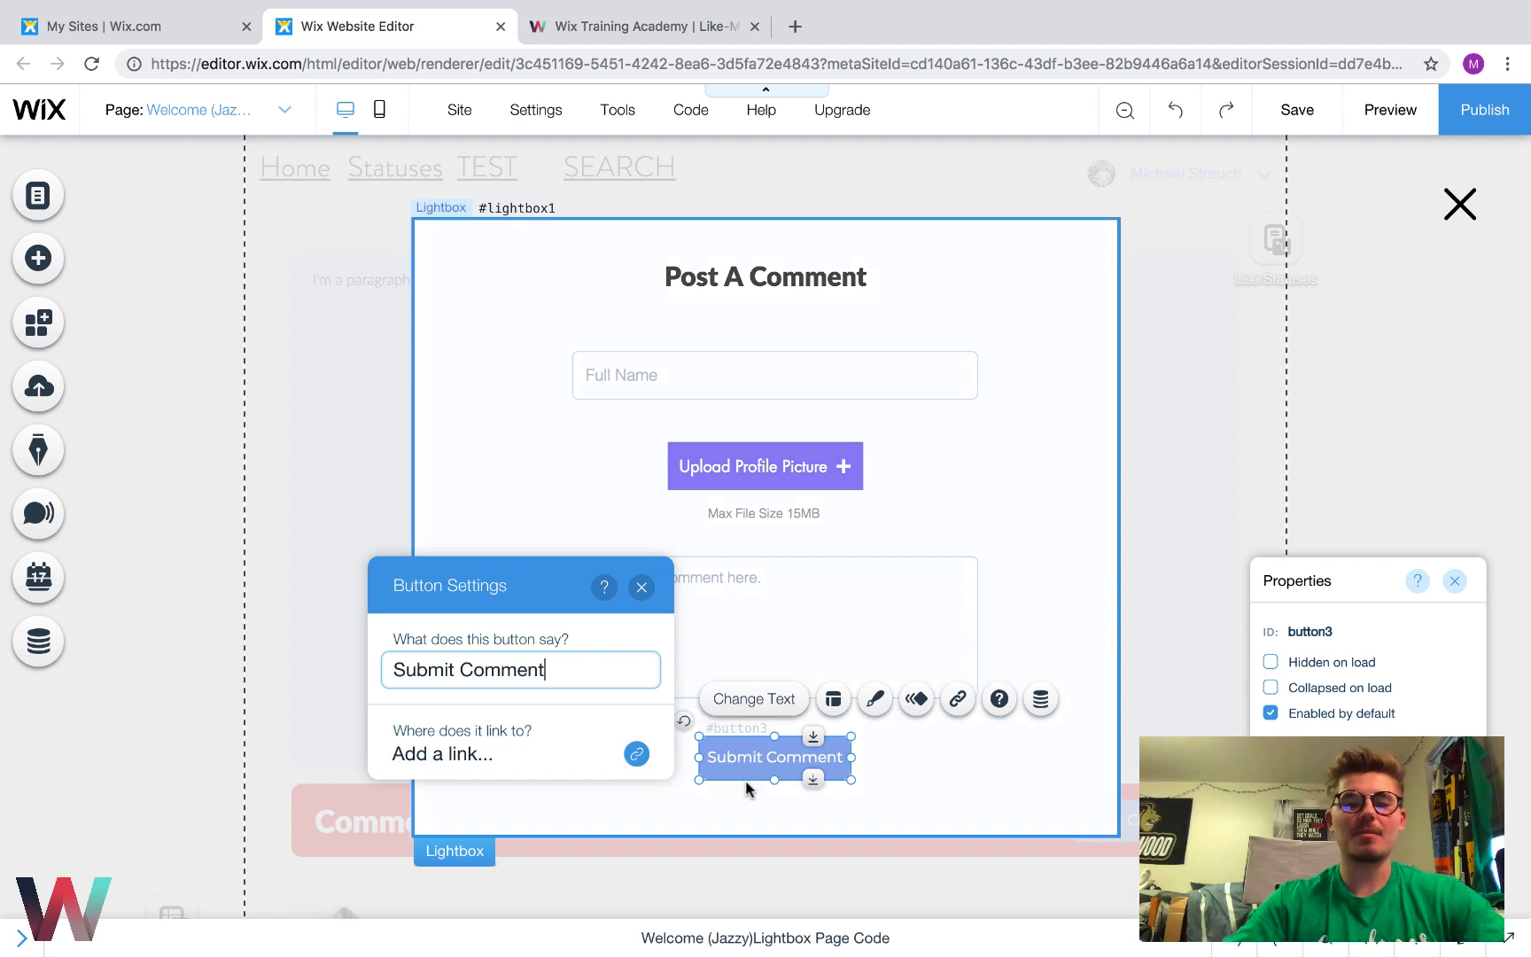
click(912, 754)
click(813, 755)
drag(850, 758, 772, 756)
click(892, 763)
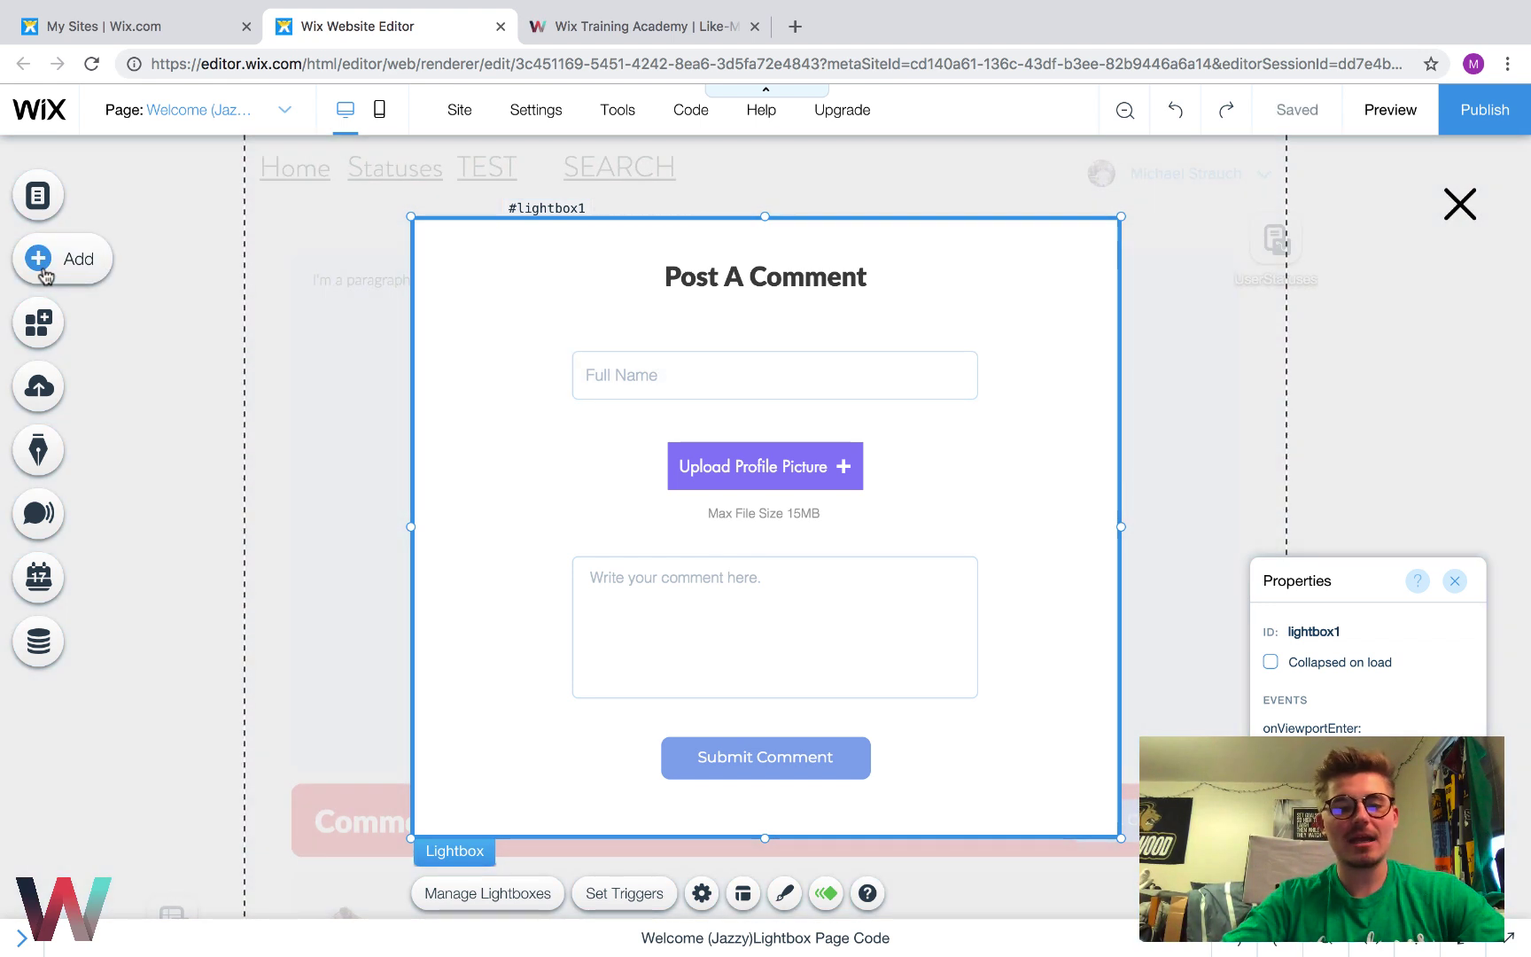
Step: Place a dataset in the lightbox's top-left corner, linked to Comments in Write-only mode
click(40, 261)
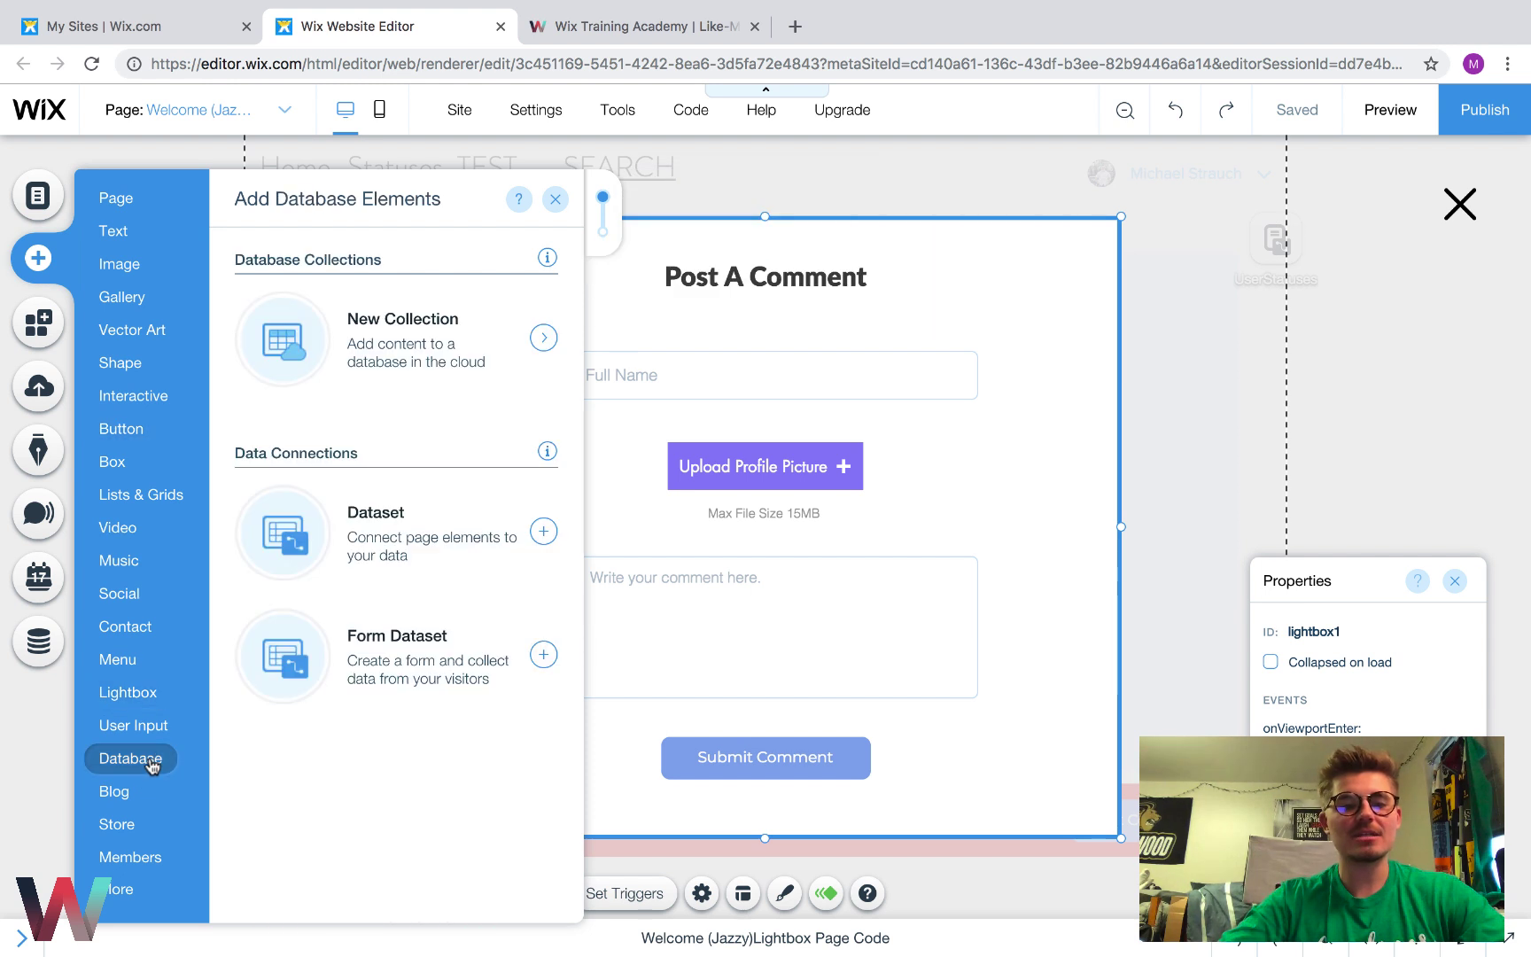
click(397, 528)
drag(761, 447, 479, 258)
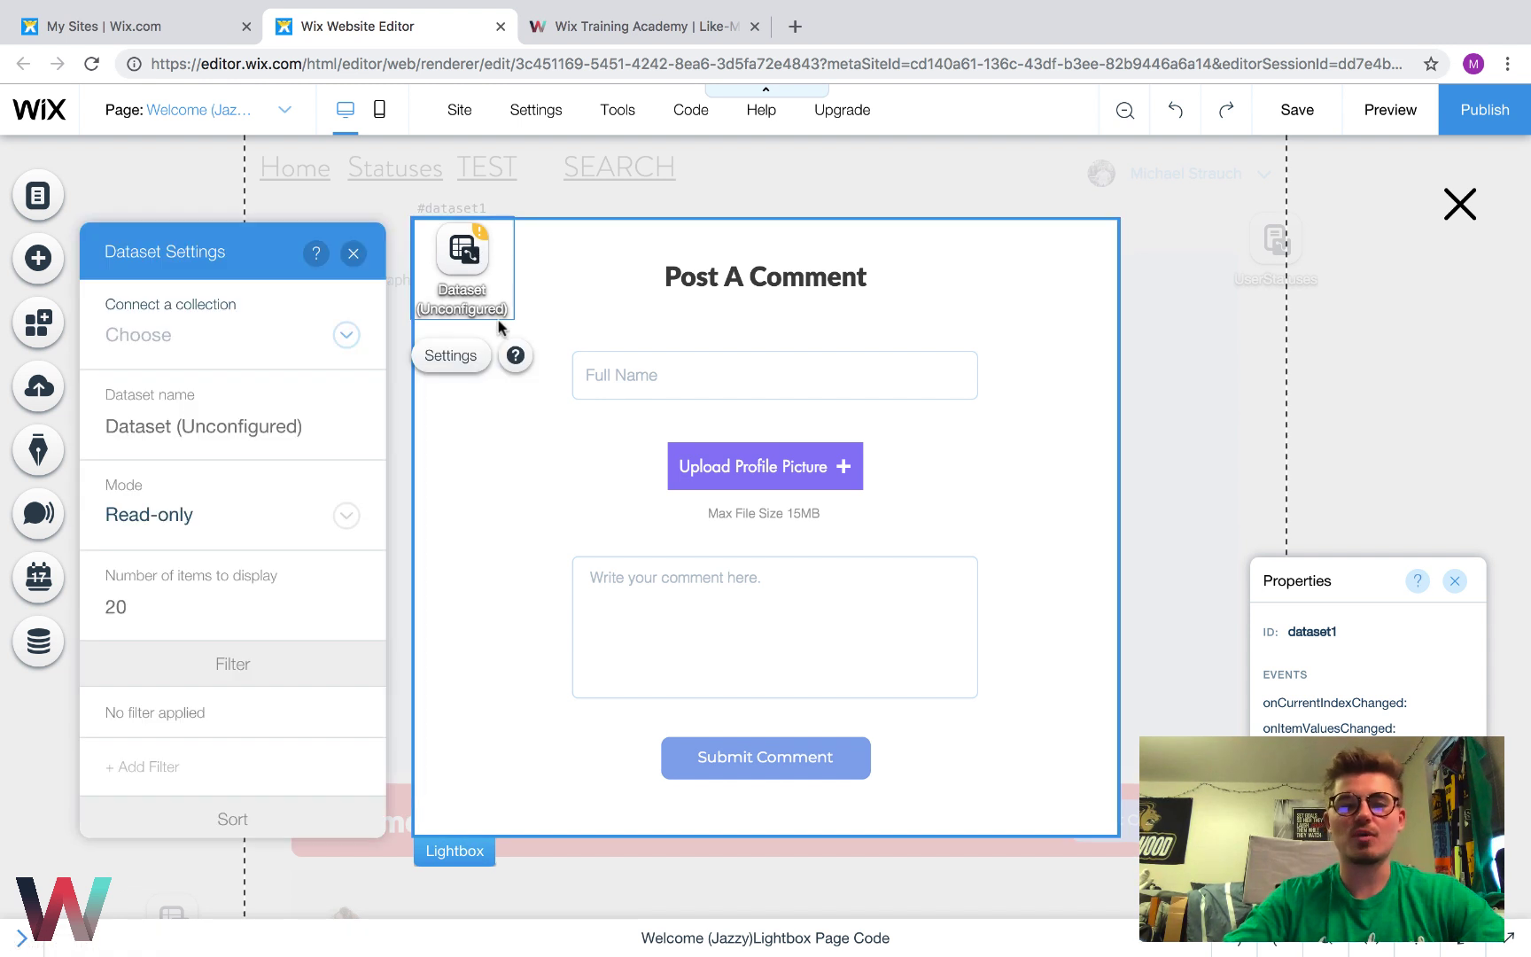
click(229, 341)
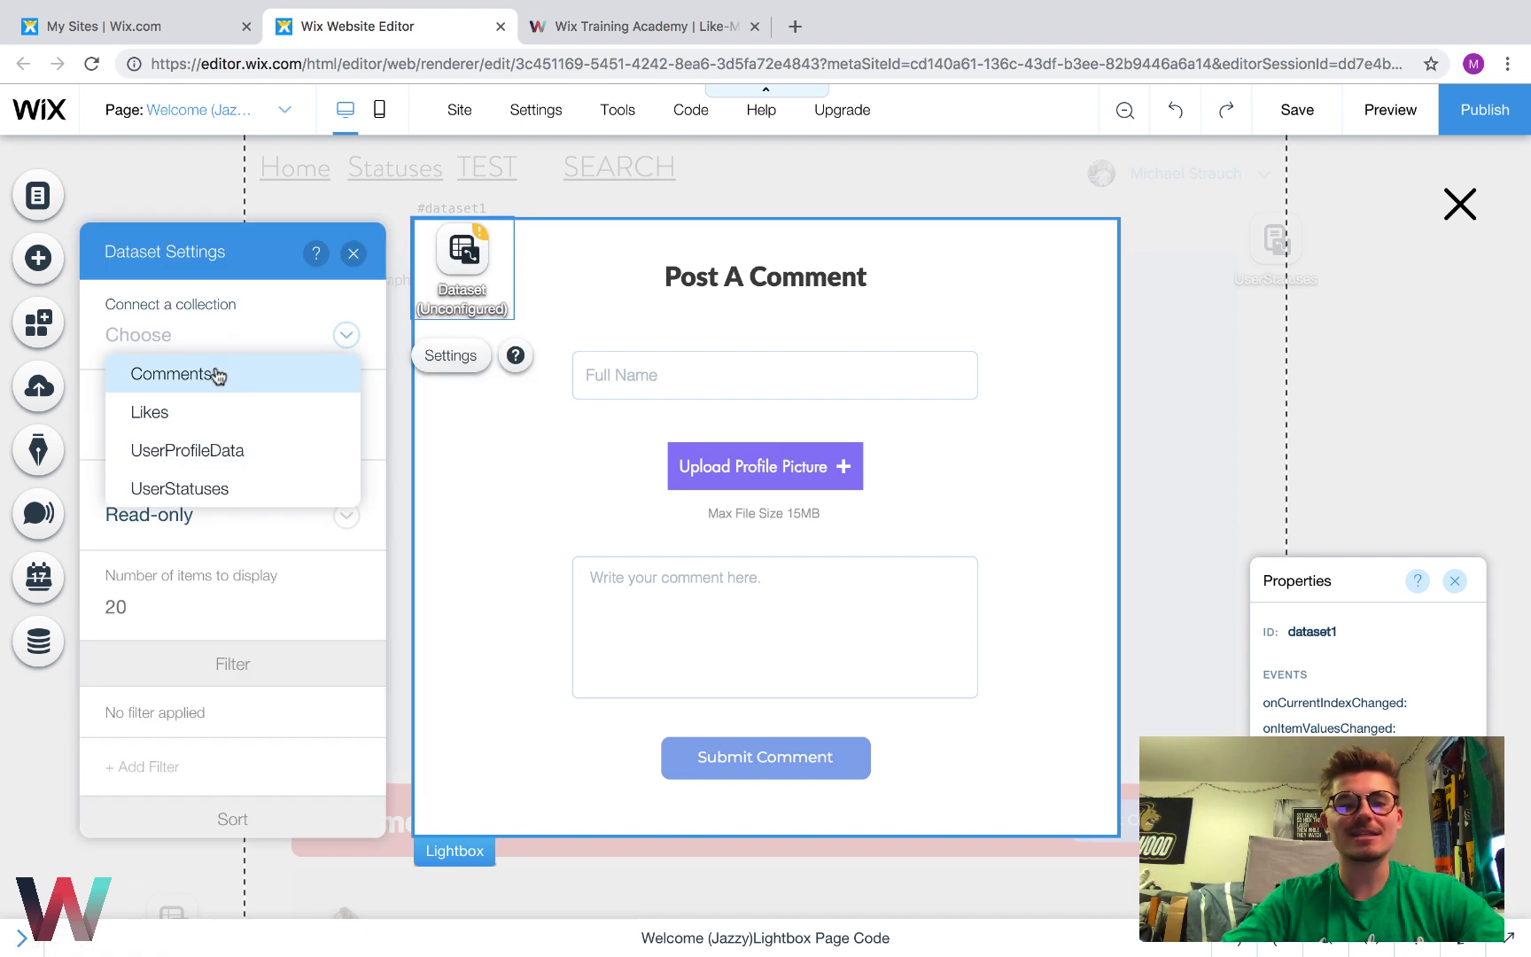
click(213, 375)
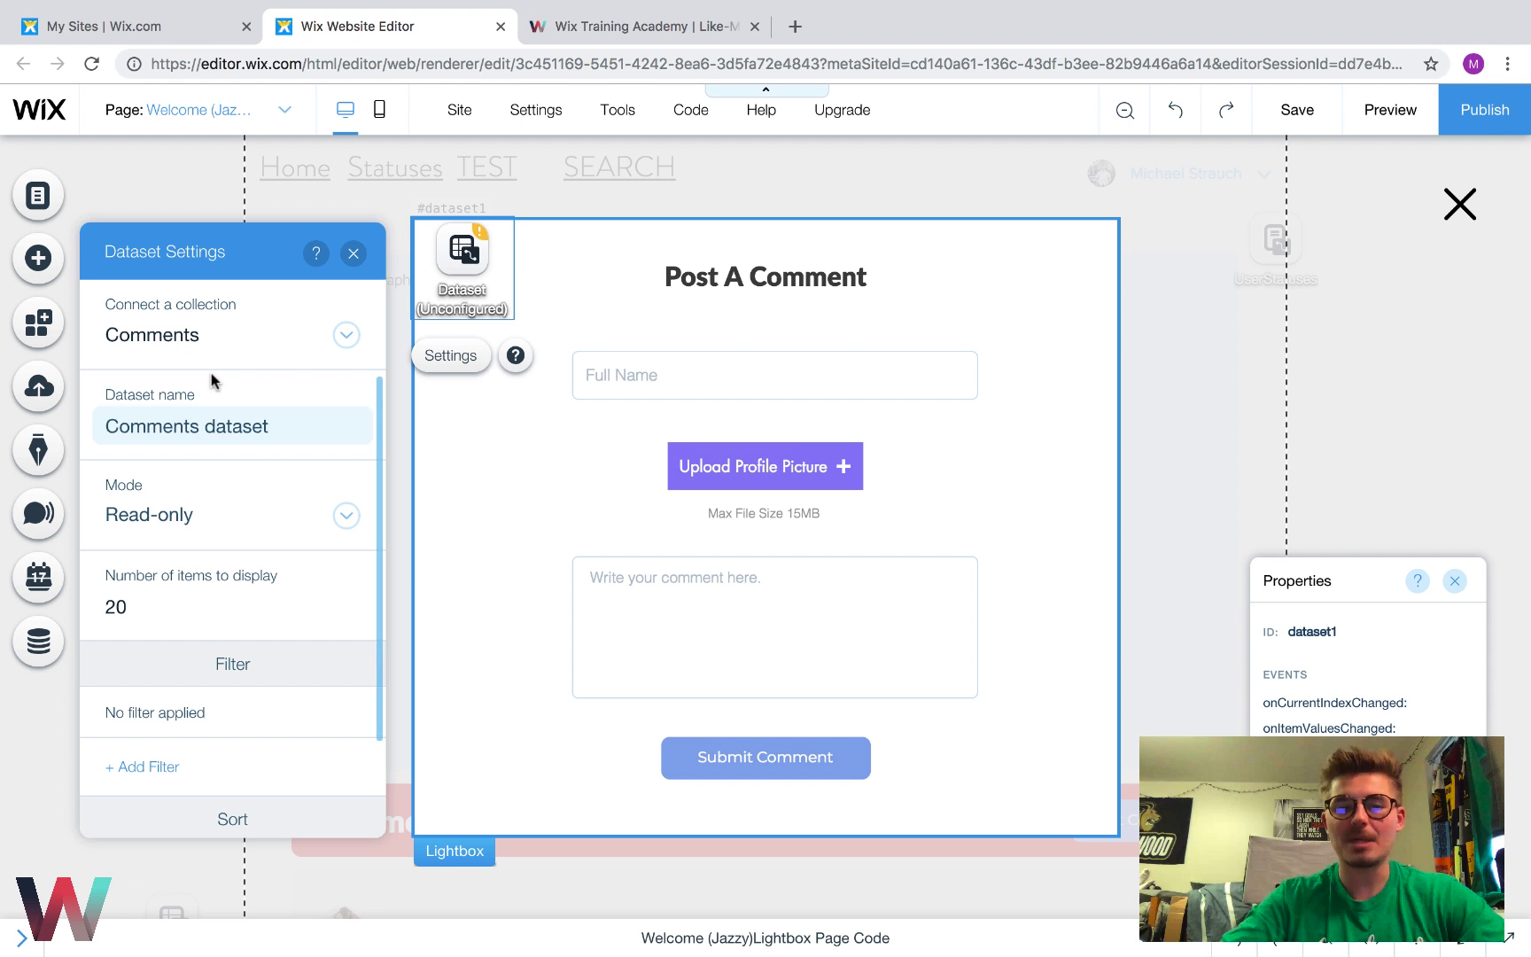
click(219, 524)
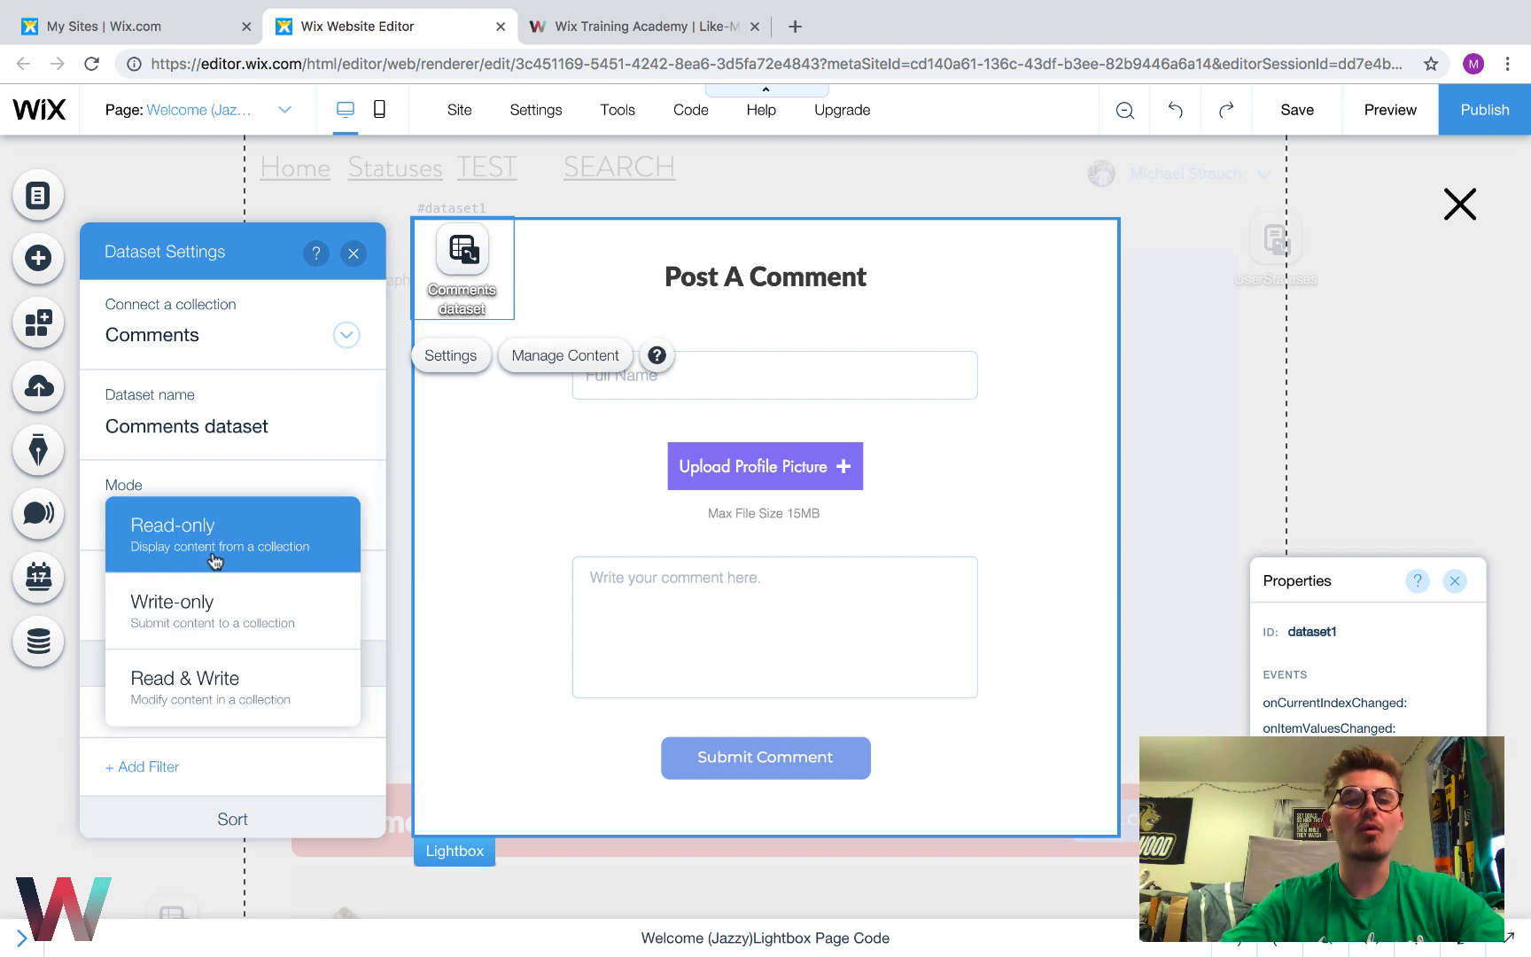
click(207, 610)
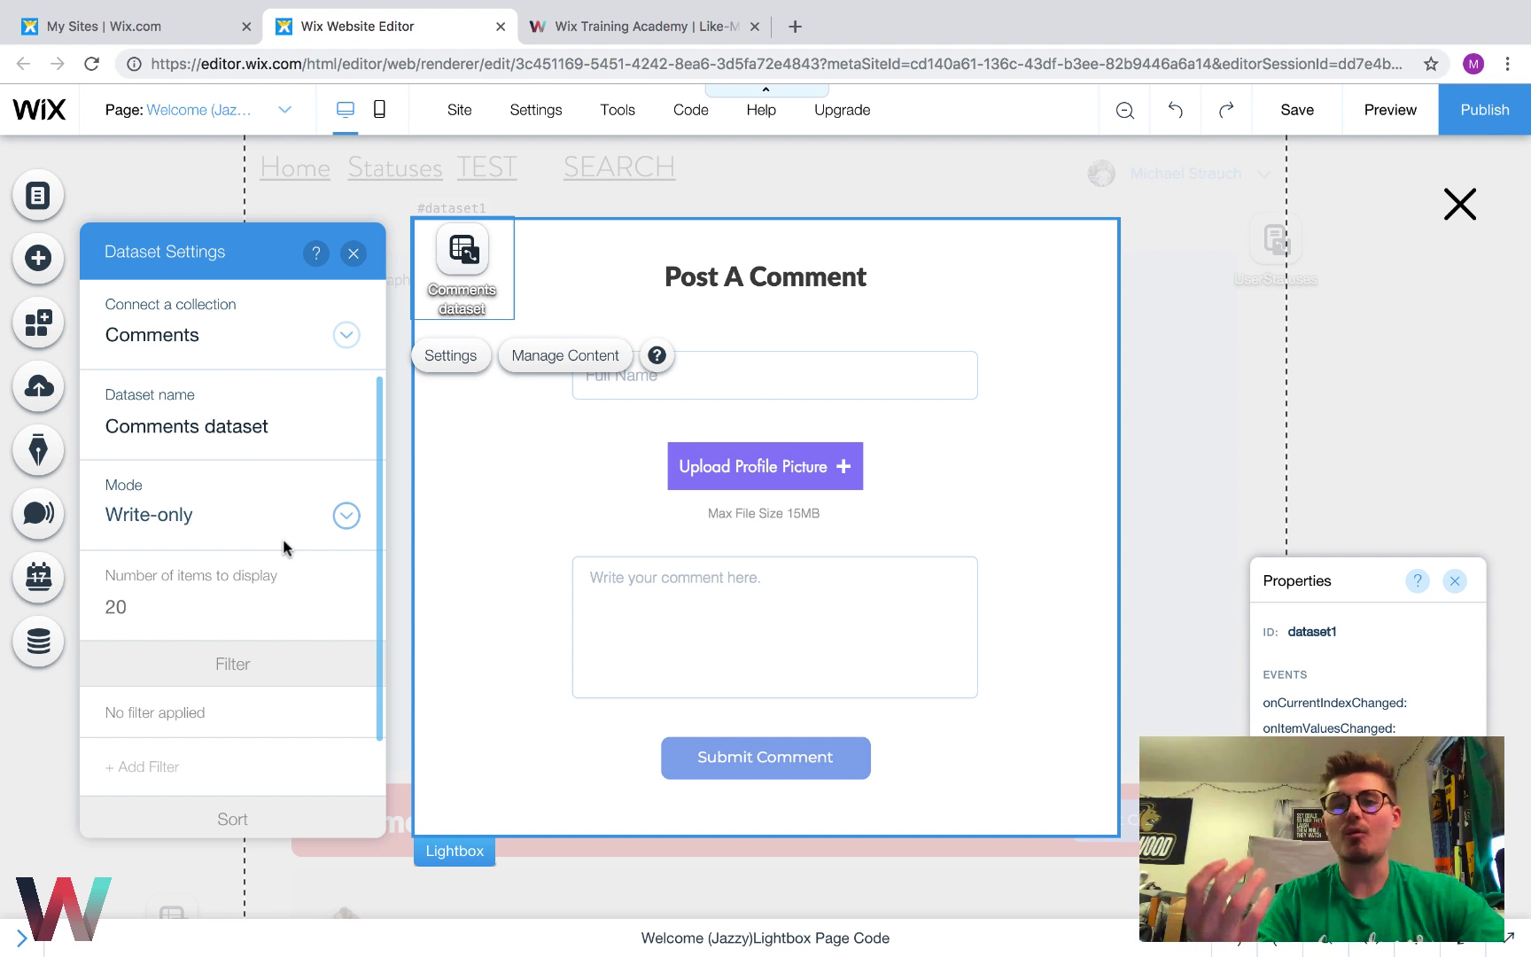
click(353, 253)
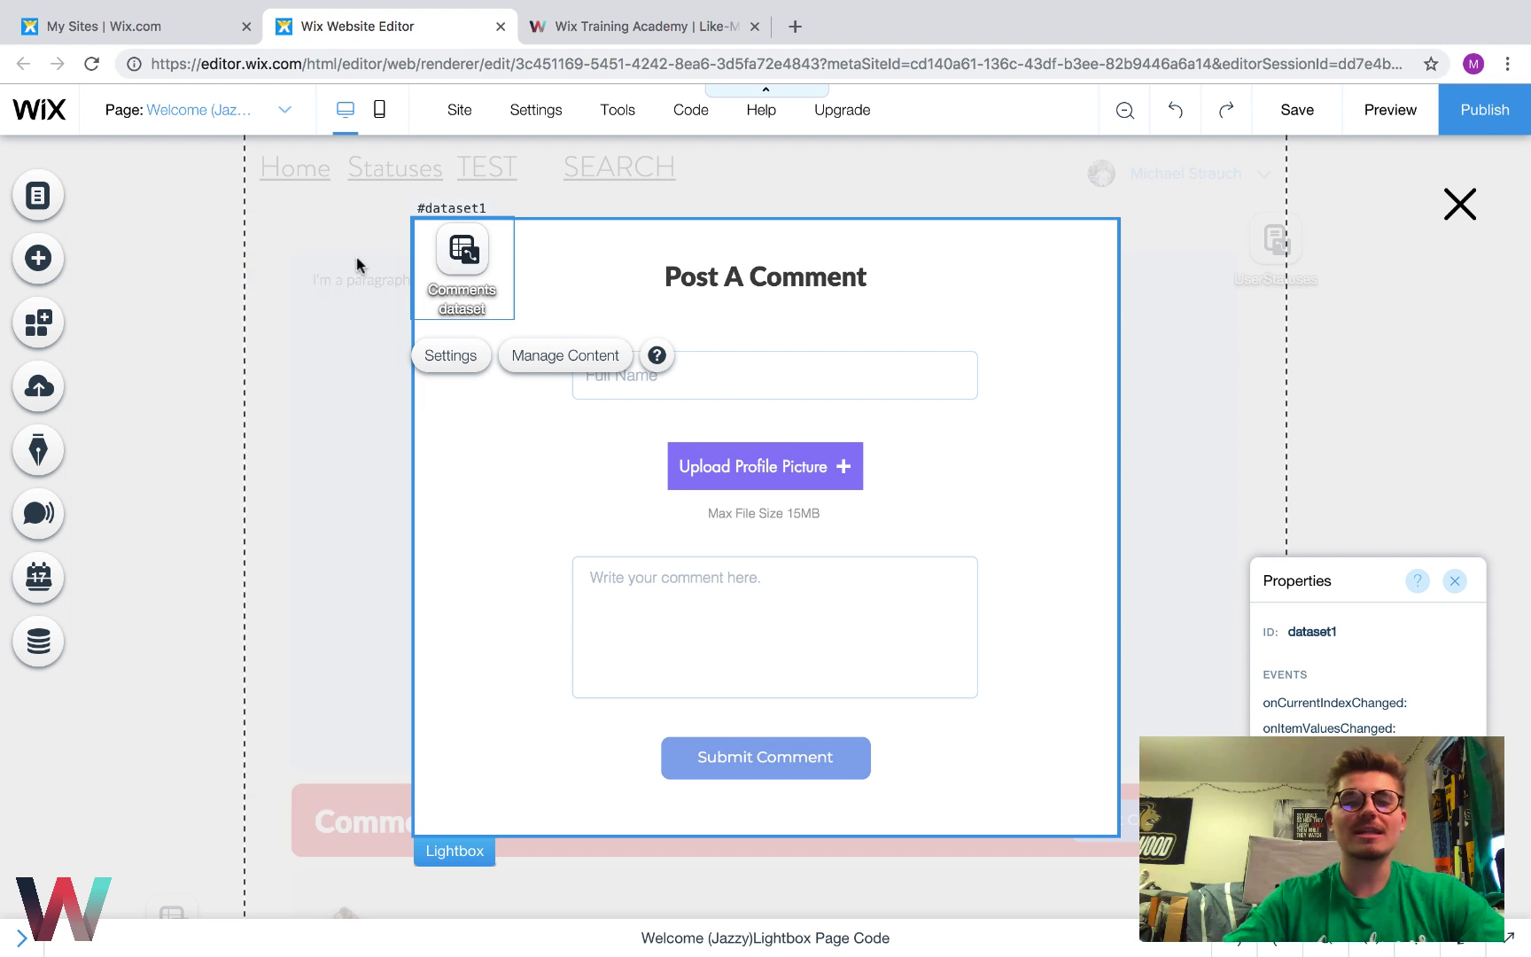
Step: Connect the name input to the Full Name field and the upload button to Profile Picture
click(755, 387)
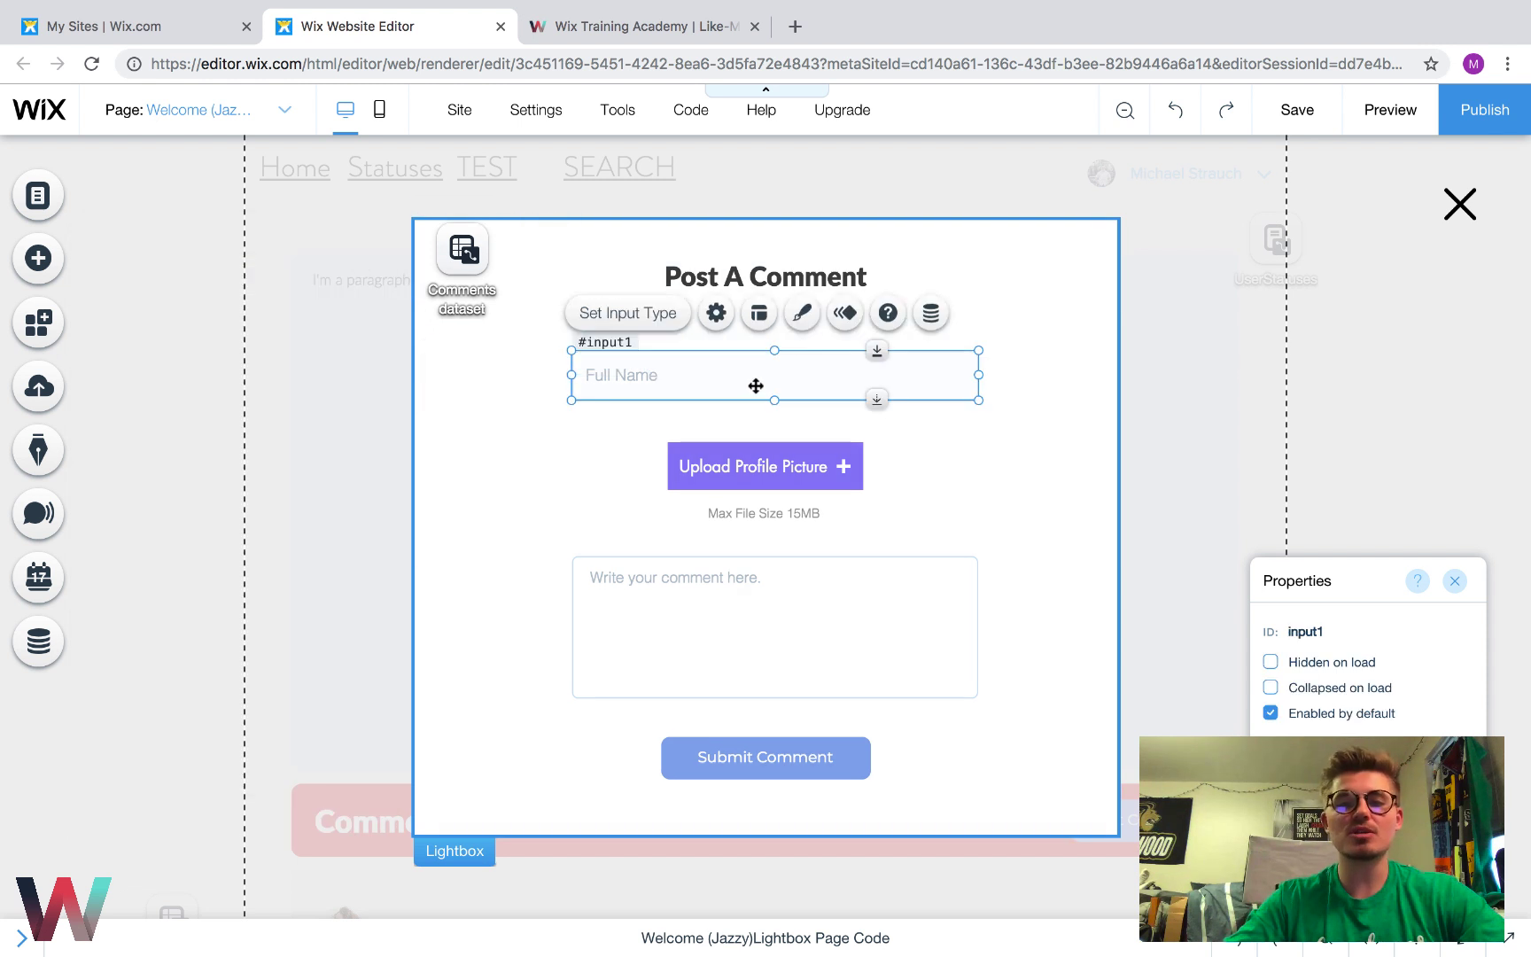
click(924, 313)
click(1125, 591)
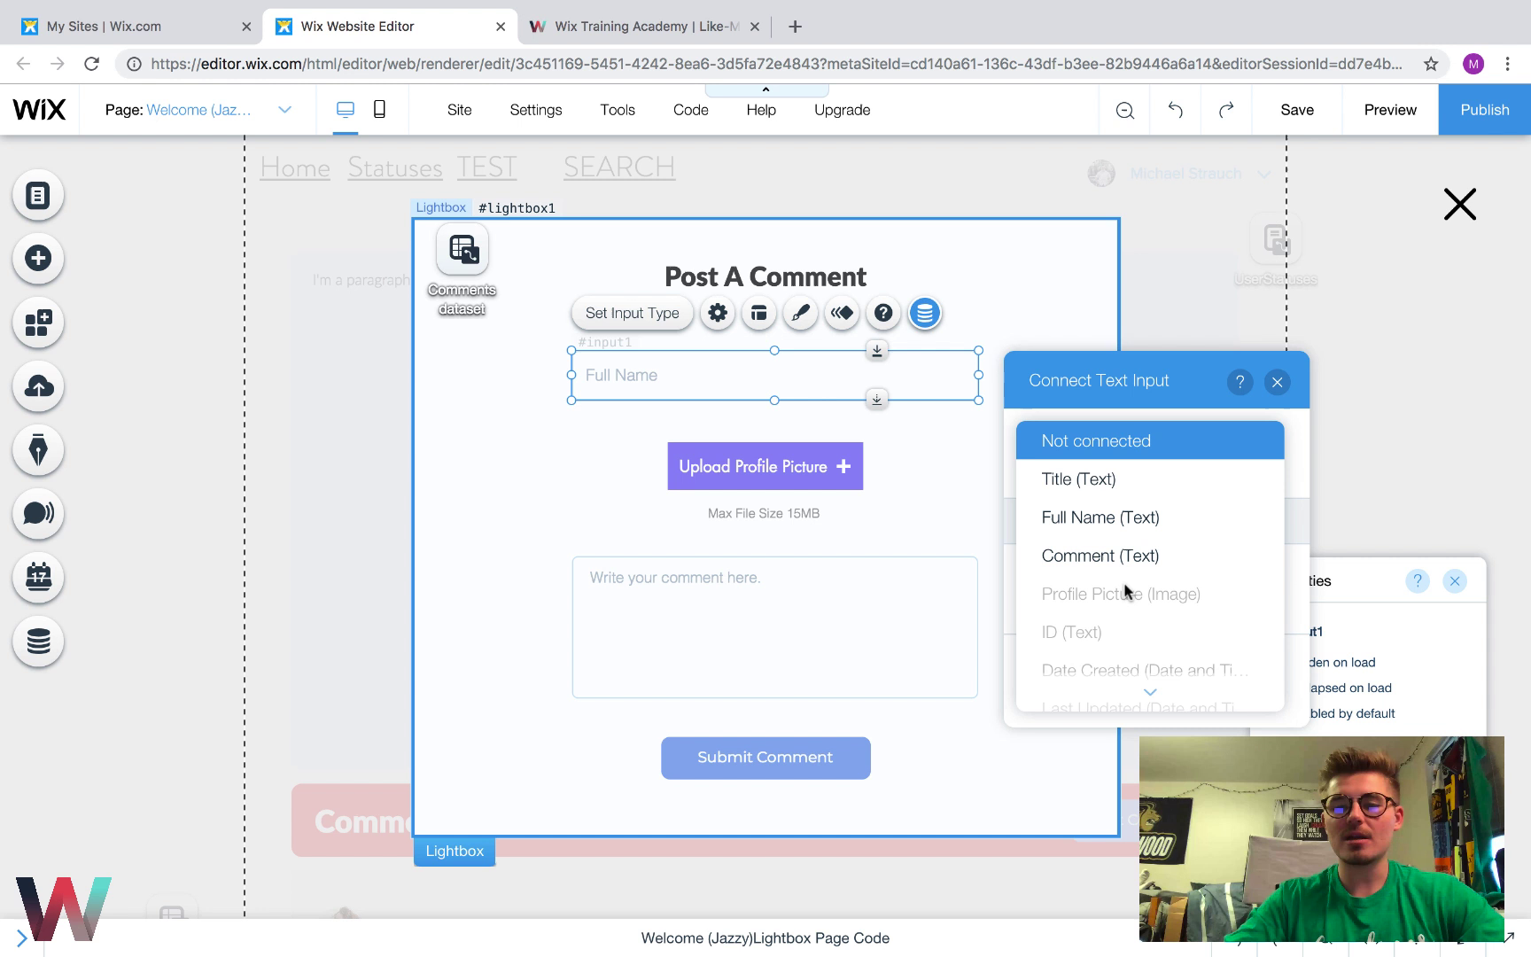
click(1117, 520)
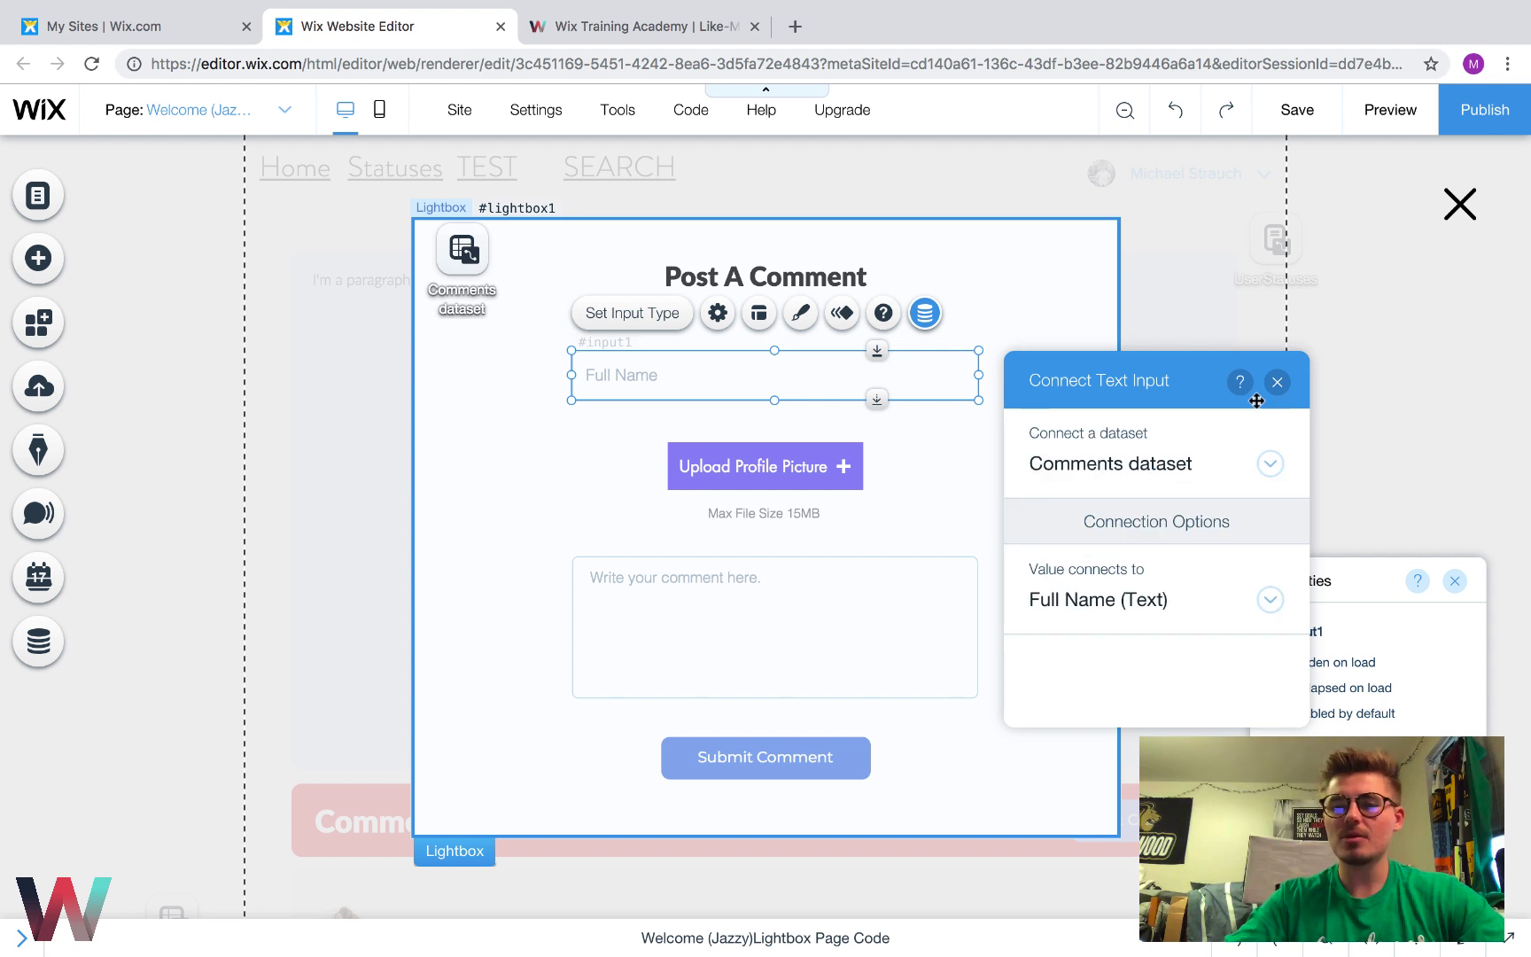
click(1277, 381)
click(731, 476)
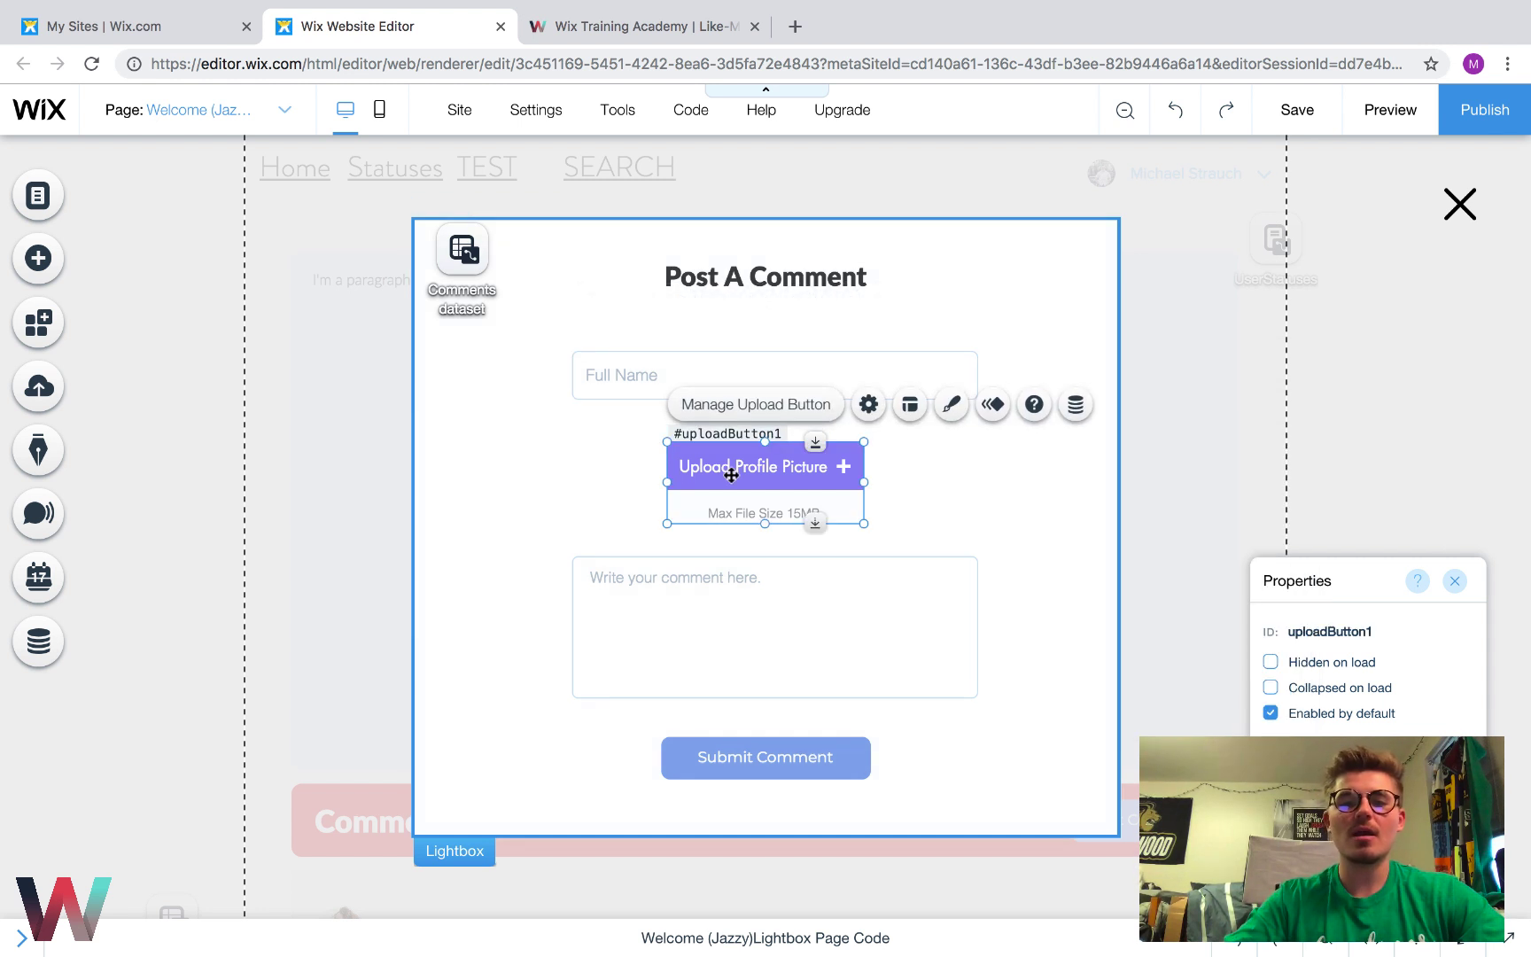
click(1076, 404)
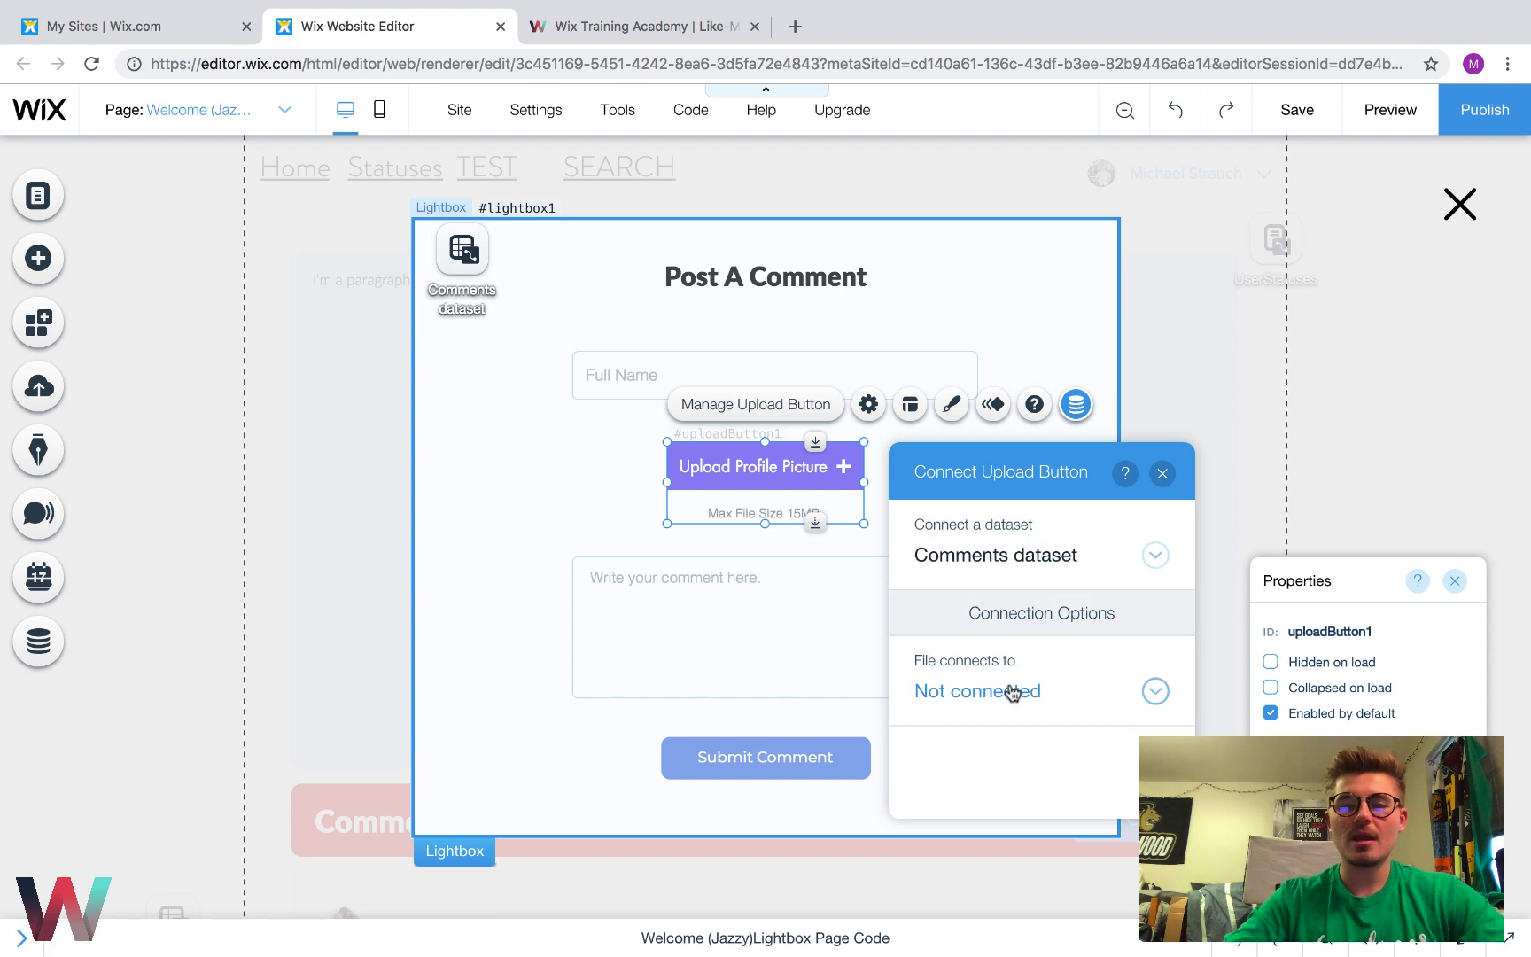
click(1012, 693)
click(1008, 692)
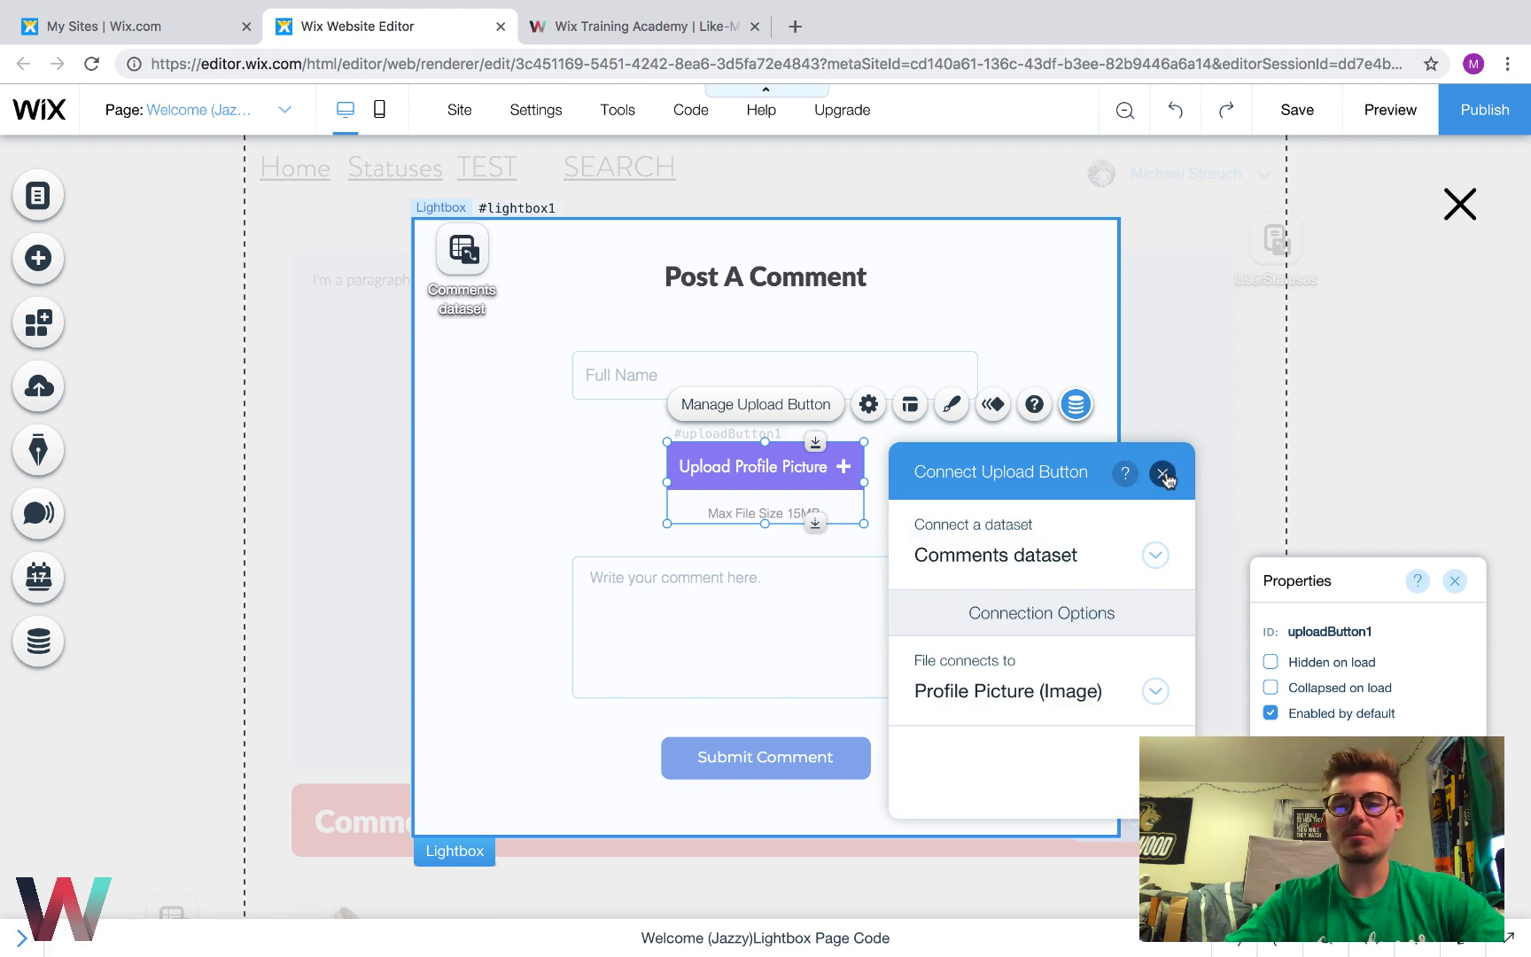
click(1163, 475)
Step: Connect the comment box to the Comment field, then recheck the upload and name inputs
click(829, 628)
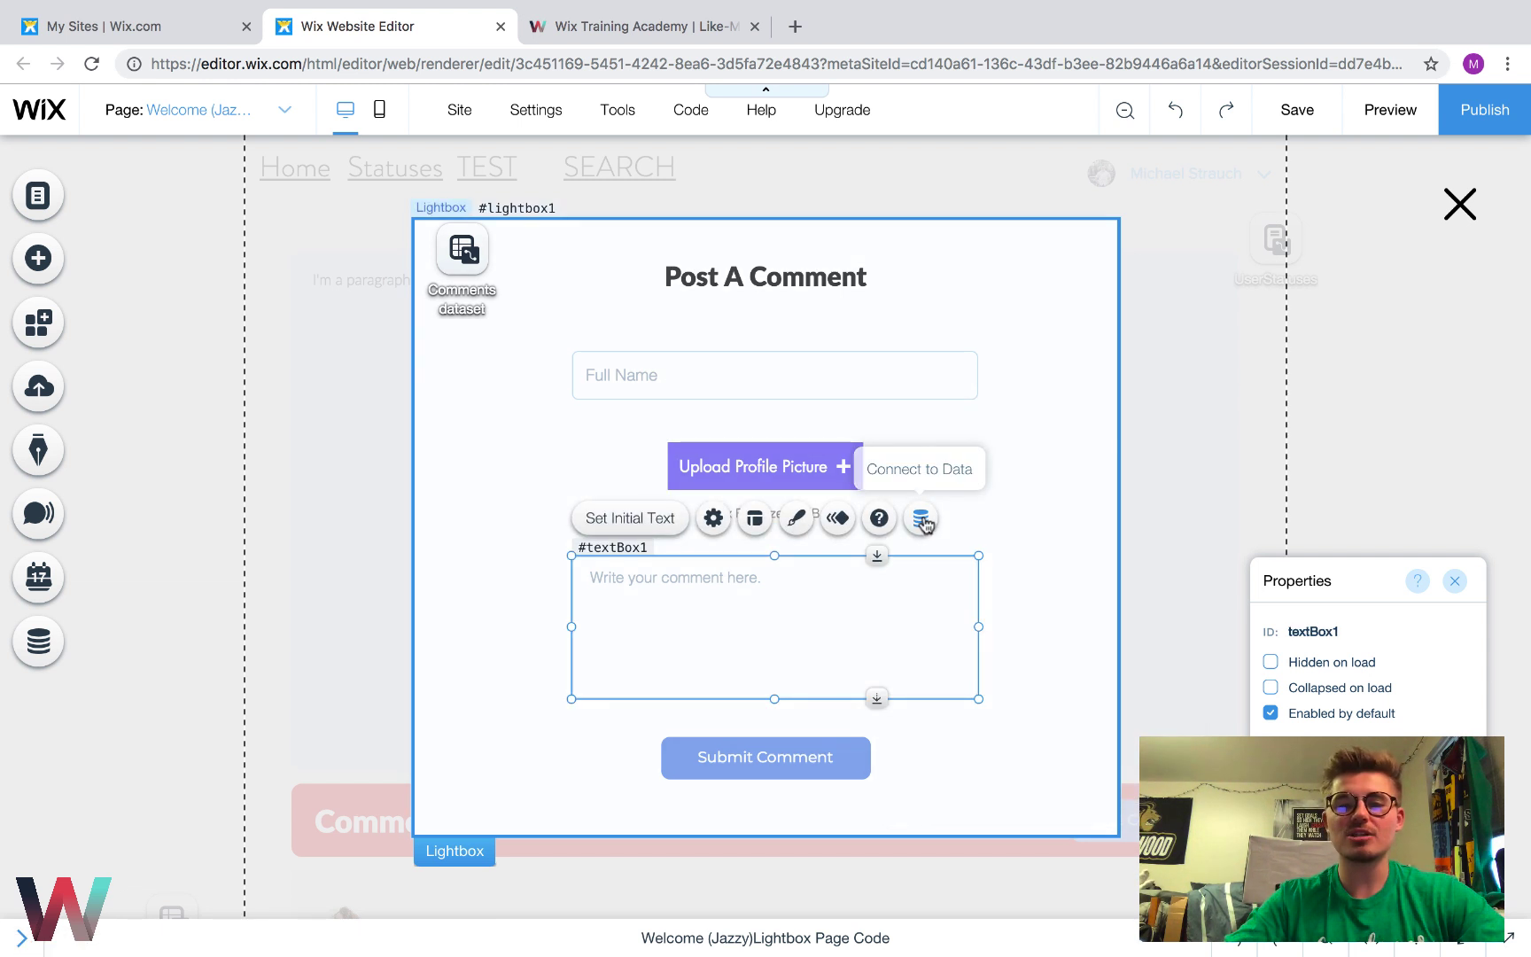
click(922, 520)
click(1101, 577)
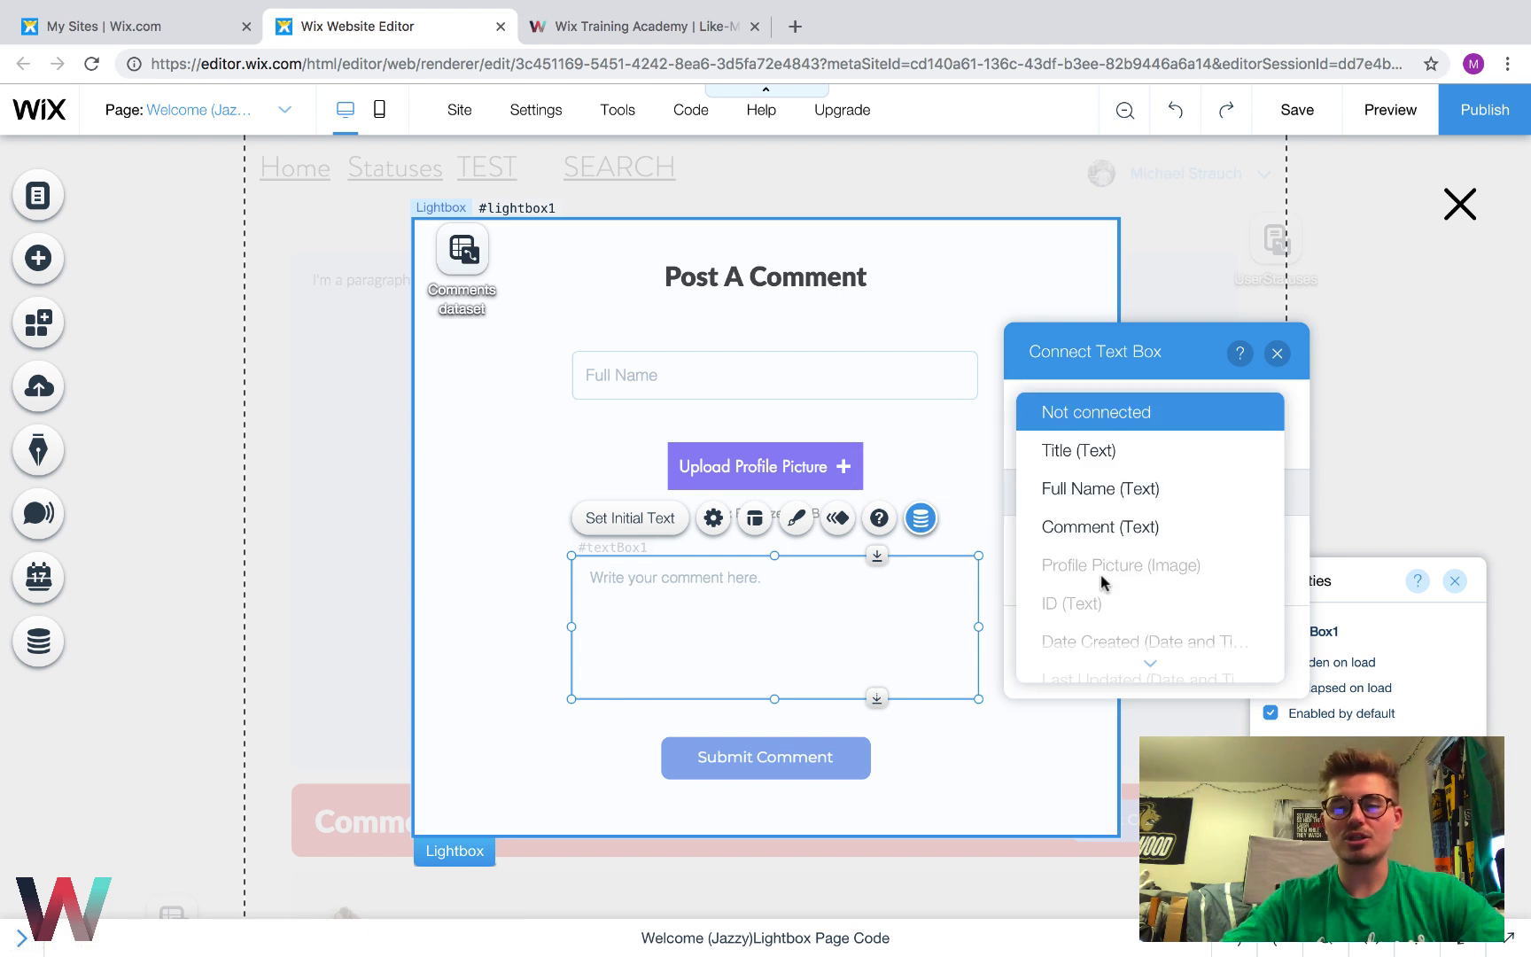
click(1099, 528)
click(1276, 354)
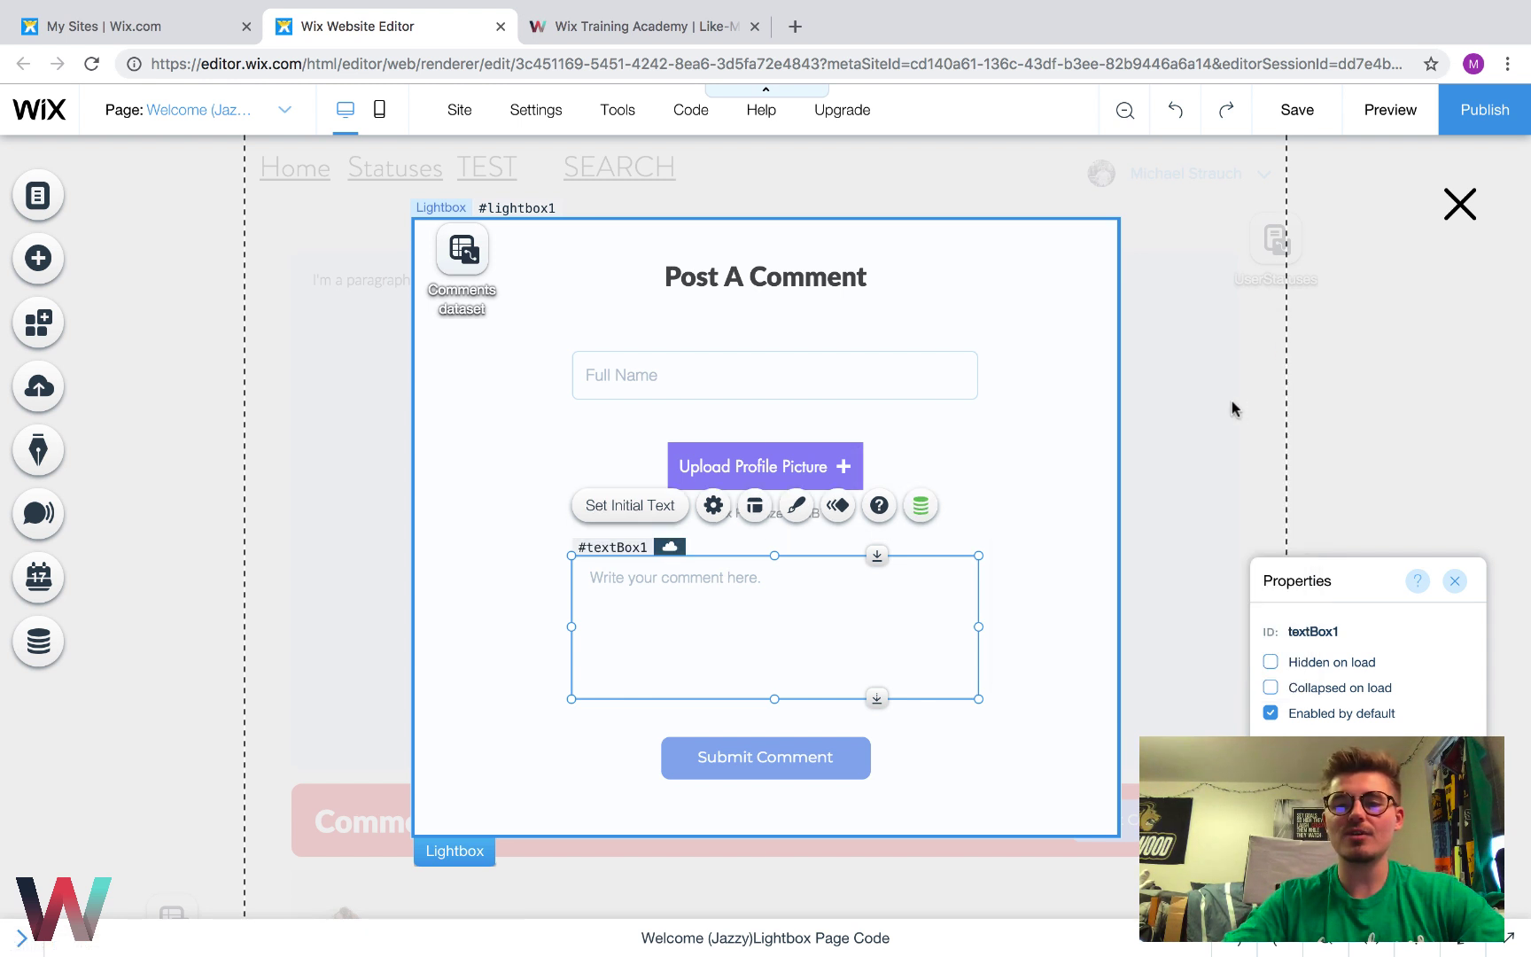
click(801, 456)
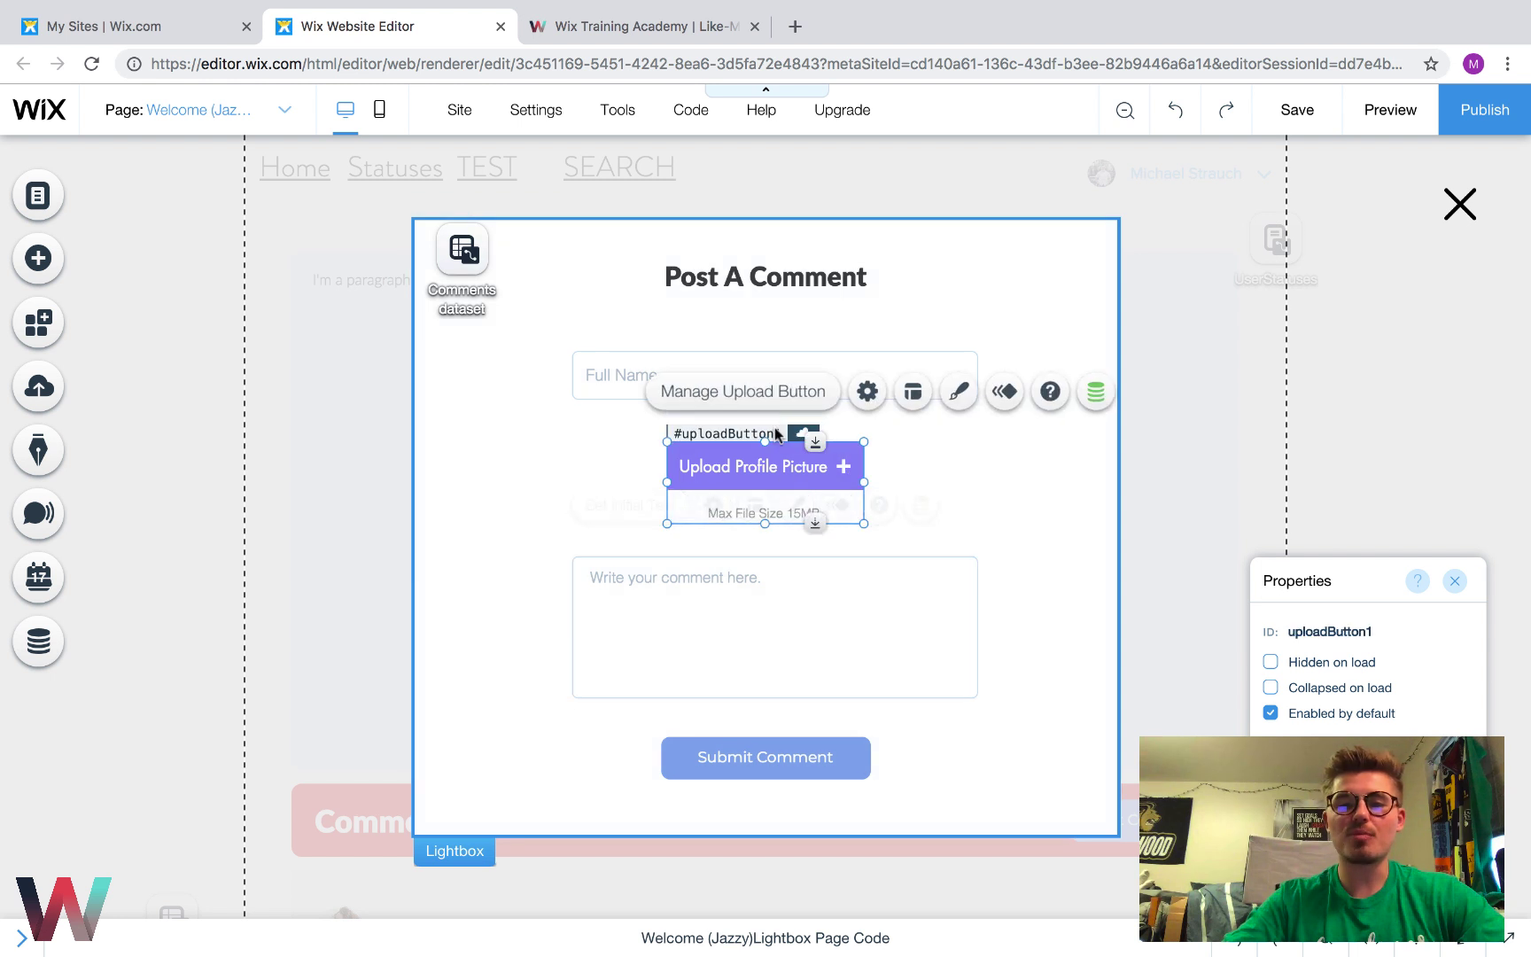
click(653, 366)
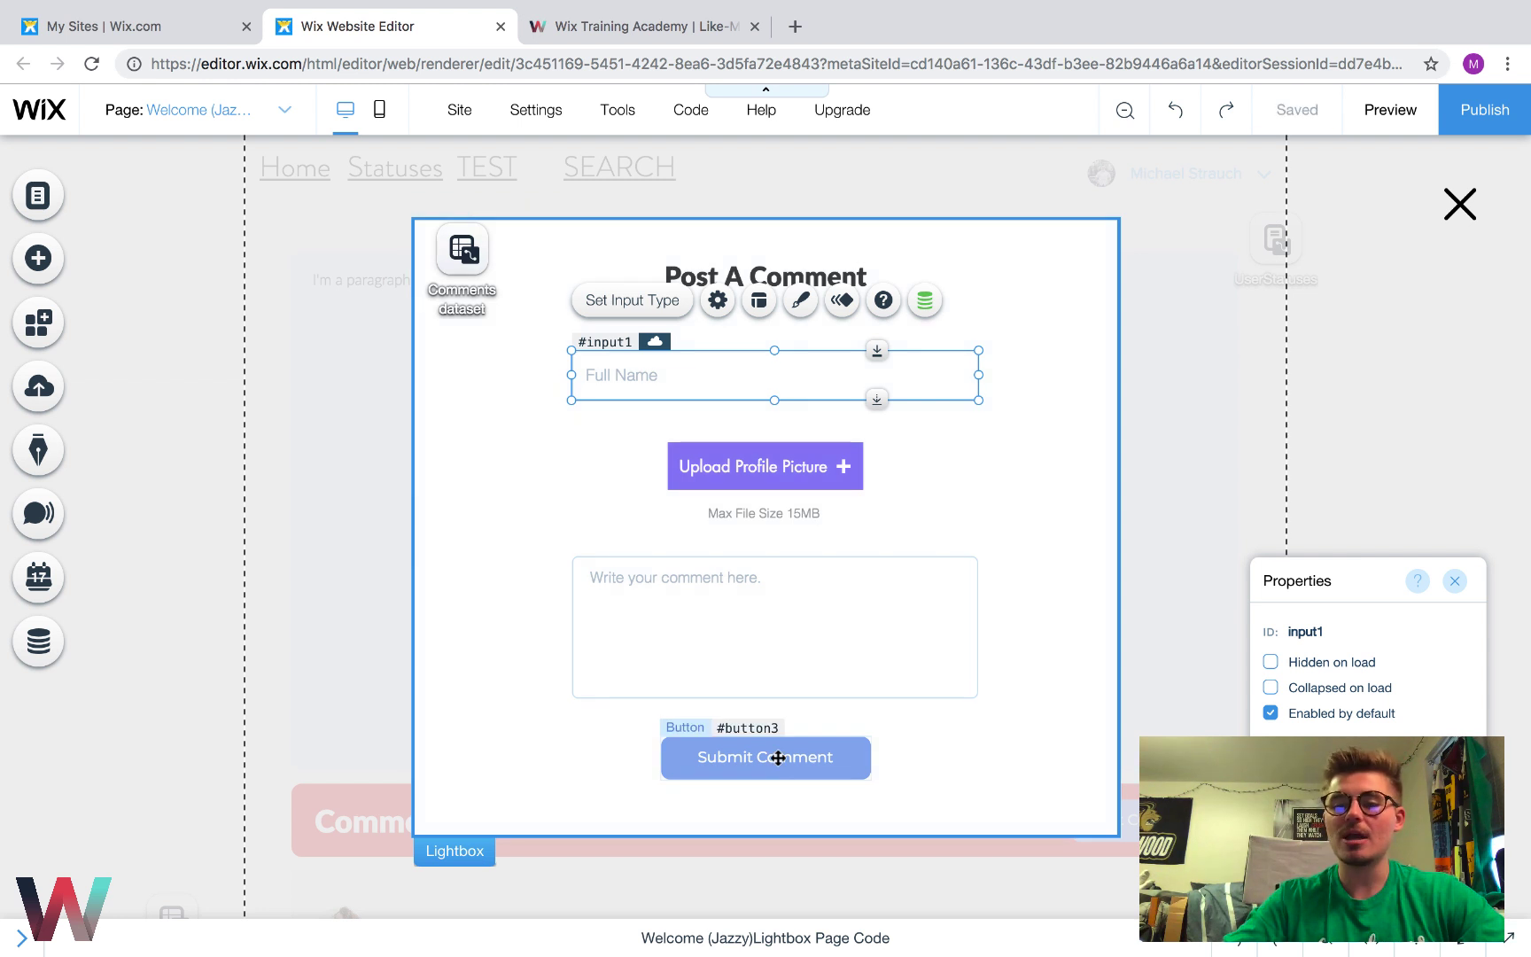
Step: Connect the Submit Comment button to the Comments dataset's Submit action
click(777, 757)
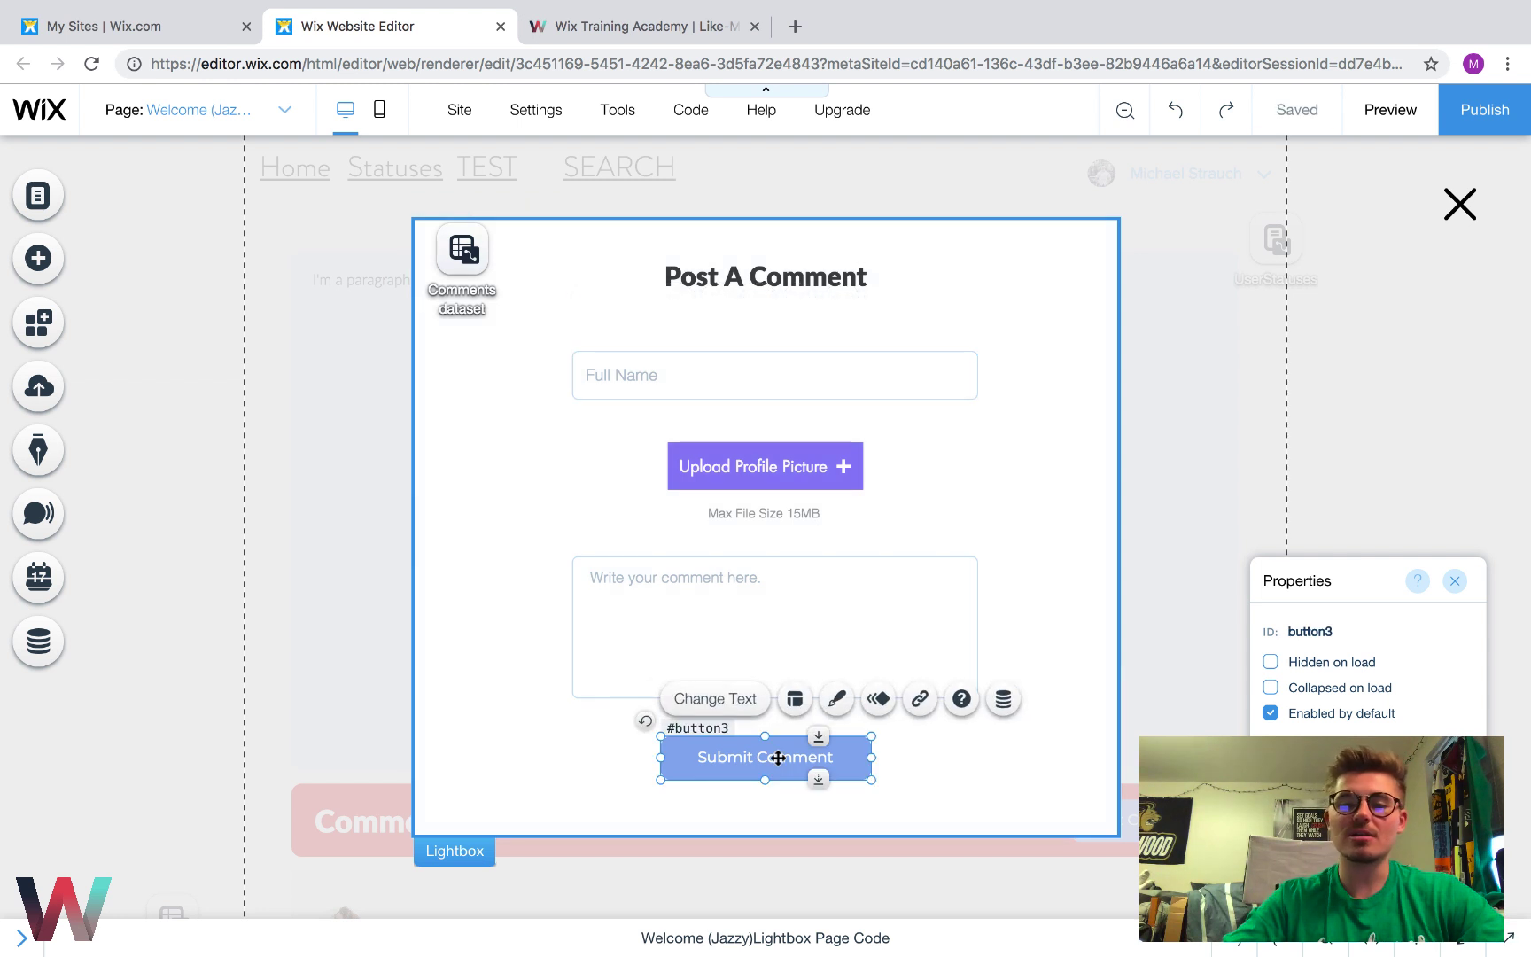
click(1002, 699)
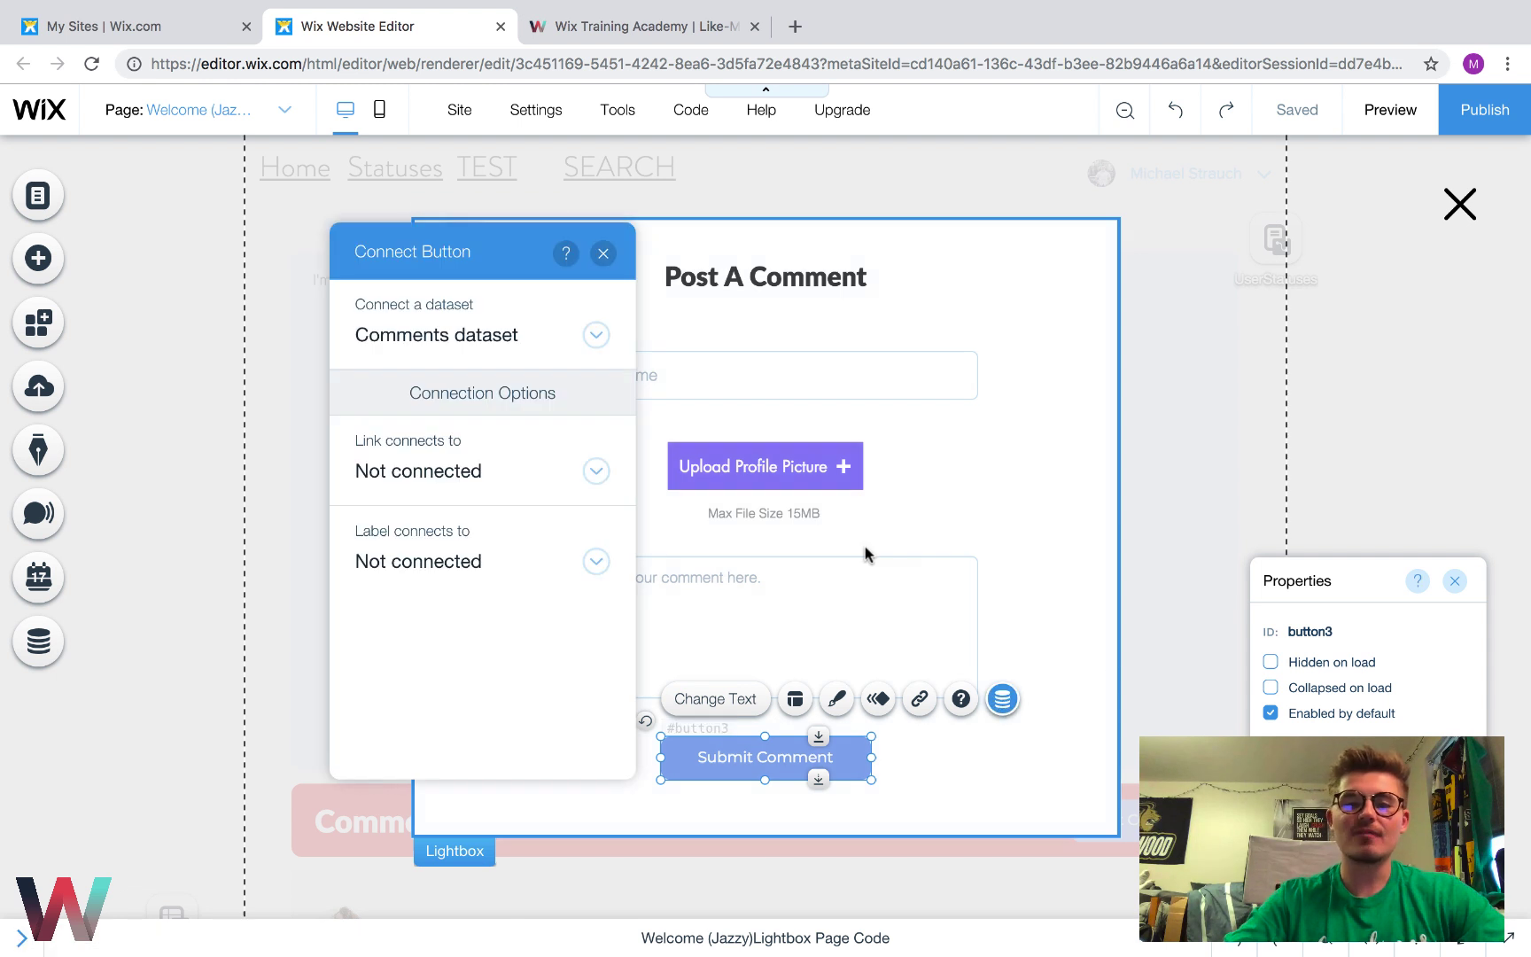
click(505, 479)
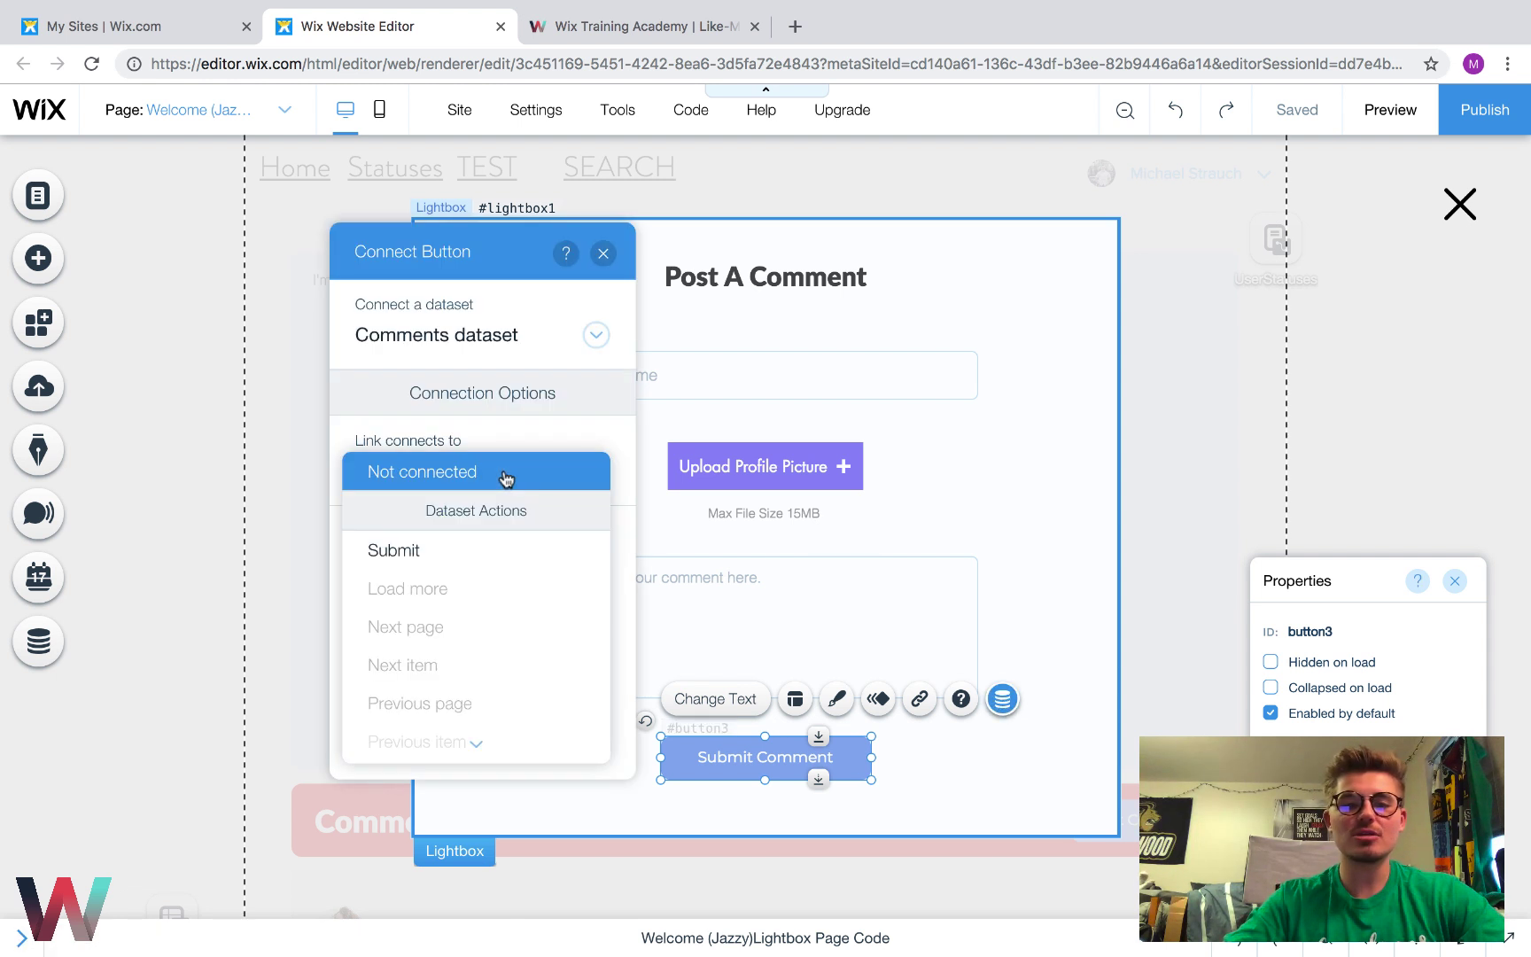
click(437, 555)
scroll(518, 573, down, 1)
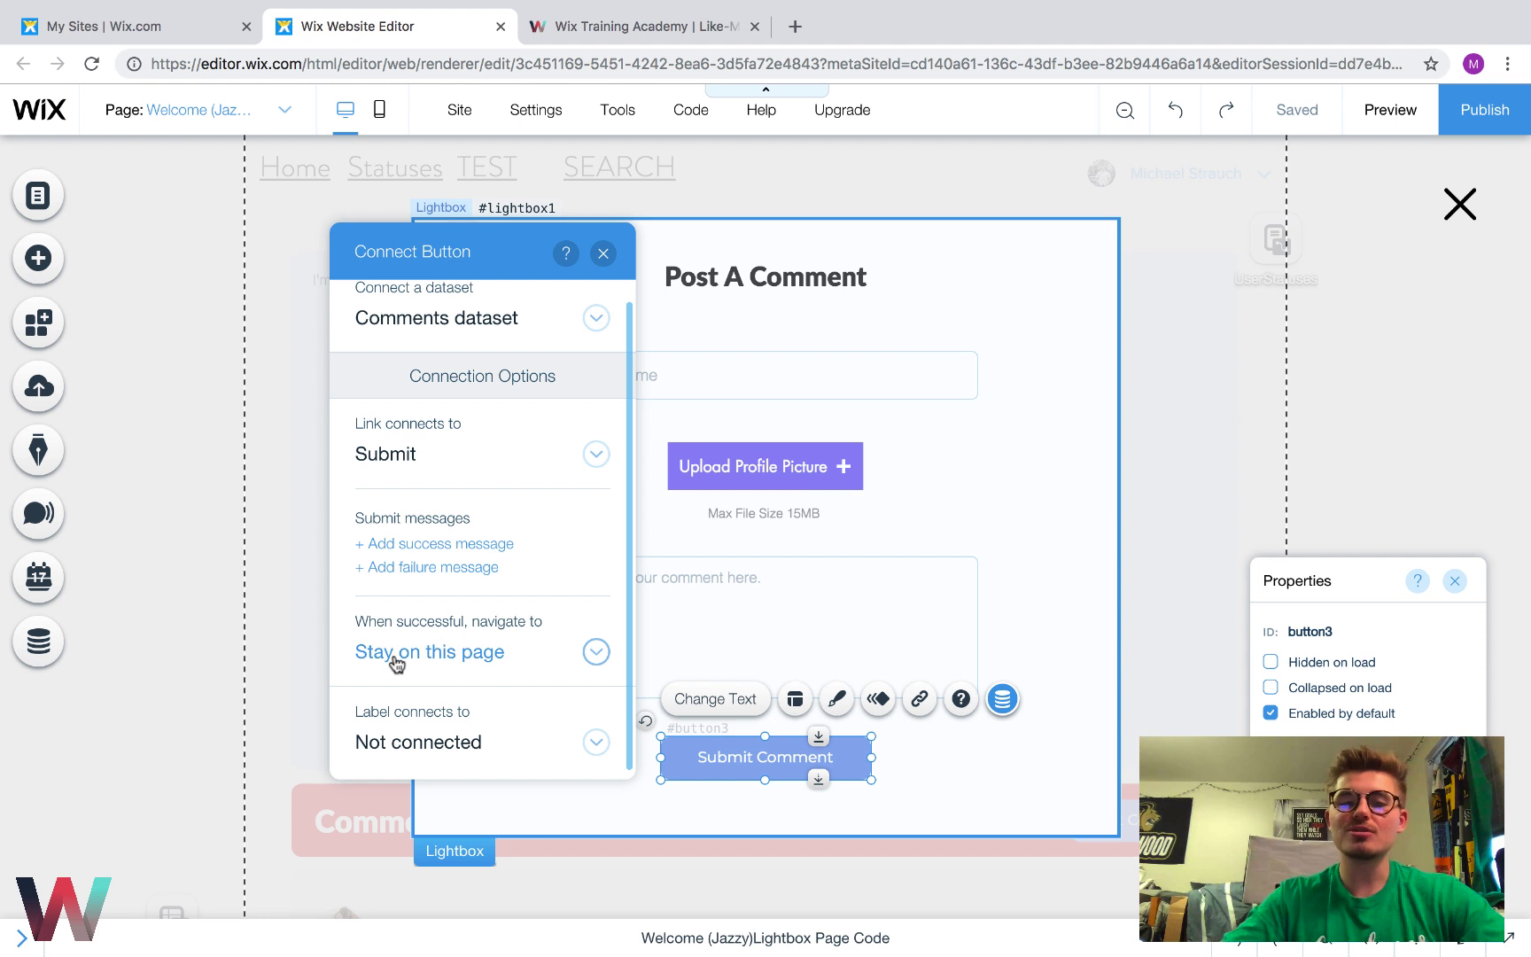
Step: On successful submit, send visitors to the HOME page via a link
click(469, 656)
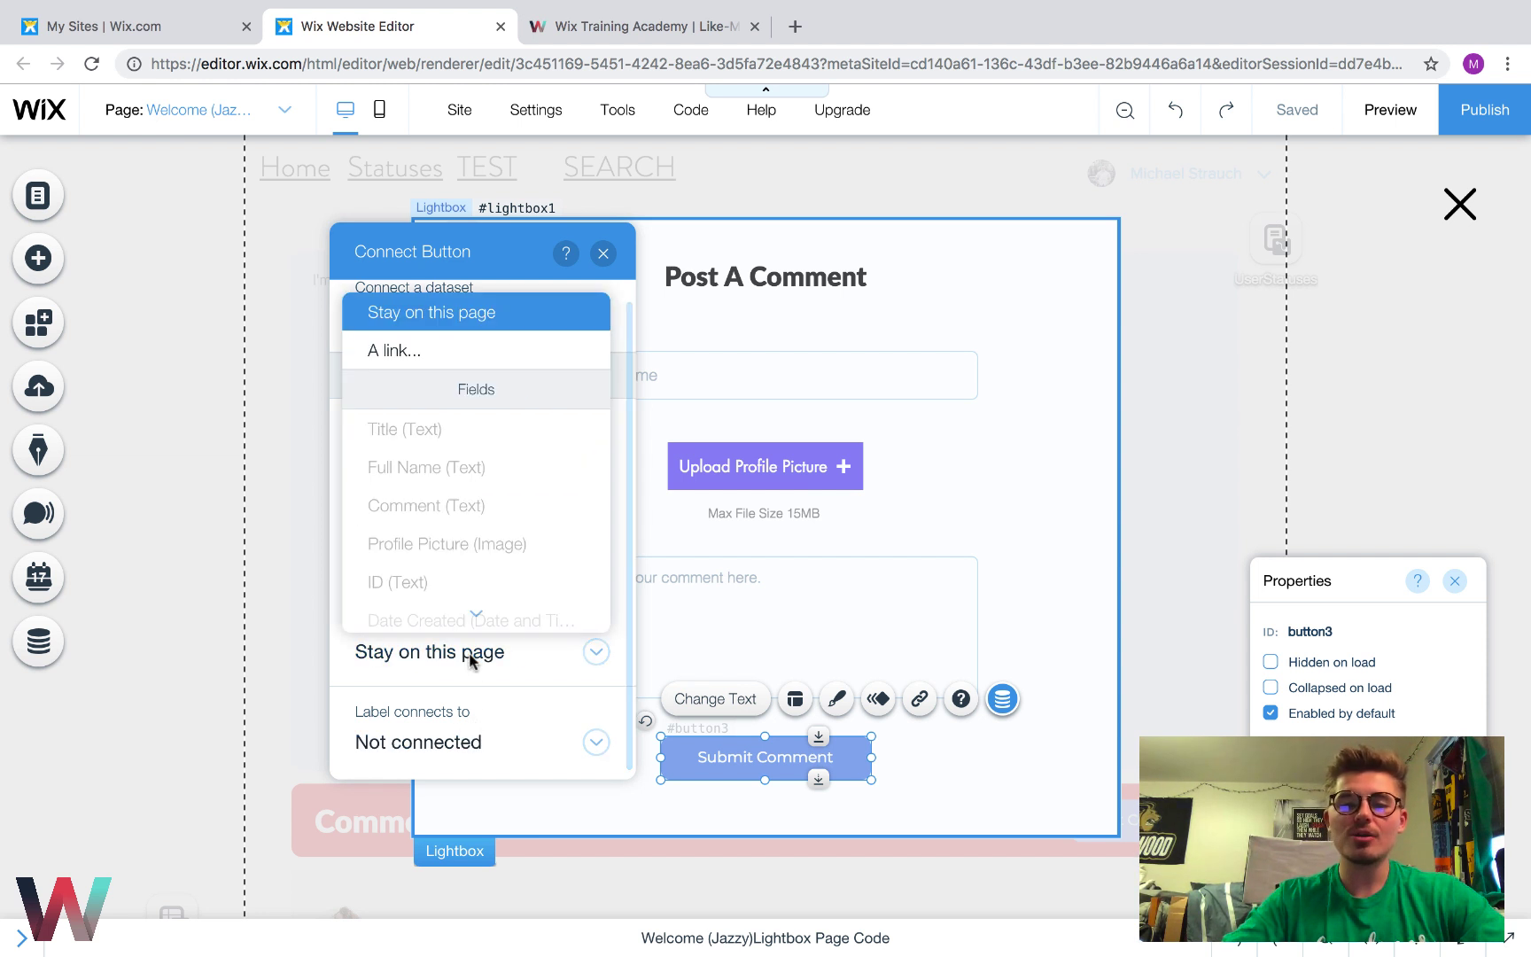
click(430, 355)
scroll(471, 649, down, 1)
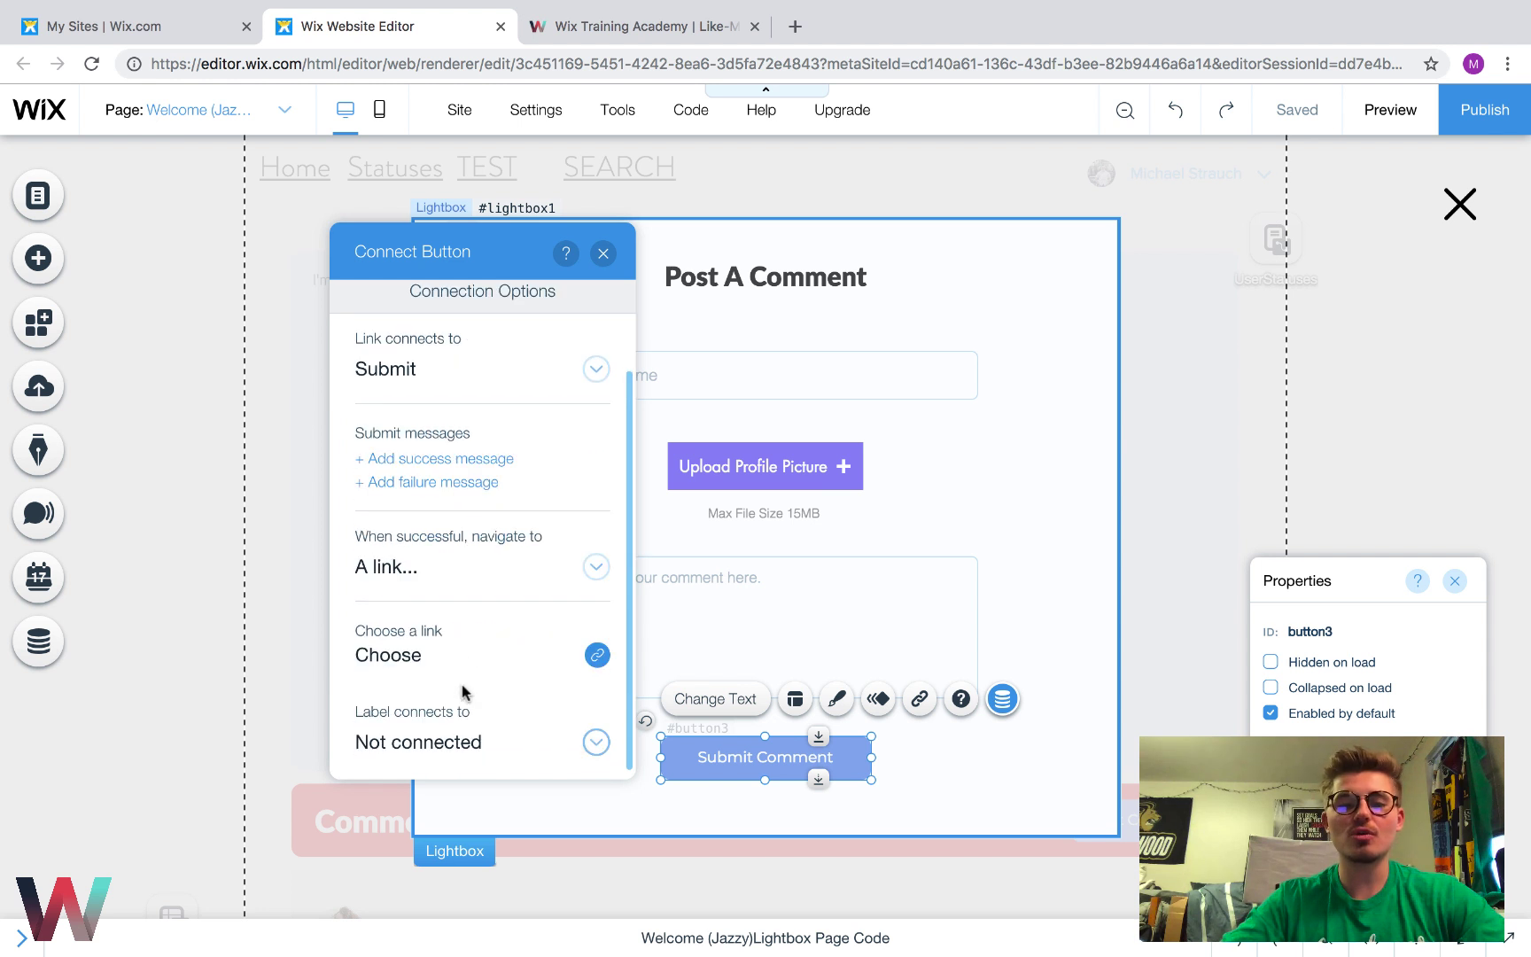
click(445, 670)
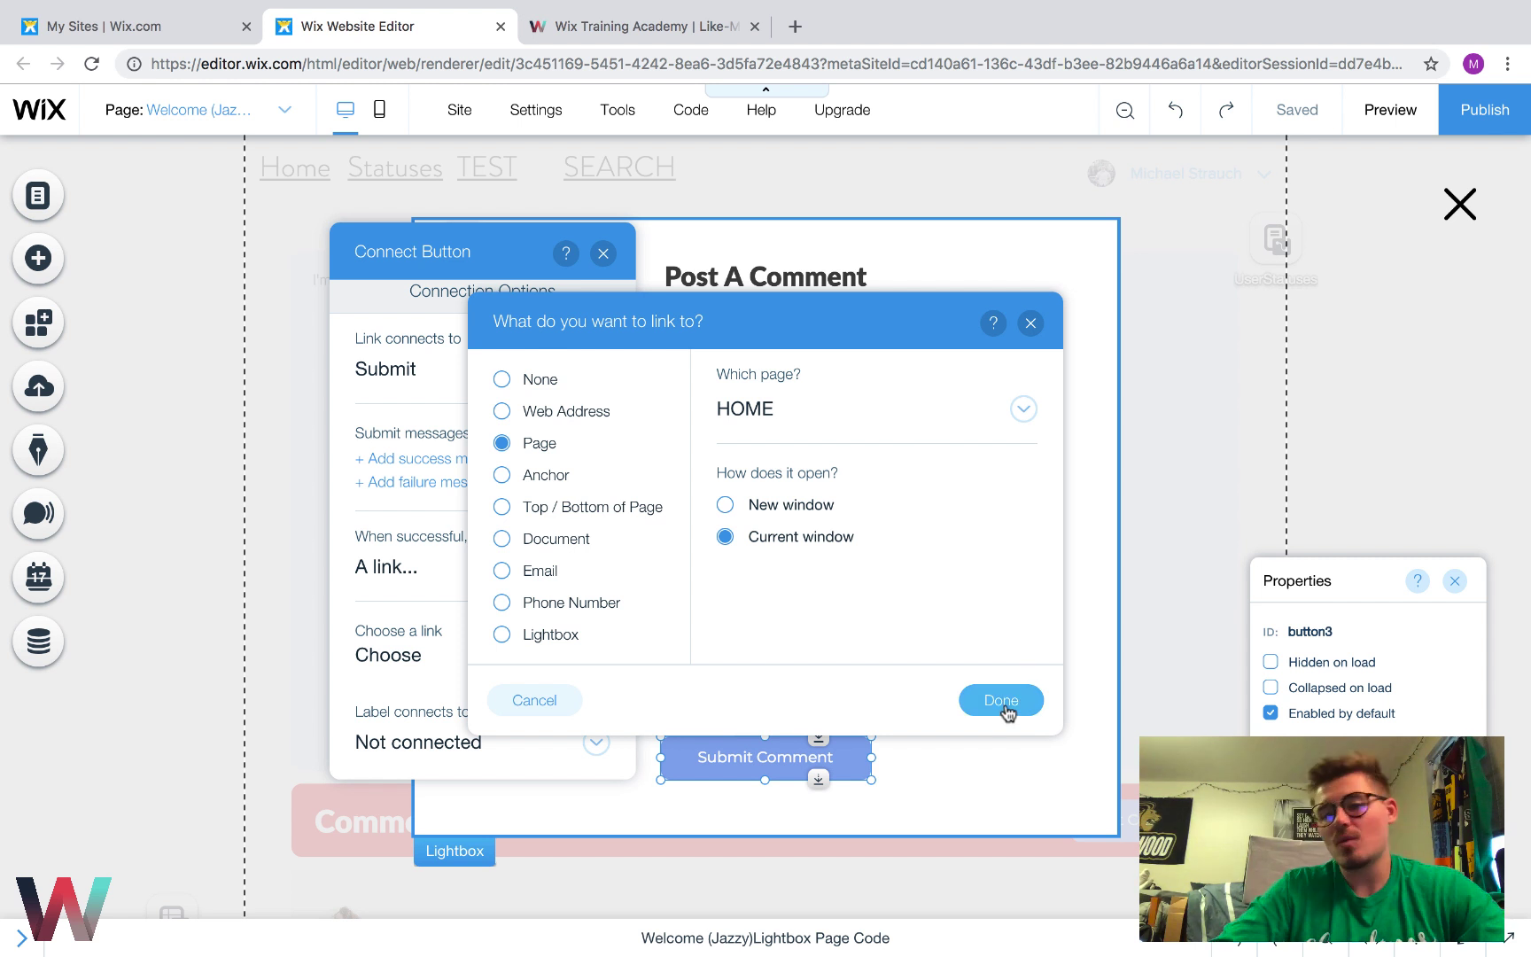
click(1004, 707)
click(602, 253)
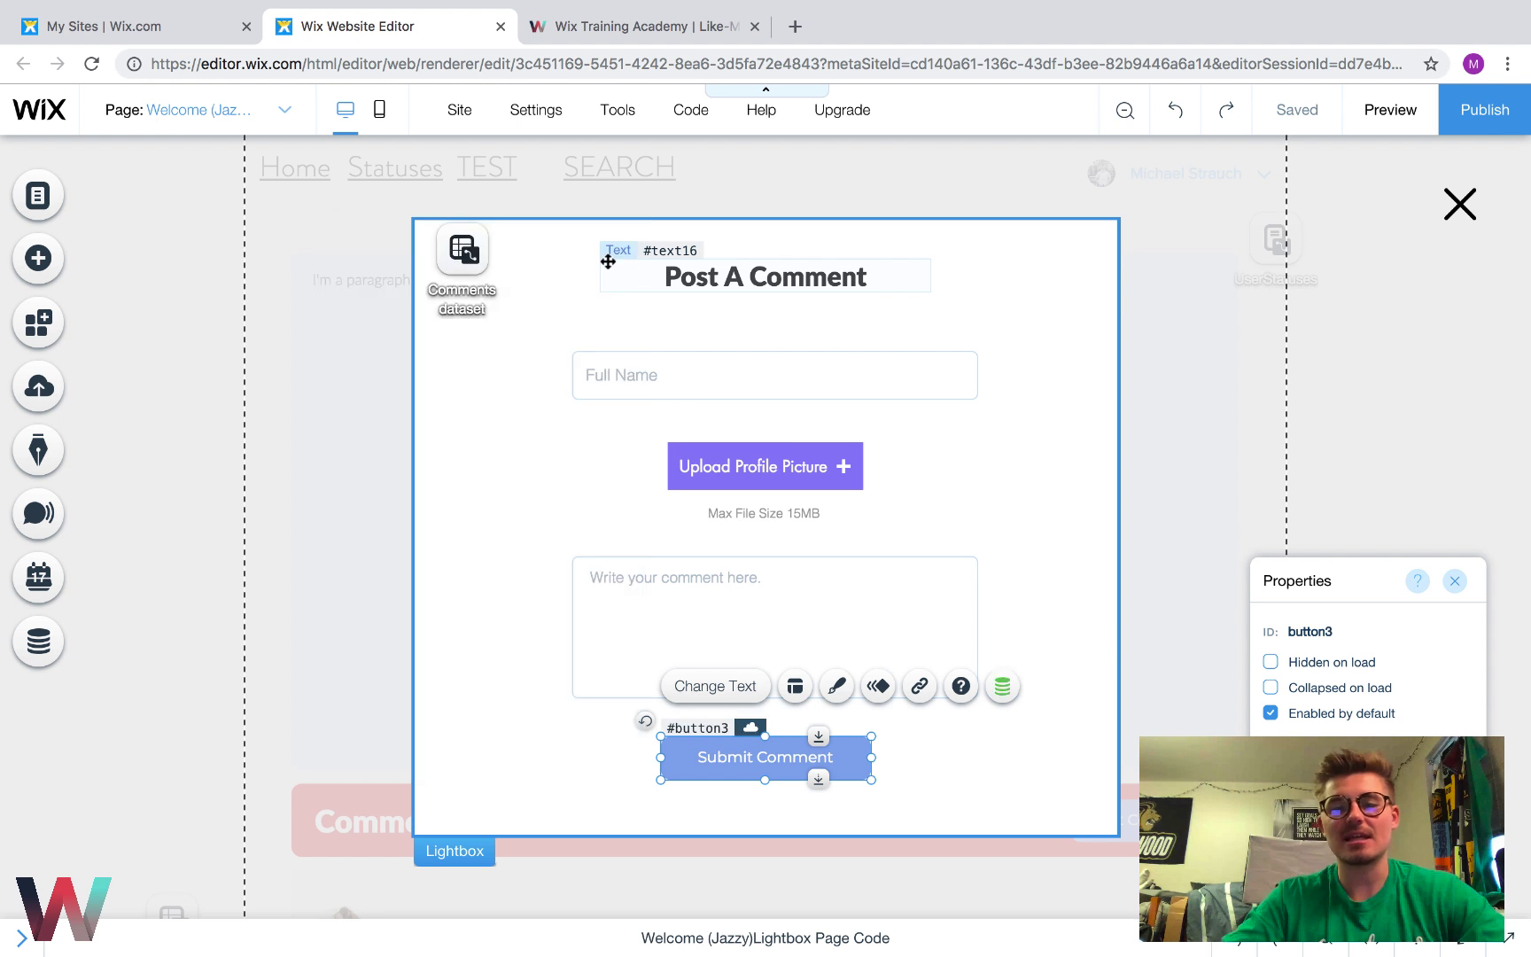
Step: Publish the site and view a full status on the live Statuses page
click(1486, 110)
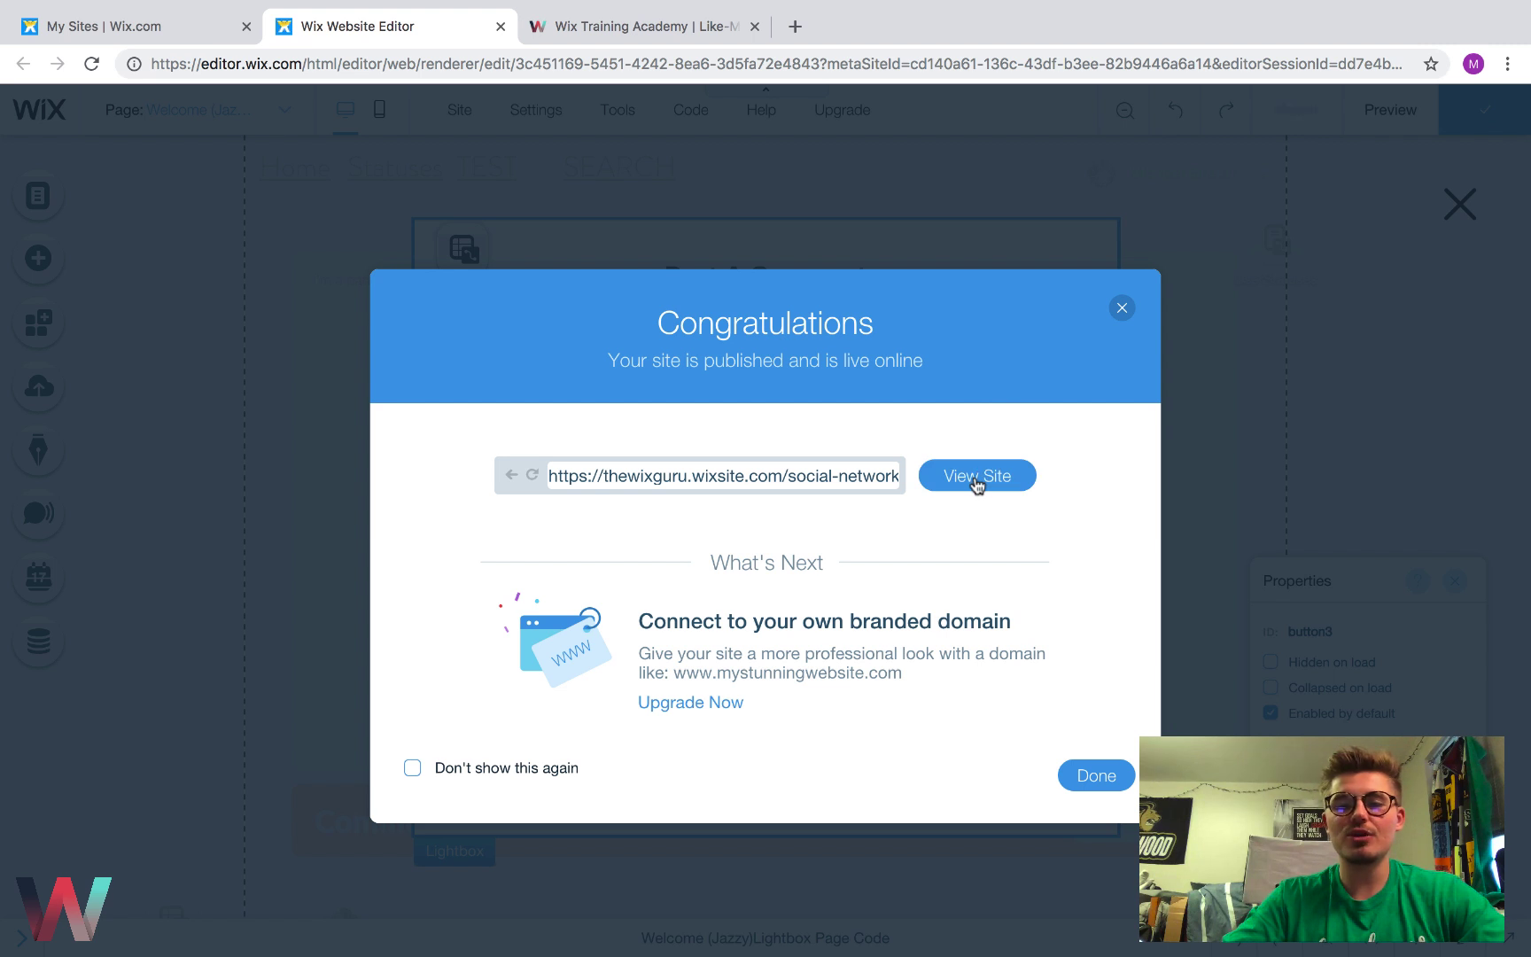
click(972, 477)
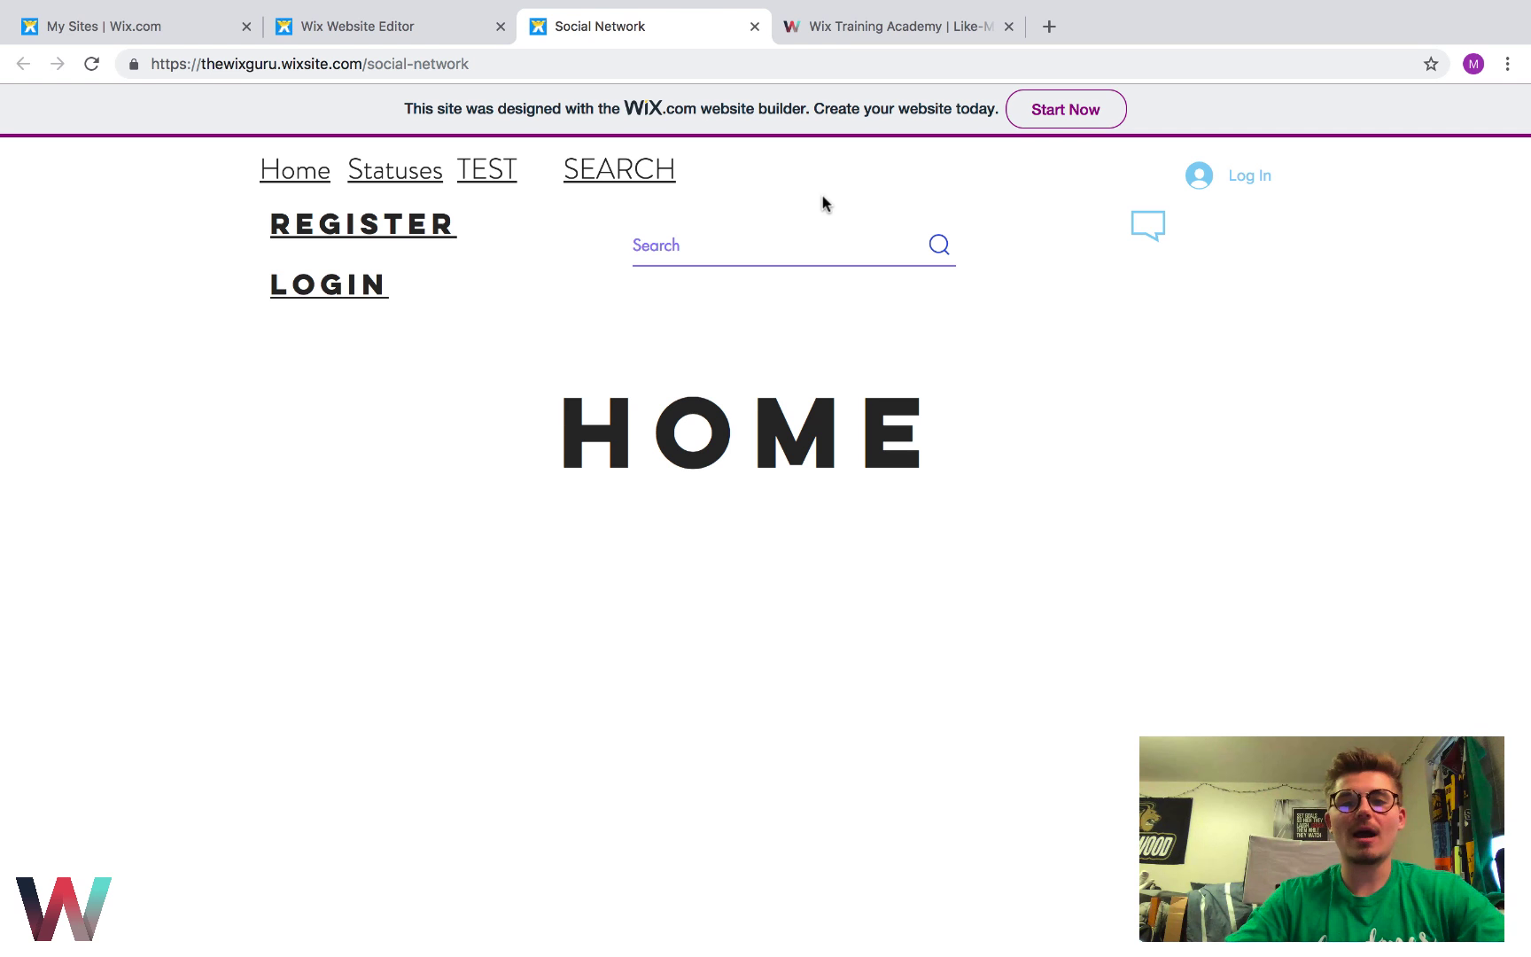
click(390, 170)
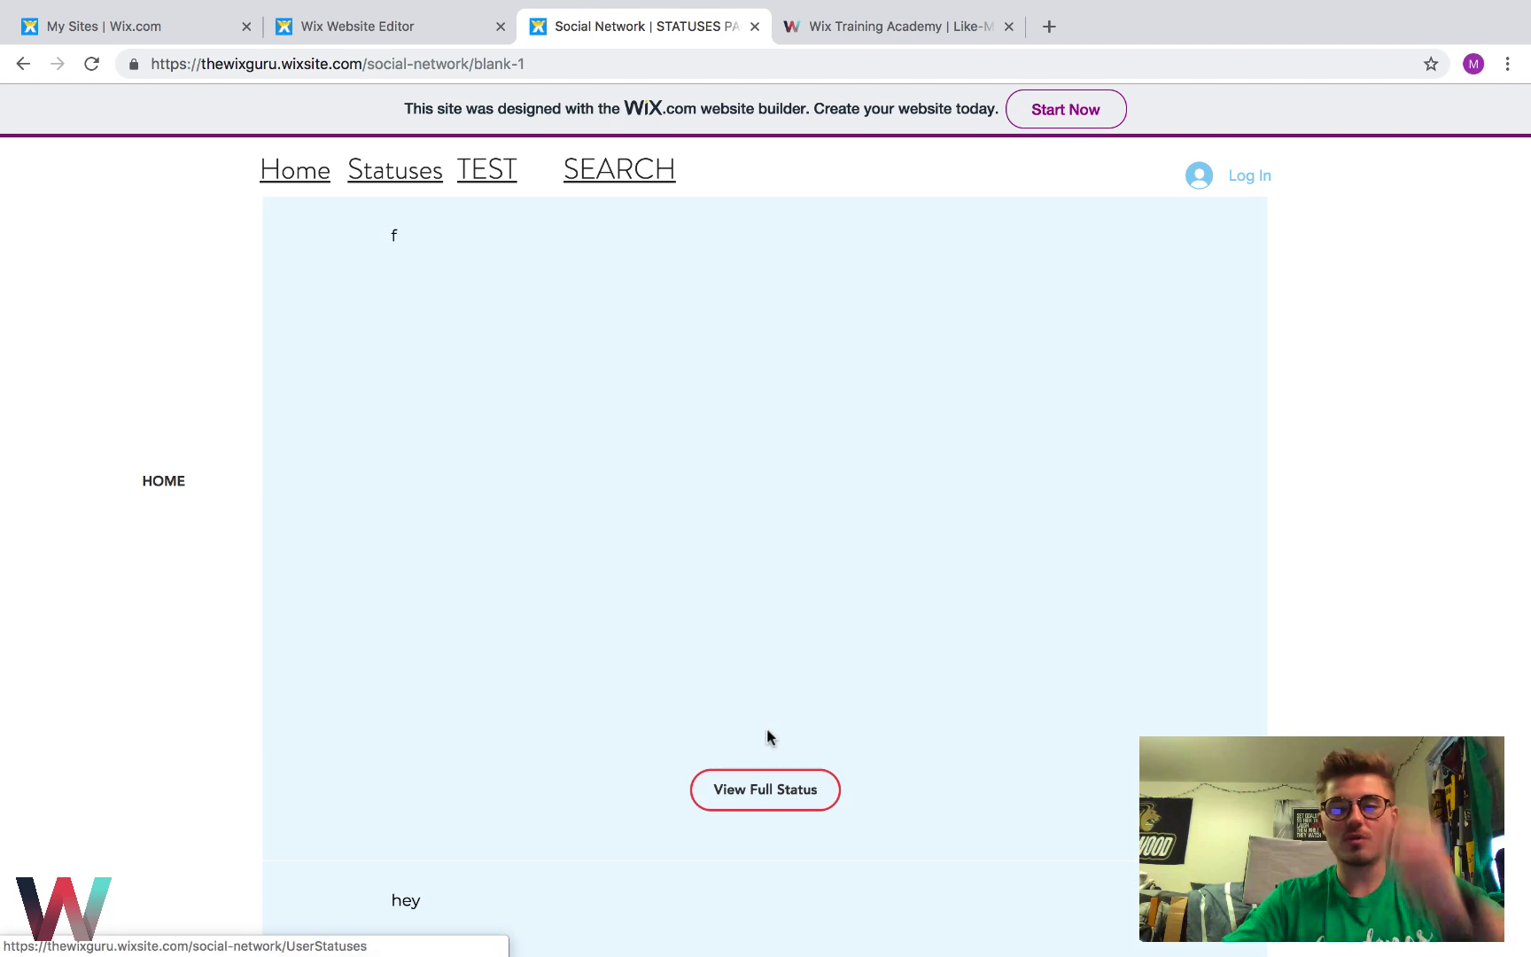
click(766, 793)
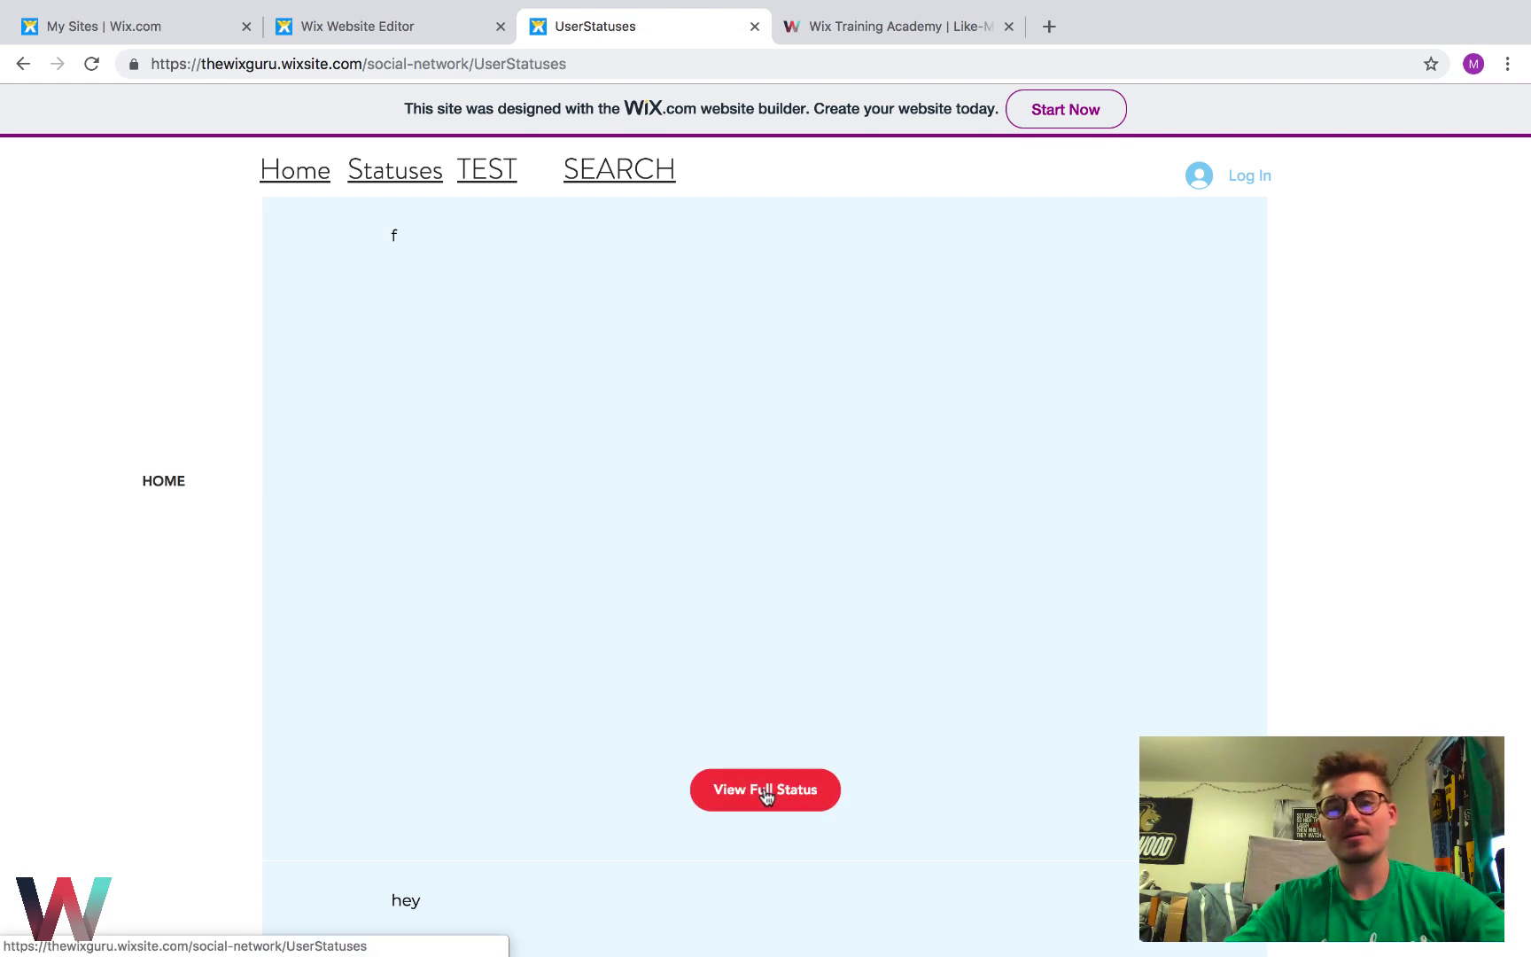
scroll(763, 753, down, 3)
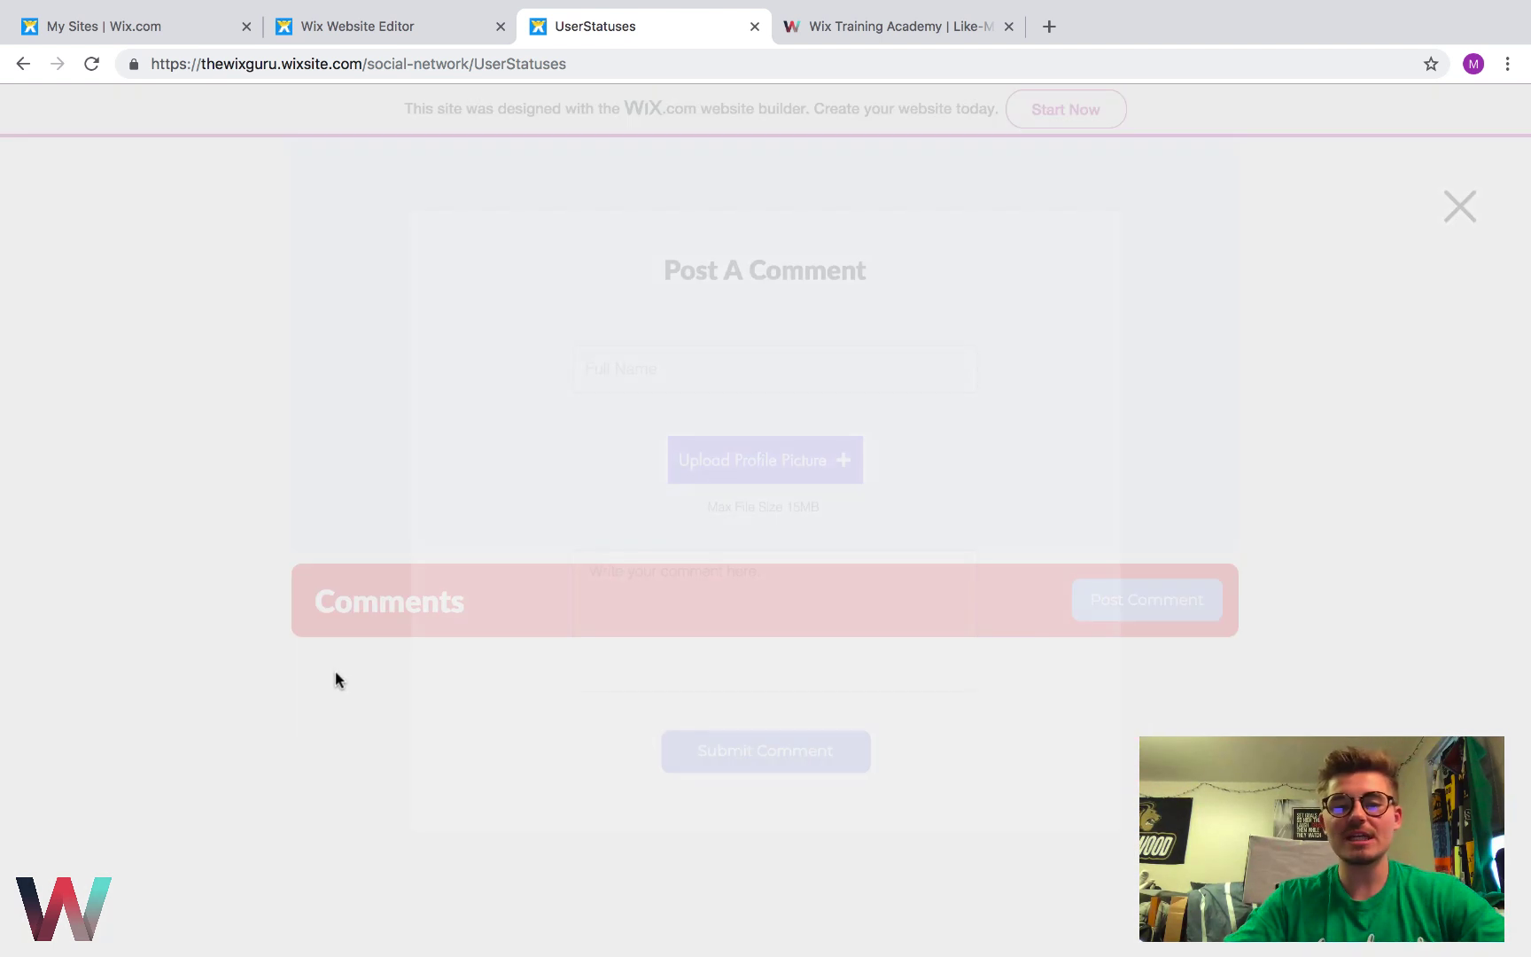
Step: Close the live comment form popup and return to the editor, dismissing the publish notice
click(1458, 213)
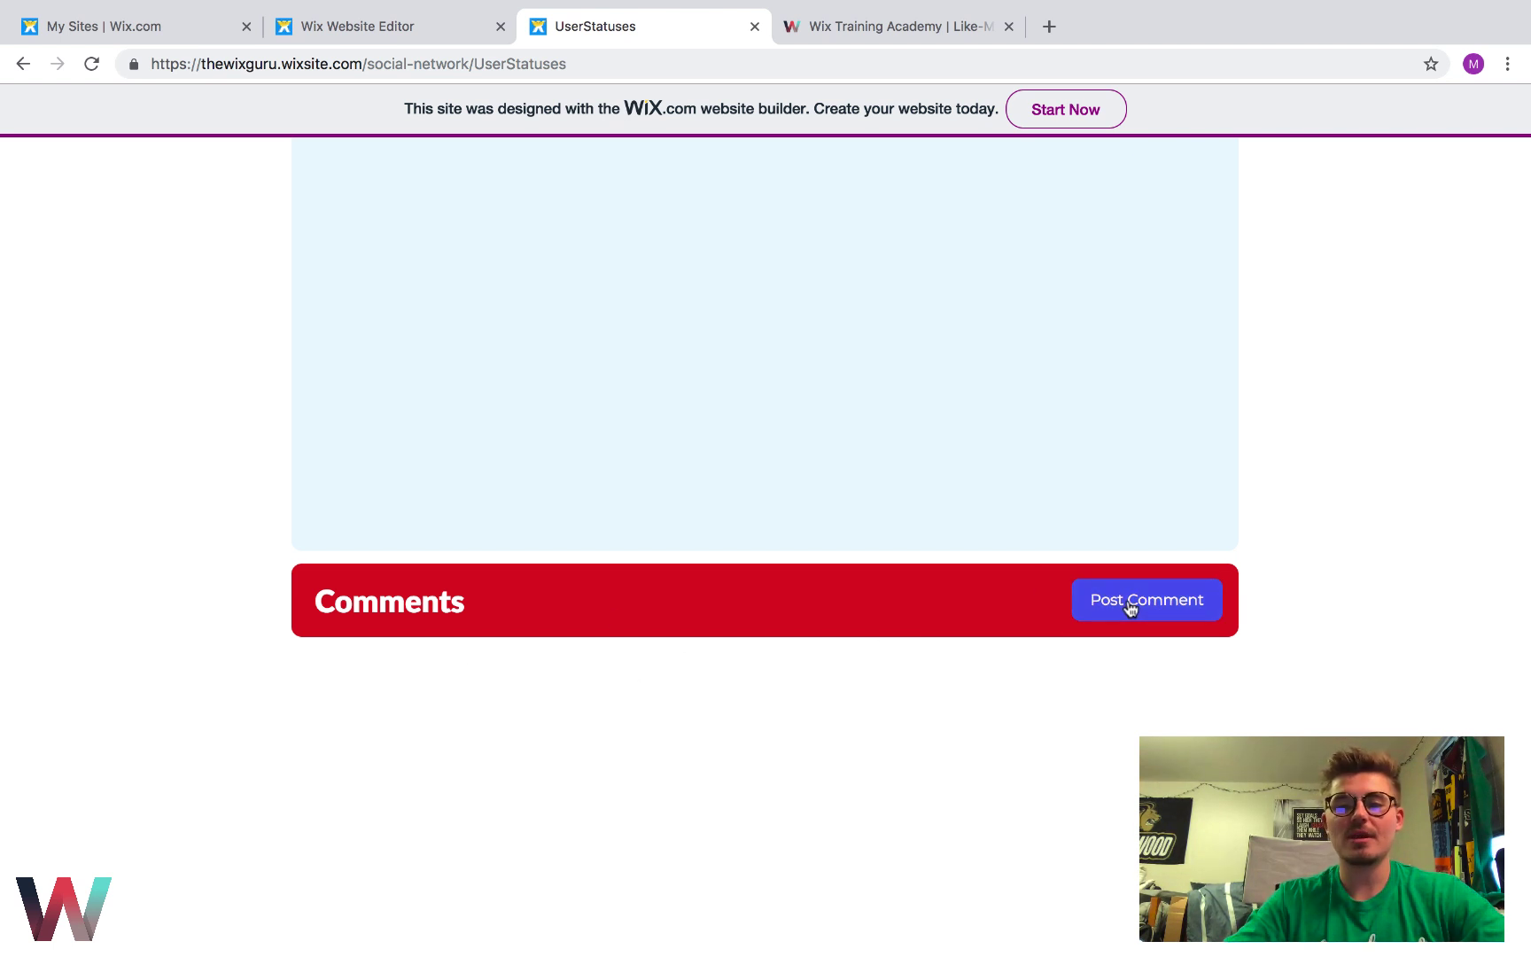
click(352, 33)
click(1097, 777)
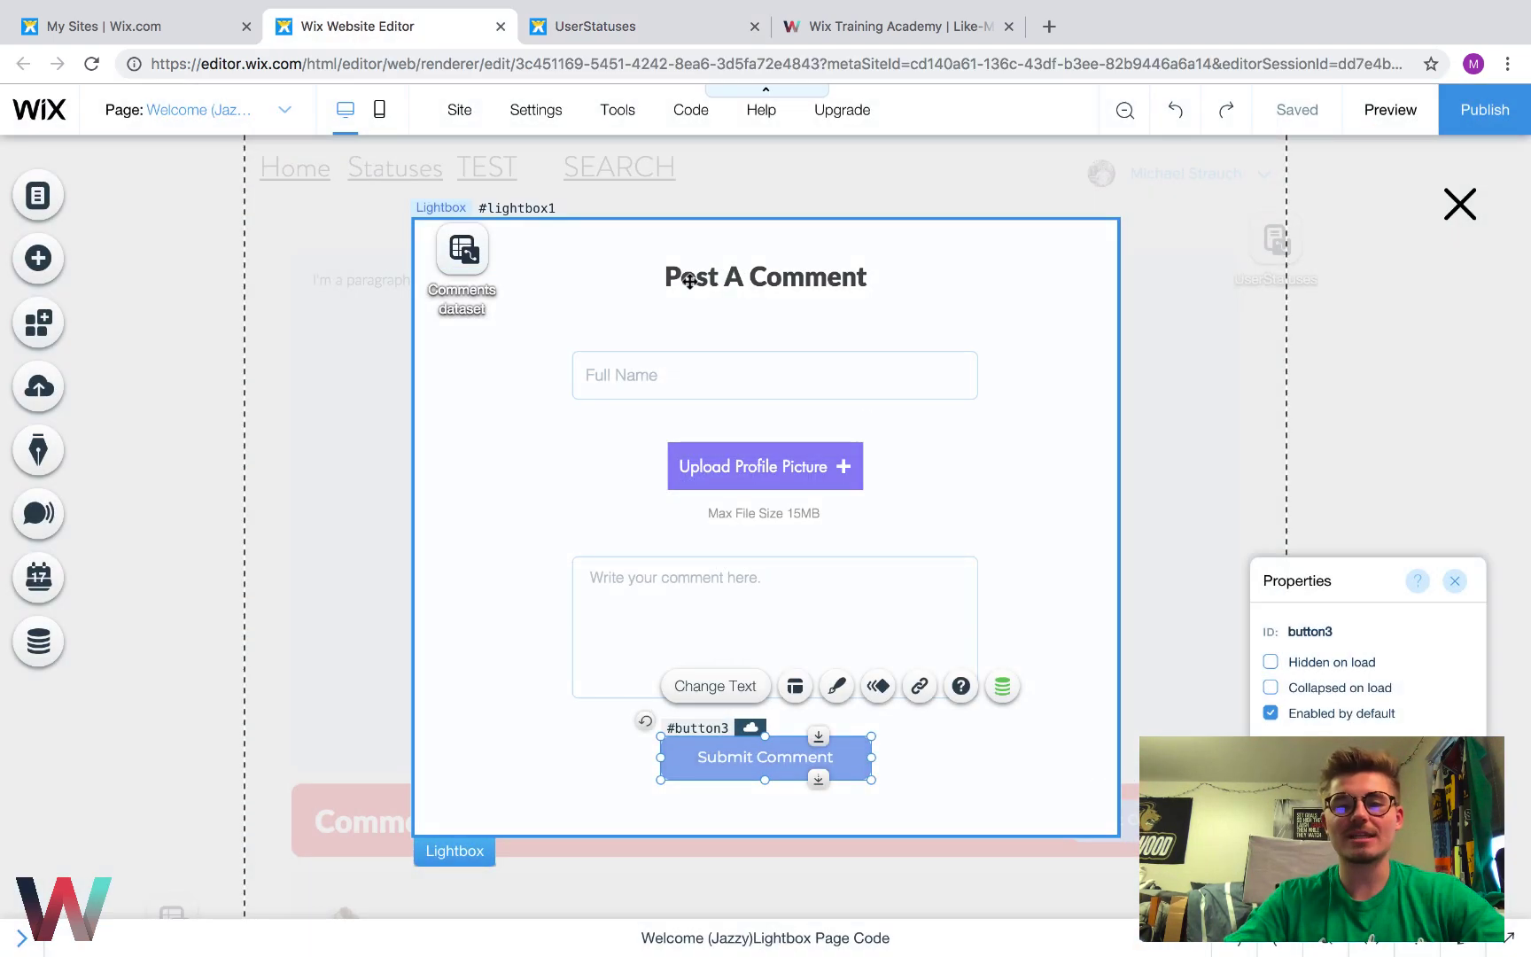
Step: On the UserStatuses (All) page, link Post Comment to the Welcome (Jazzy) lightbox and republish
click(217, 111)
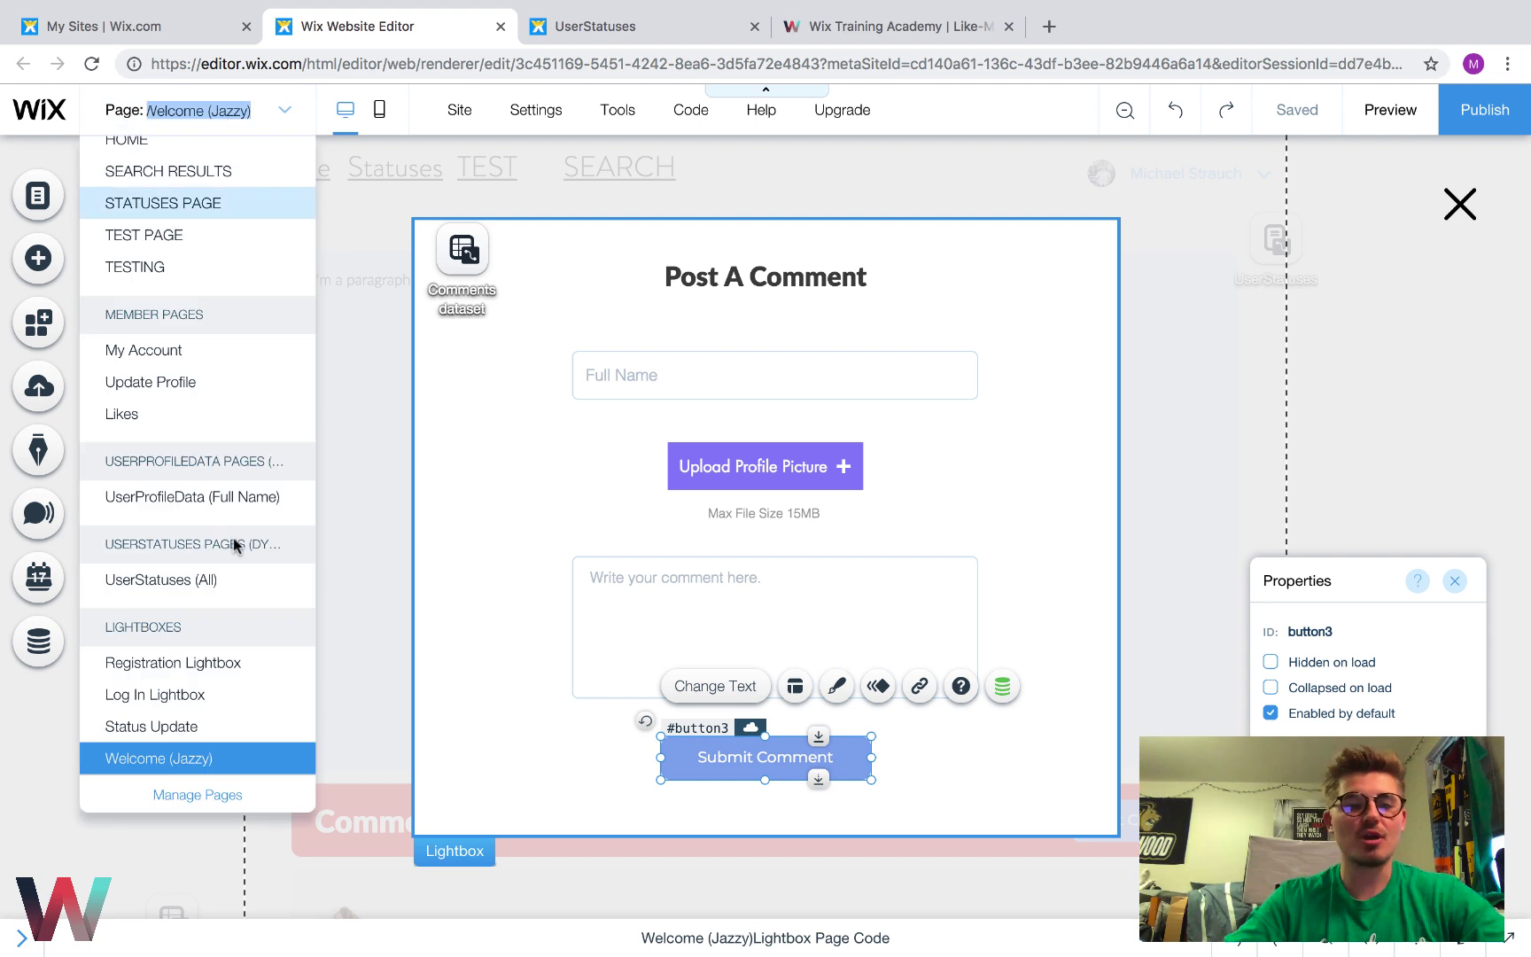
click(187, 580)
click(1111, 822)
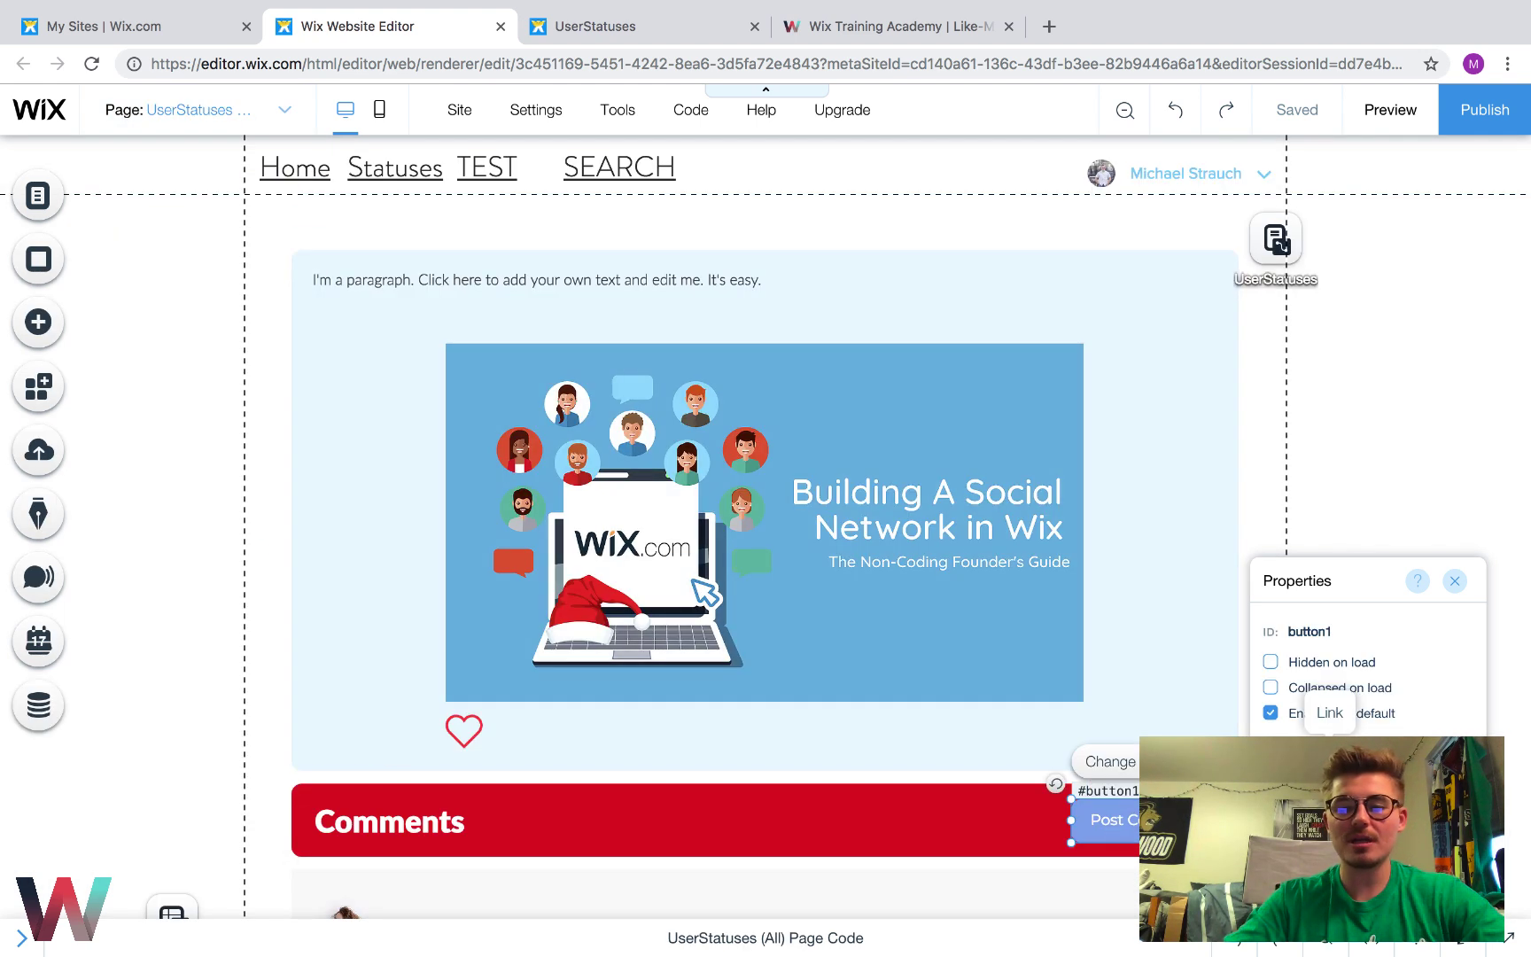
click(1329, 761)
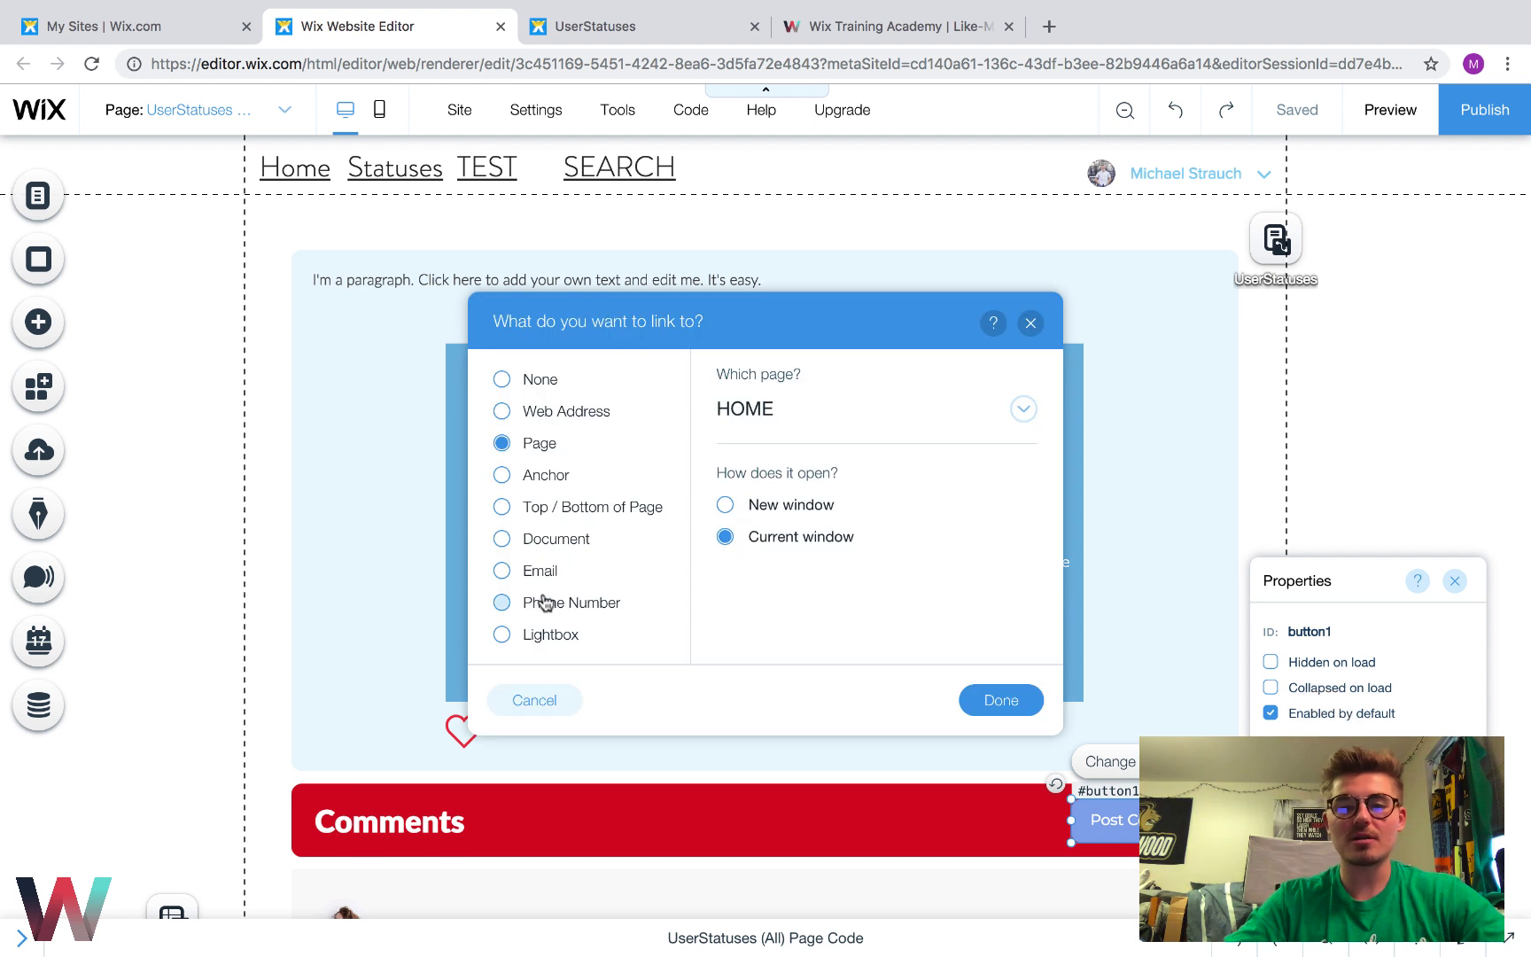
click(540, 635)
click(820, 411)
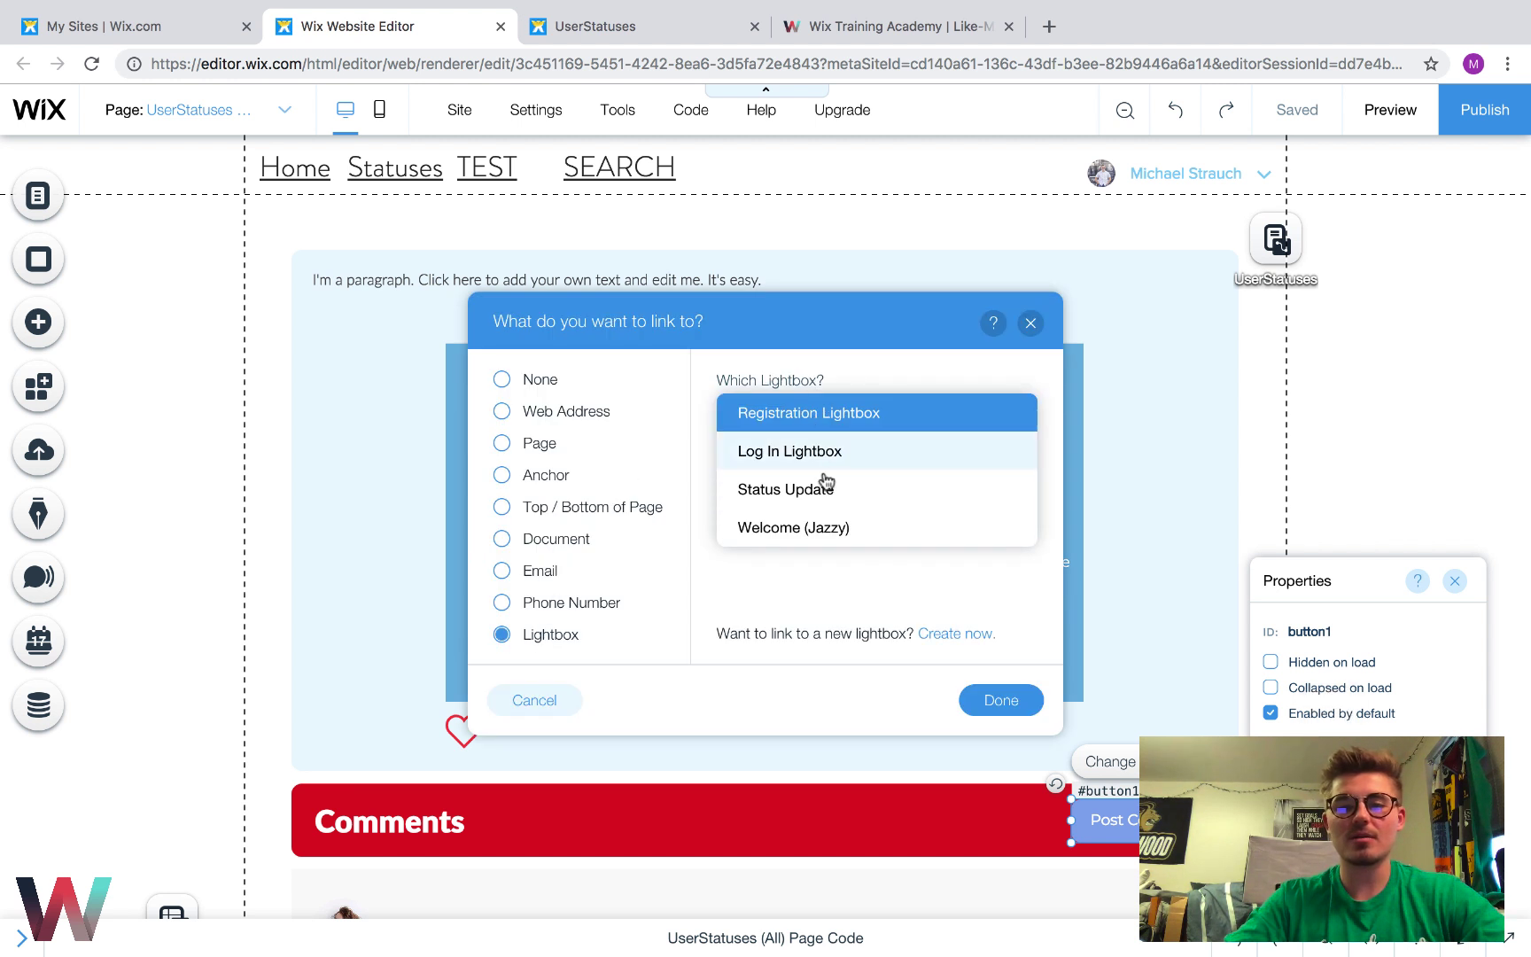
click(835, 536)
click(1005, 701)
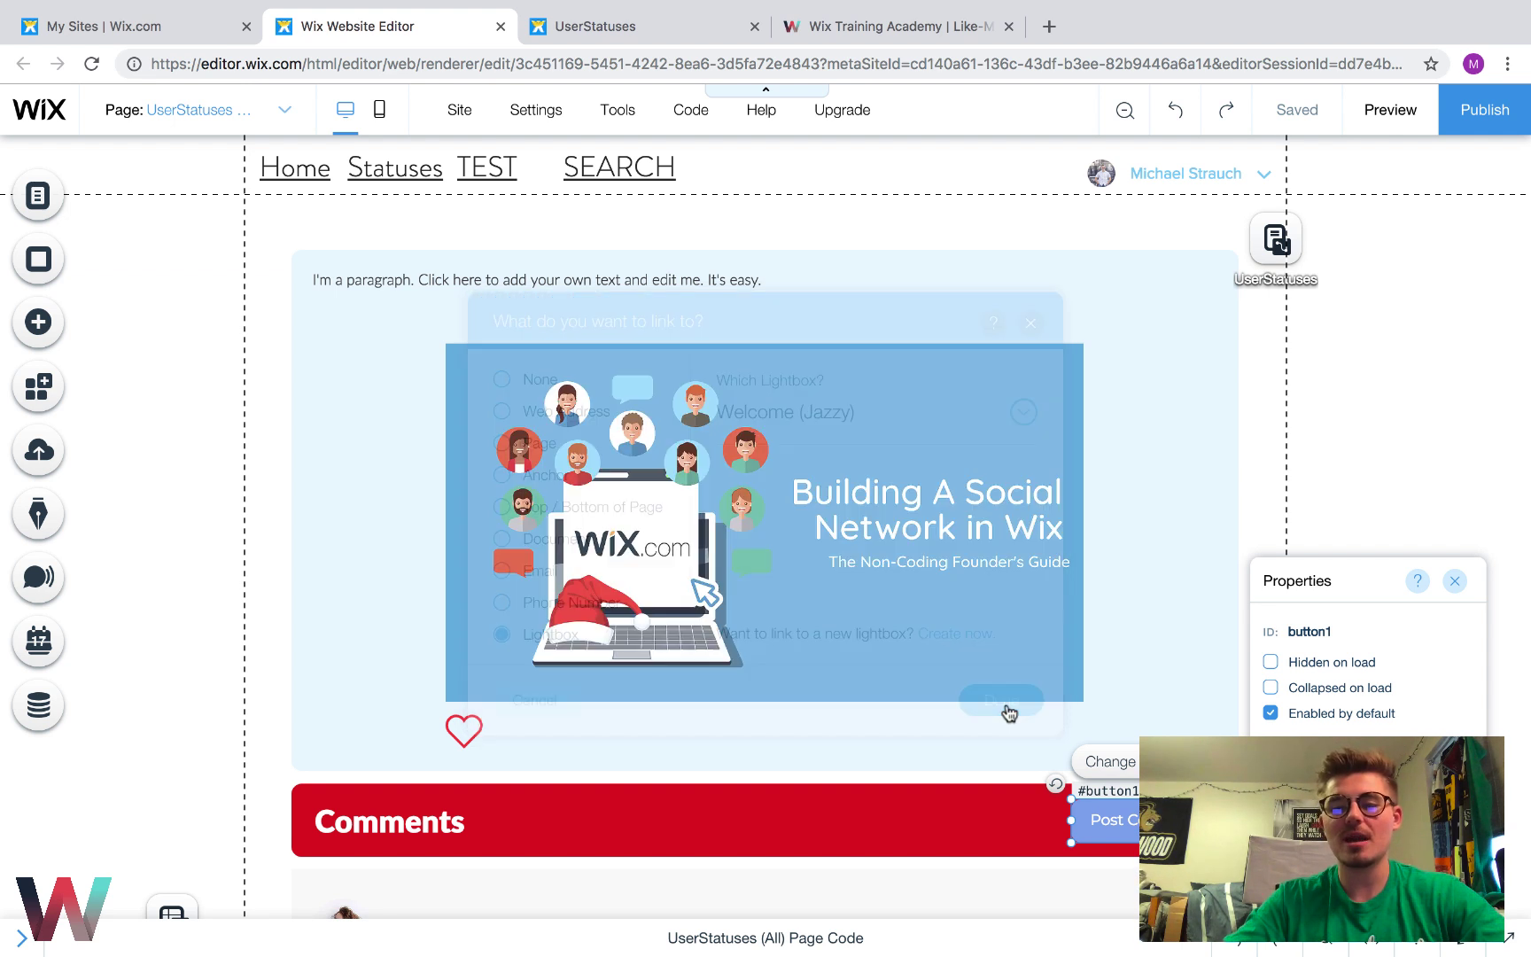
click(1485, 133)
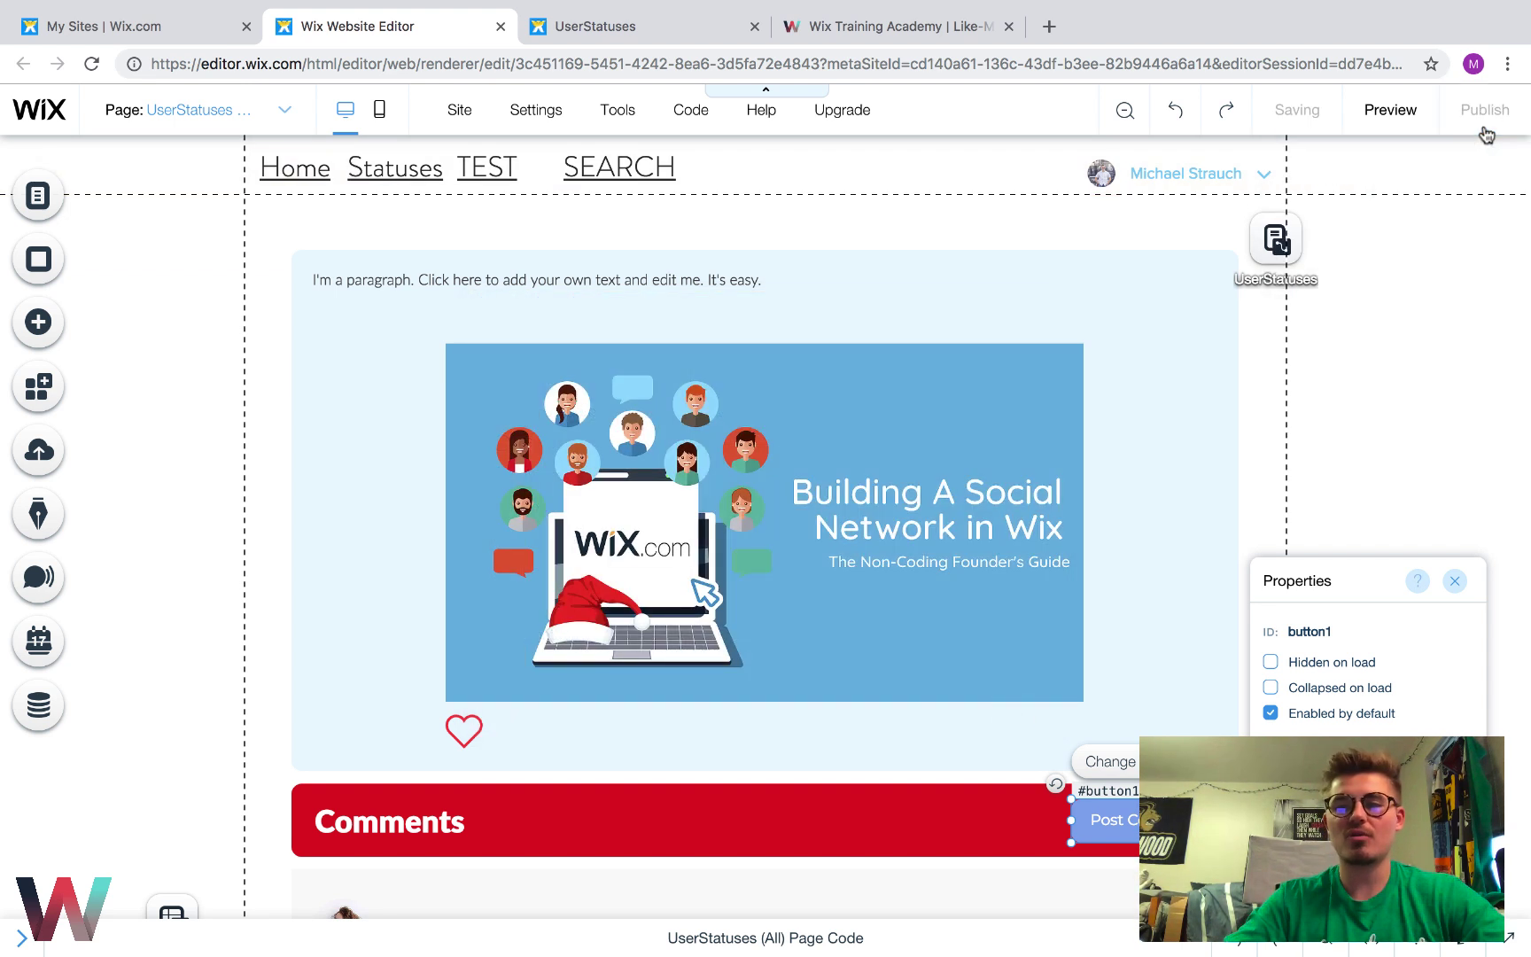
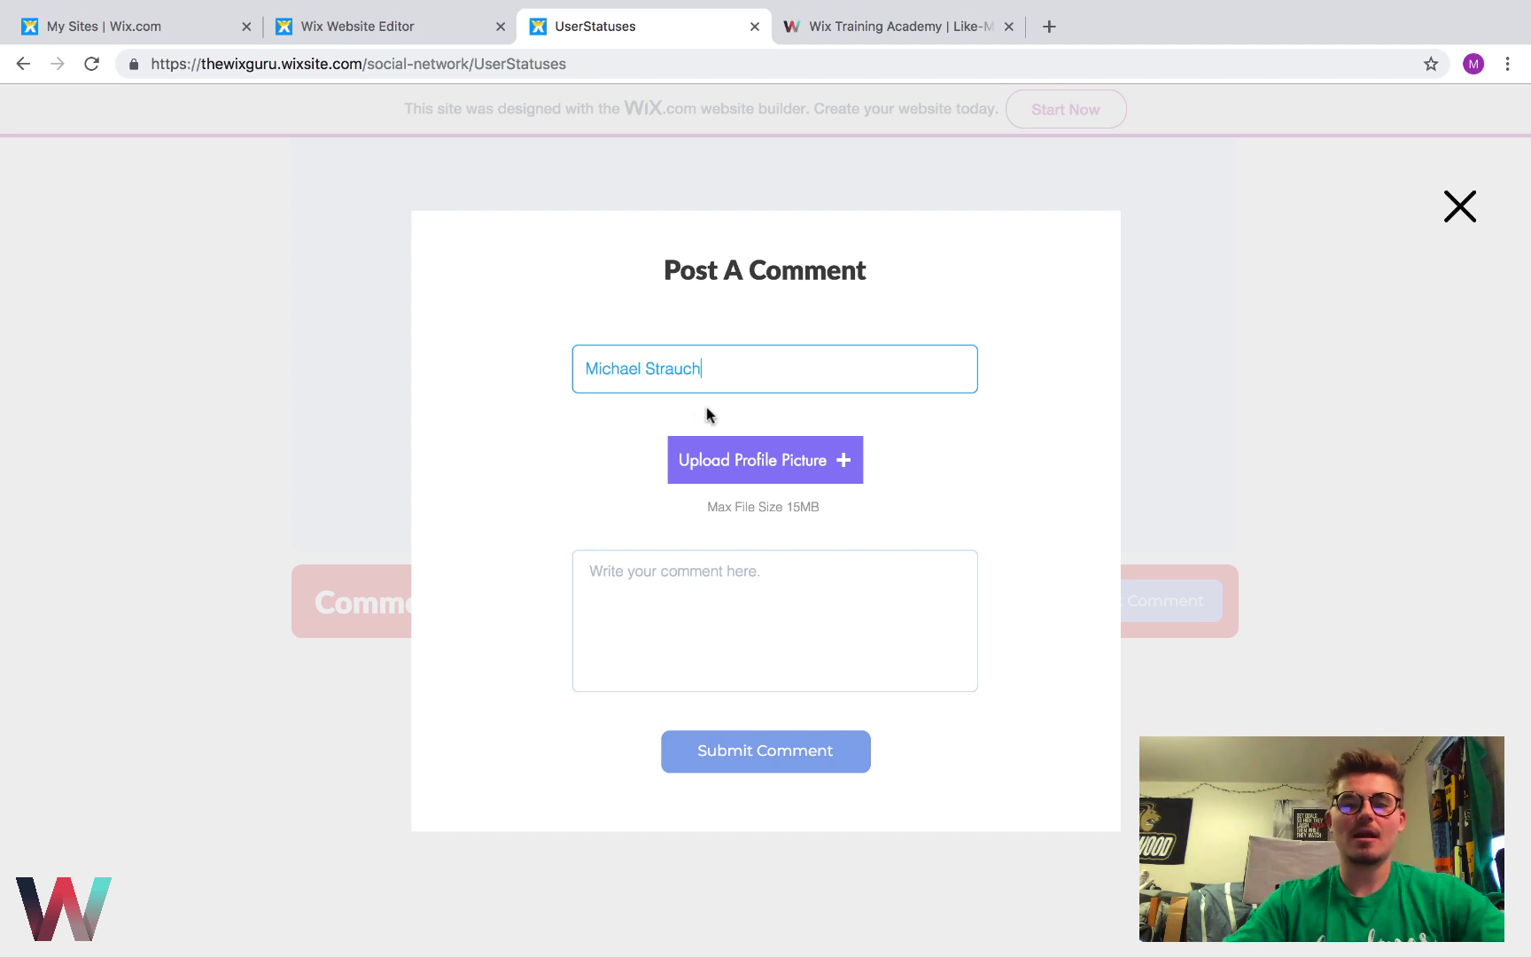
Step: Upload a photo from the computer as the commenter's profile picture
click(751, 476)
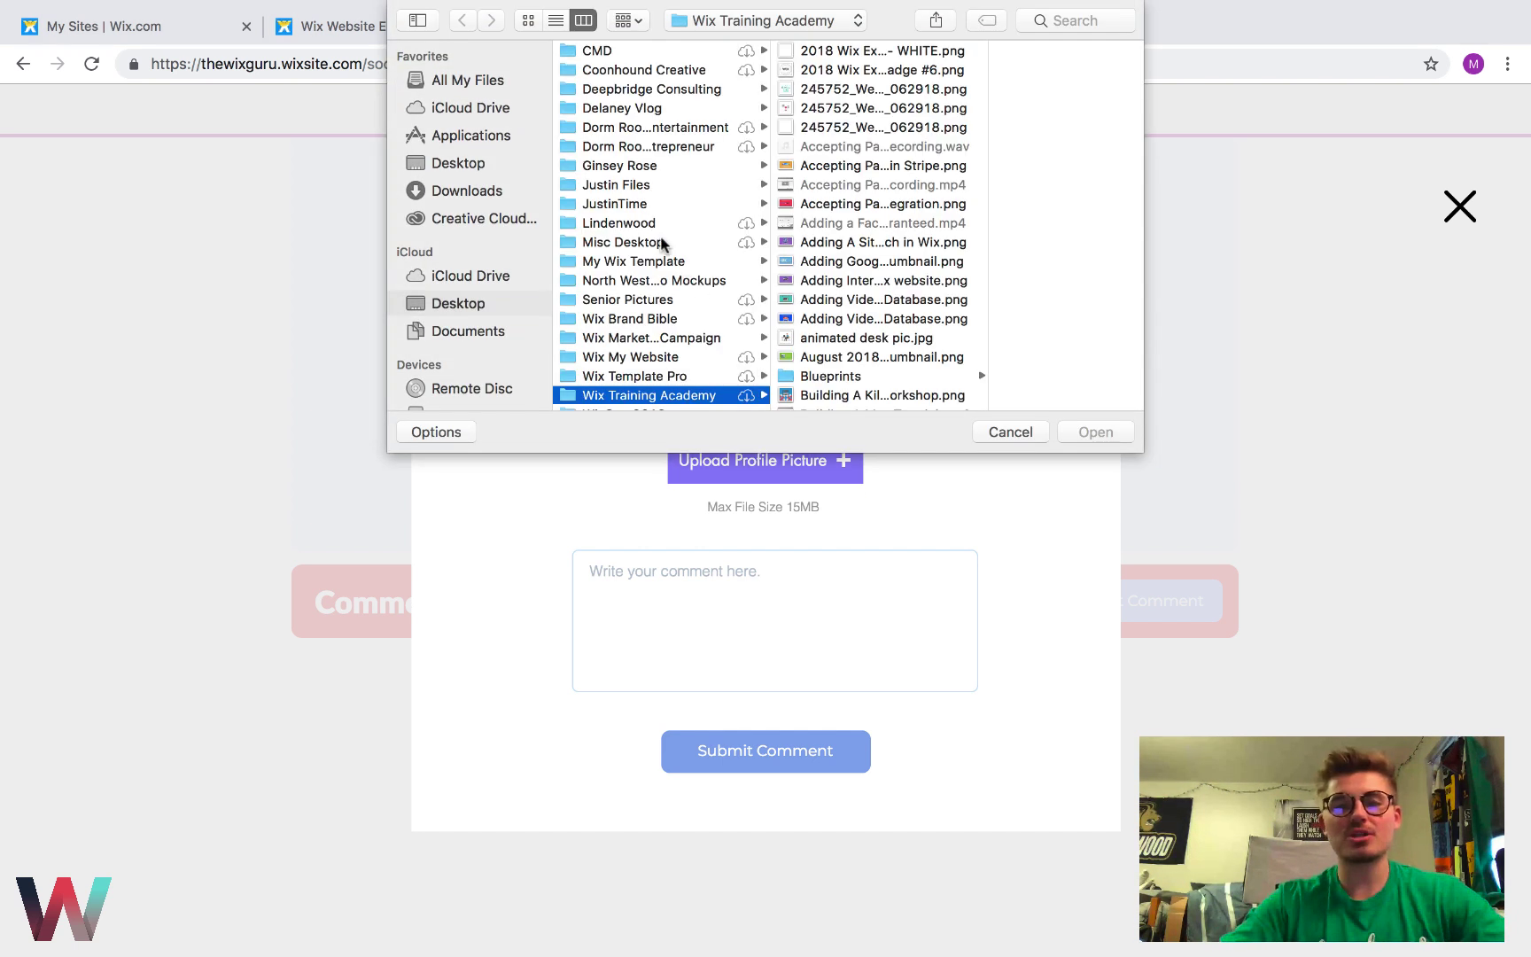
scroll(870, 341, down, 20)
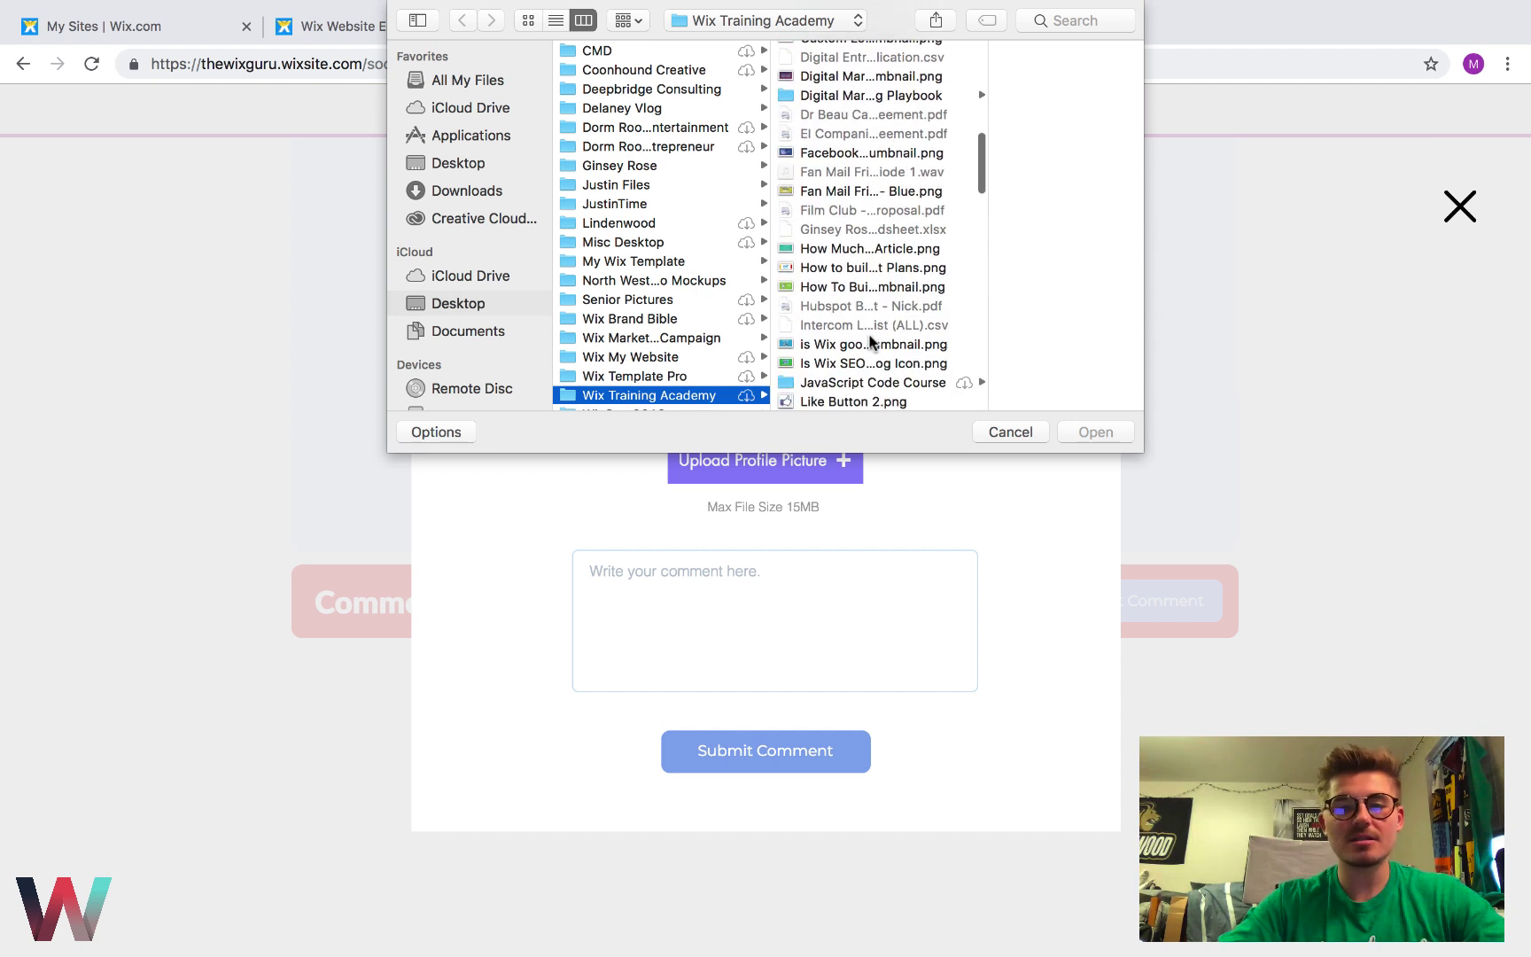
double_click(863, 157)
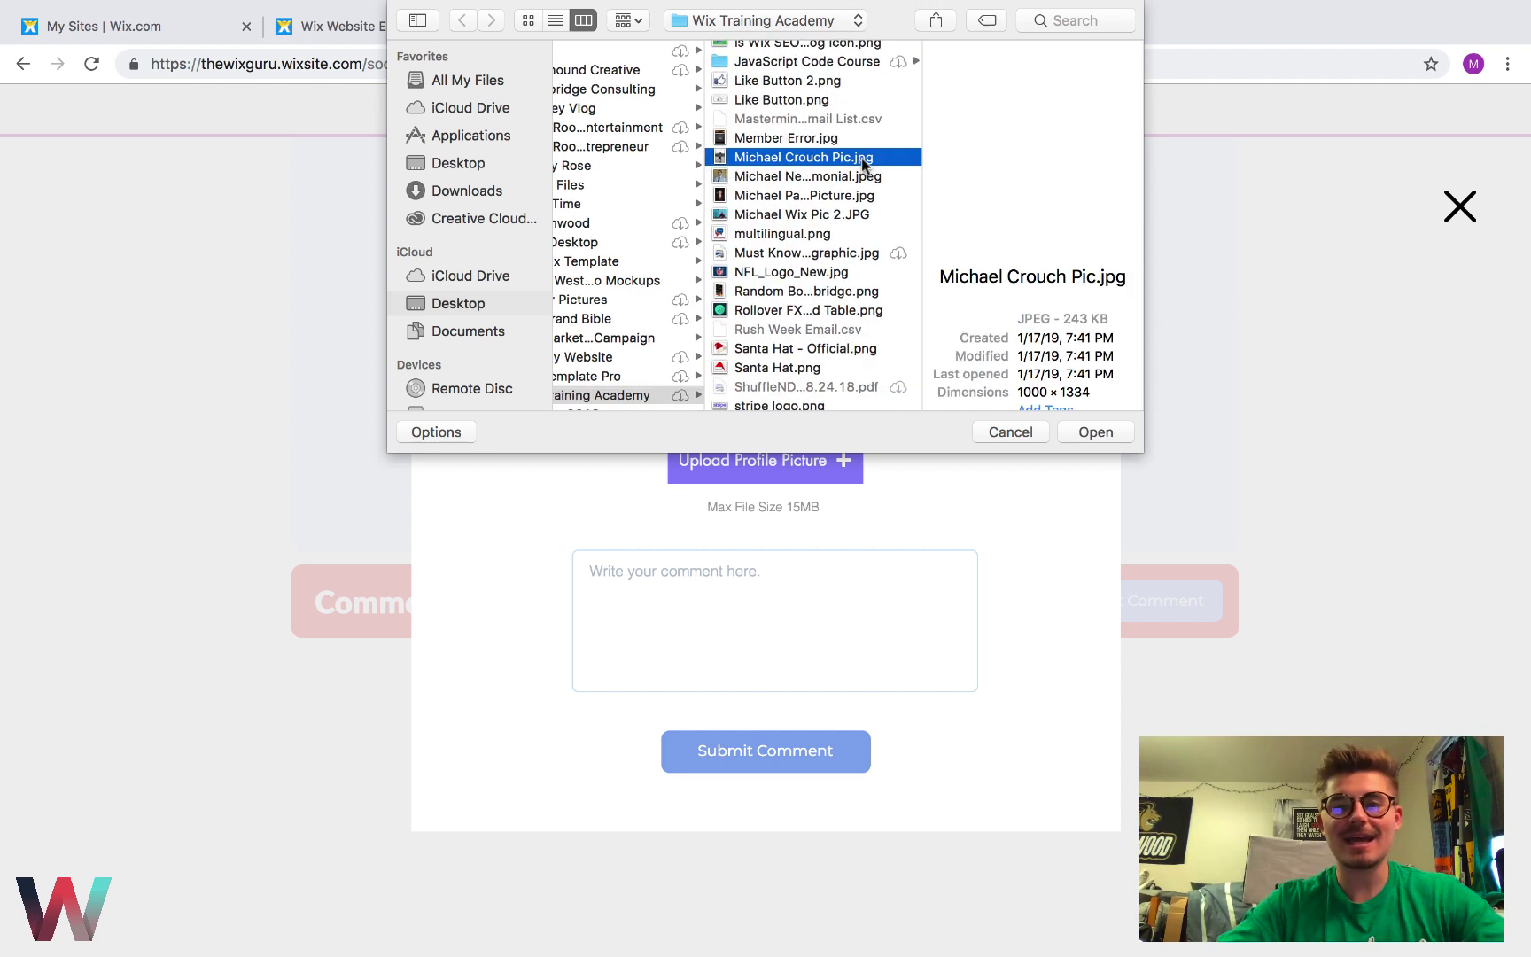
Step: Write 'This is a very cool post! Keep up the good work!' and submit the comment
click(709, 576)
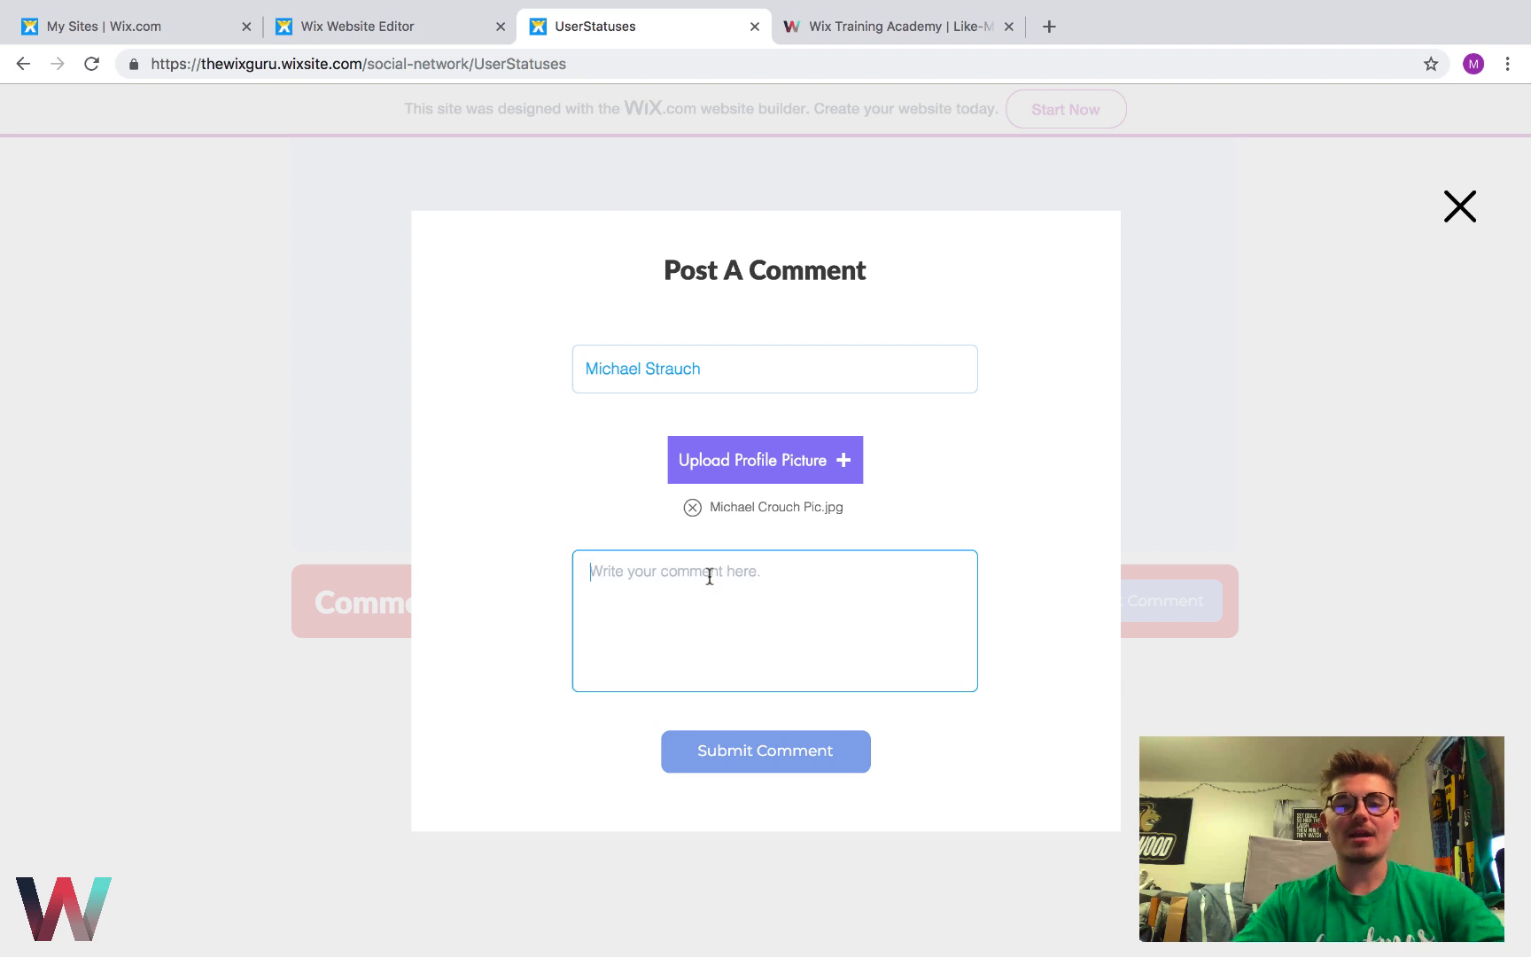
text(This )
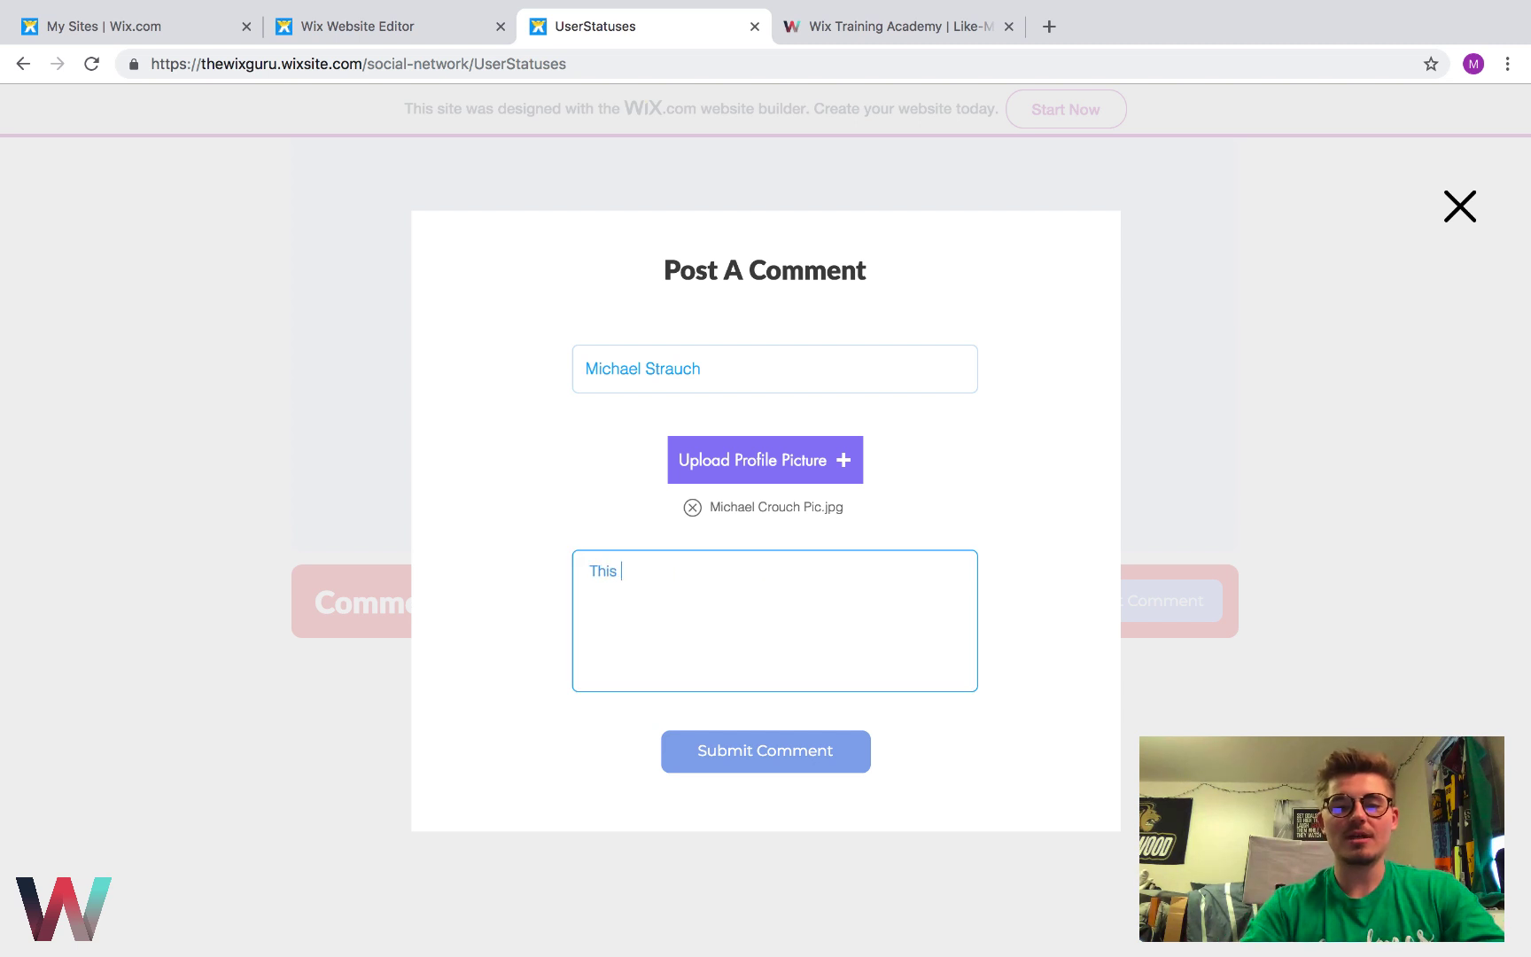
text(is a very cool)
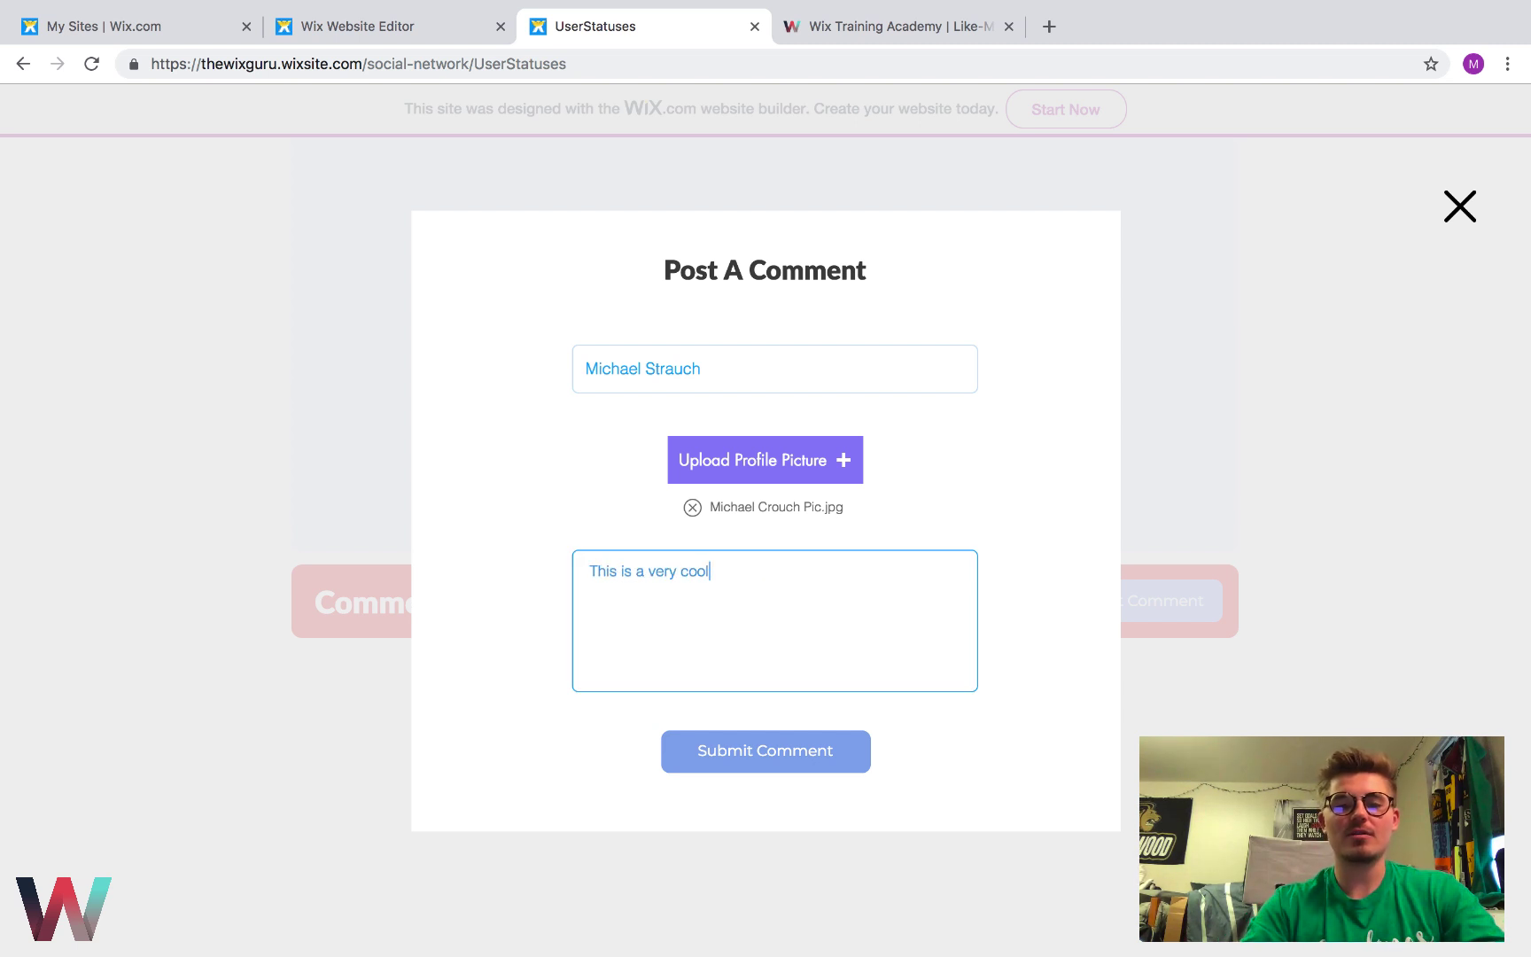
text( post!)
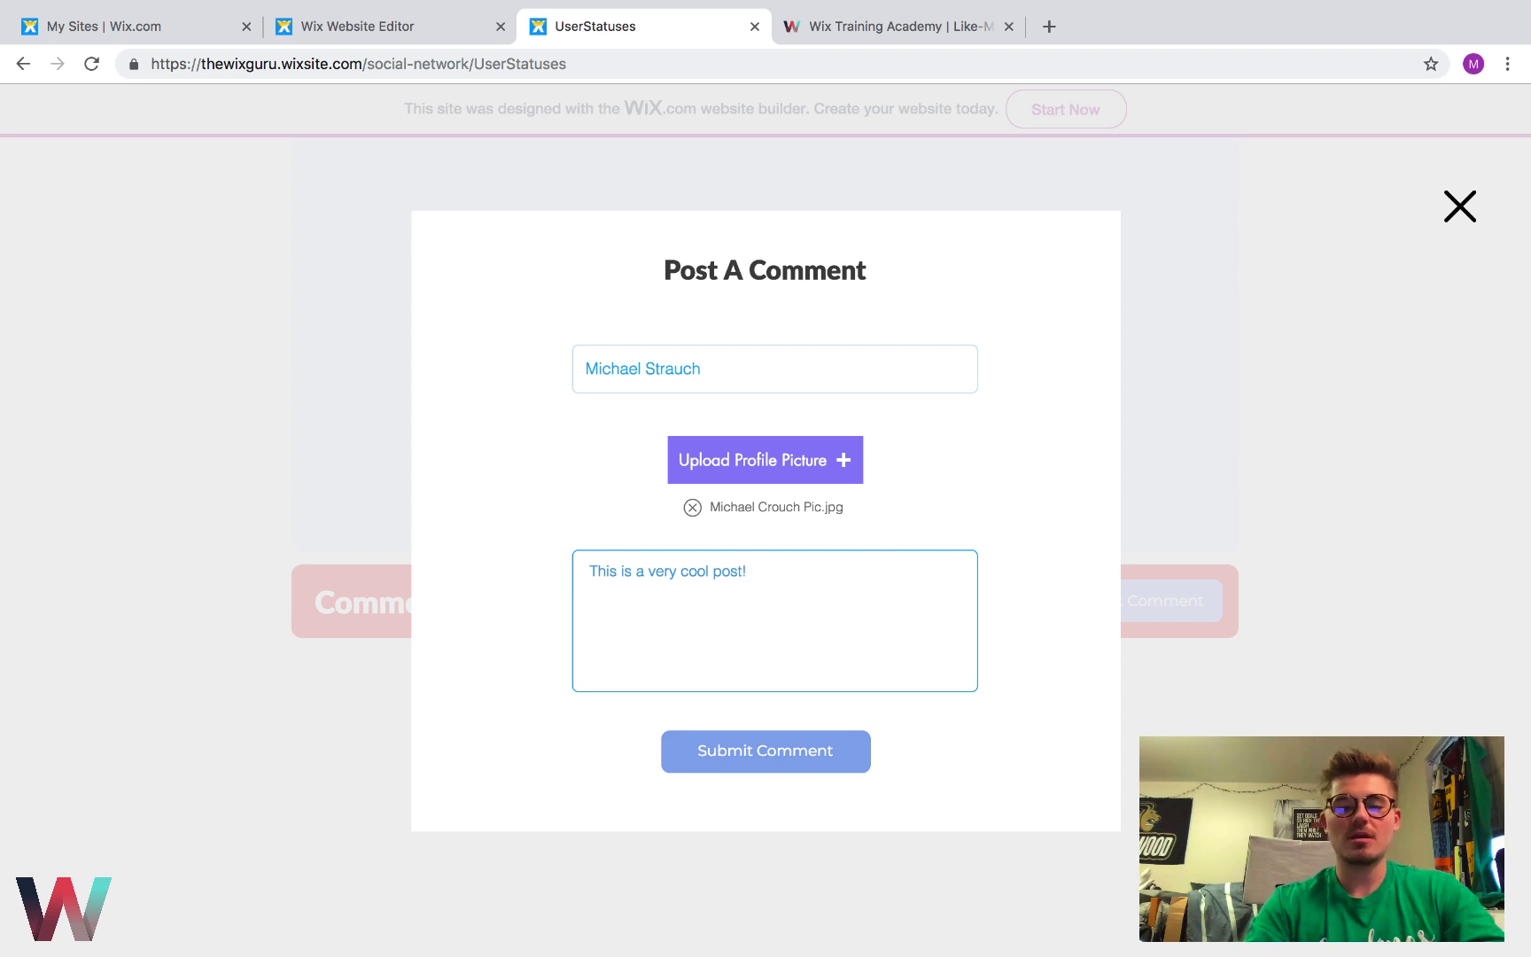
text( Keep up the g)
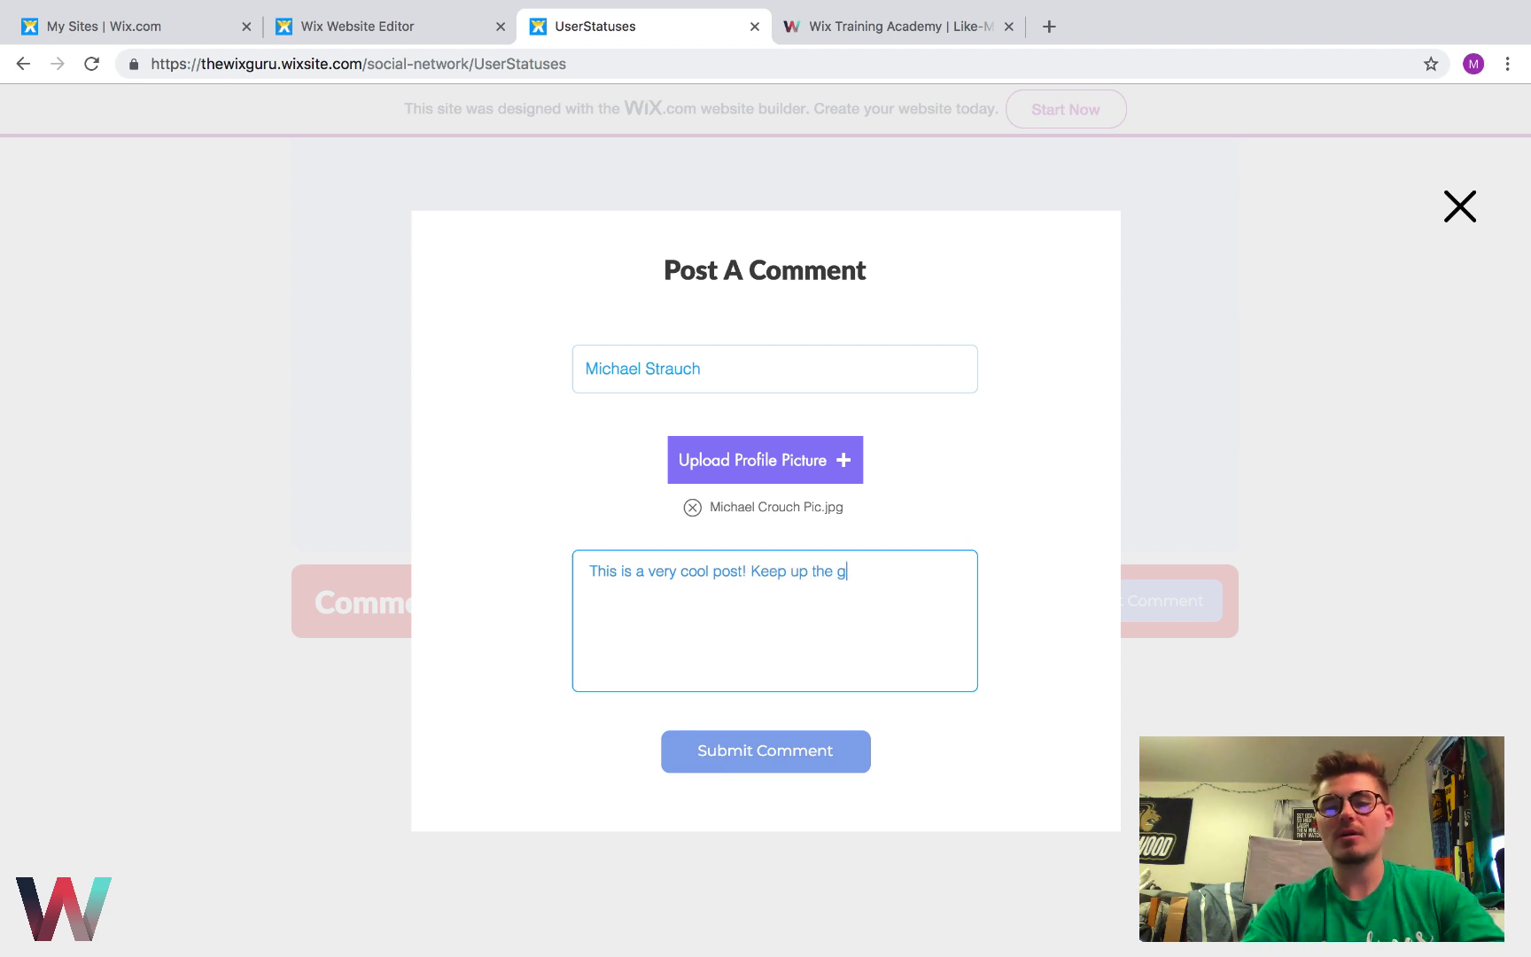
text(ood work!)
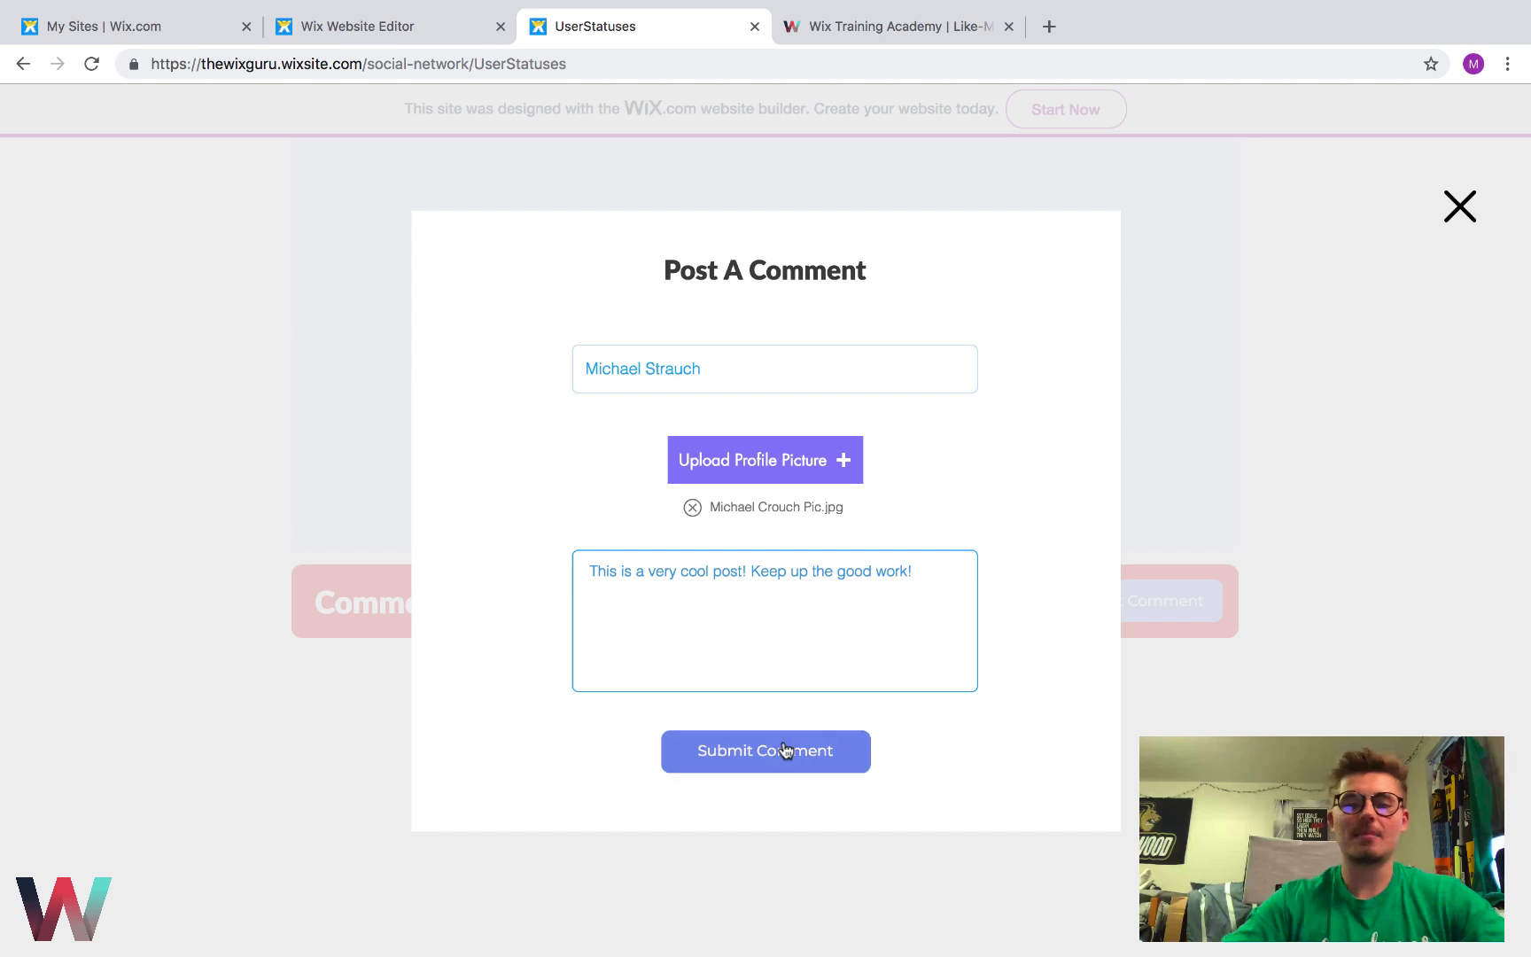
click(767, 757)
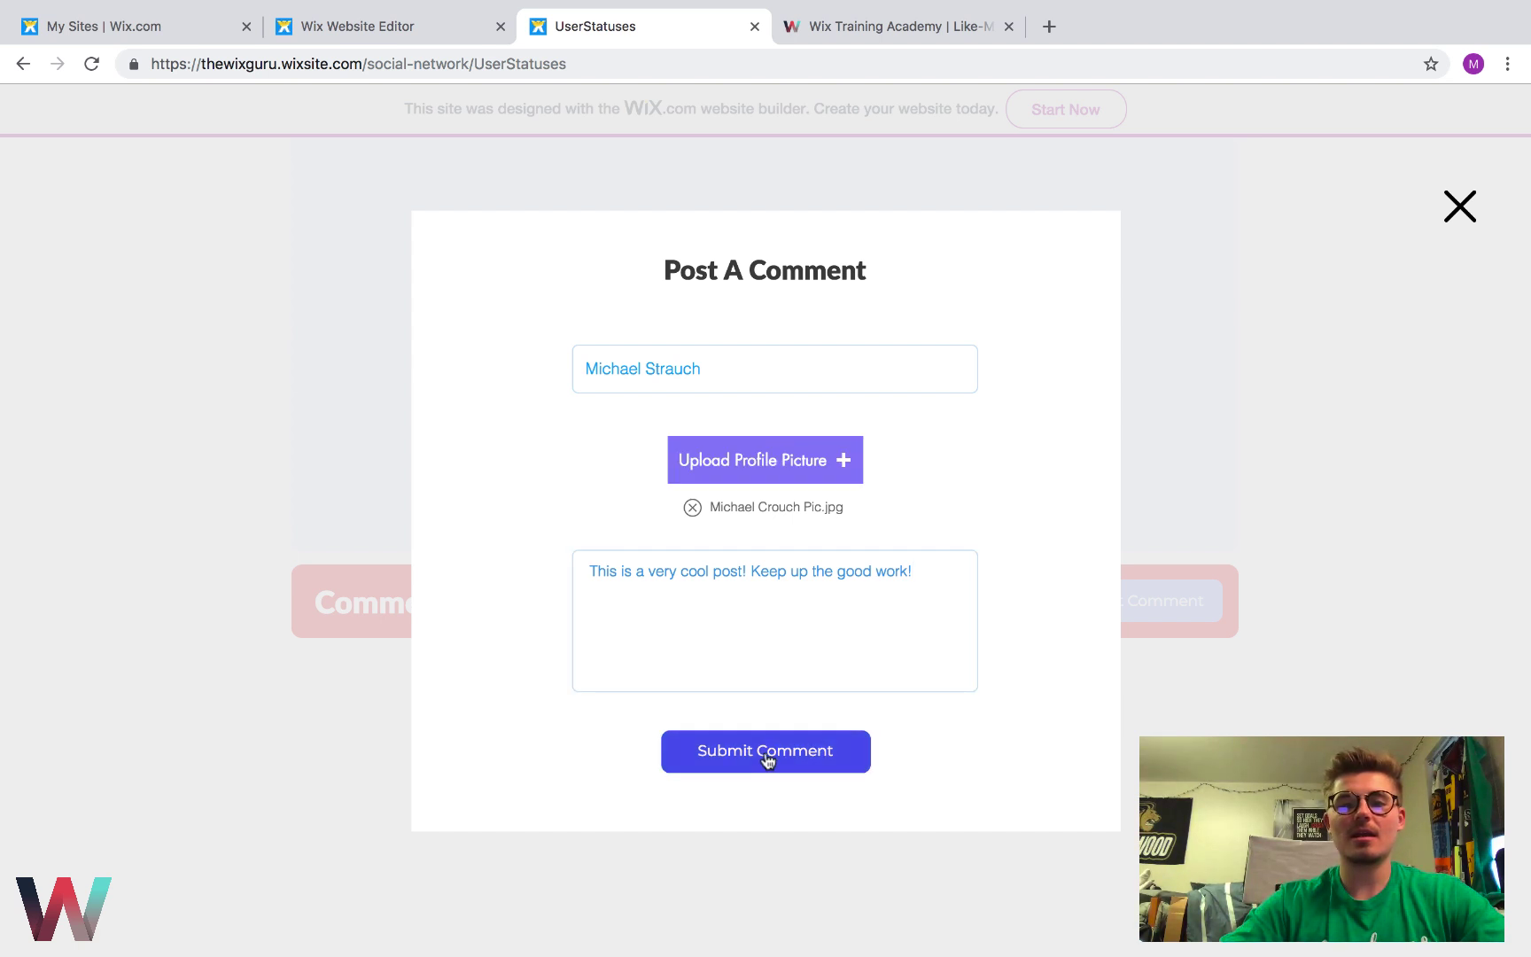
click(742, 752)
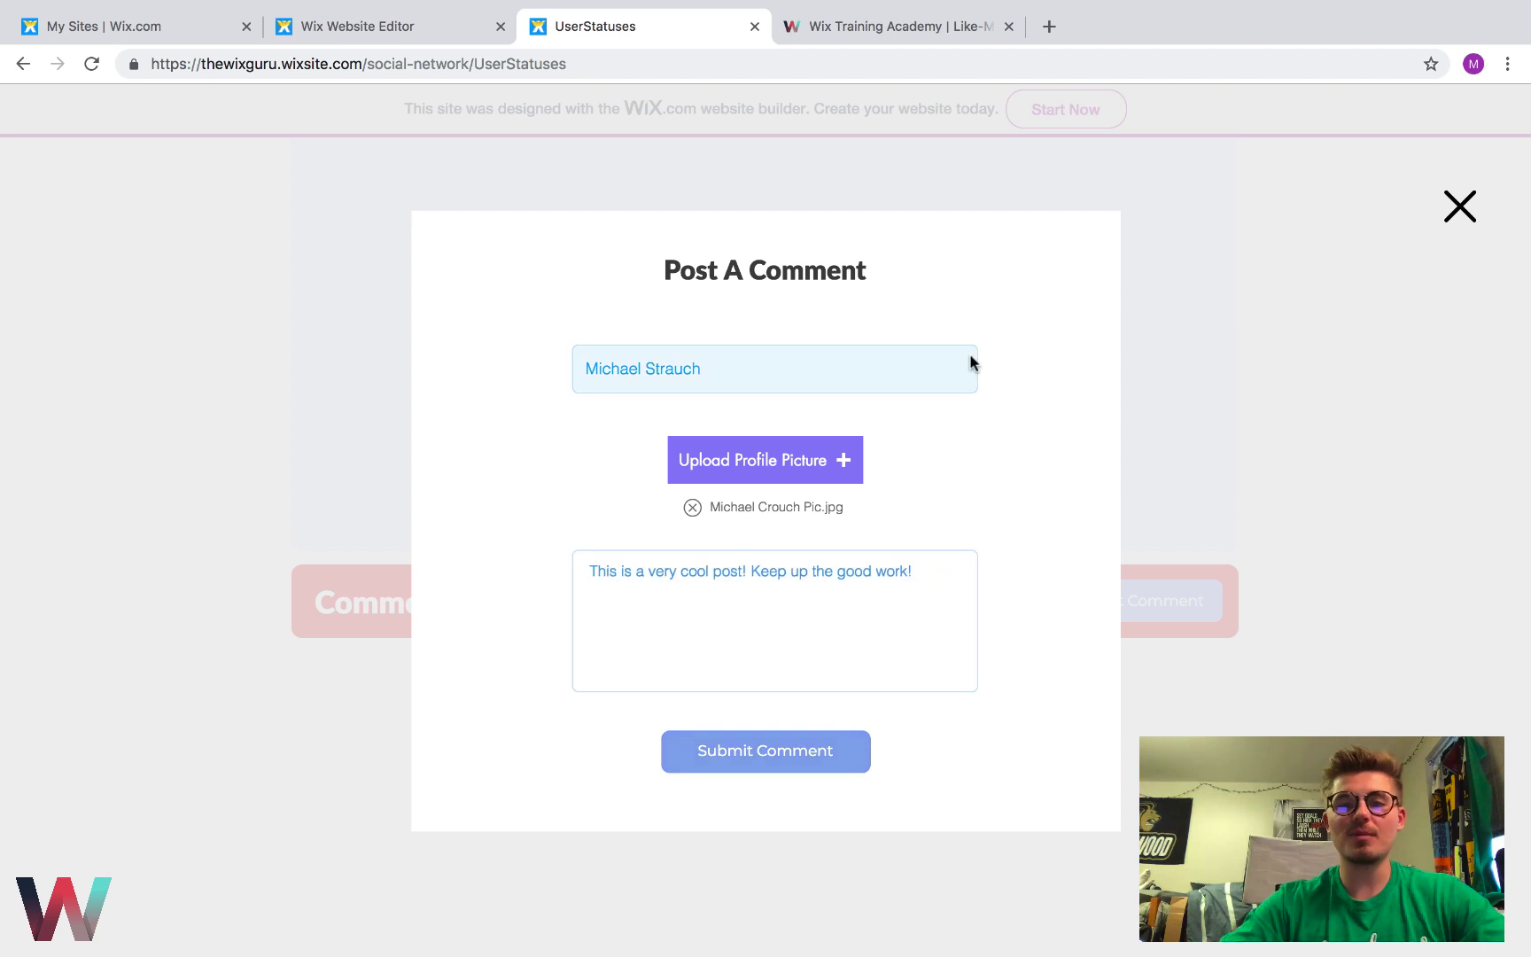
click(1457, 207)
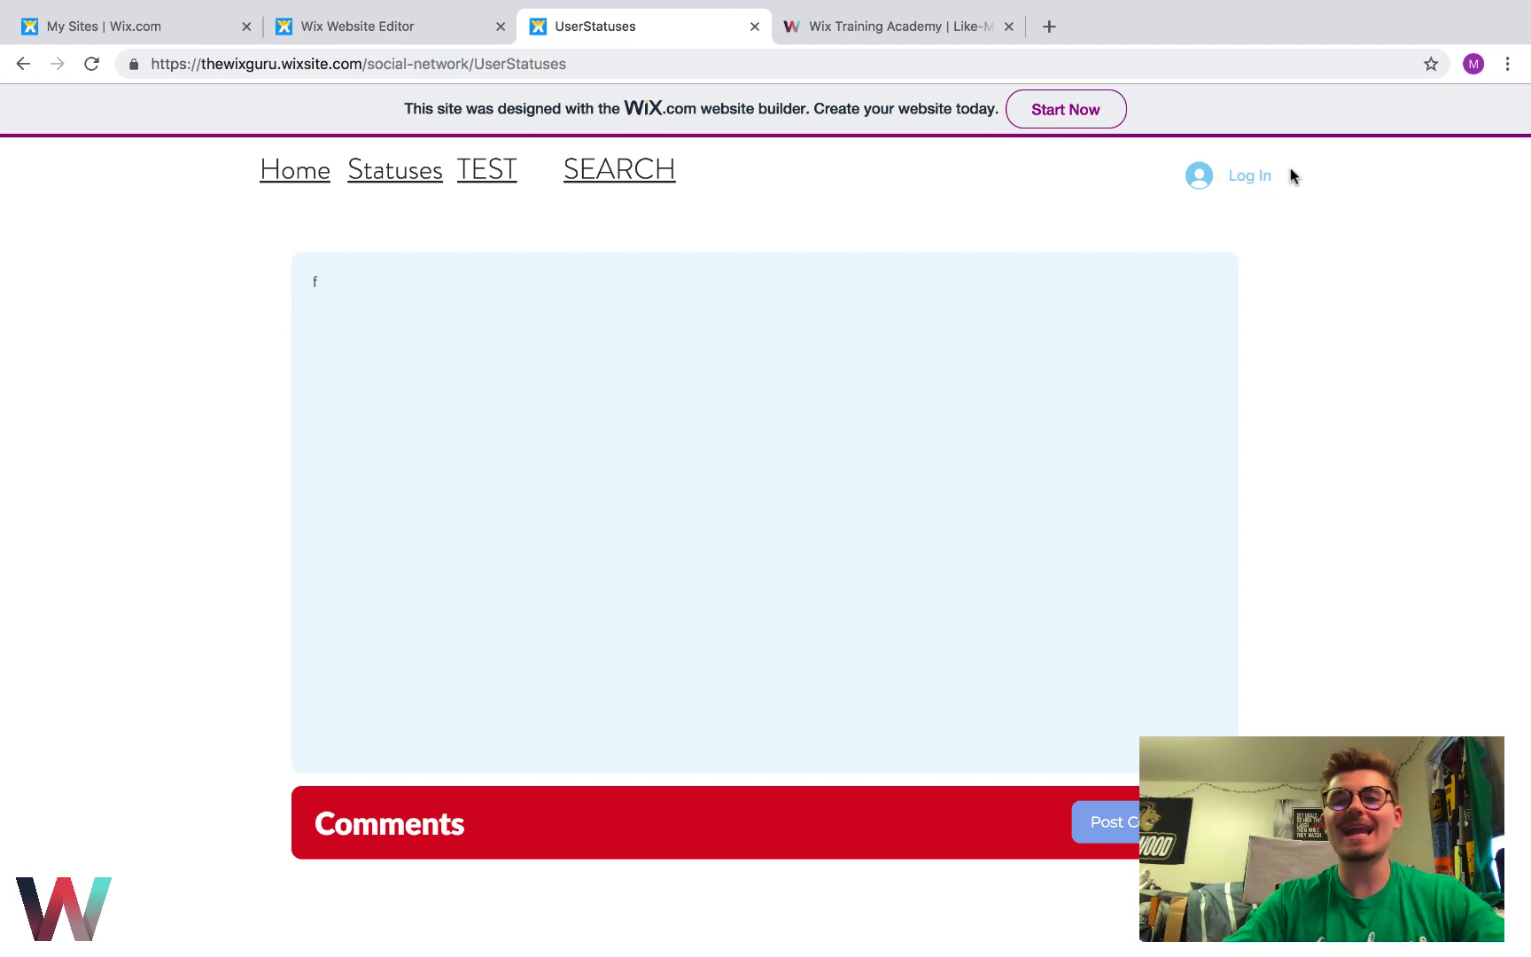
Step: Log in with the member's email and password, then view the status and Comments bar
click(1249, 182)
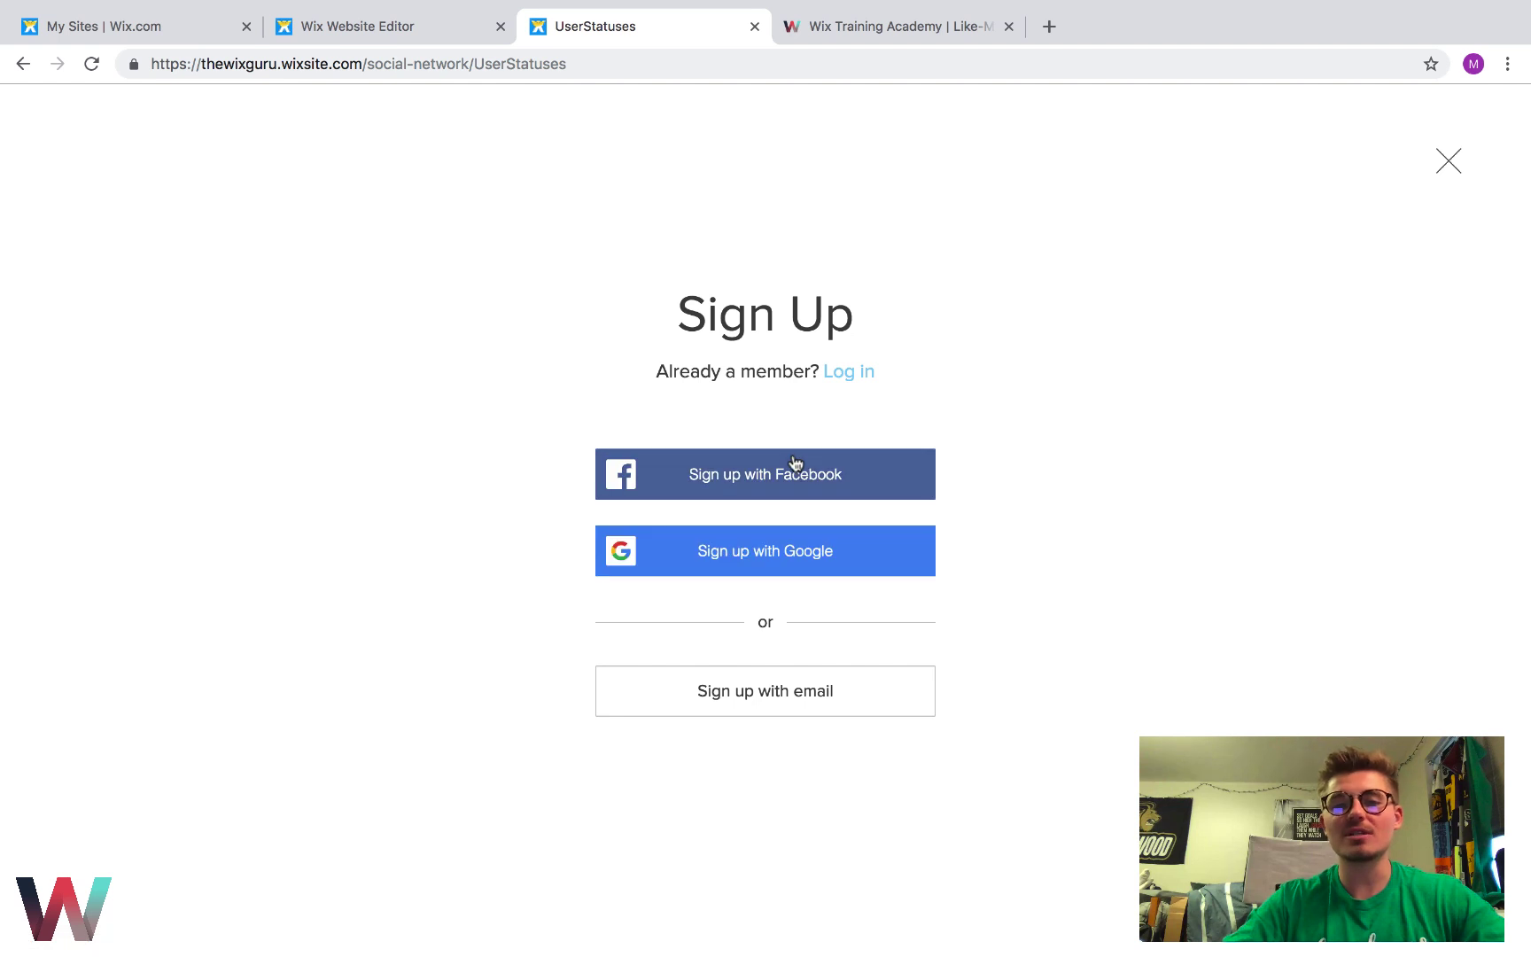
click(849, 380)
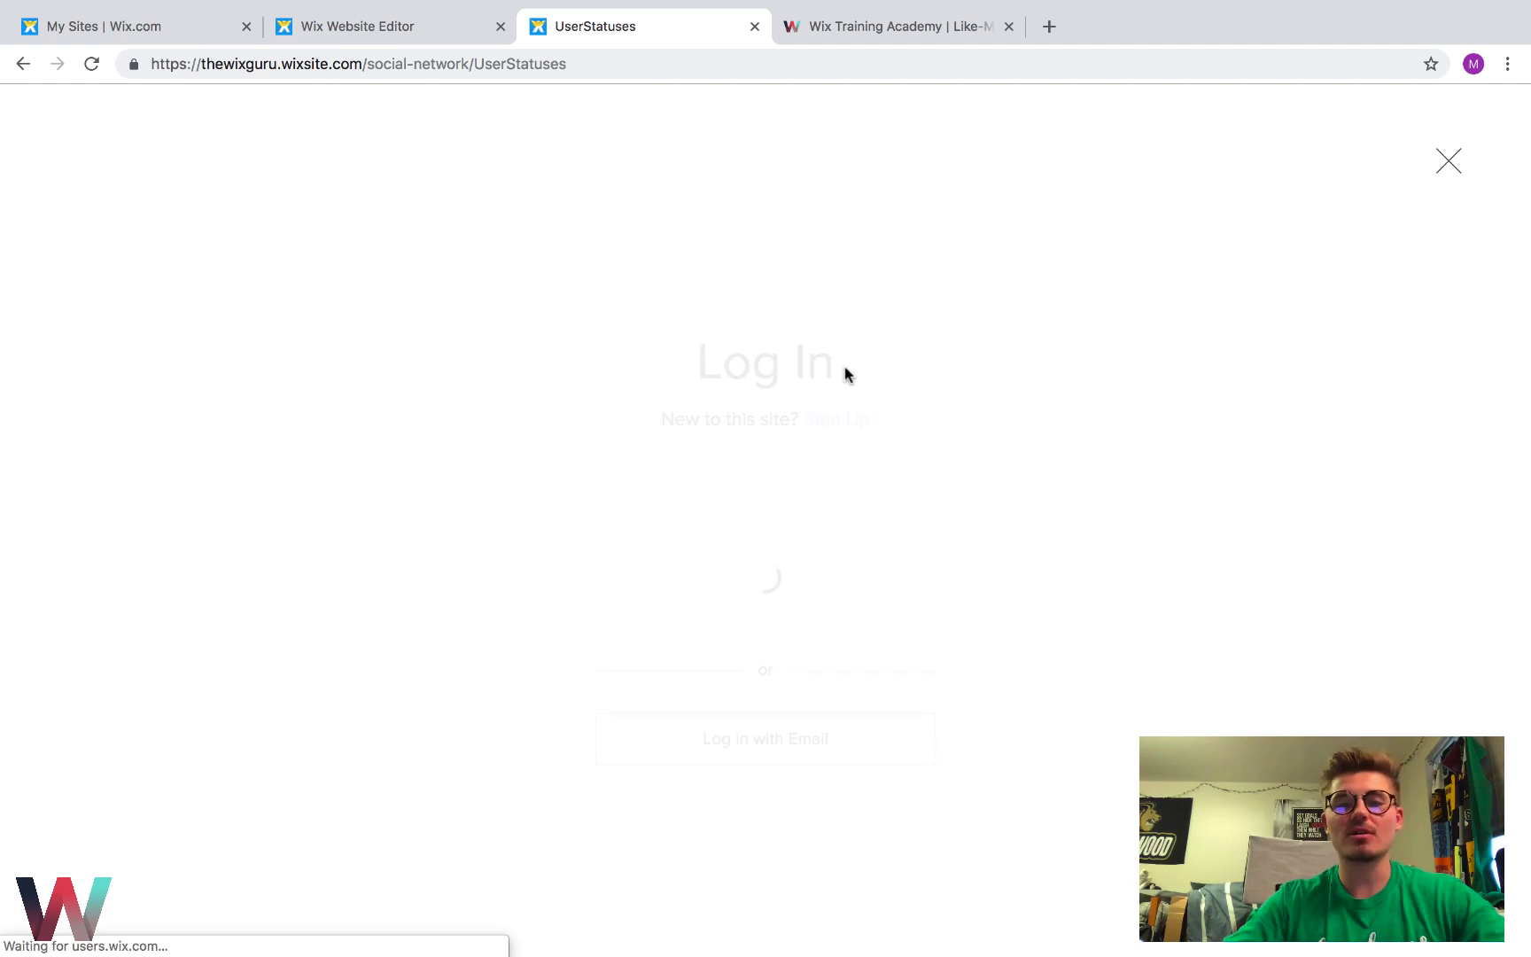
click(734, 737)
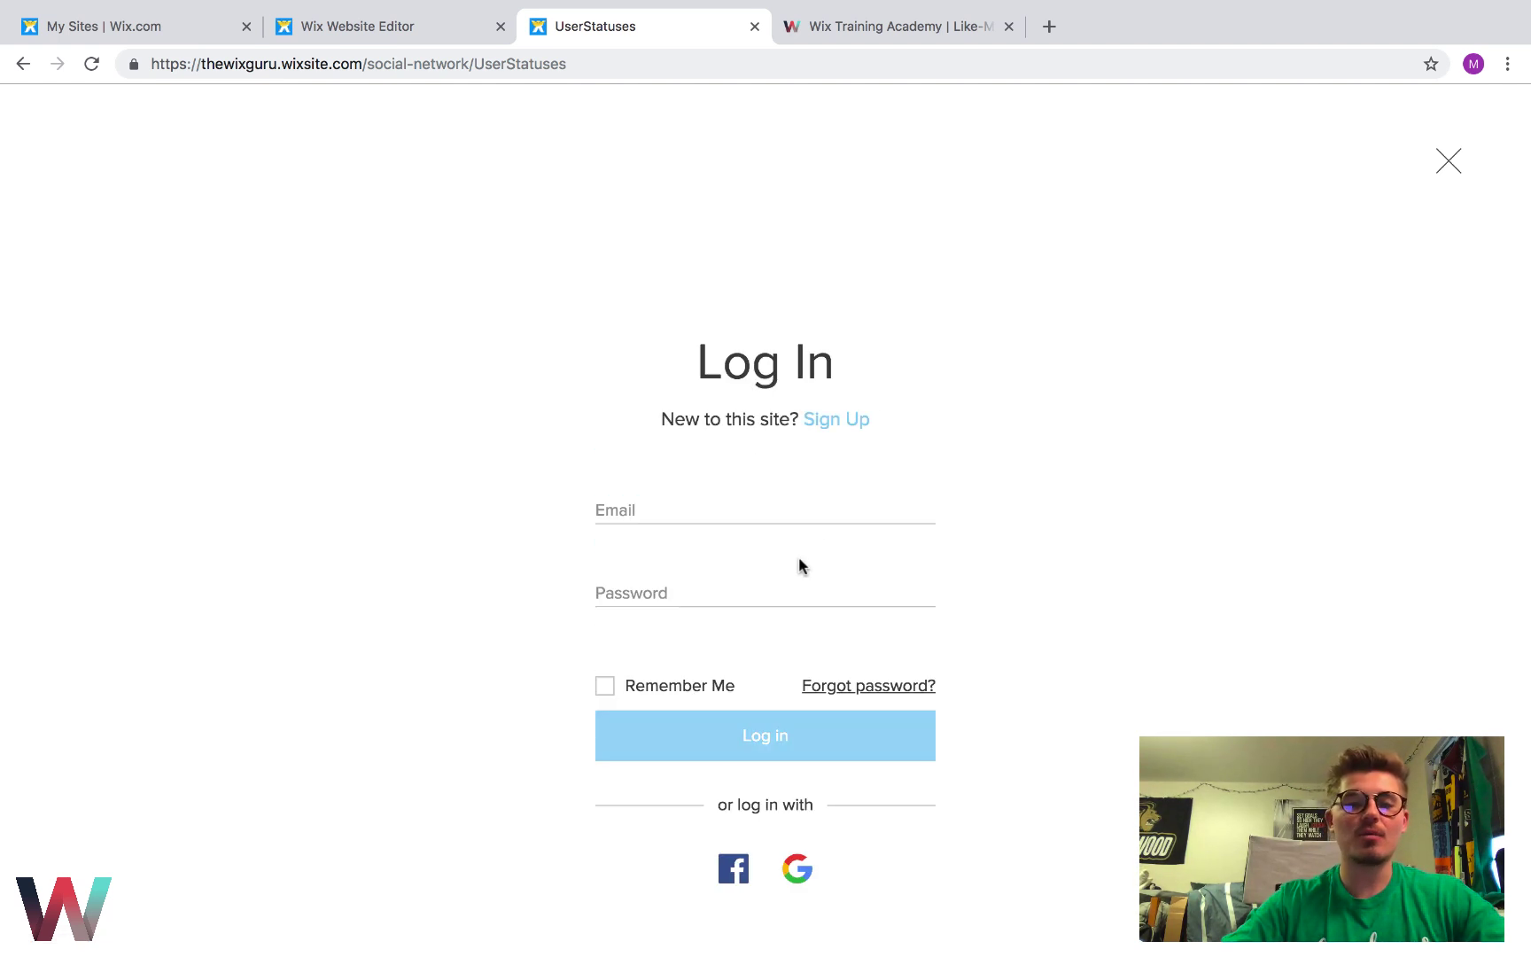
click(710, 505)
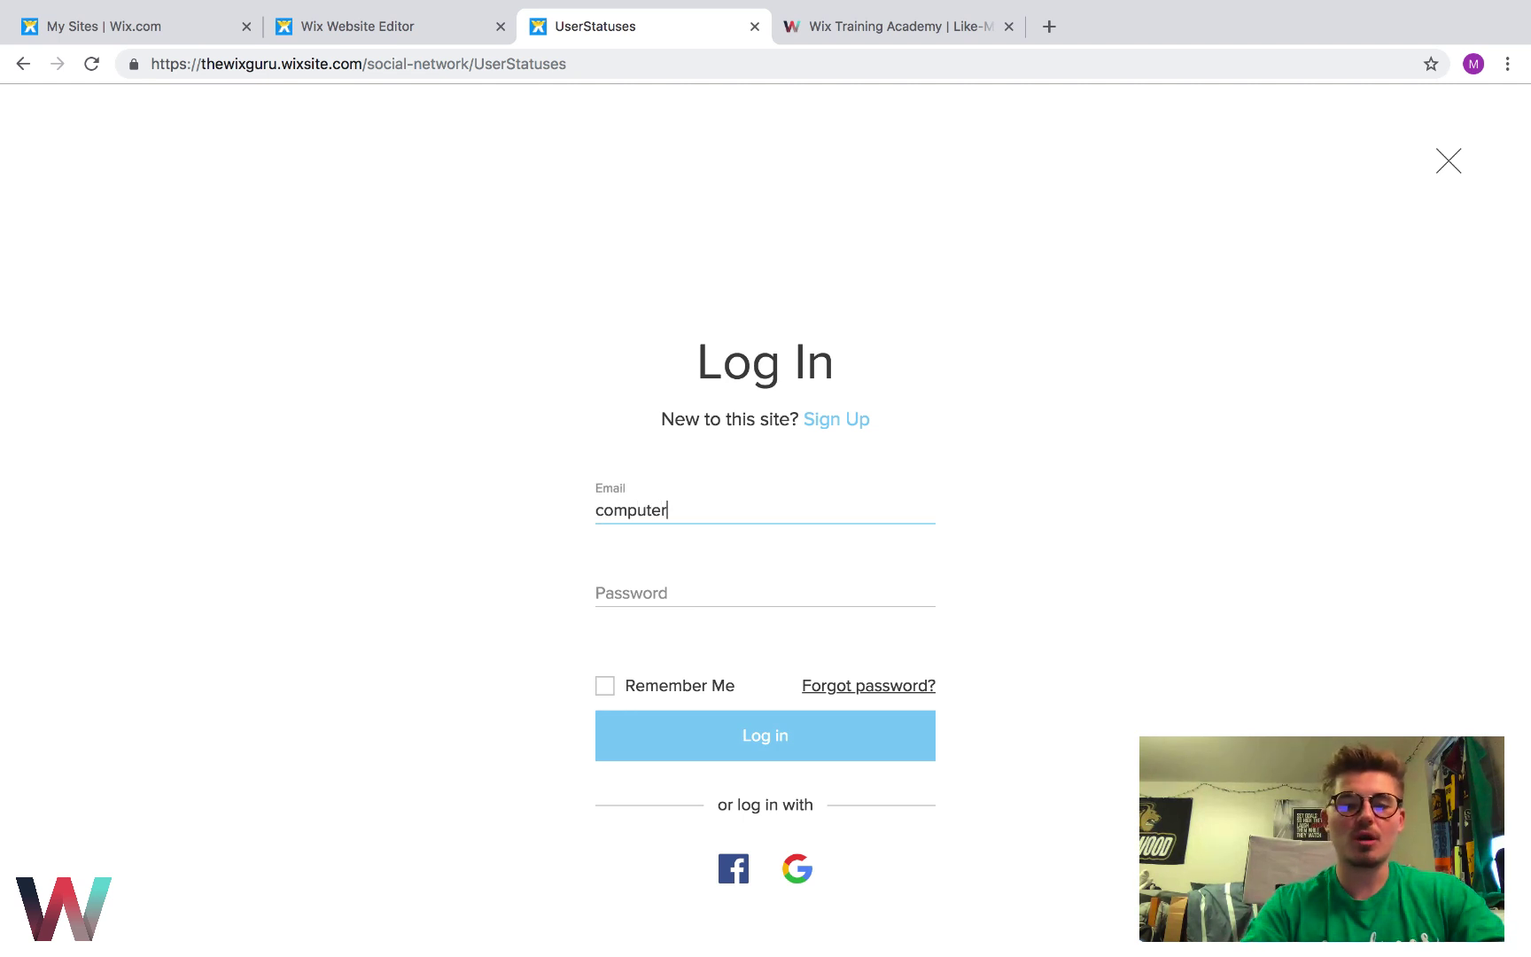
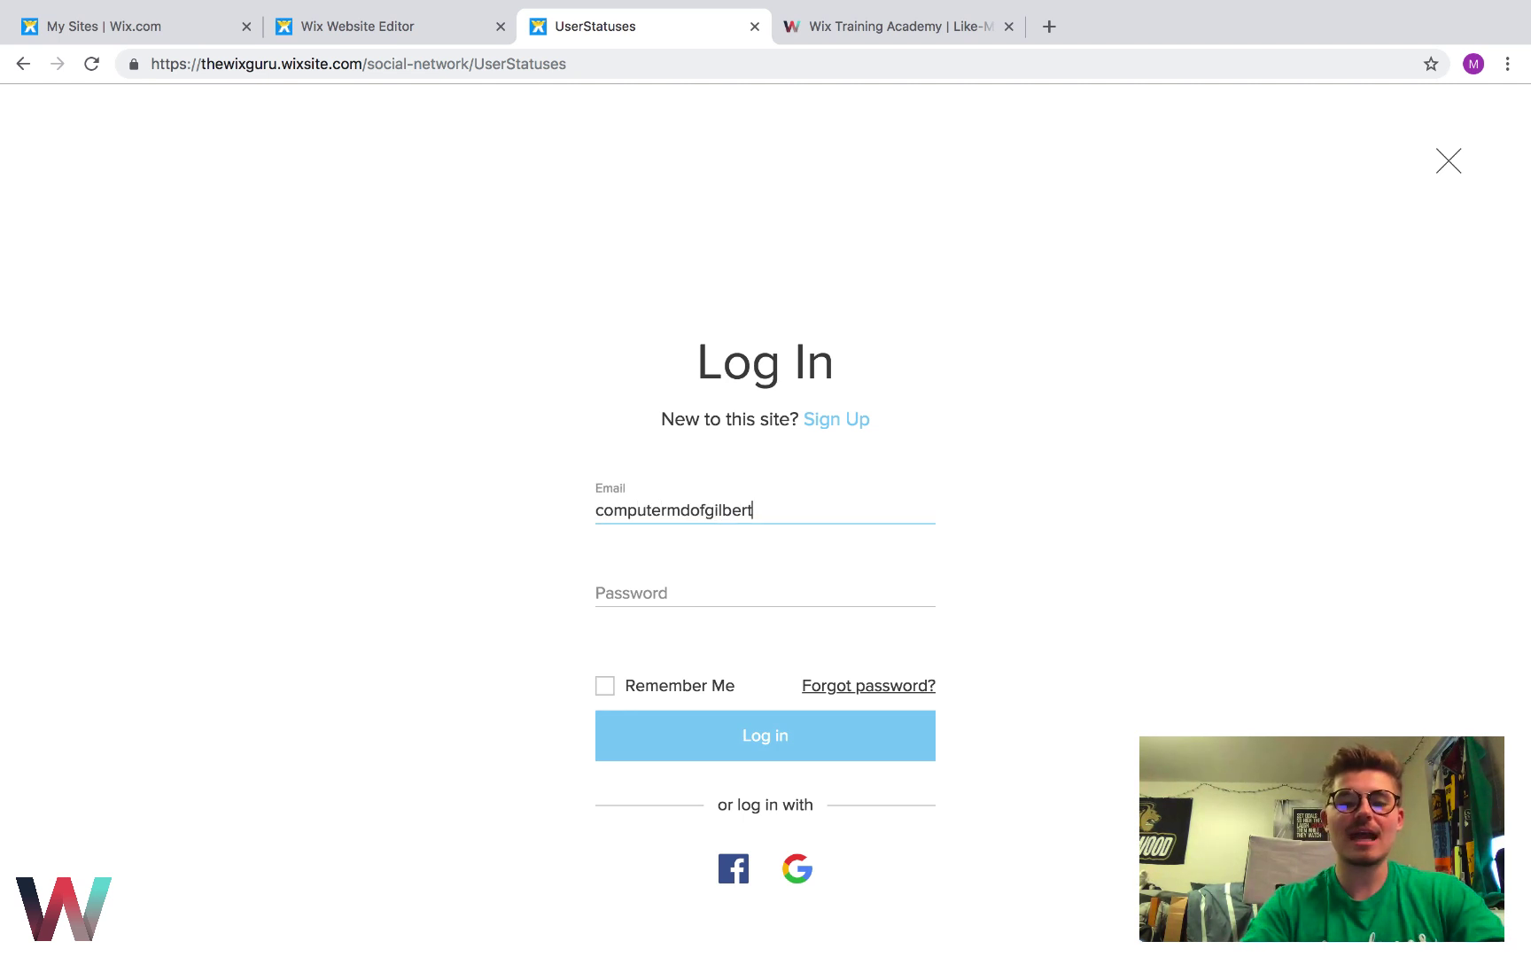
key(Tab)
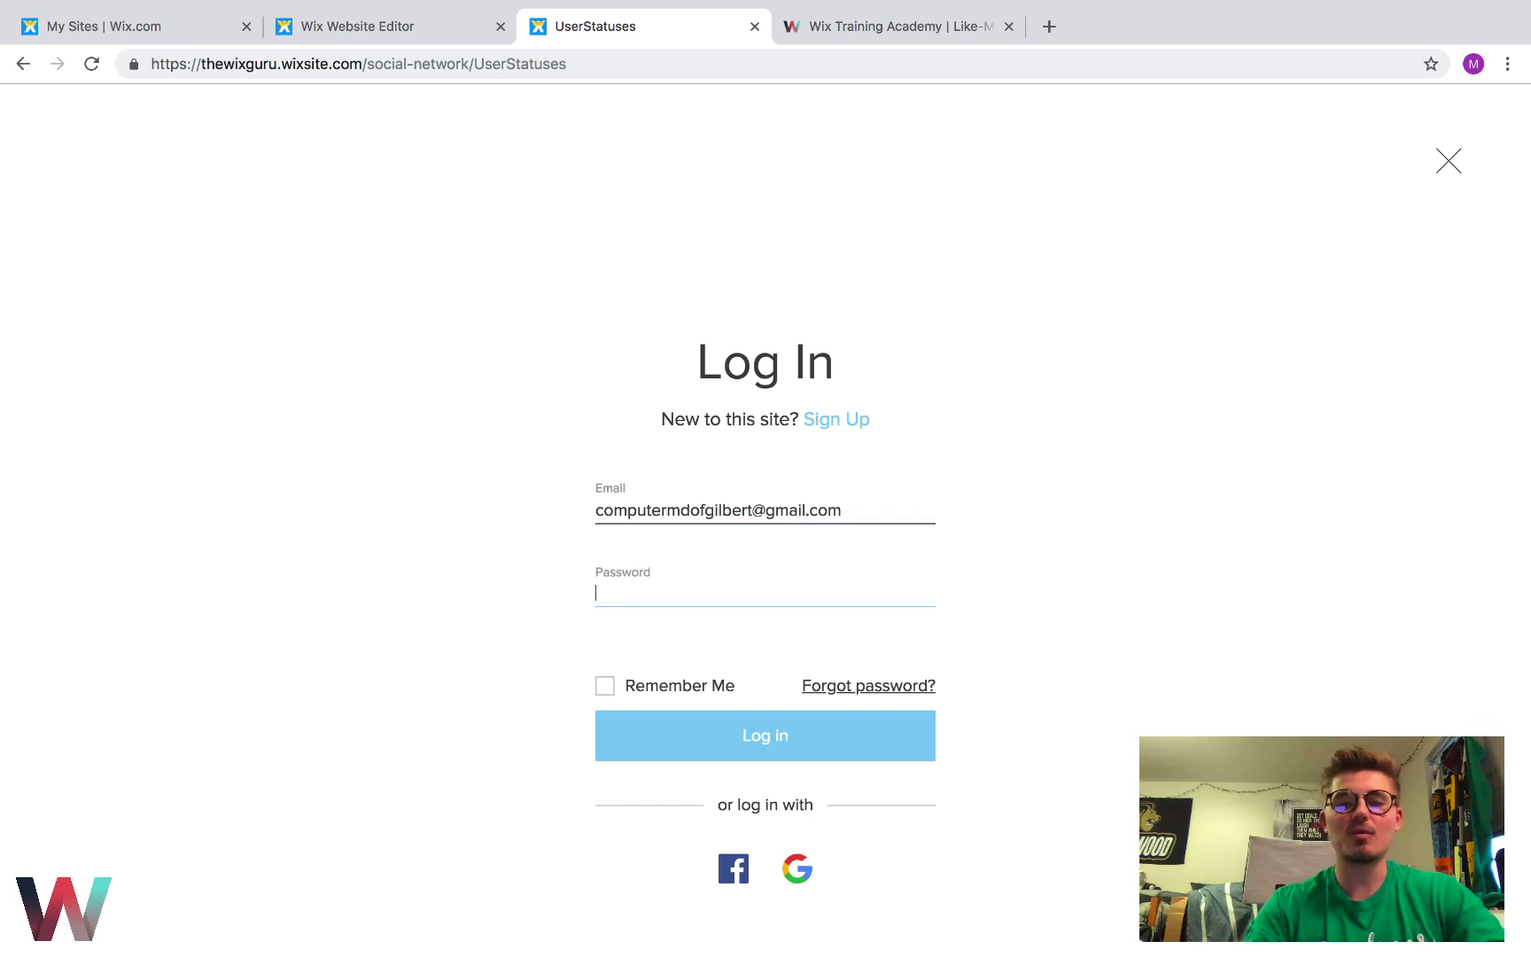
text(********)
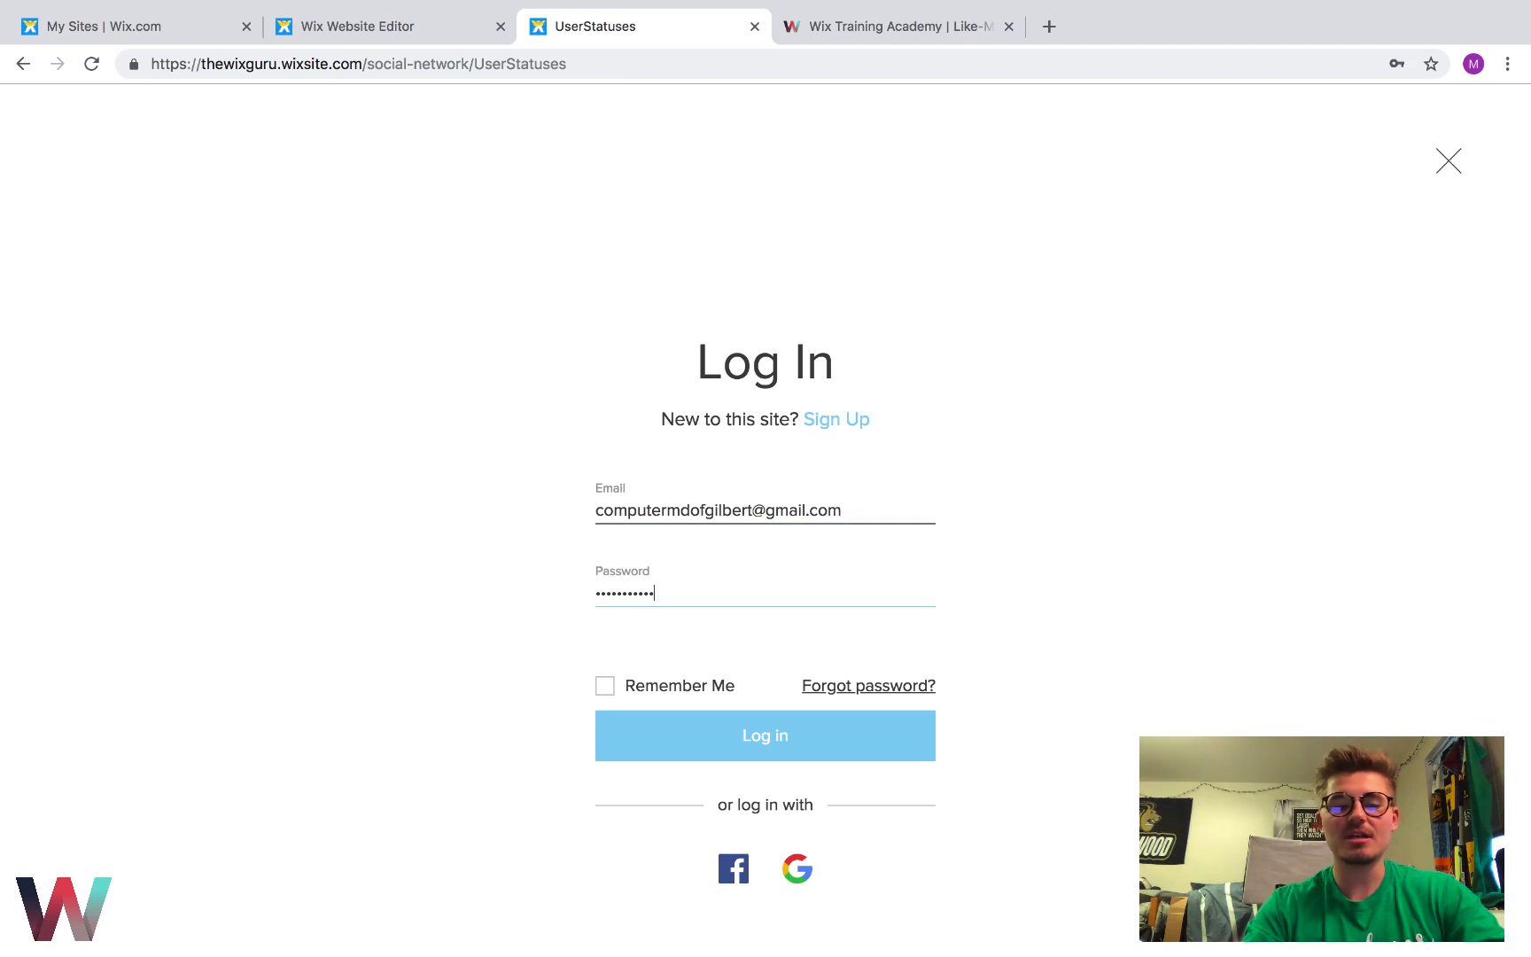
click(769, 743)
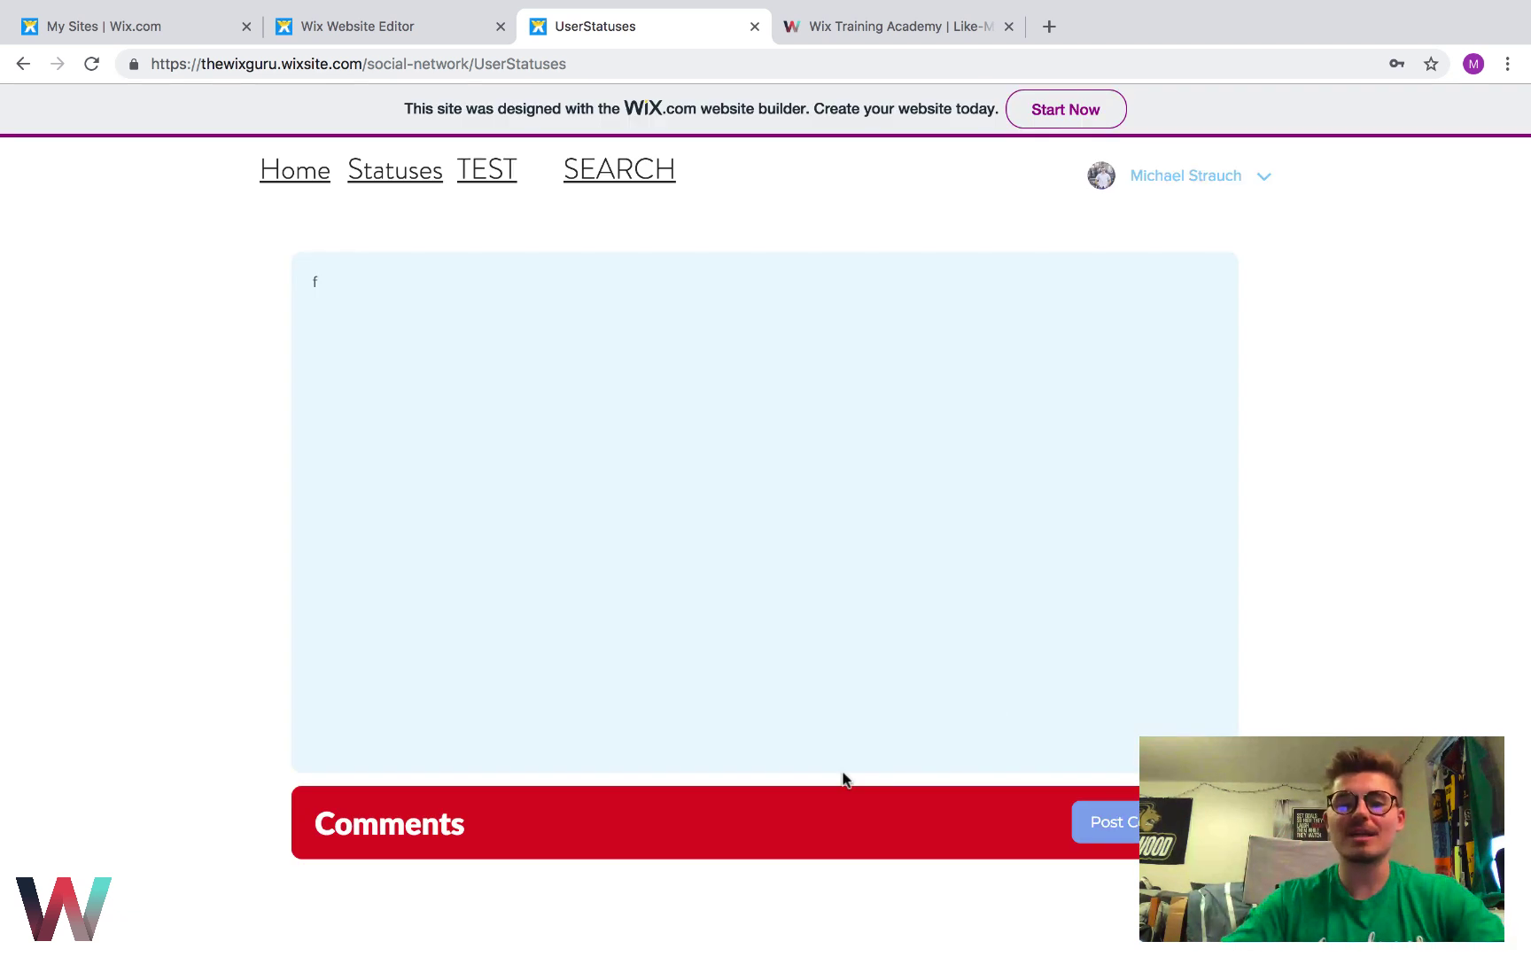
scroll(845, 778, down, 2)
Step: Reload the status page and start a new comment with the saved commenter name
scroll(844, 779, up, 2)
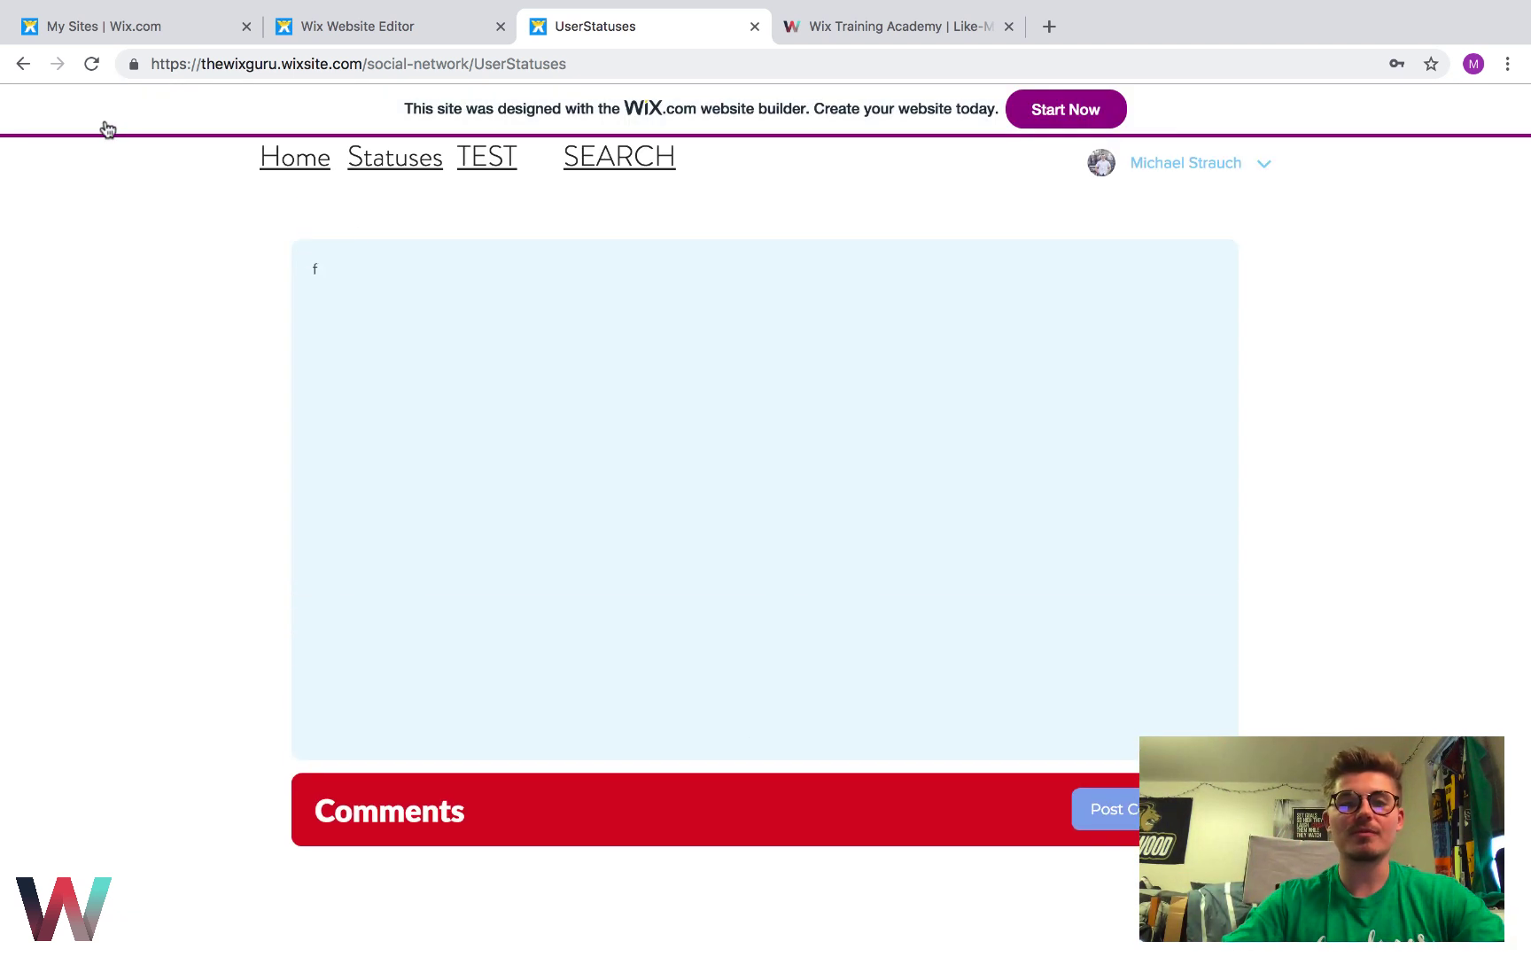
click(90, 74)
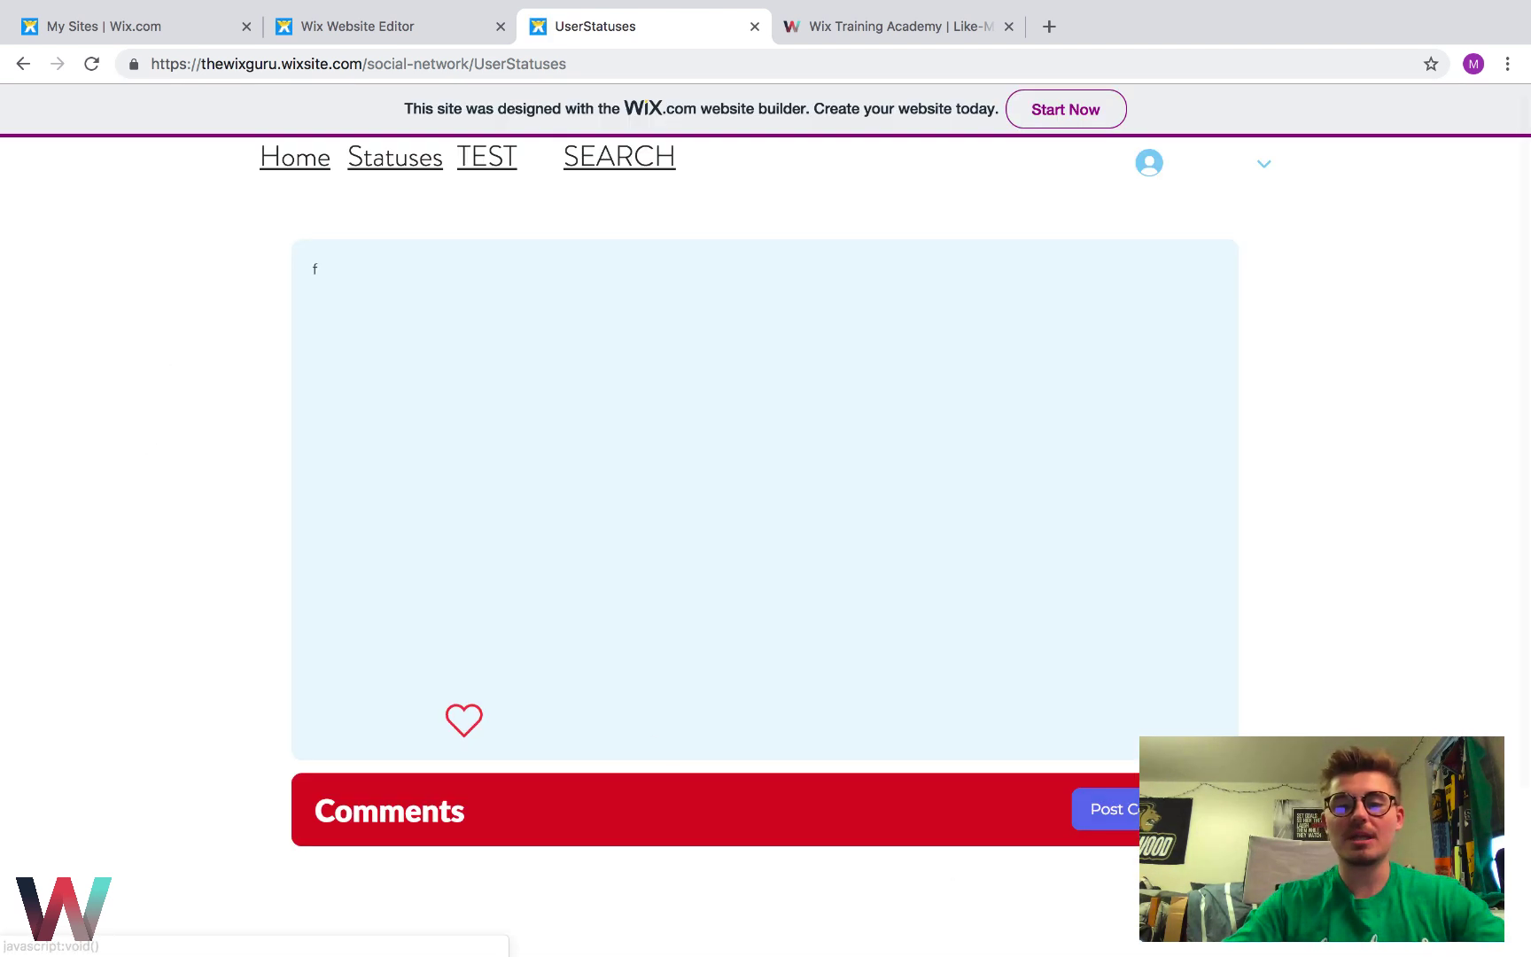
click(1135, 821)
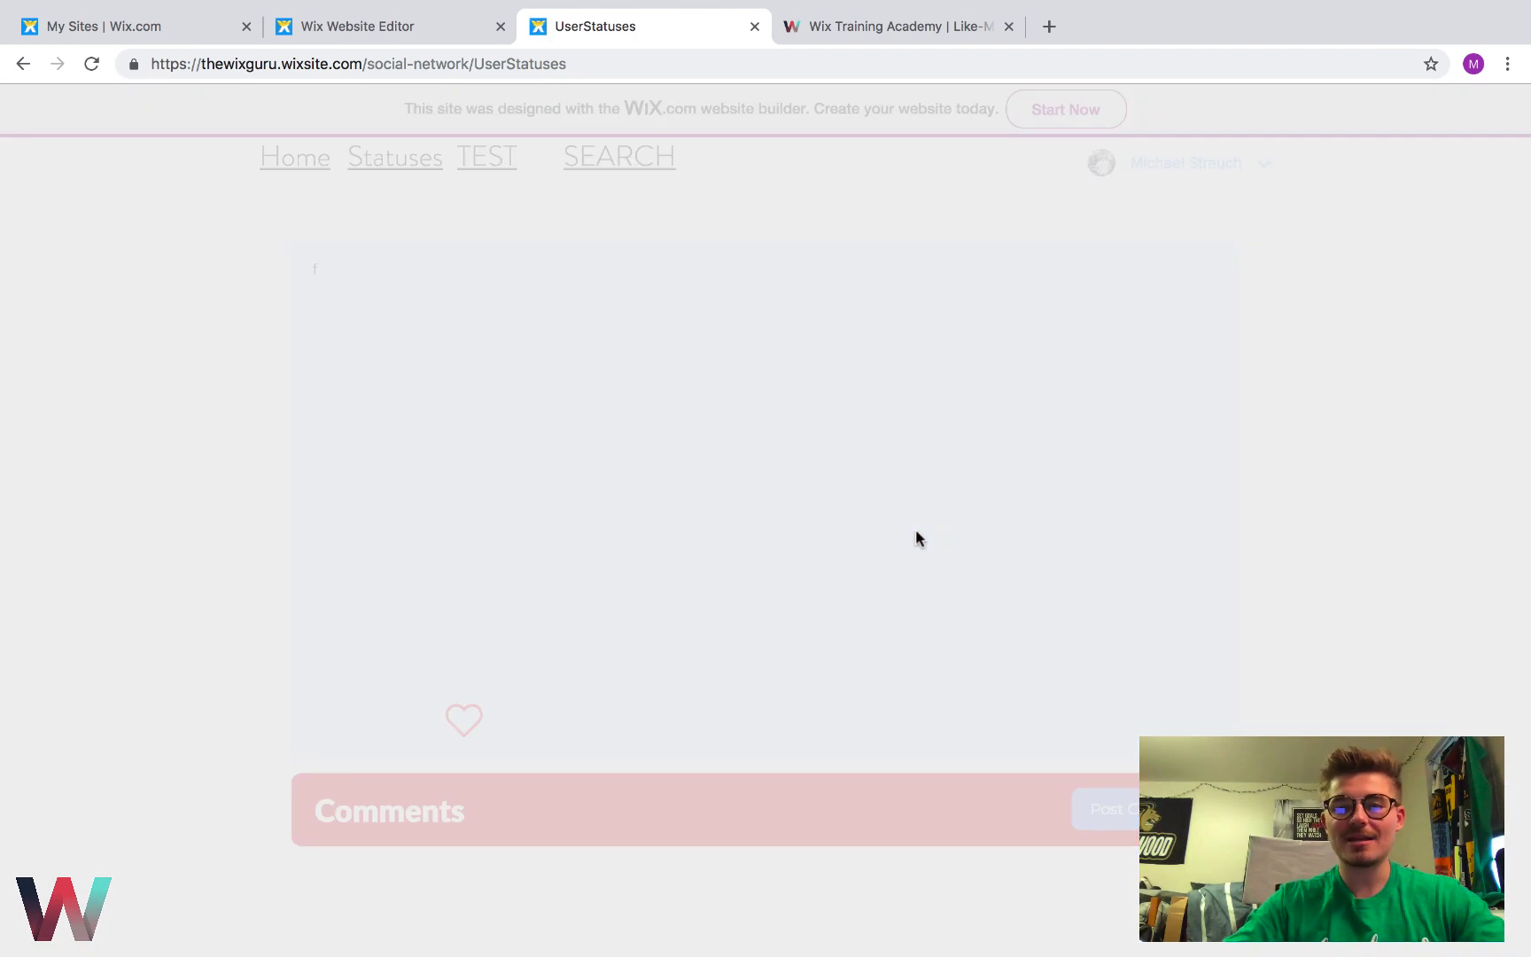
click(649, 366)
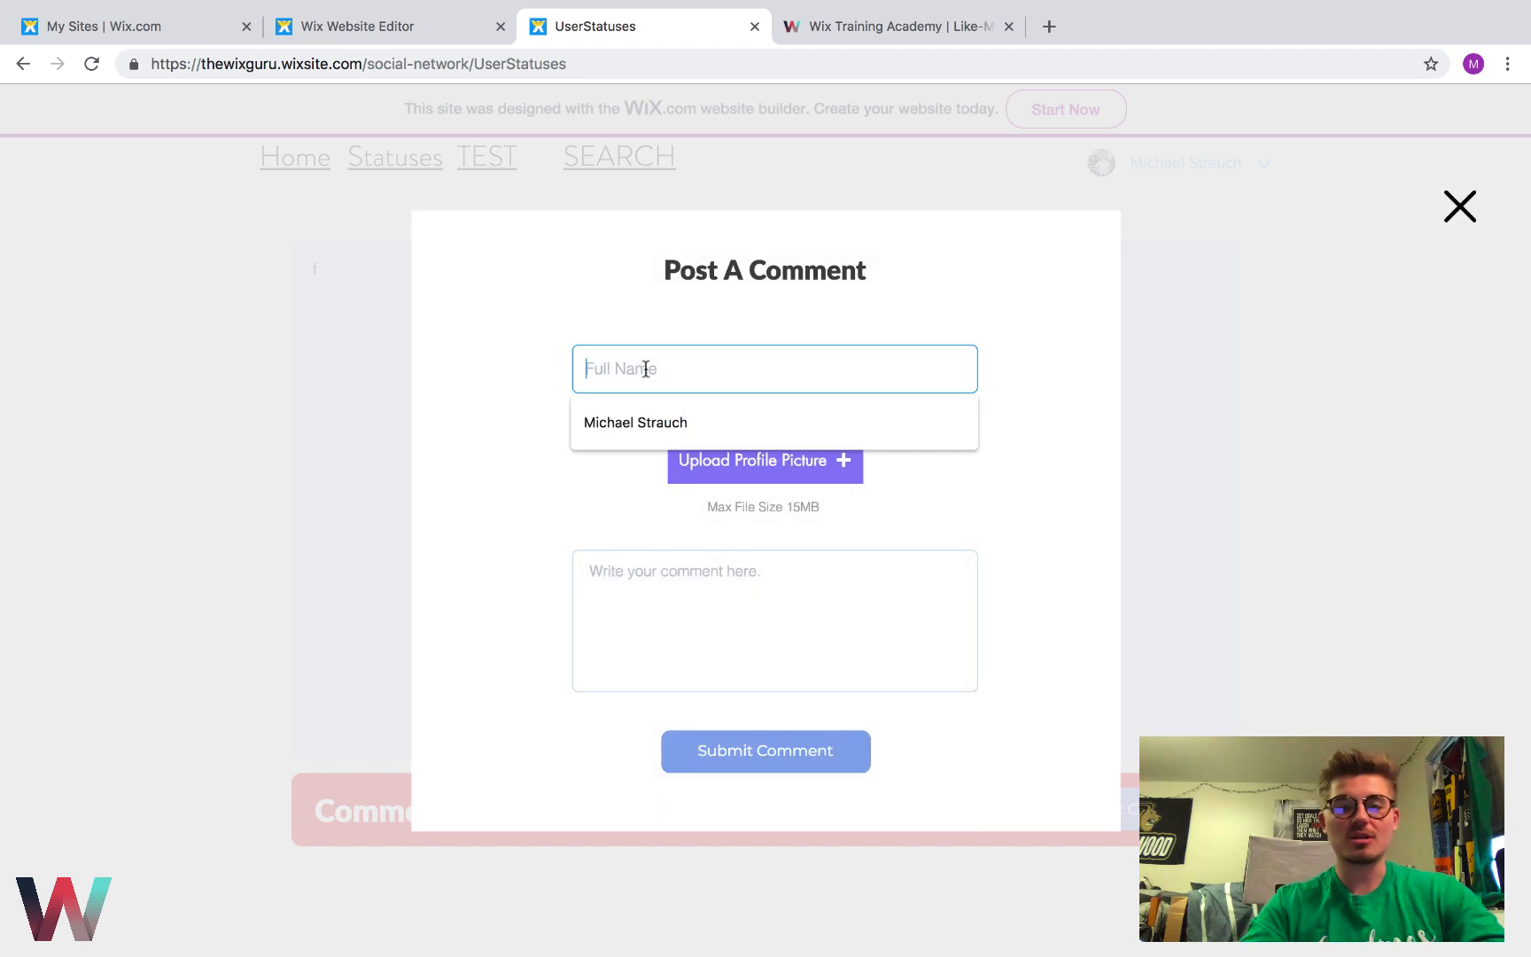
click(635, 417)
Step: Attach a profile photo file to the comment
click(718, 463)
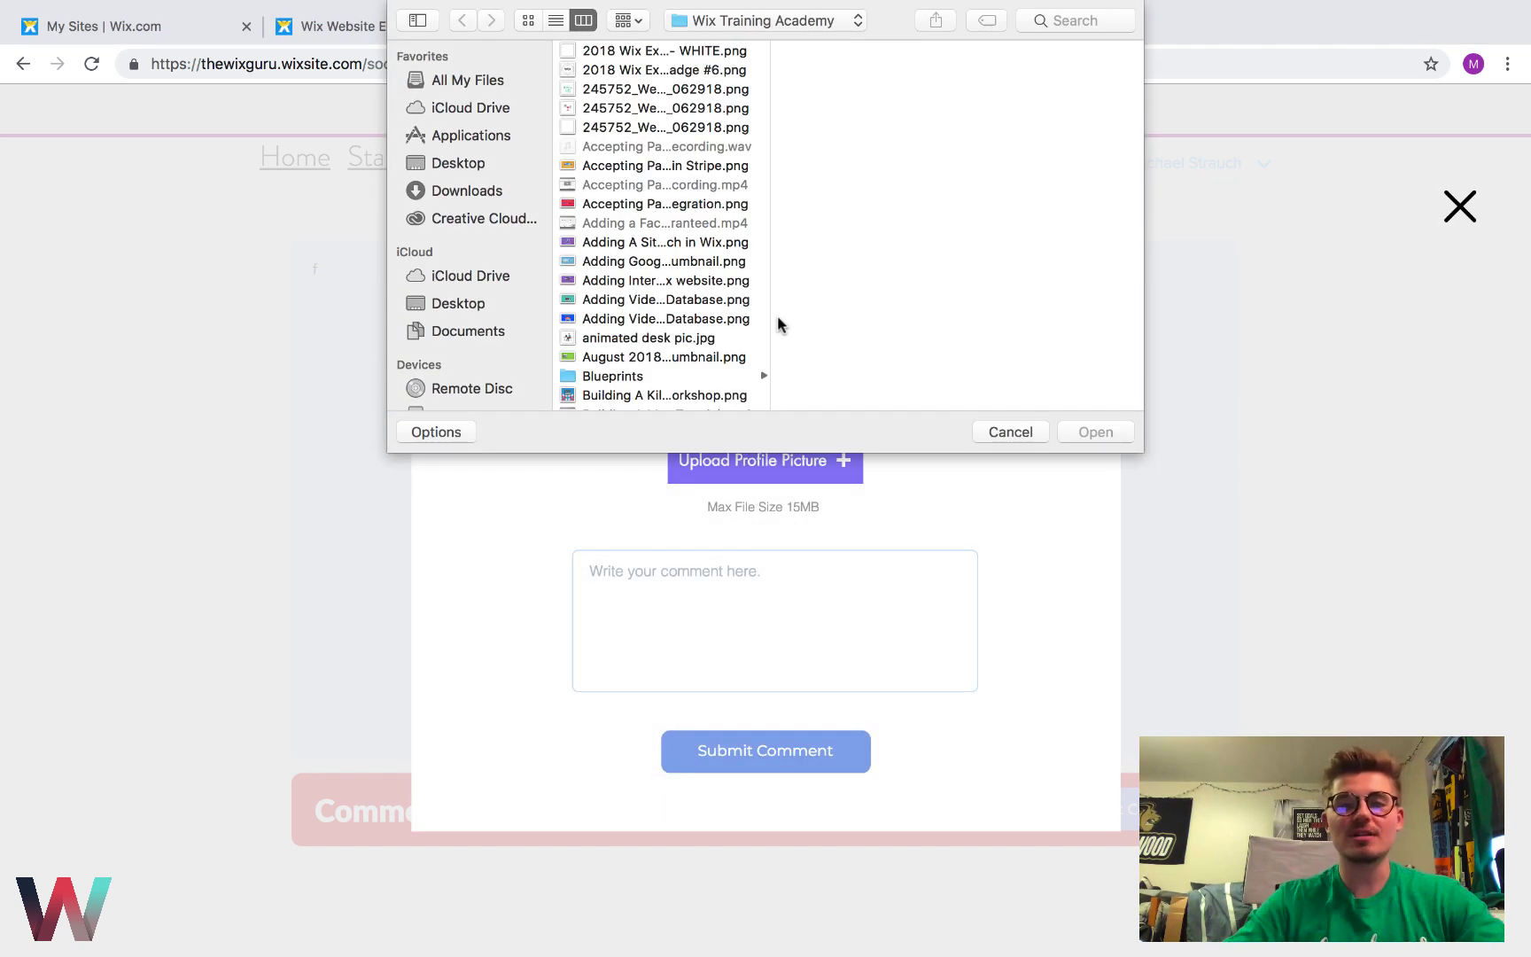
scroll(652, 300, down, 5)
scroll(652, 307, down, 10)
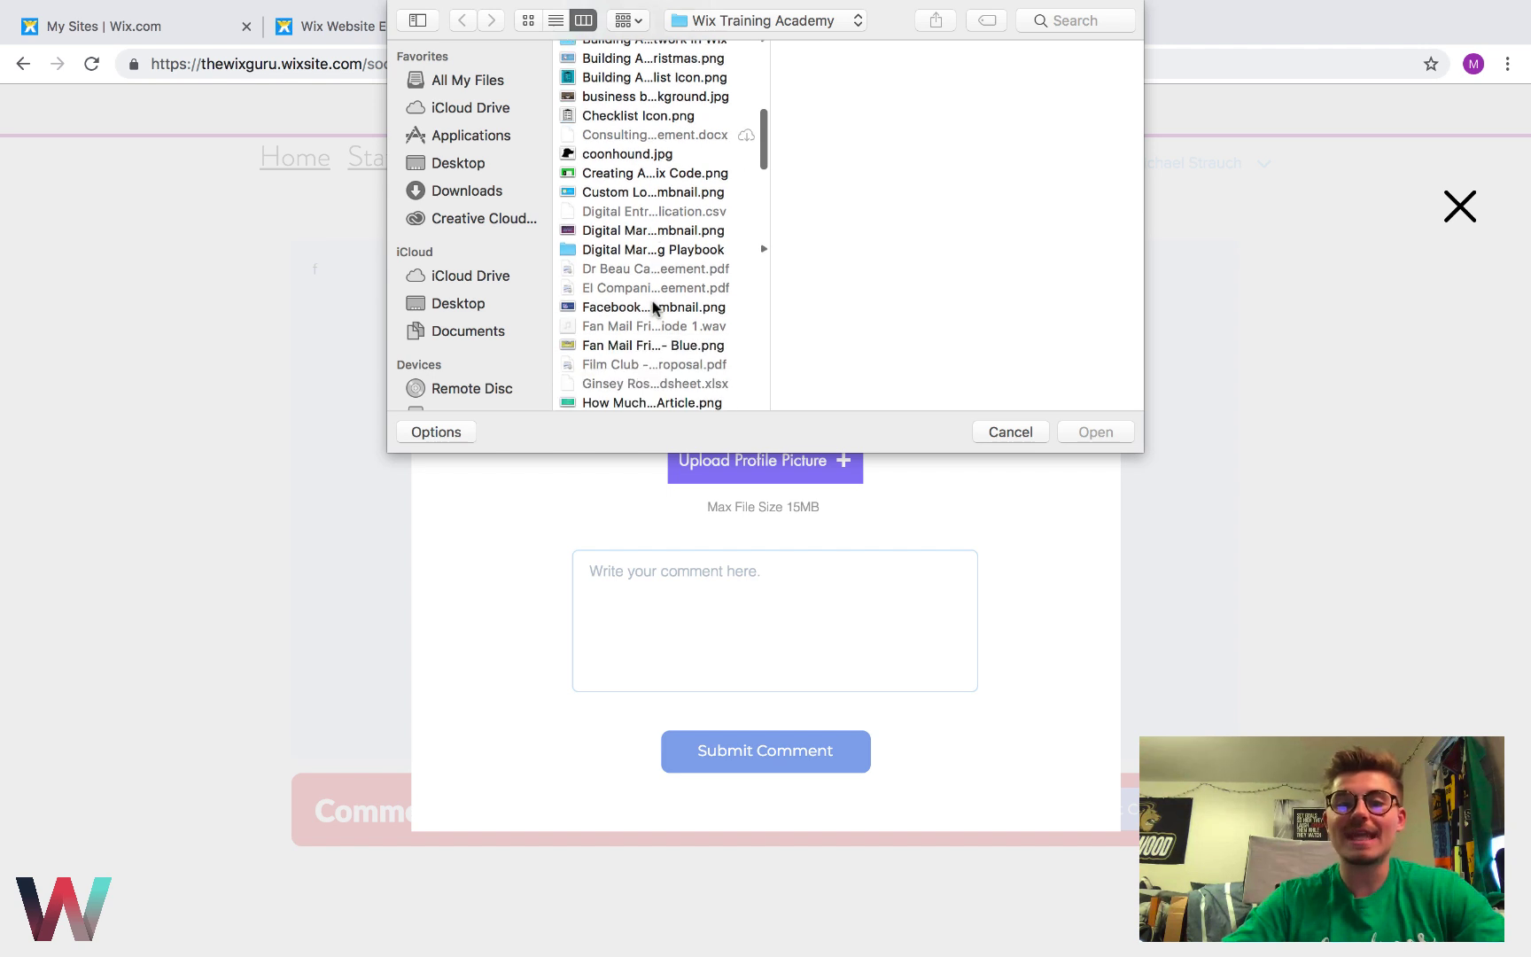
double_click(632, 229)
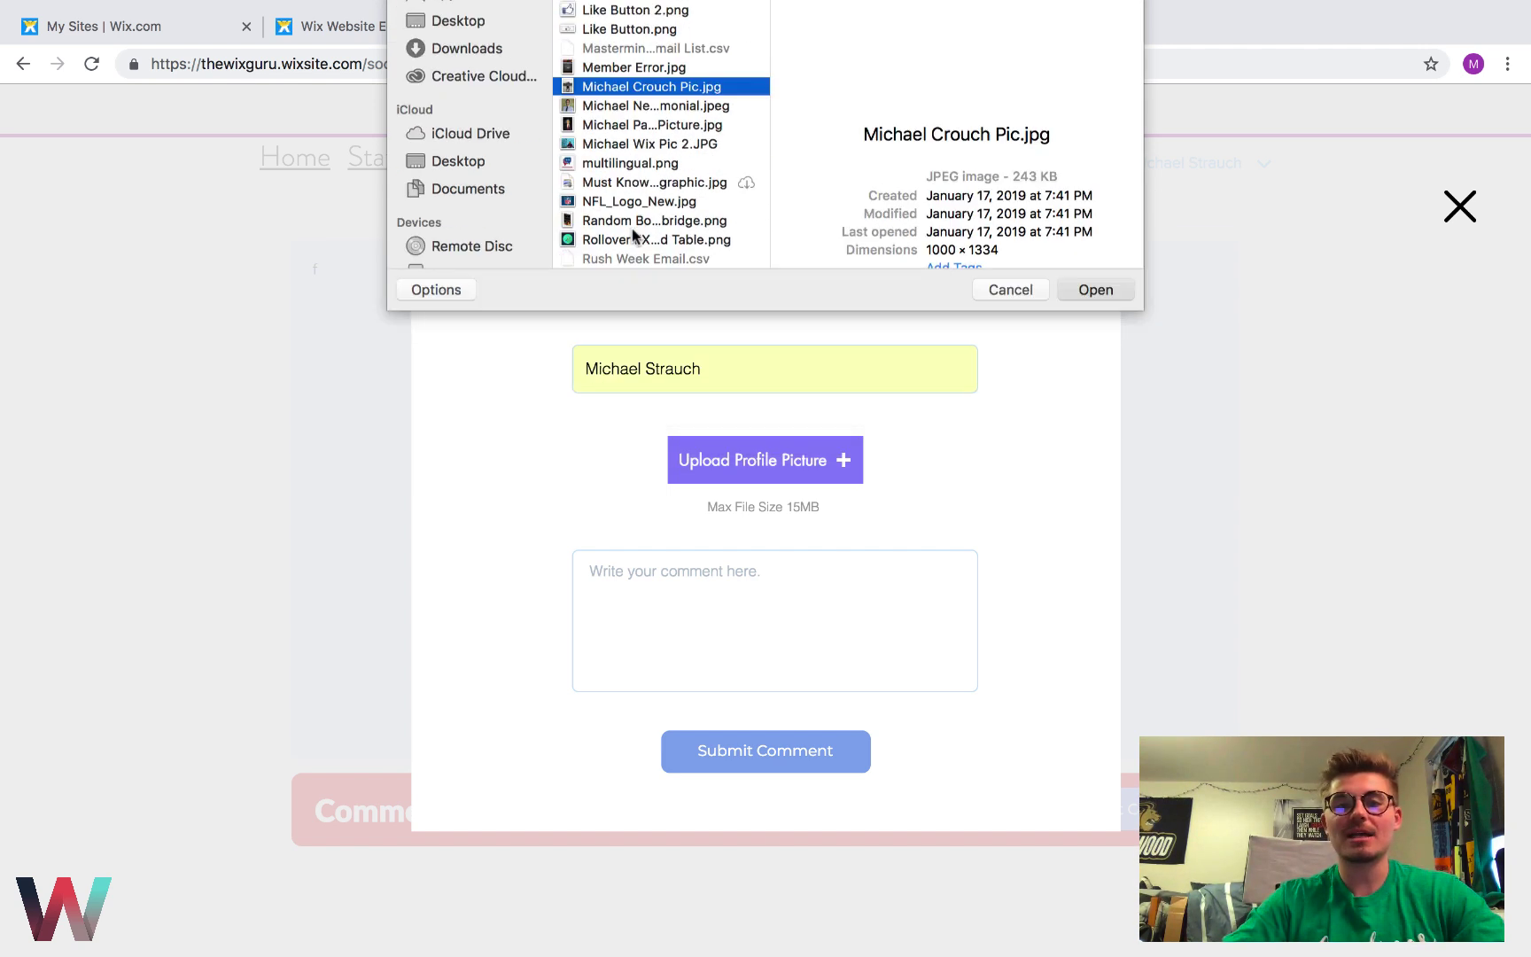
Step: Write 'This is a cool post! Keep up the great work!' and submit it
click(743, 580)
text(This)
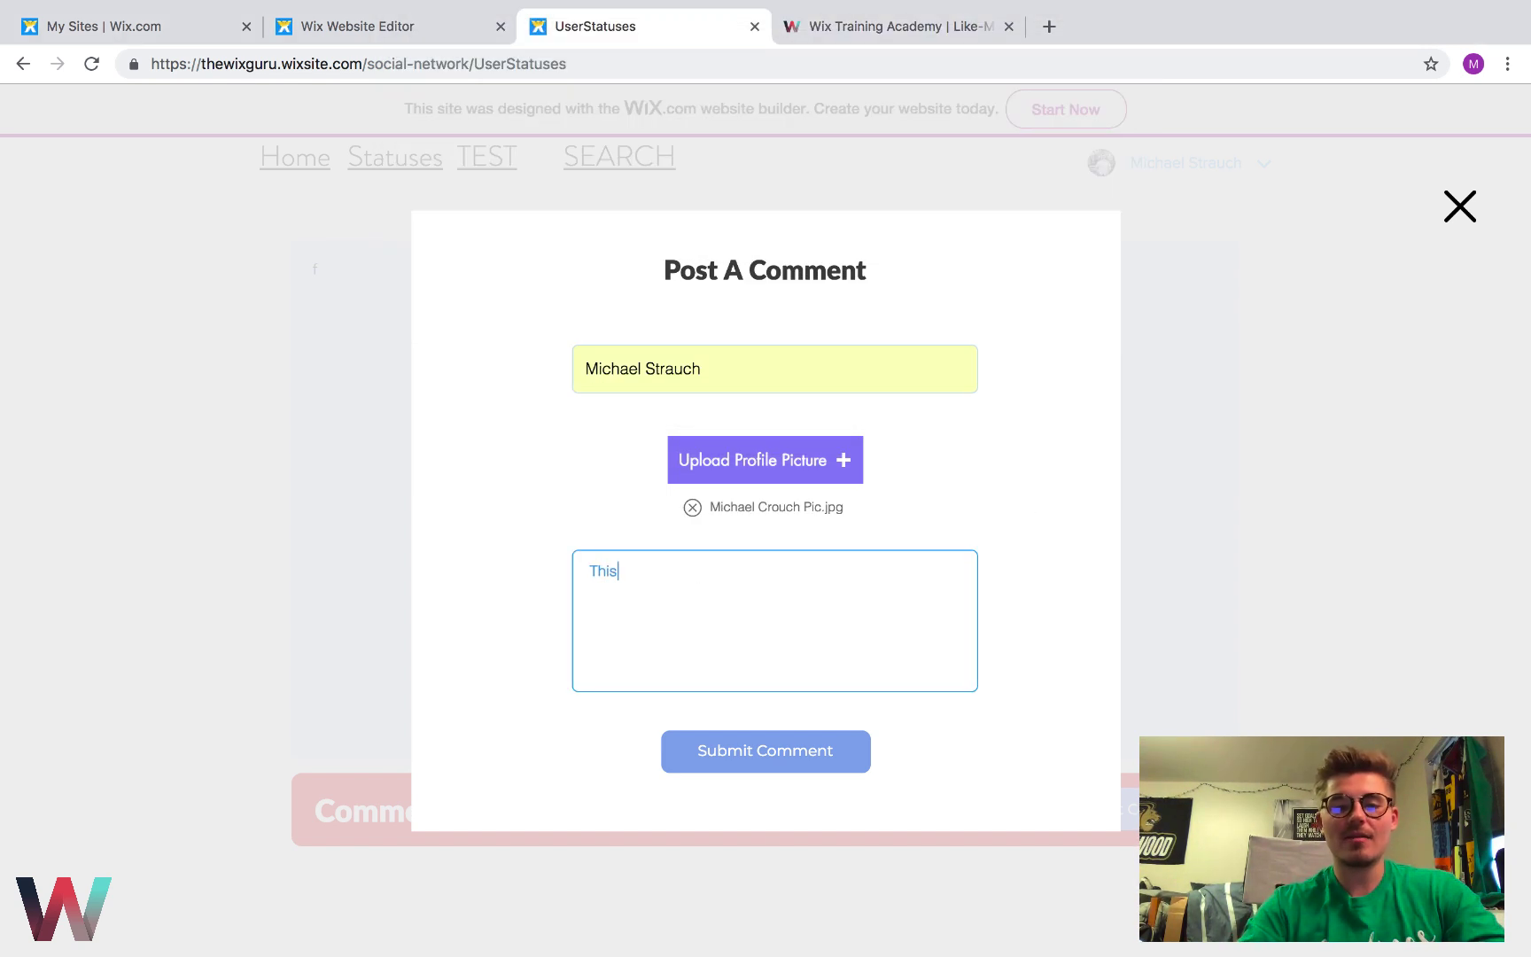
text( is a cool post)
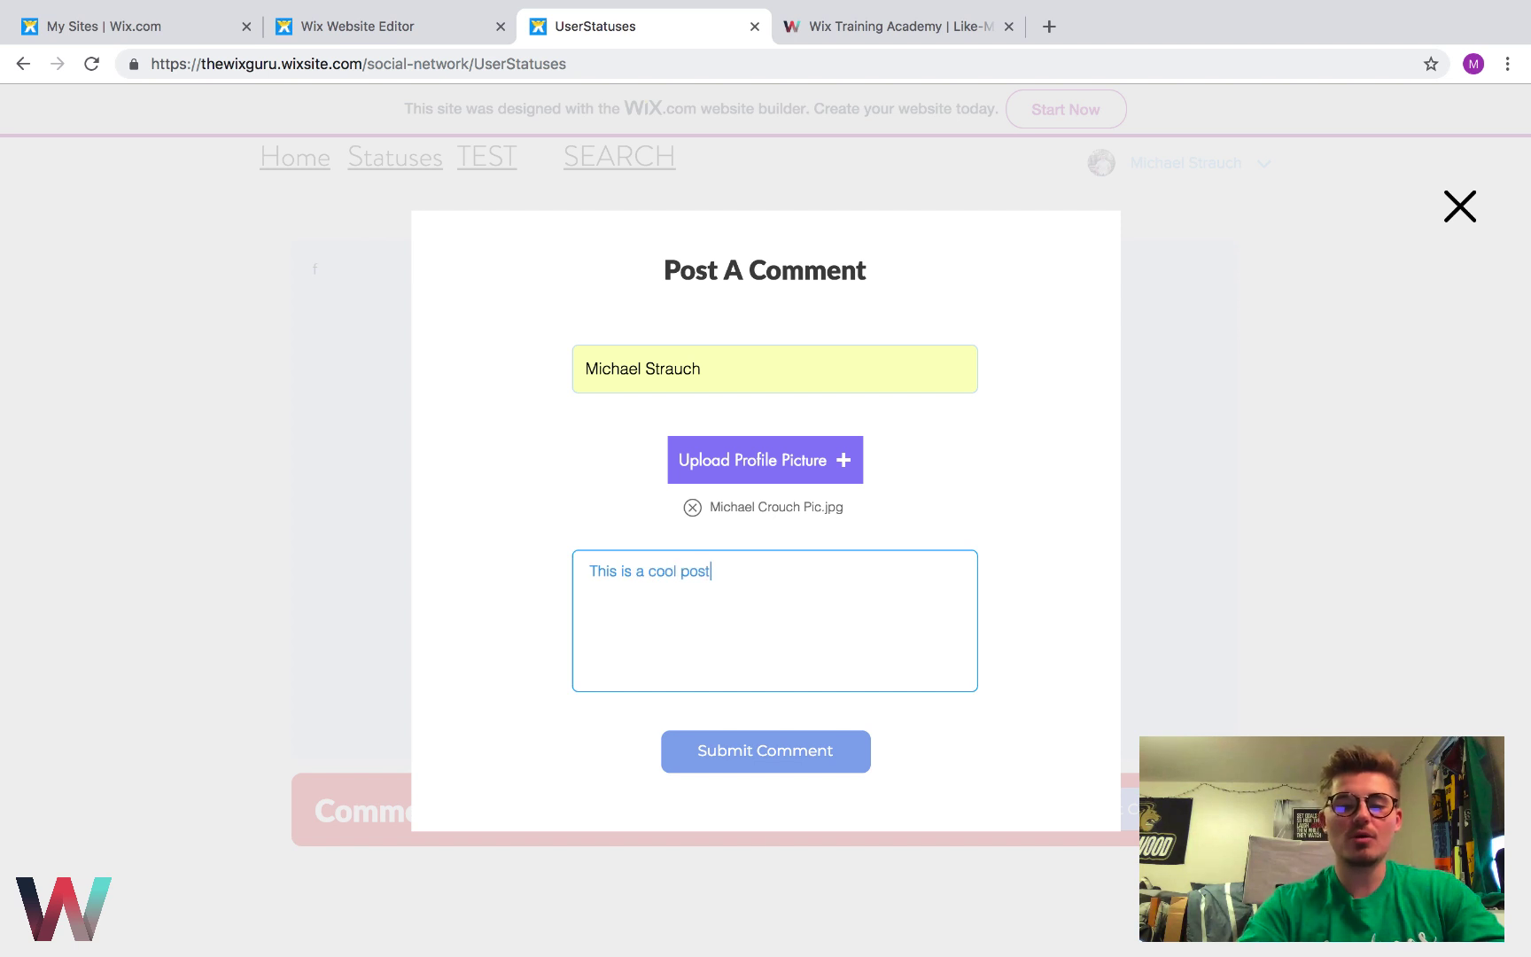
text(! Keep up t)
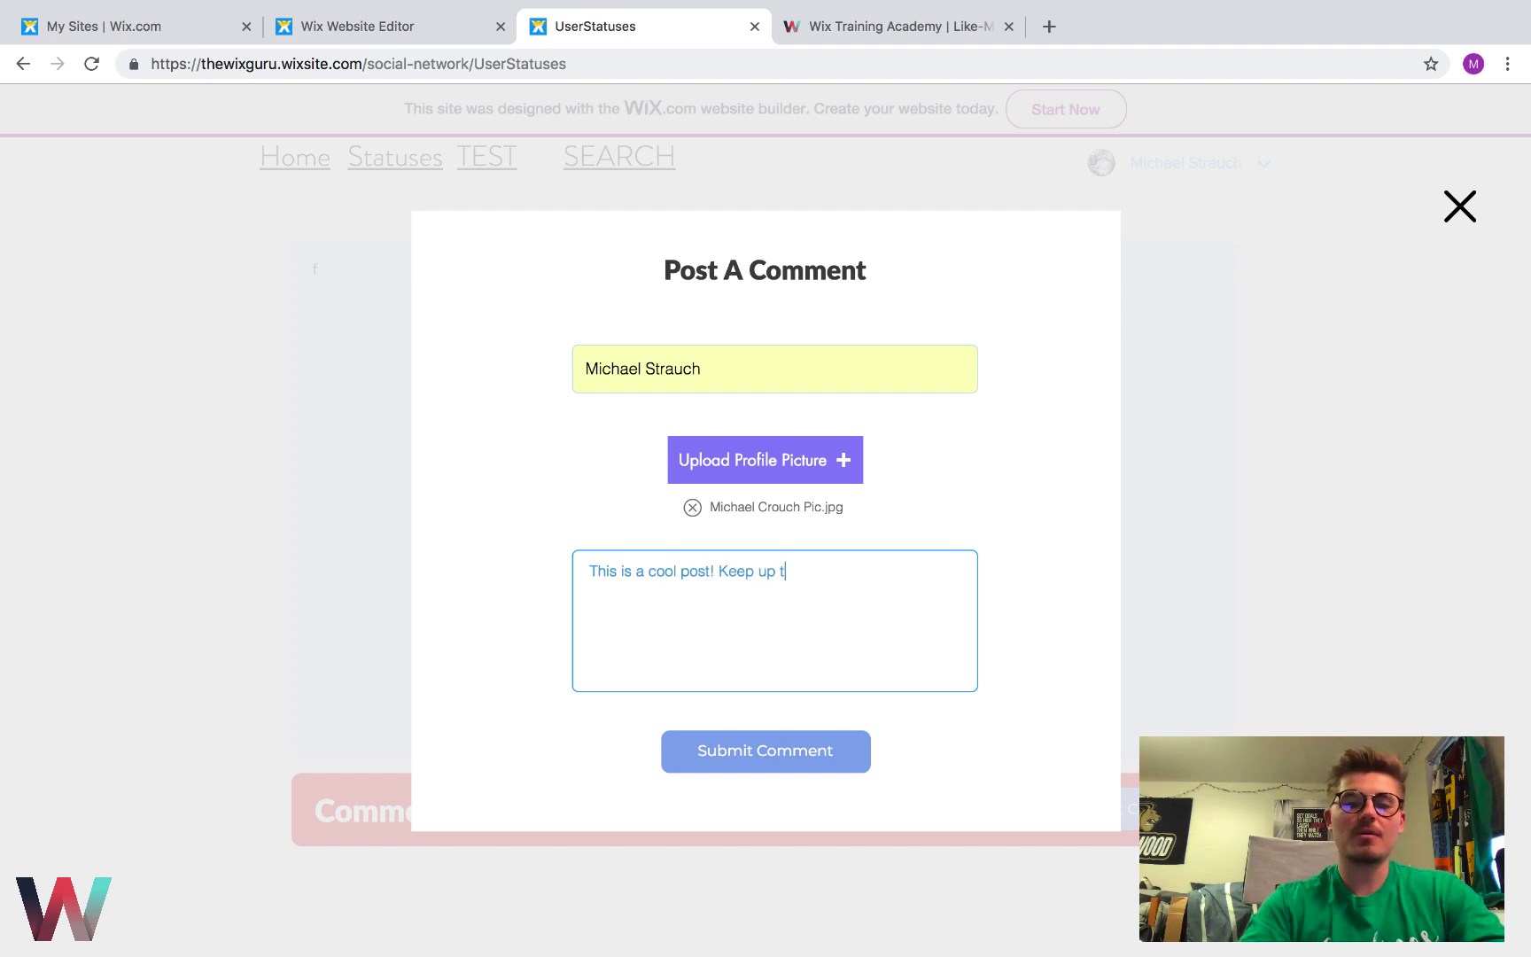
text(he great wro)
key(BackSpace)
key(BackSpace)
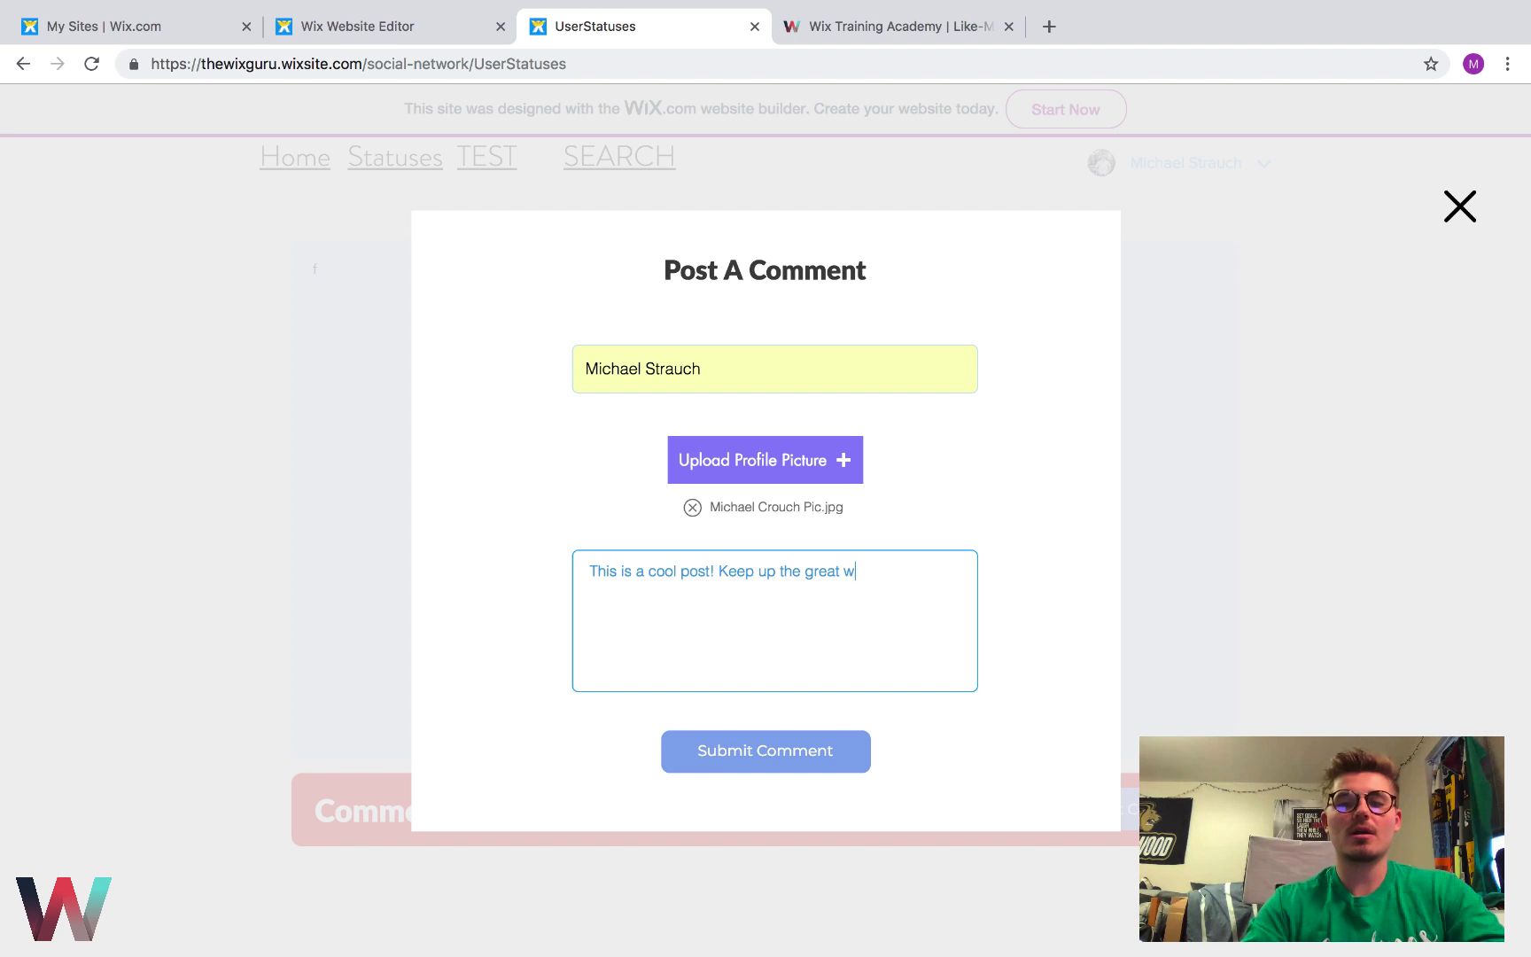
text(ro,kork!)
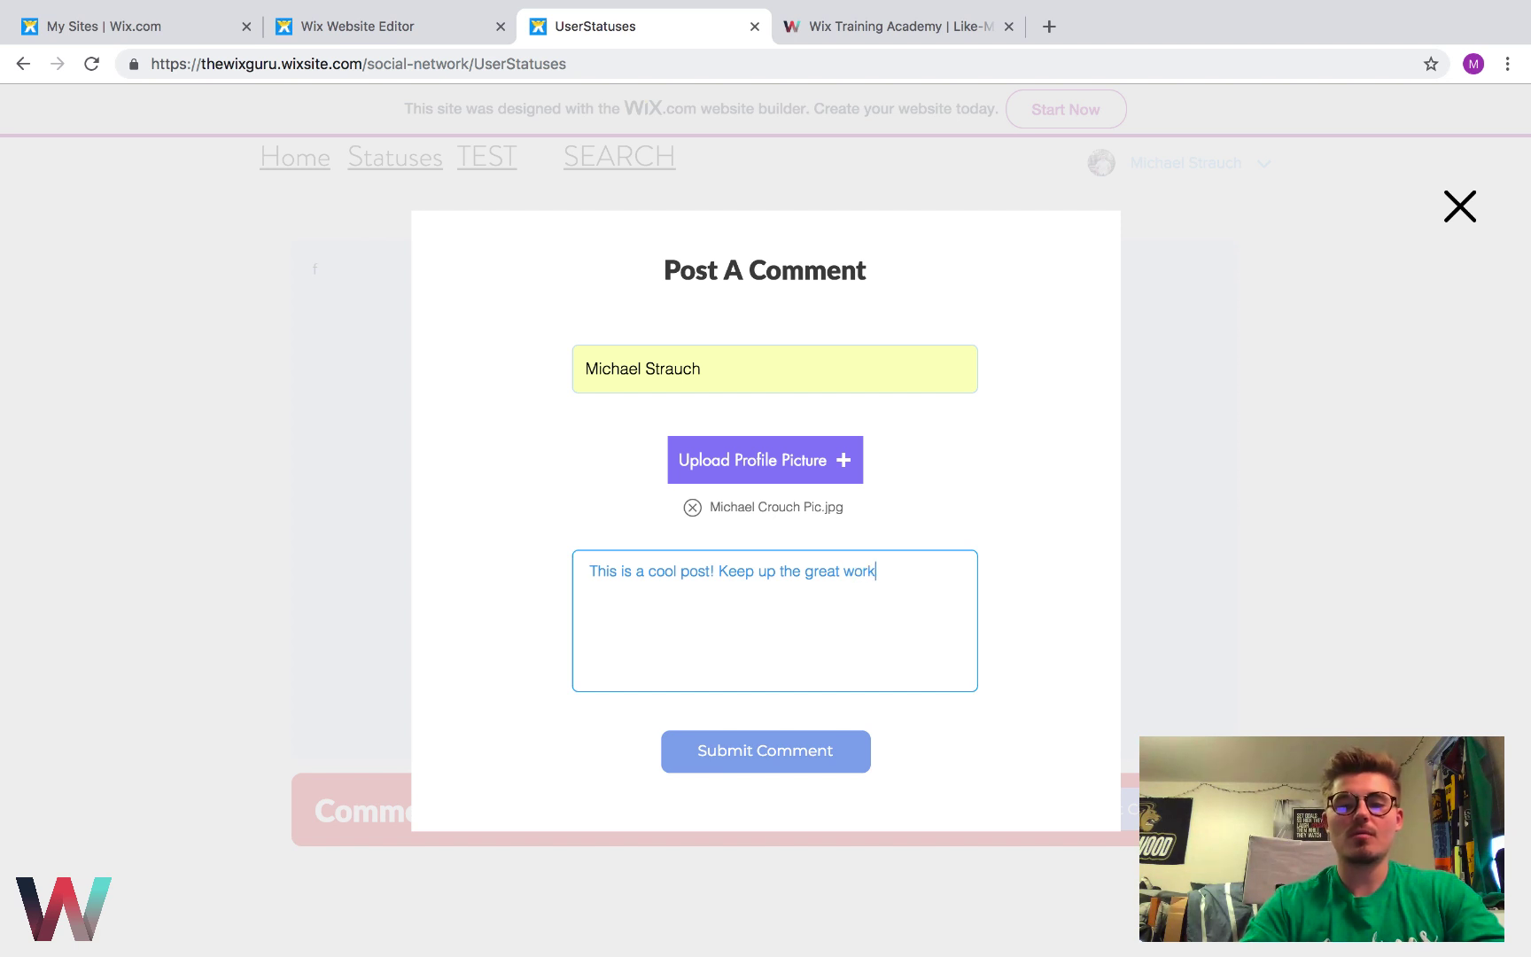
click(790, 761)
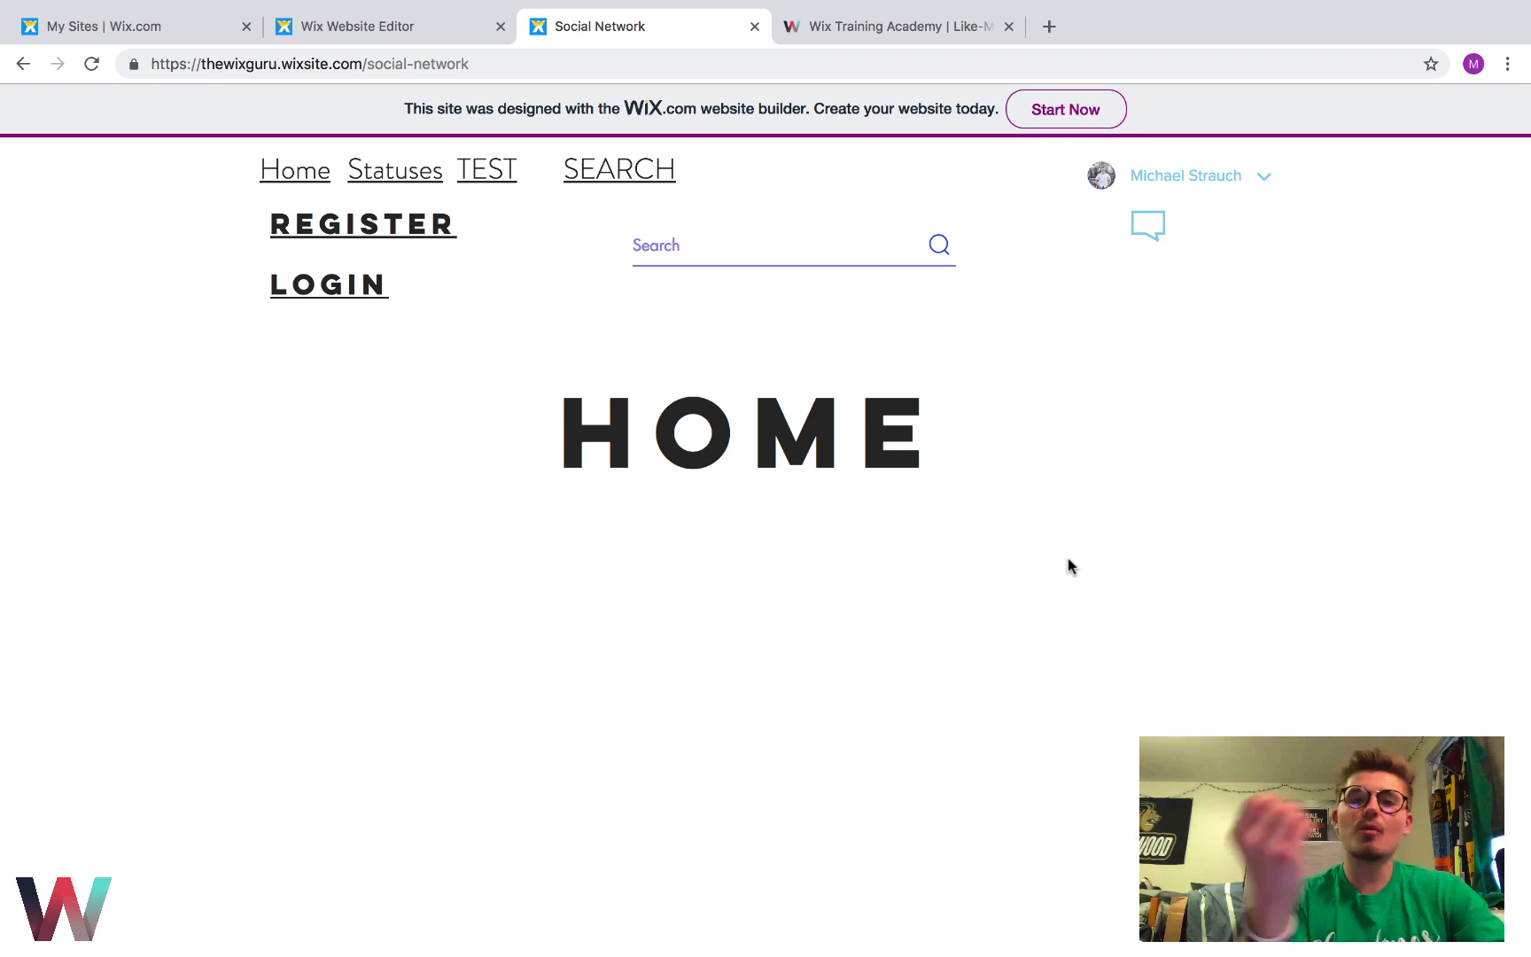
Step: Open the full status from Statuses and scroll to the posted comment under Comments
click(389, 188)
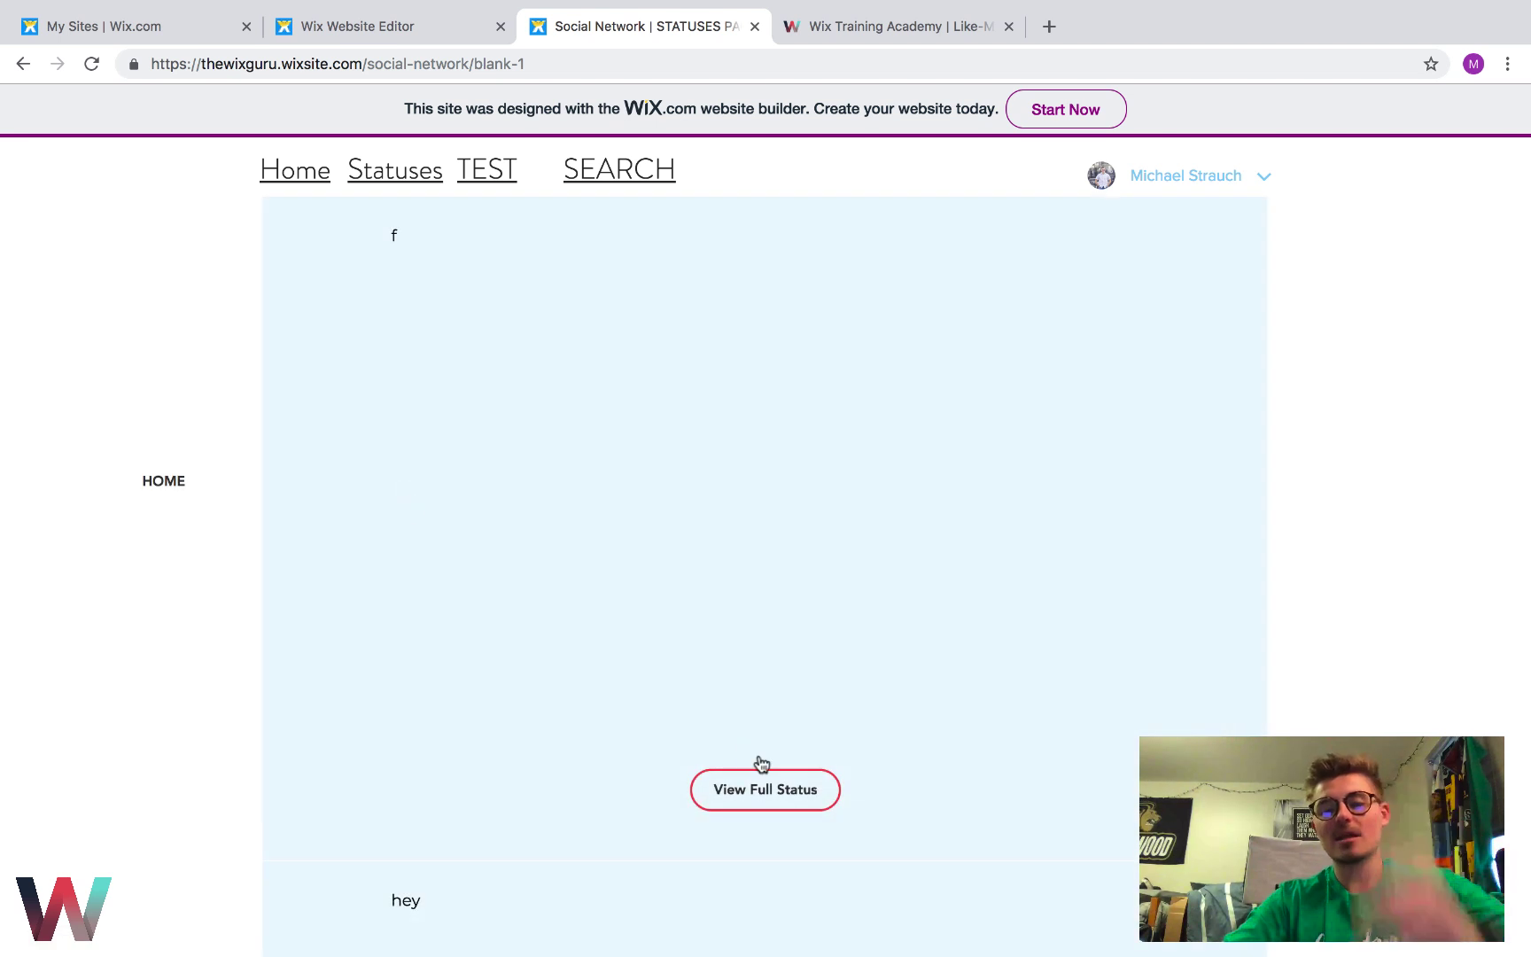
click(762, 797)
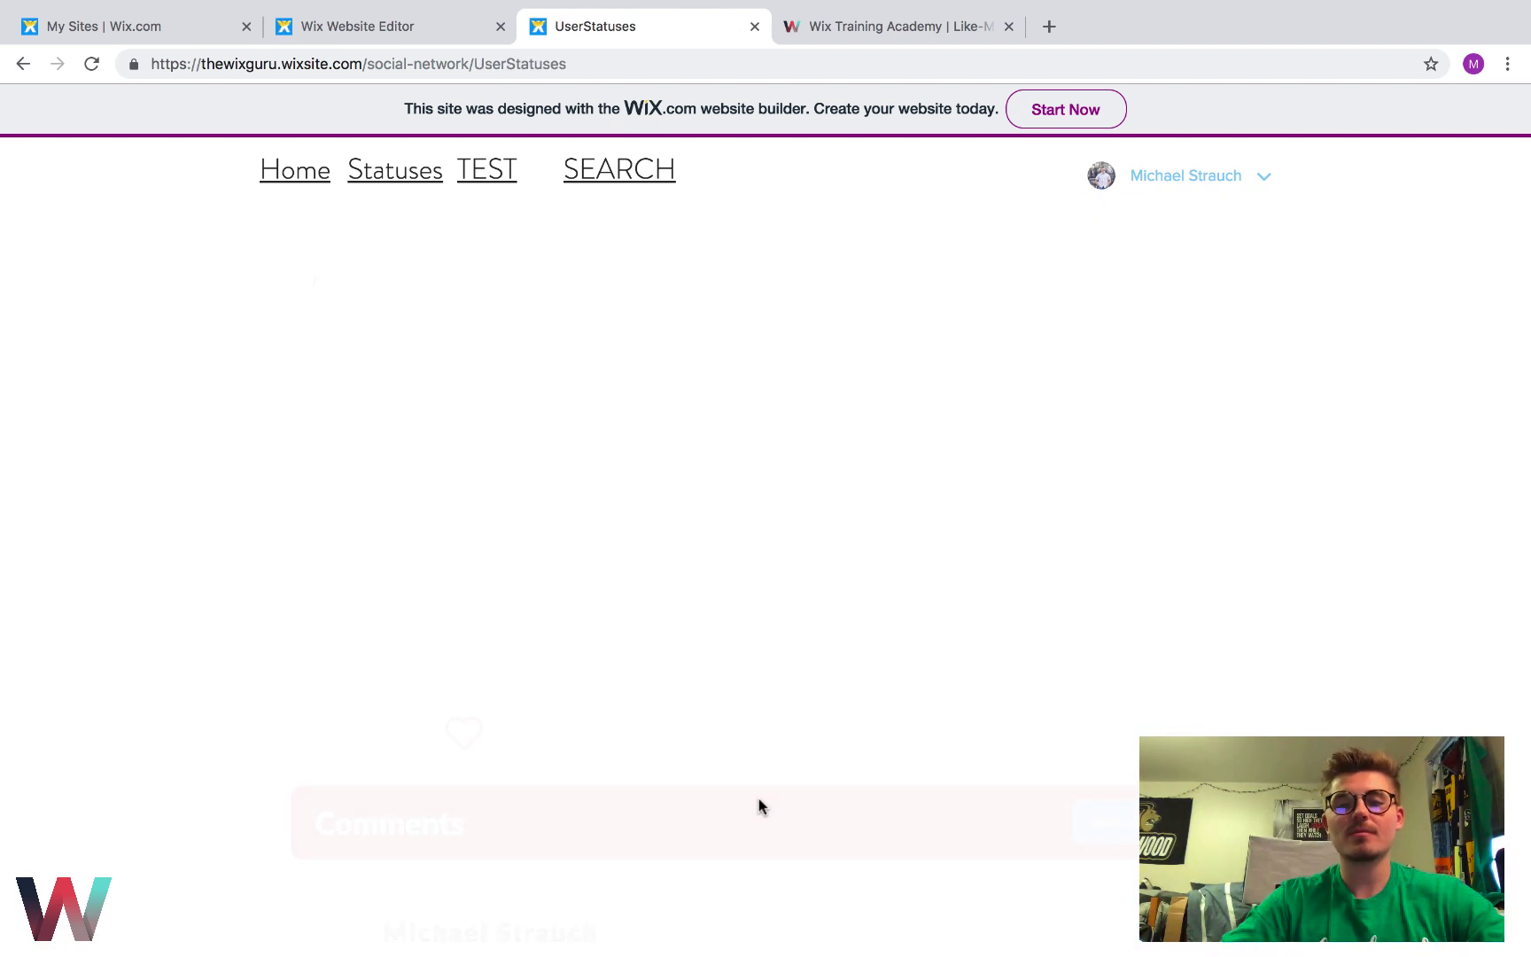
scroll(898, 629, down, 3)
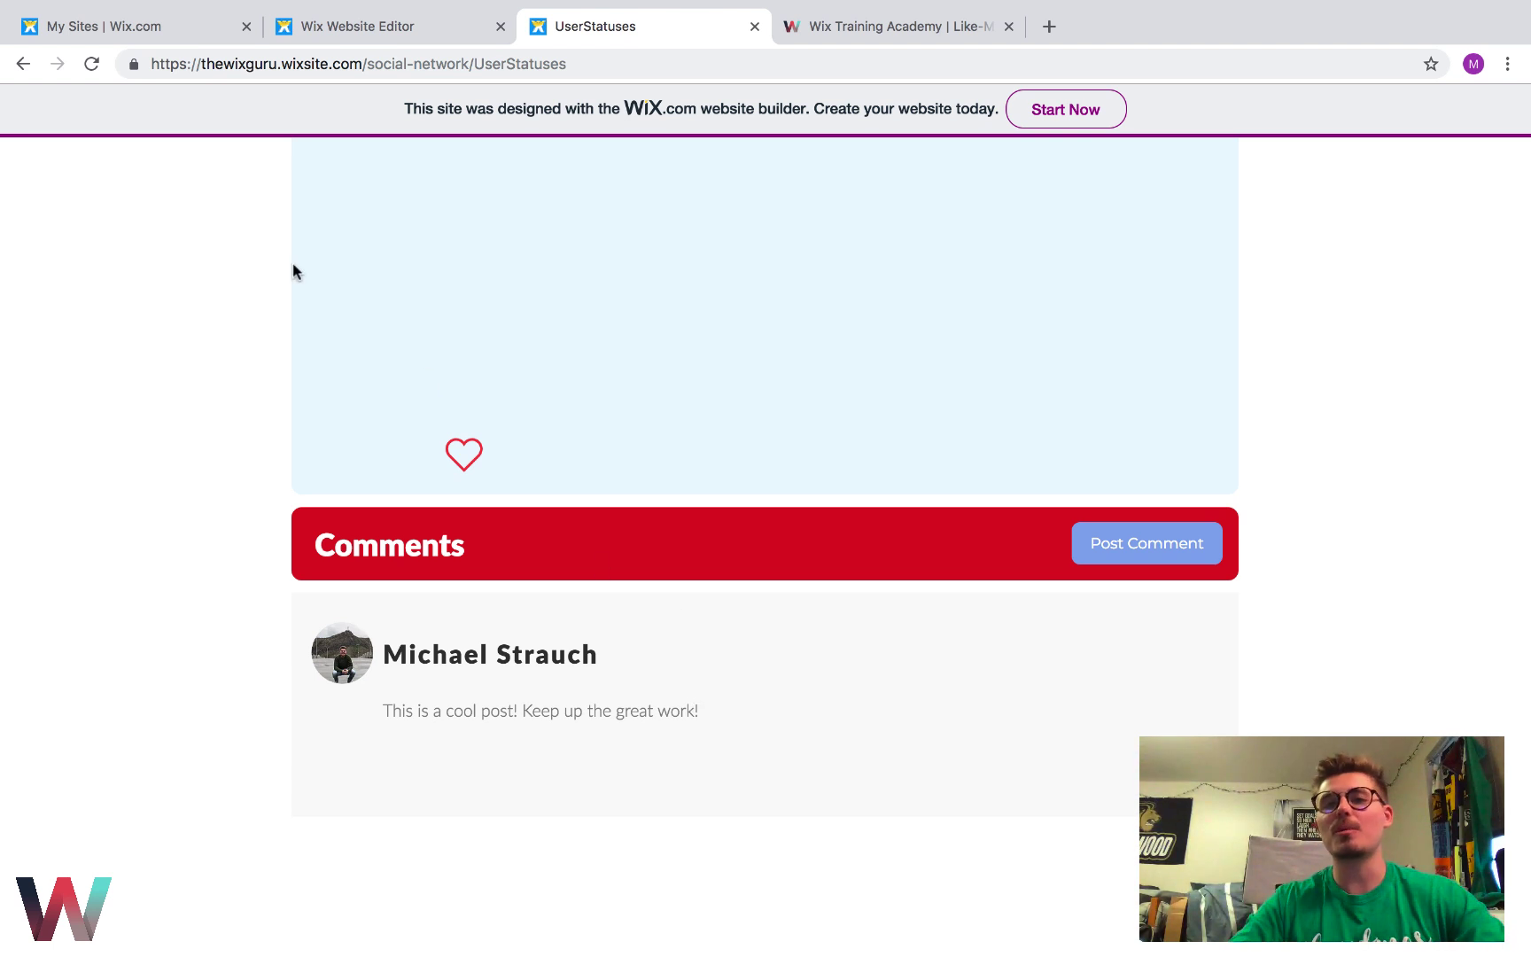
mouse_move(148, 7)
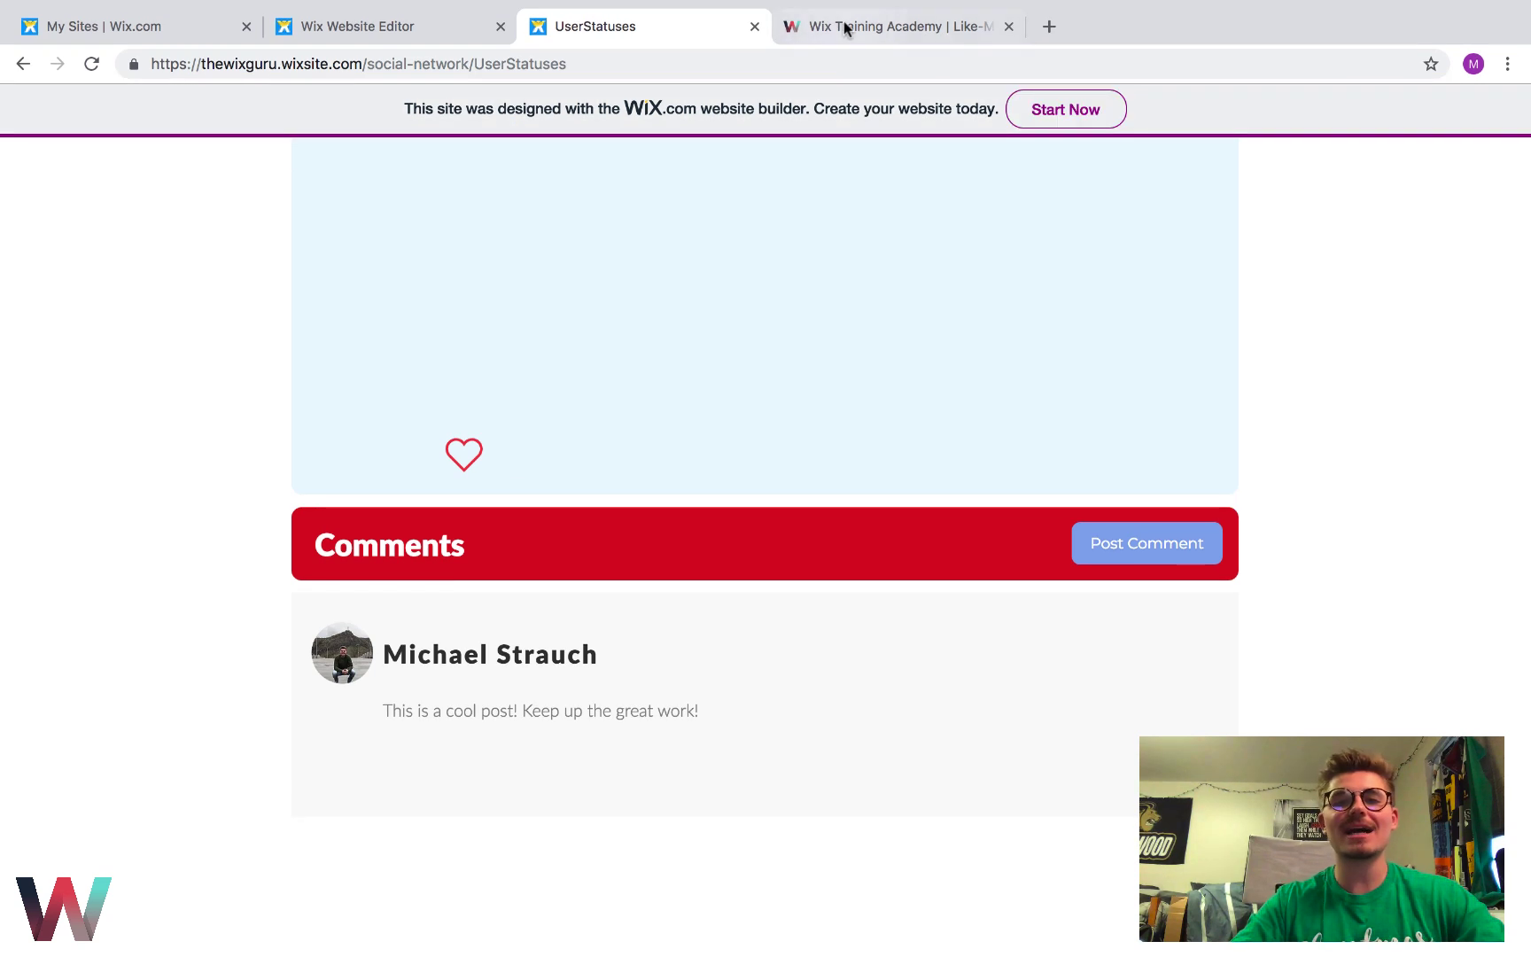
Step: Switch to the Wix Training Academy homepage and exit full-screen browser mode
click(844, 25)
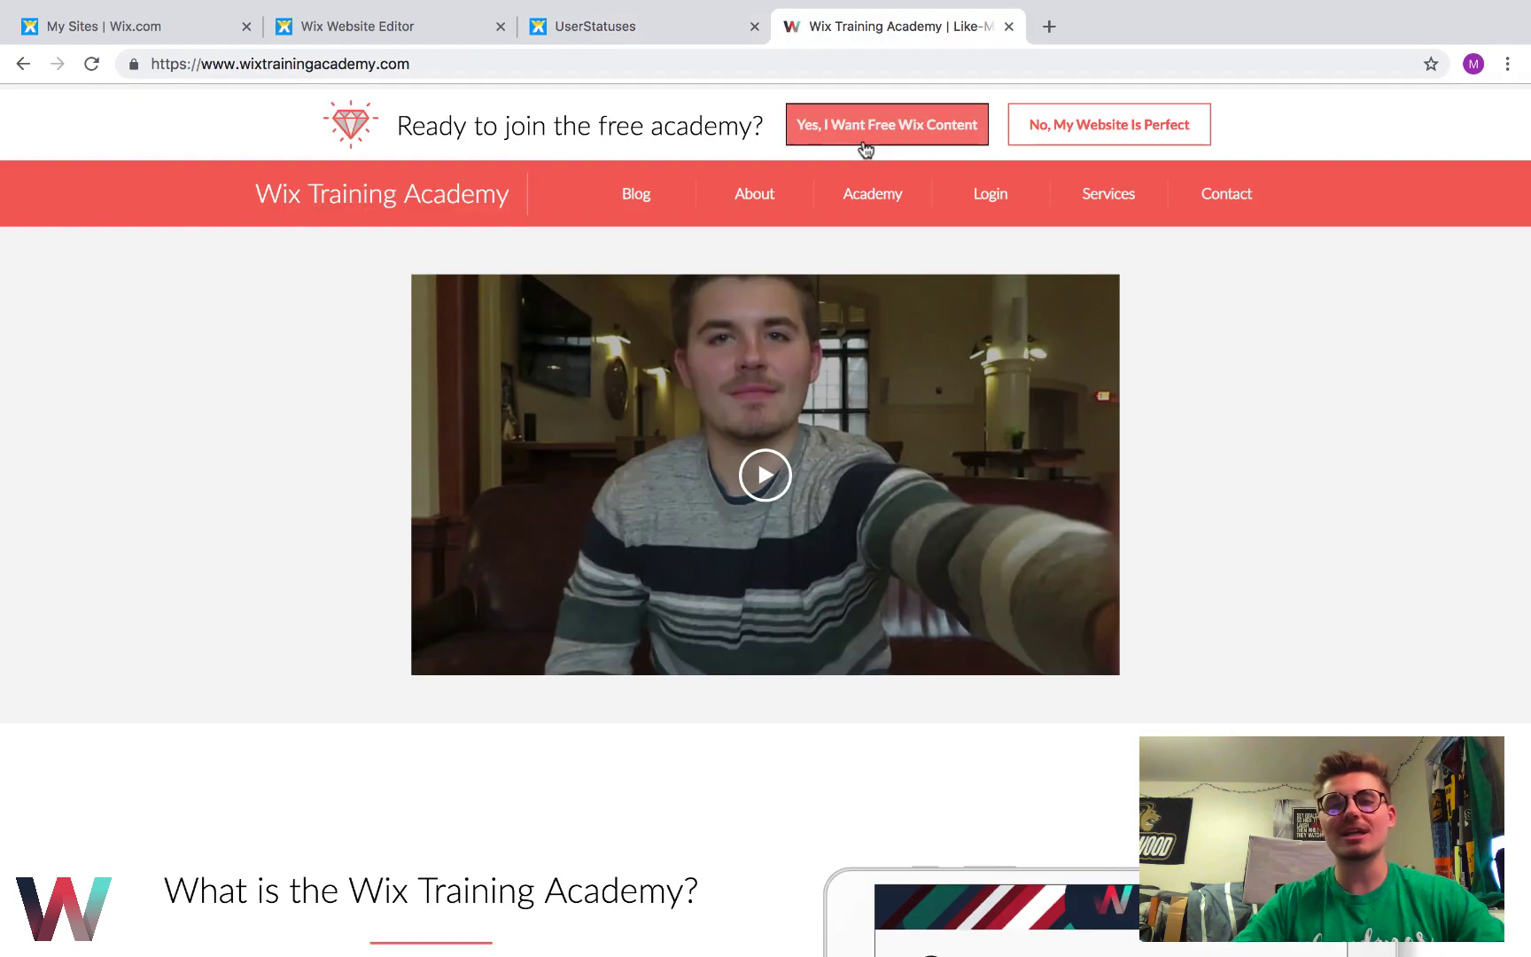
mouse_move(105, 5)
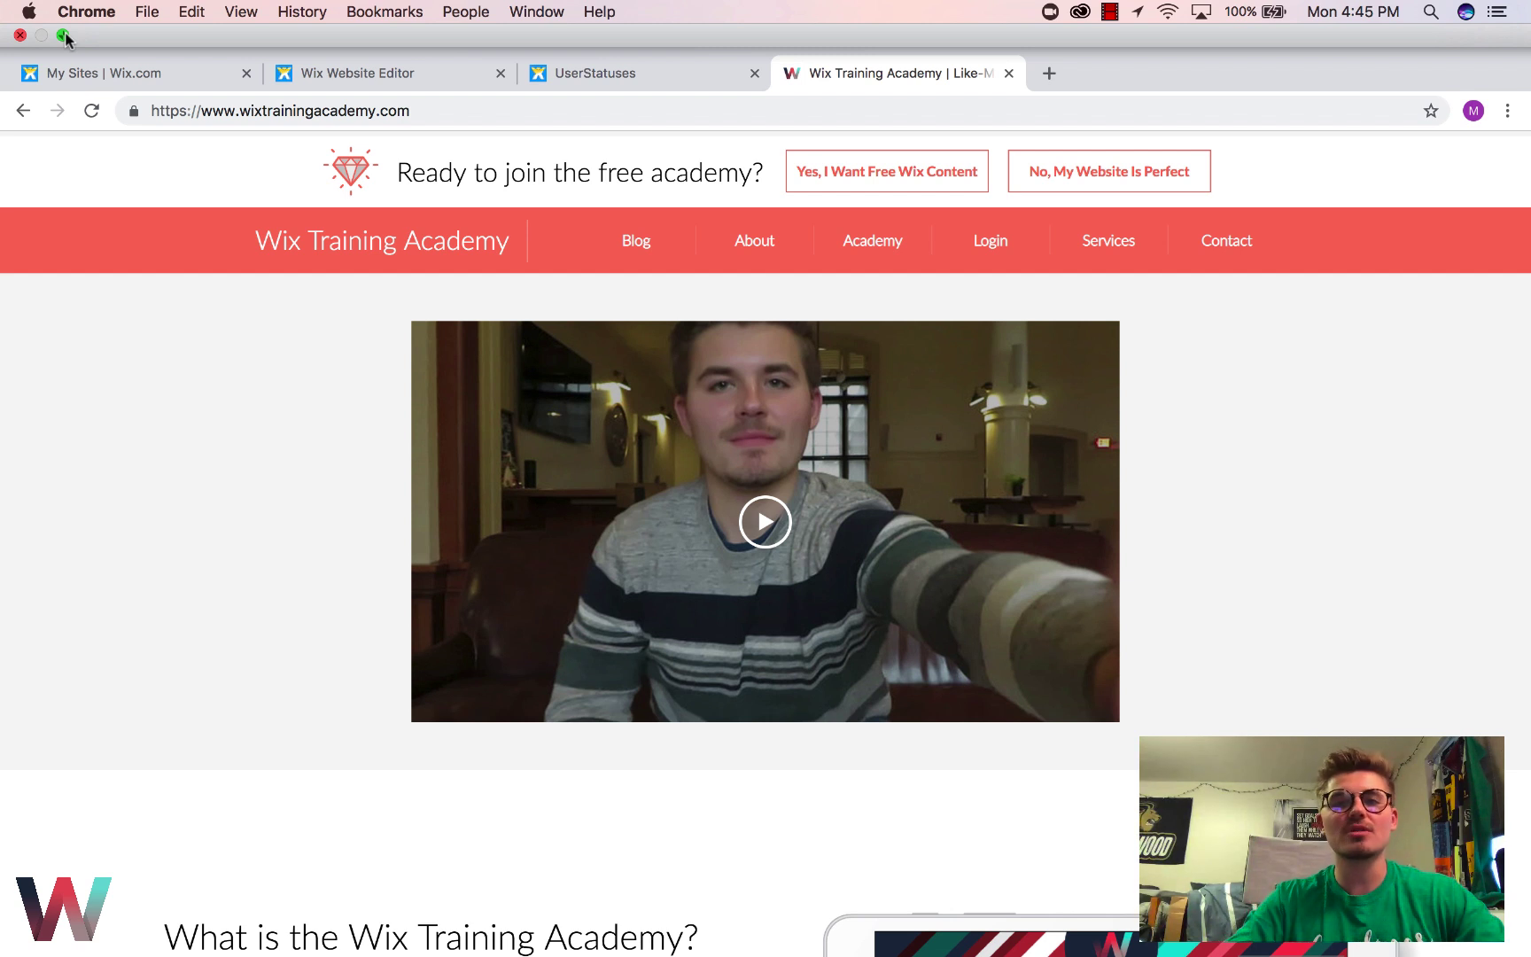
click(65, 38)
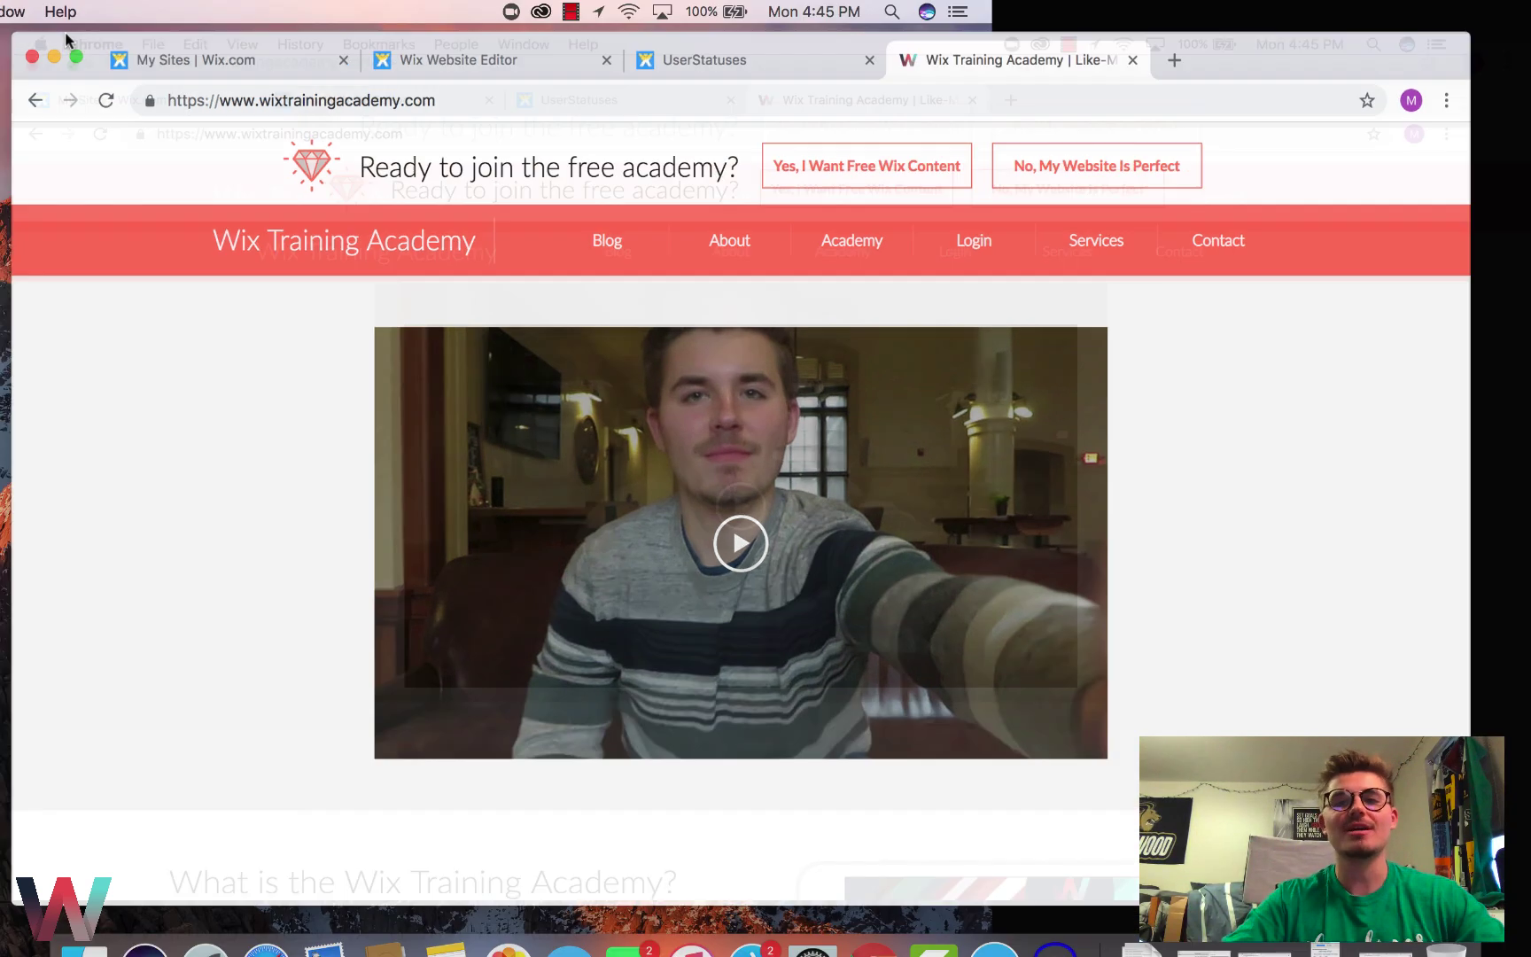